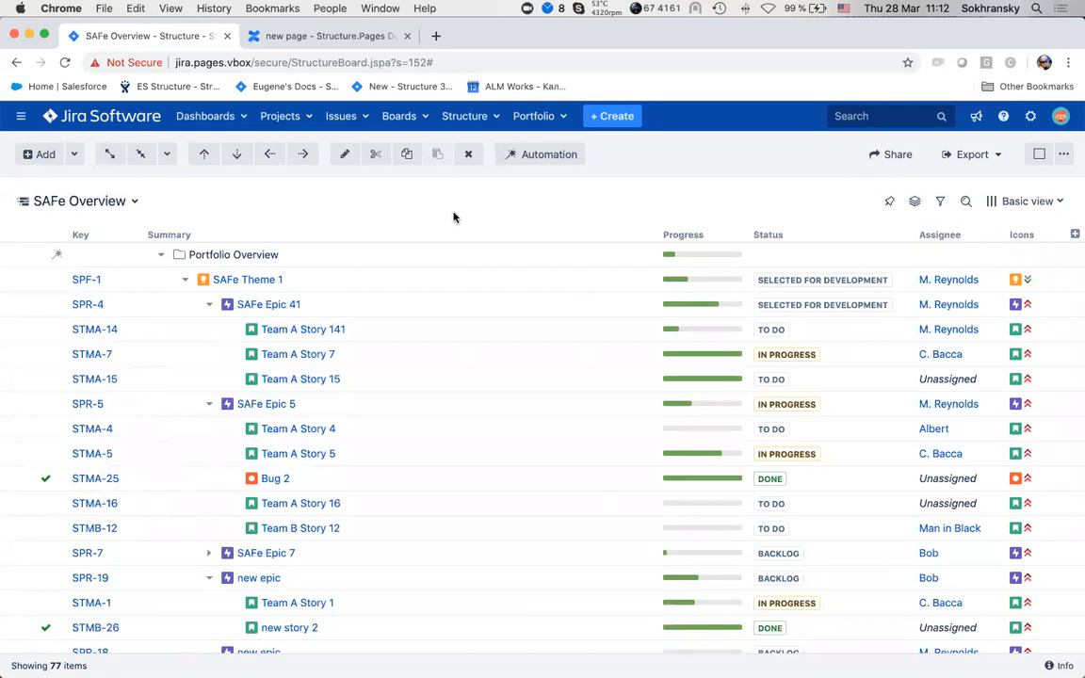
Create a new empty structure named "webinar demo structure".
click(469, 116)
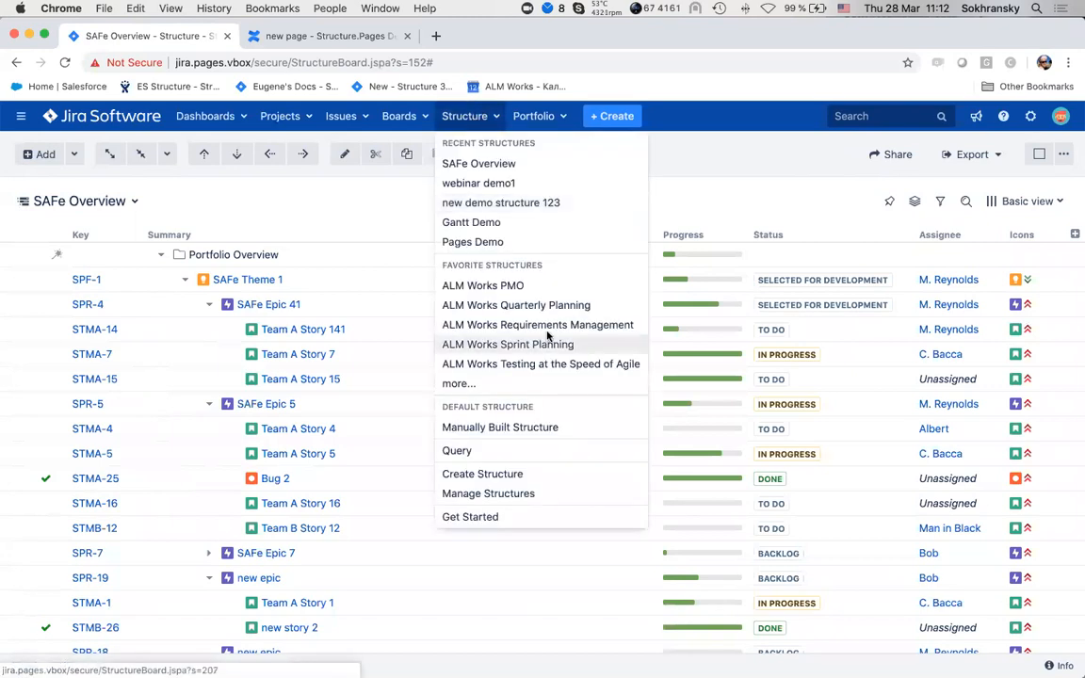
click(516, 476)
click(768, 546)
click(656, 317)
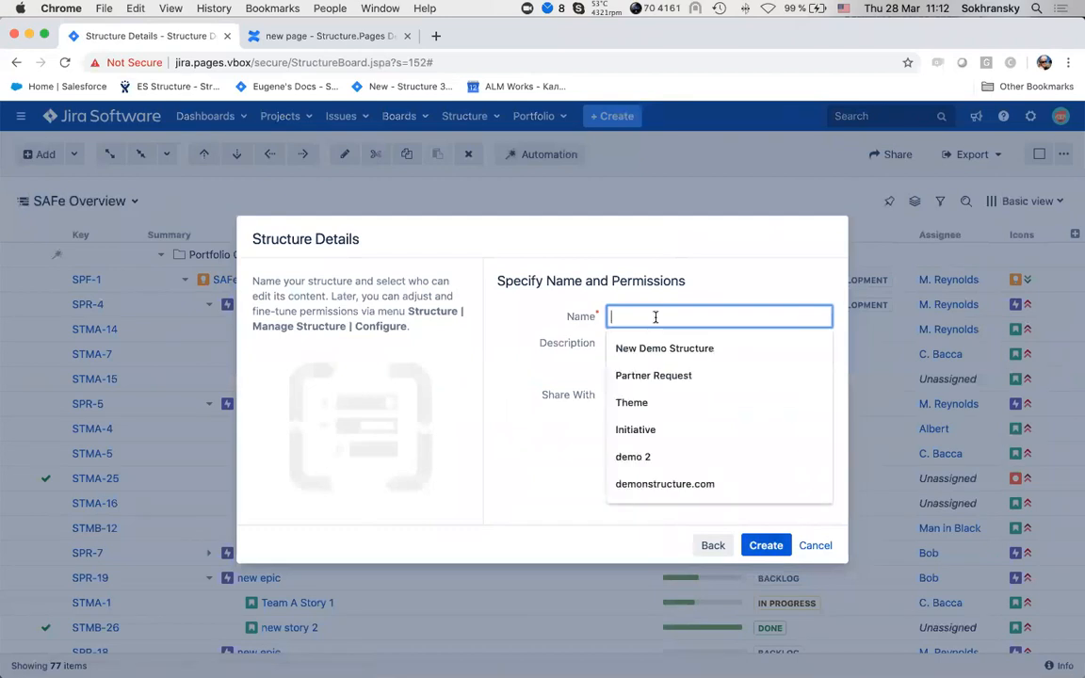
text(webinar demo structure)
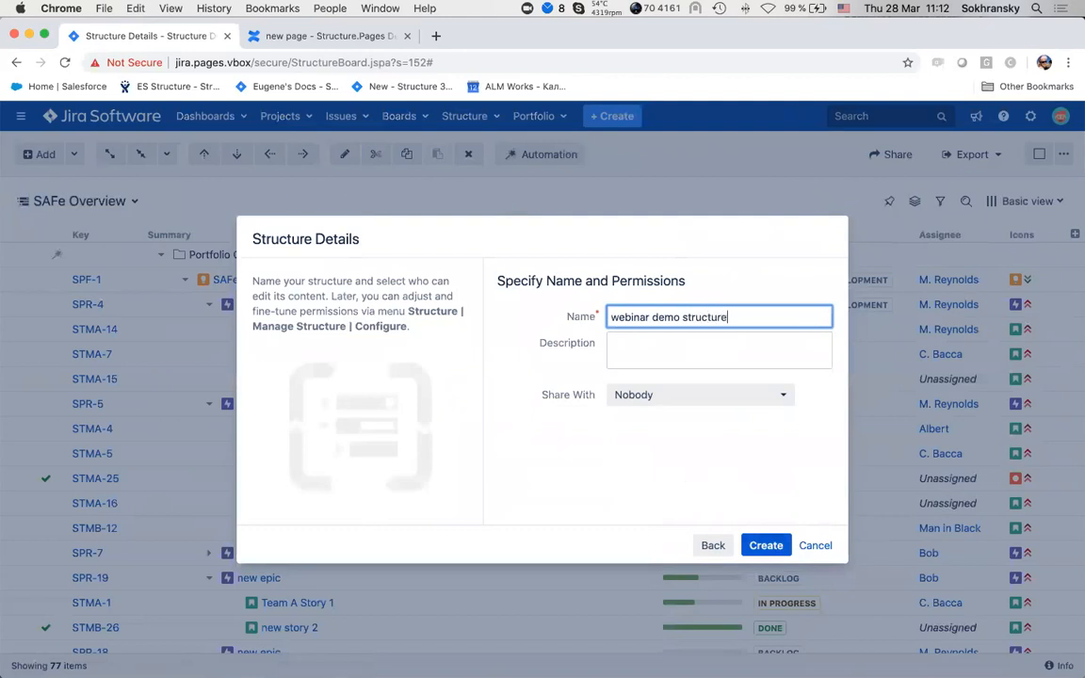
key(Return)
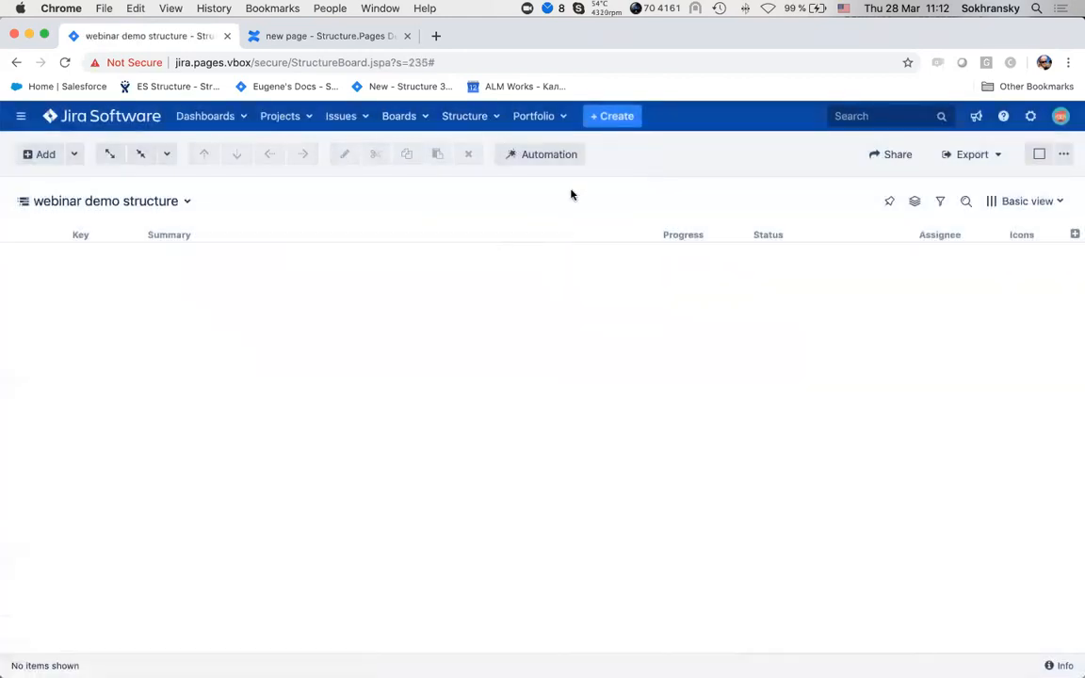
Add an automation that inserts issues except epics from the SAFe Initiatives Kanban agile board.
click(547, 158)
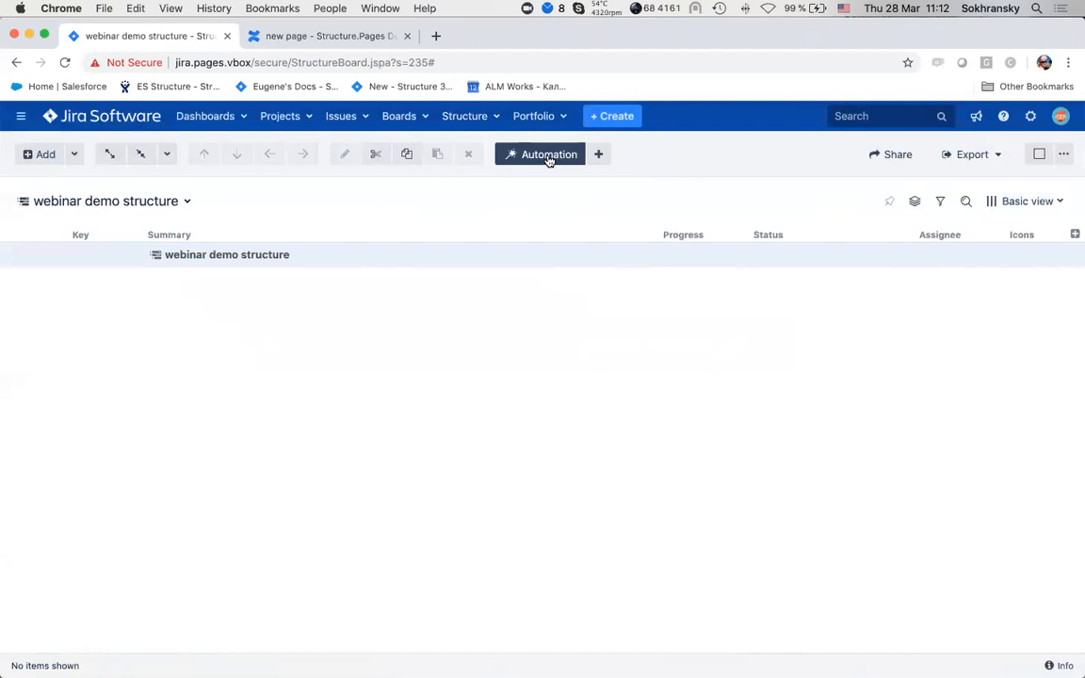
click(601, 154)
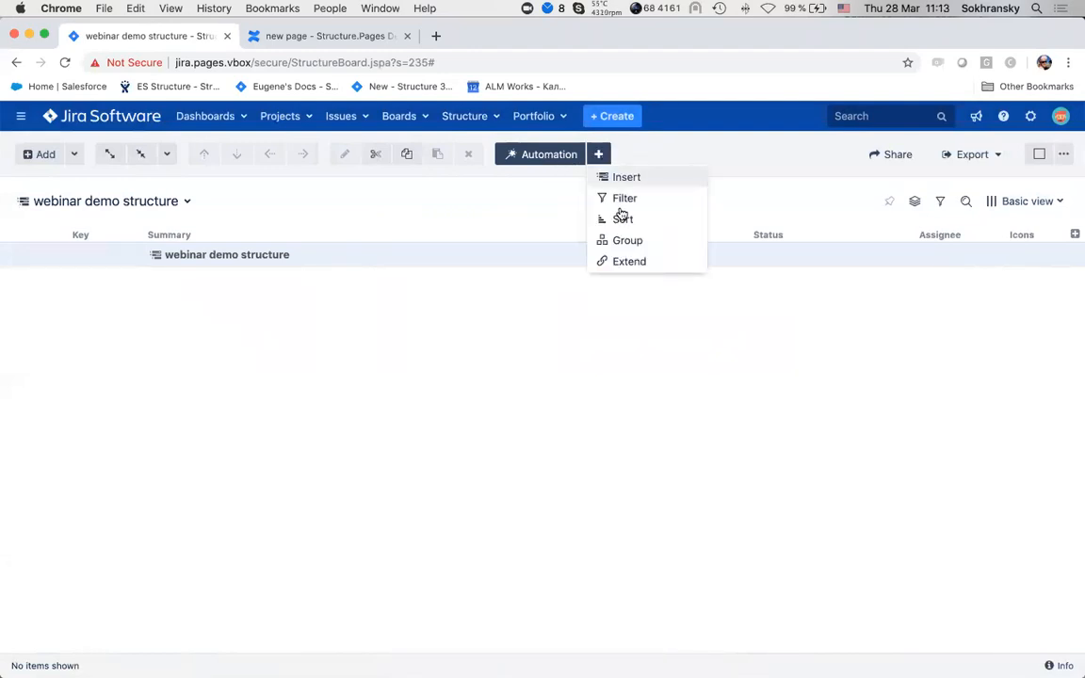
click(638, 179)
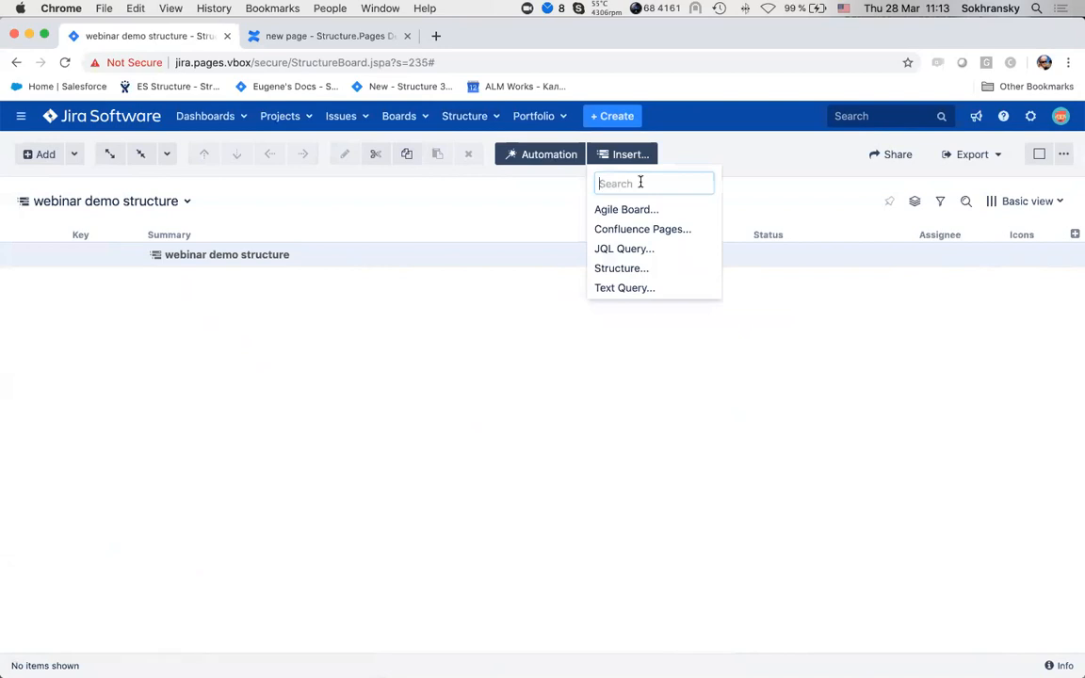
click(649, 212)
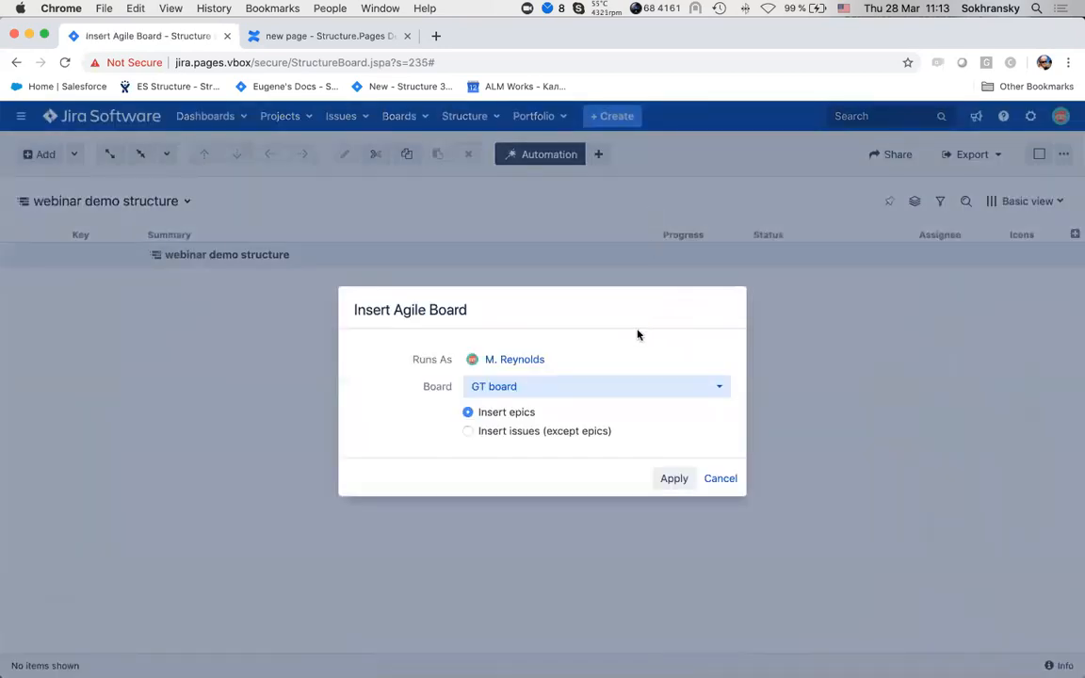
click(599, 390)
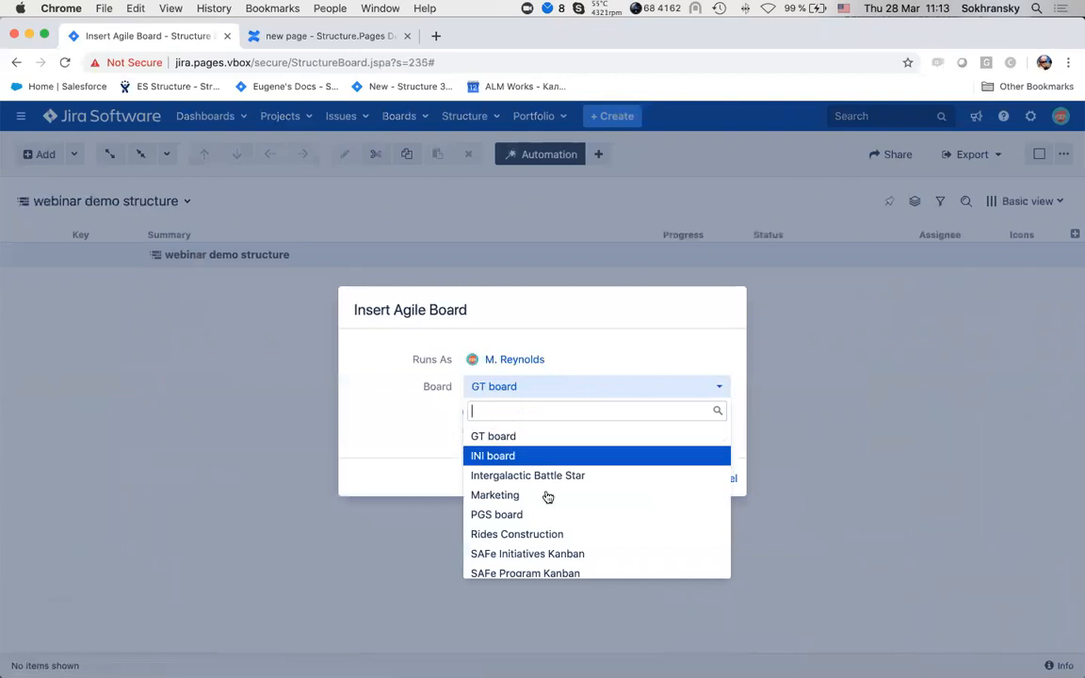
scroll(545, 560, down, 1)
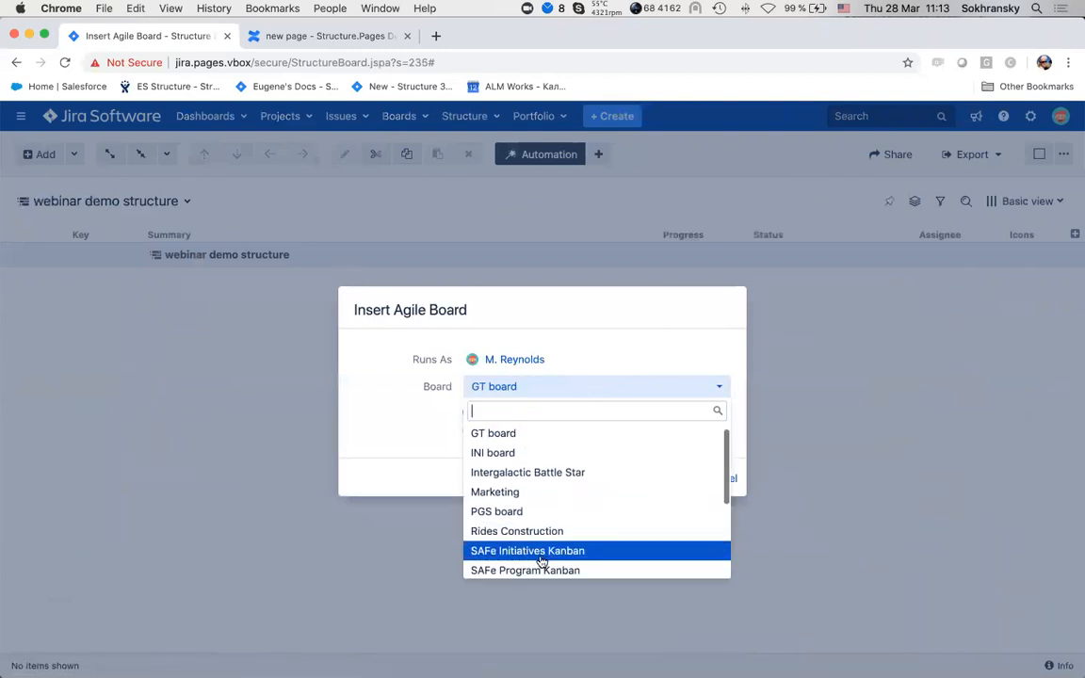
click(541, 561)
click(522, 432)
click(671, 479)
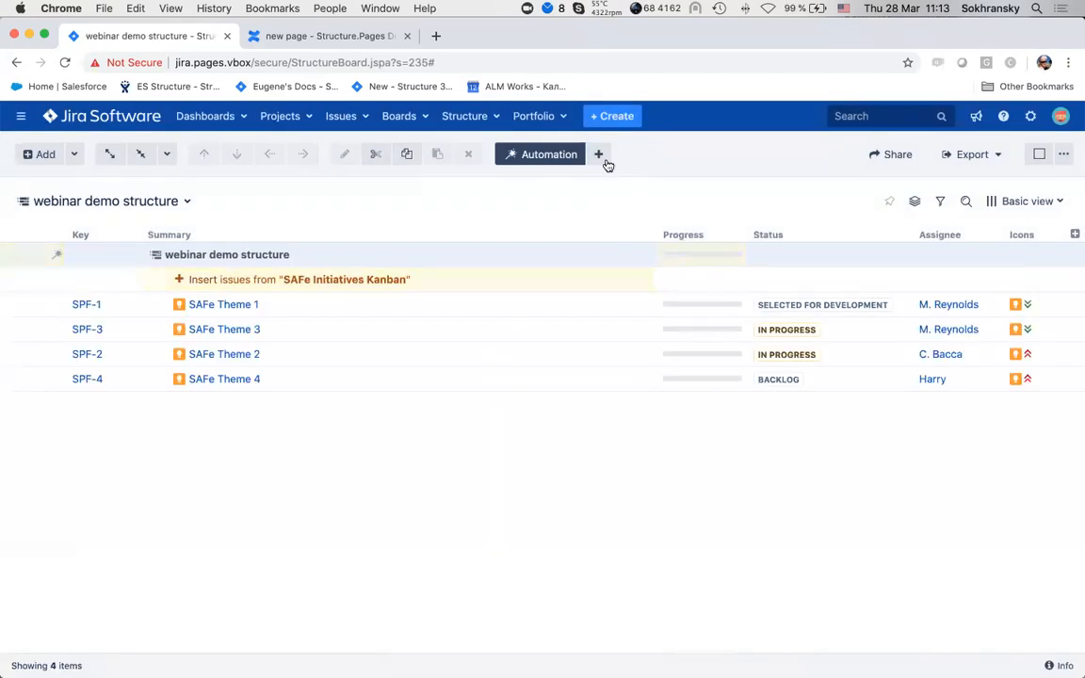
Extend the structure with linked issues using the Implements link type, where the parent issue is implemented by the sub-issue.
click(600, 154)
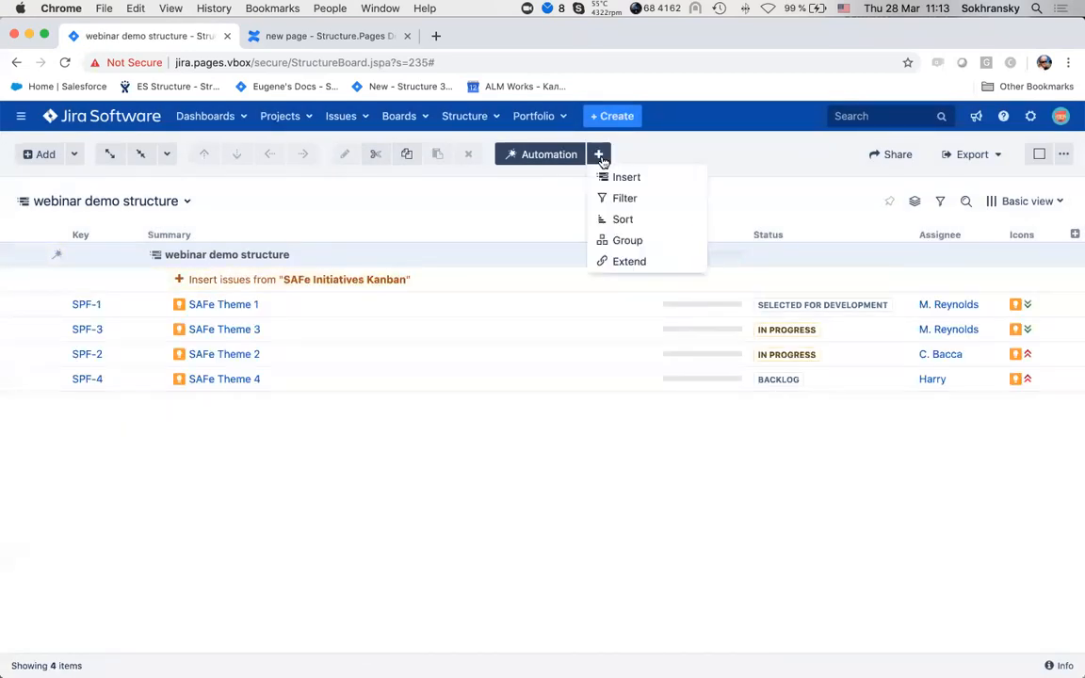
click(647, 261)
click(646, 268)
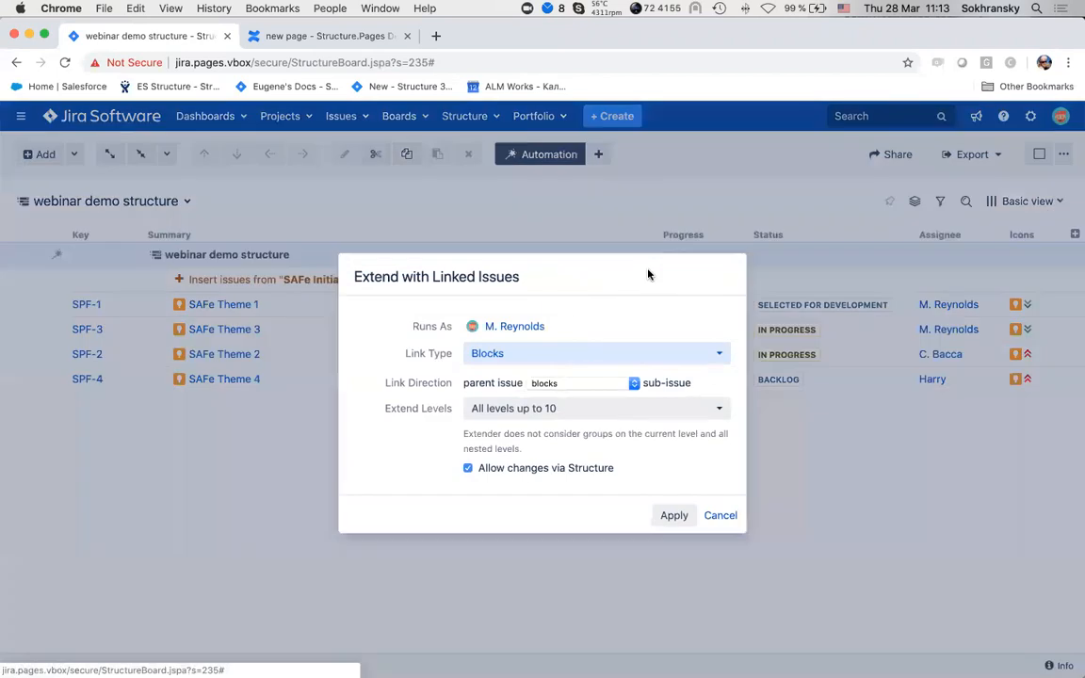
click(556, 353)
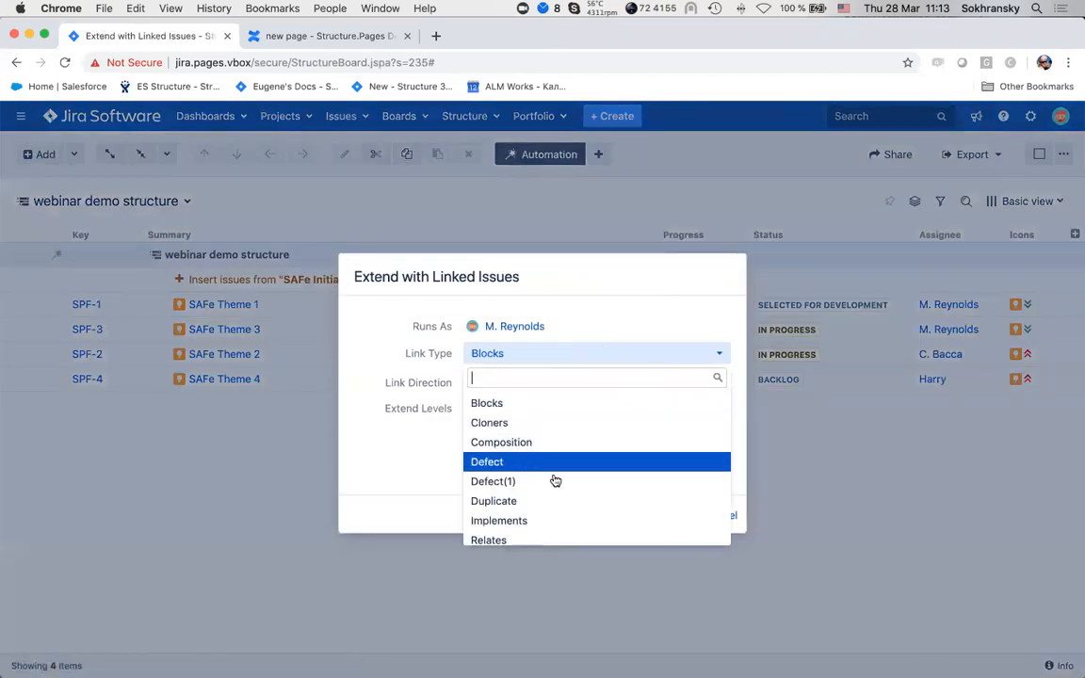
click(516, 520)
click(608, 384)
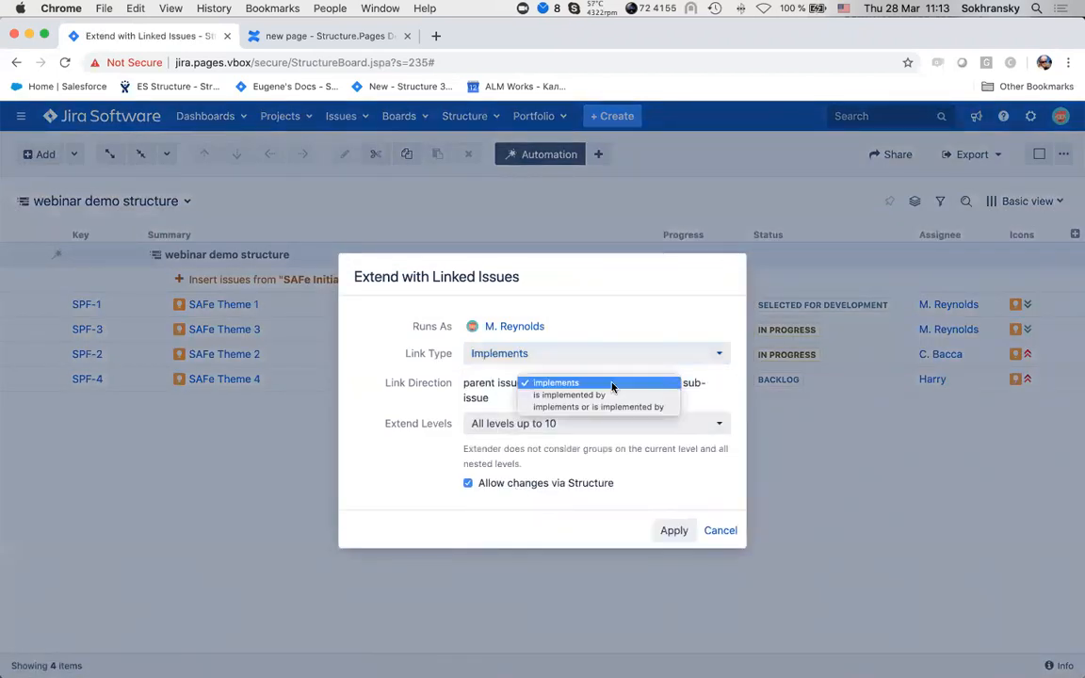
click(596, 395)
click(672, 529)
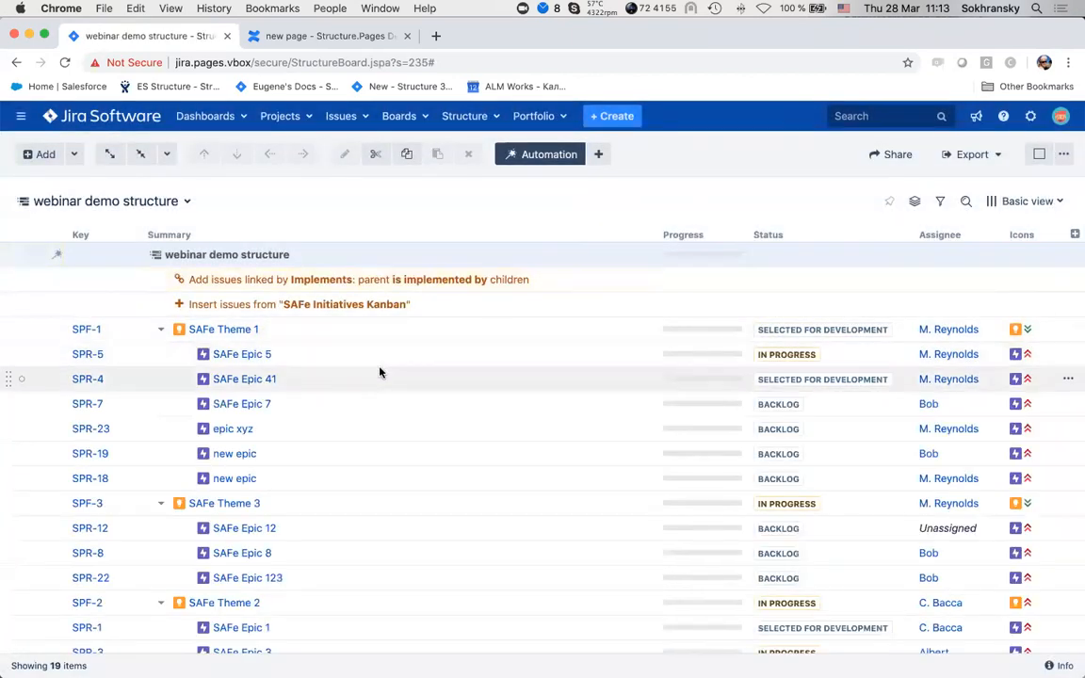
Extend the structure with stories under epics, covering all levels up to 10.
scroll(378, 371, down, 3)
scroll(405, 353, up, 3)
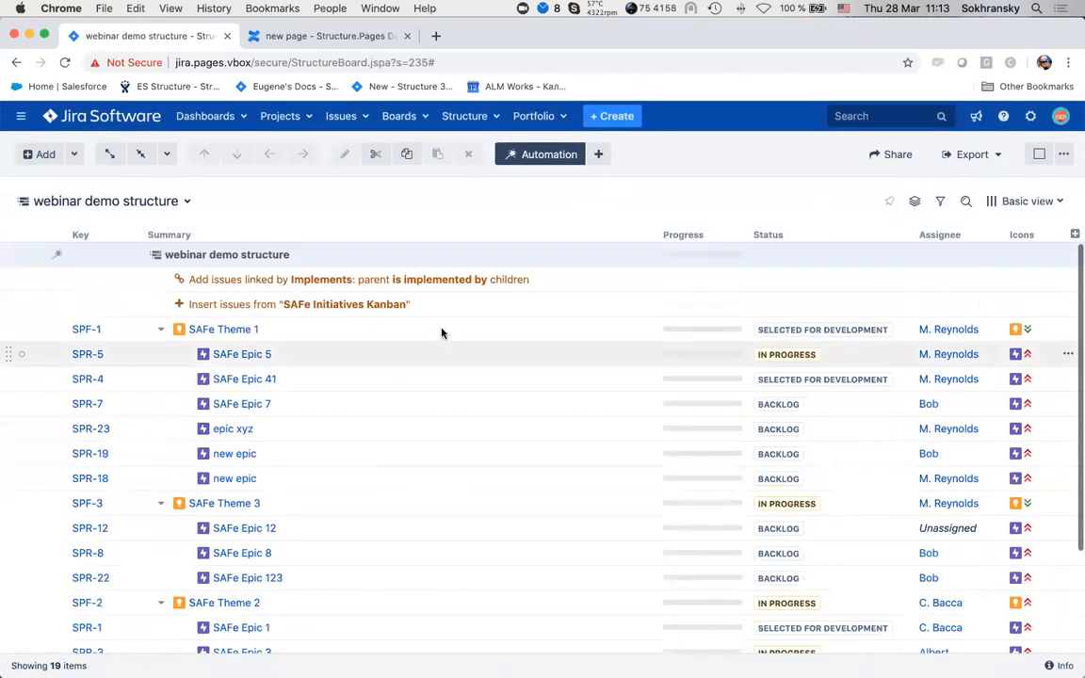
click(600, 156)
click(633, 262)
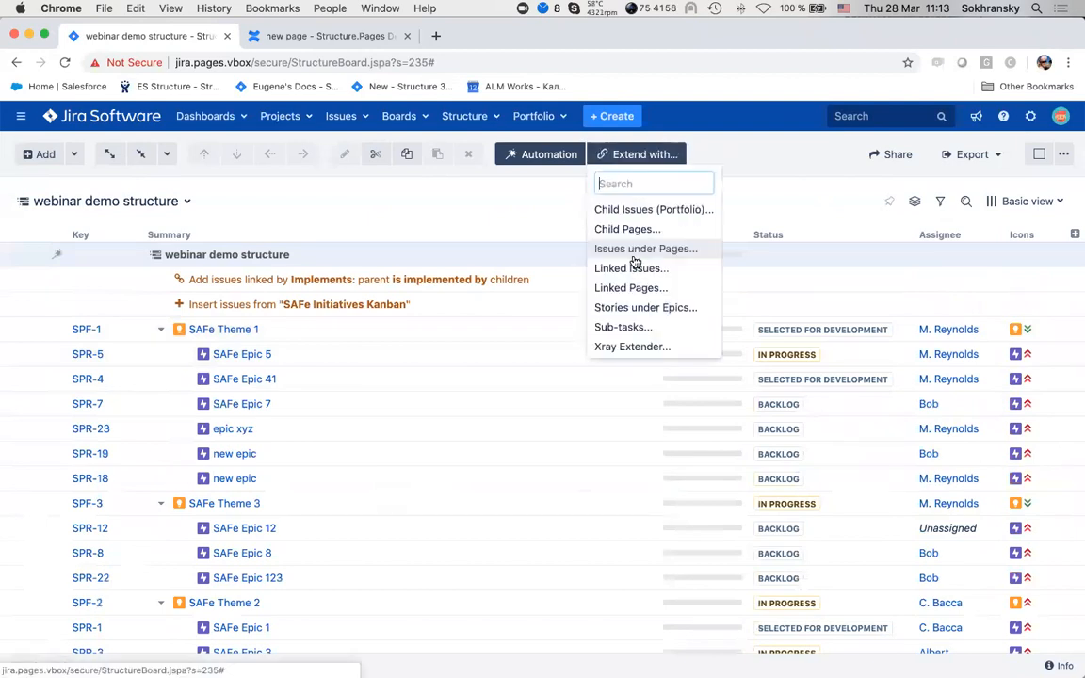
click(642, 307)
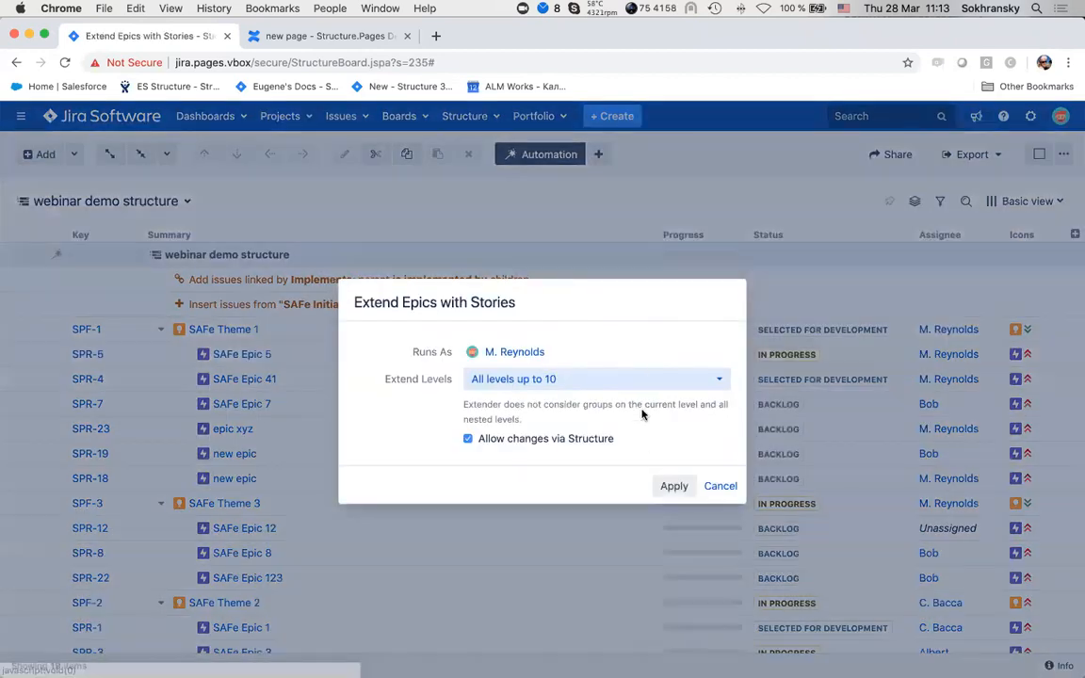
click(665, 487)
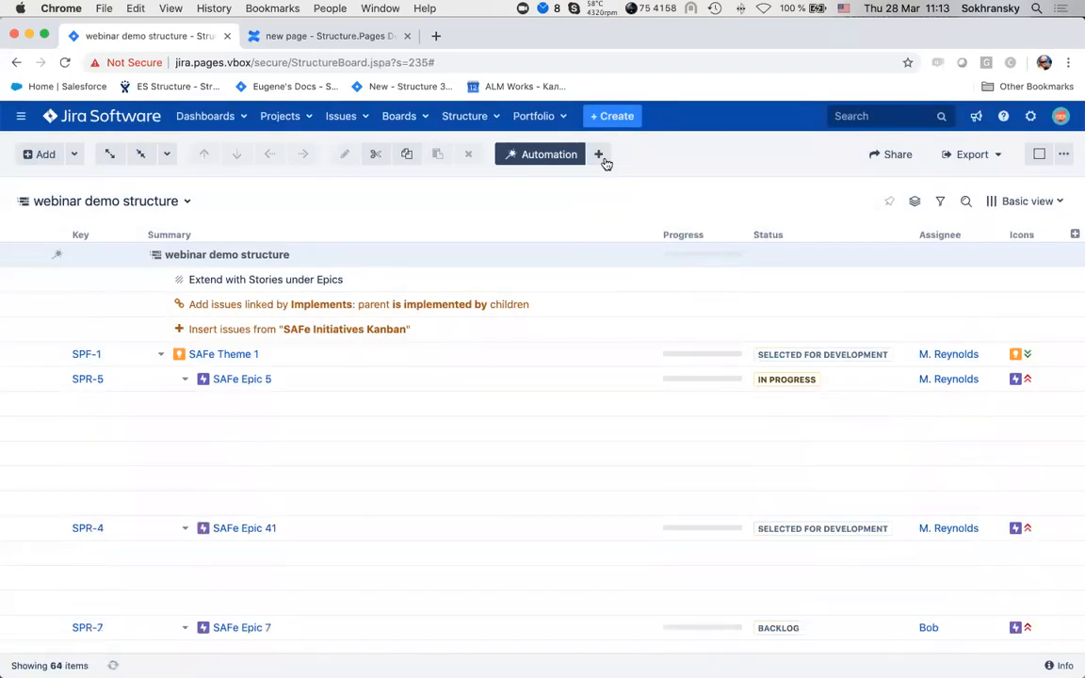
Extend the structure with all available sub-task types, covering all levels up to 10.
click(600, 156)
click(631, 264)
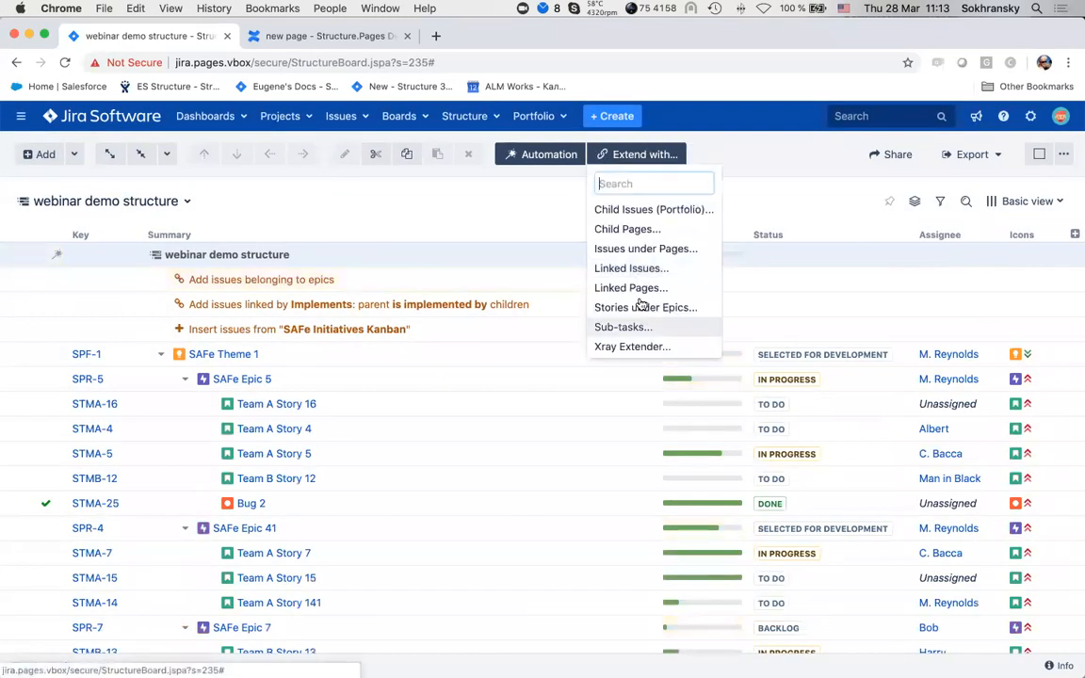
click(631, 329)
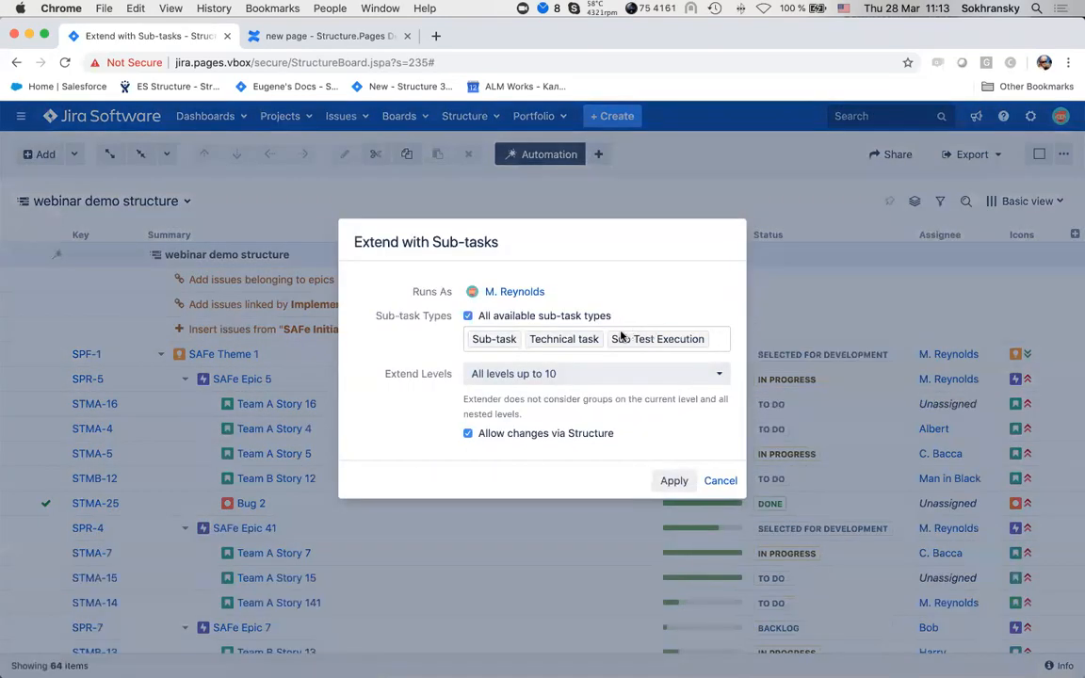
click(673, 480)
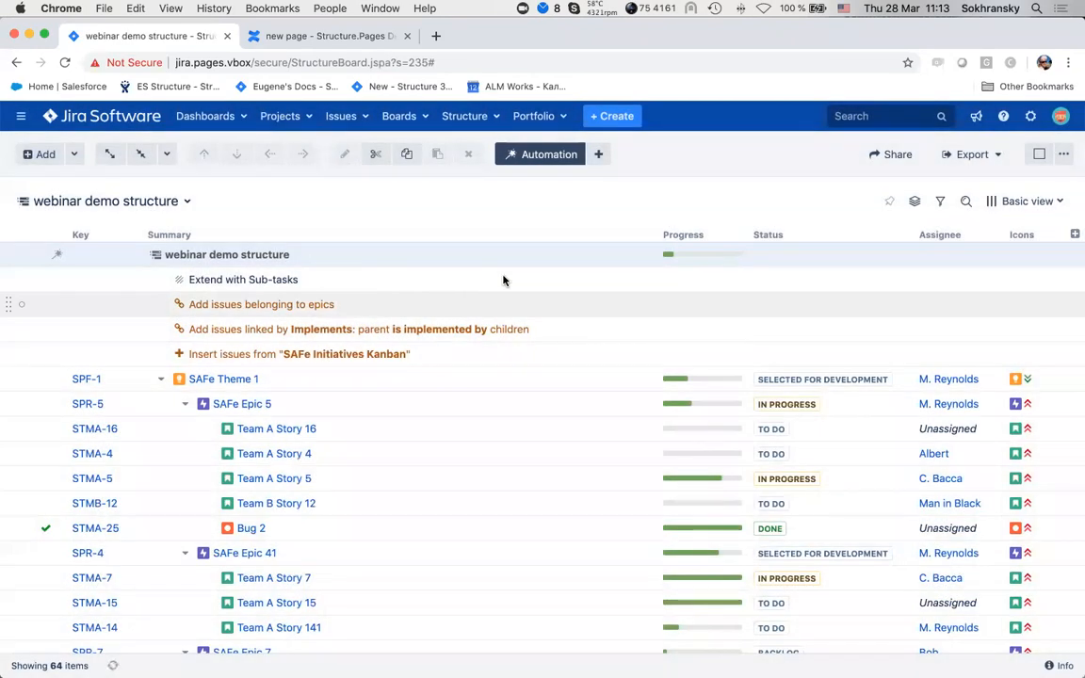
Add an automation that sorts the structure by Rank.
click(598, 155)
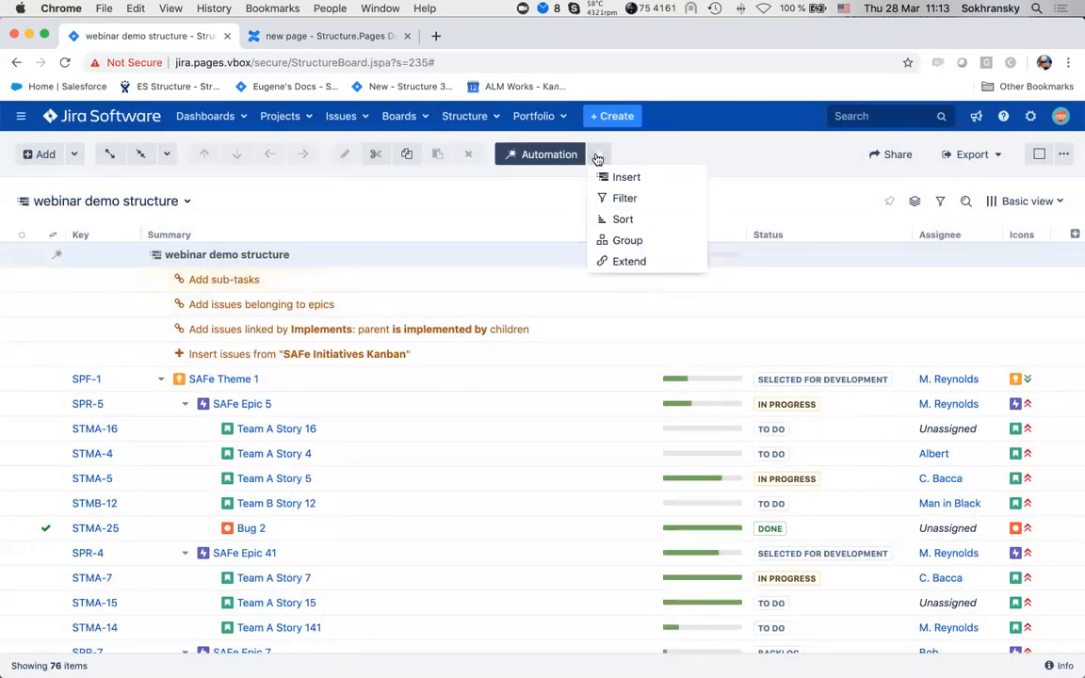
click(622, 219)
text(rank)
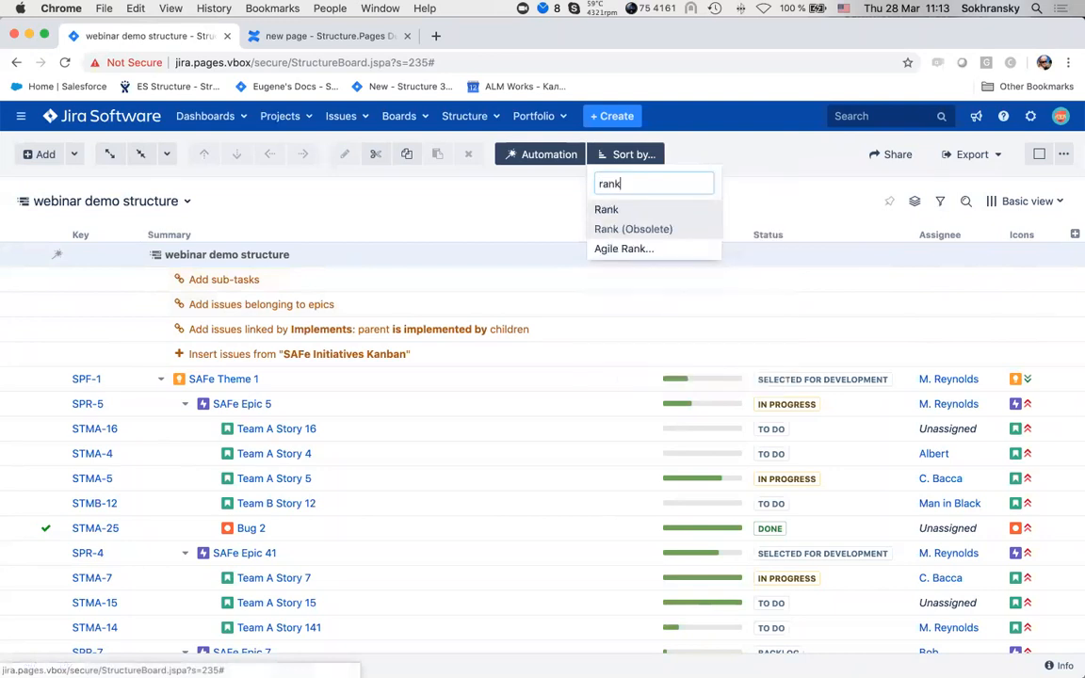
click(613, 215)
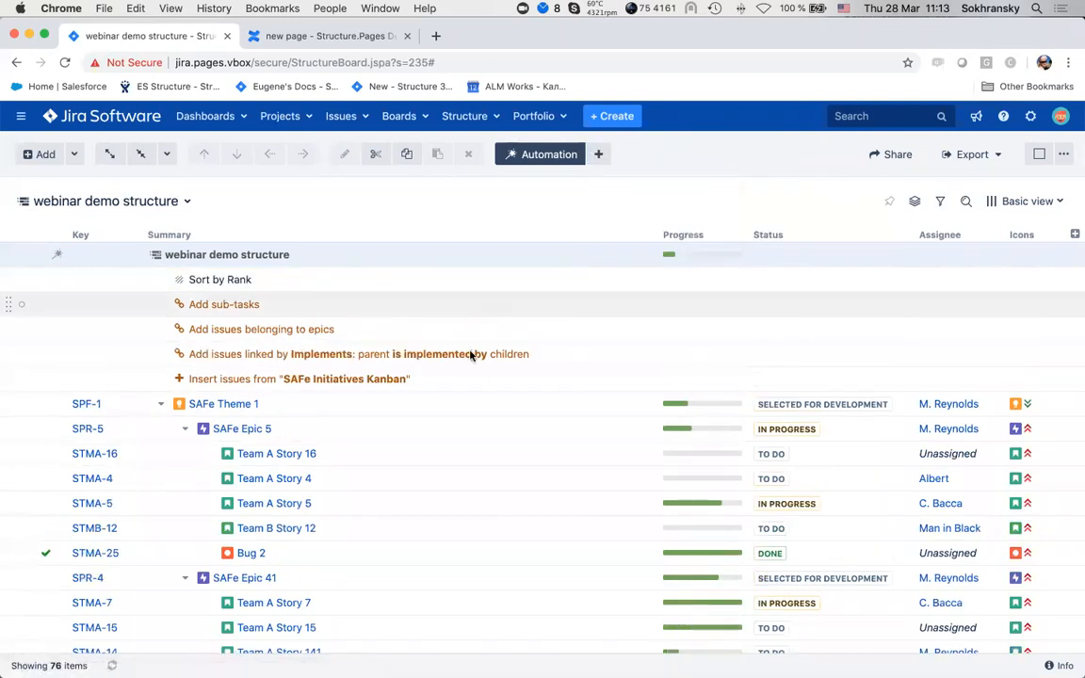
Review the sorted hierarchy and collapse SAFe Epic 41 and SAFe Epic 5 under SAFe Theme 1.
scroll(469, 482, down, 5)
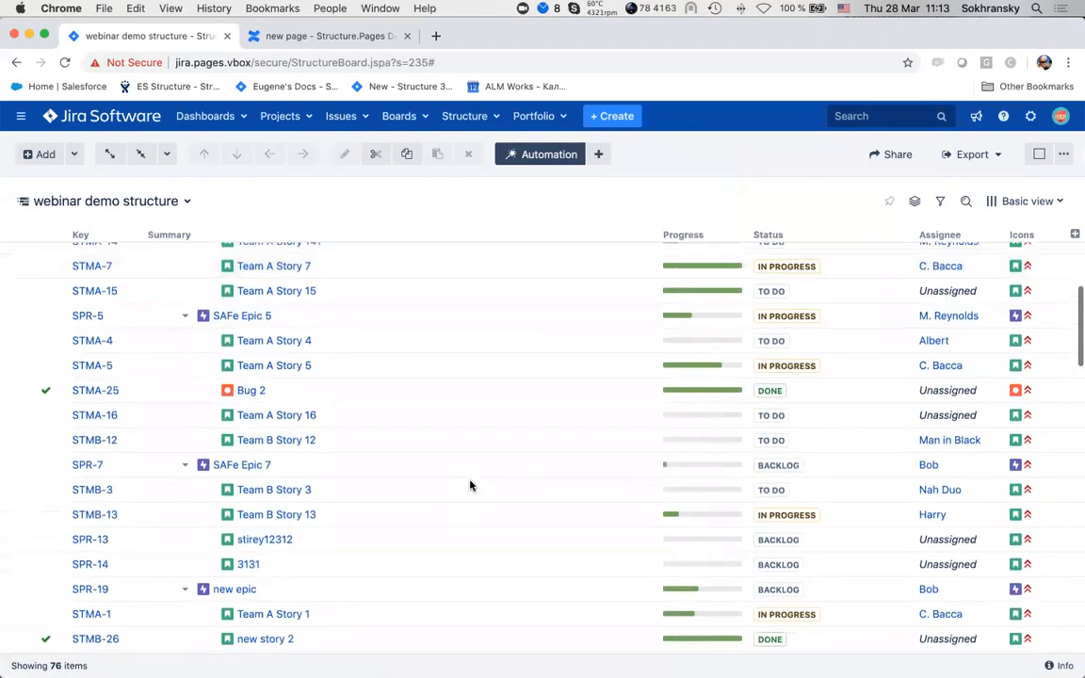
scroll(470, 482, up, 5)
click(185, 429)
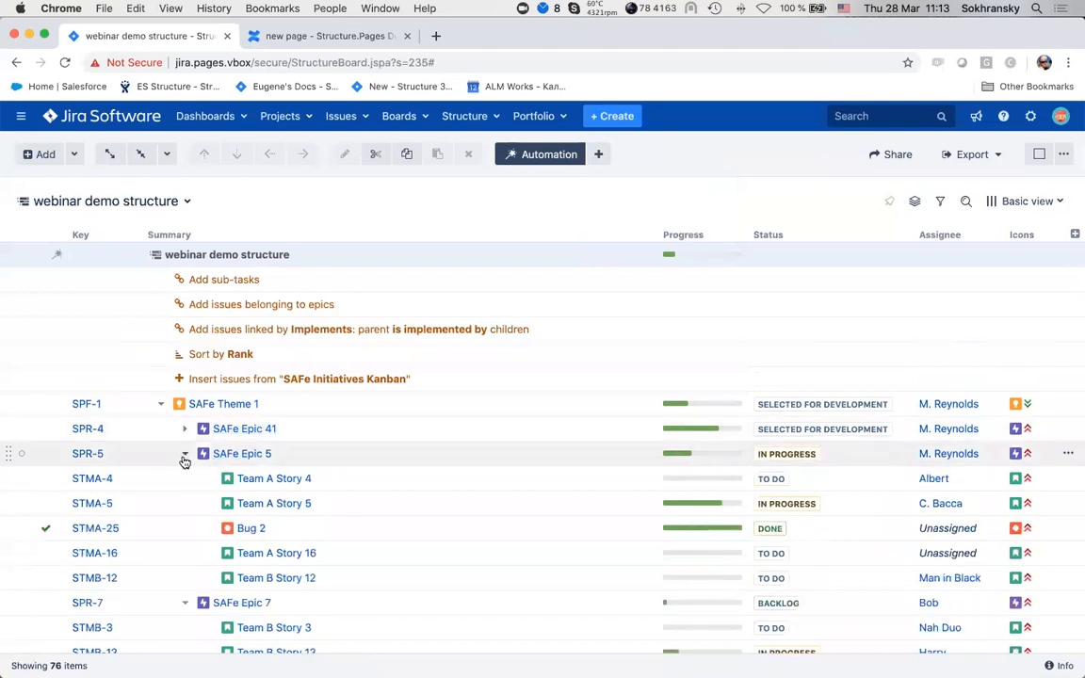
click(185, 455)
scroll(328, 538, down, 4)
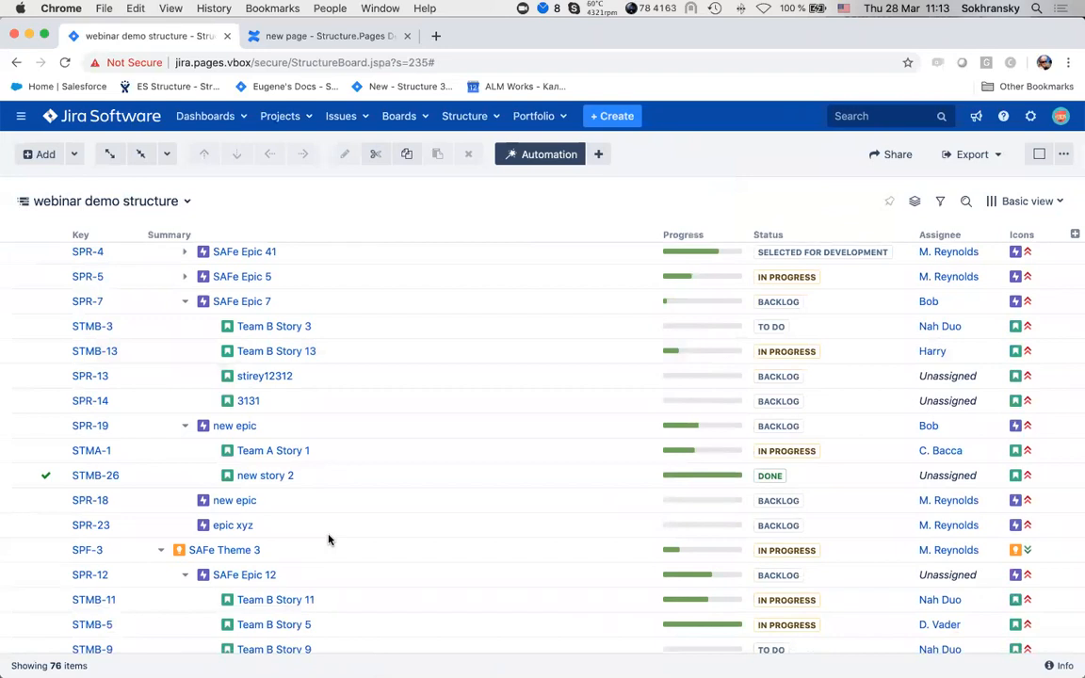
scroll(328, 538, up, 4)
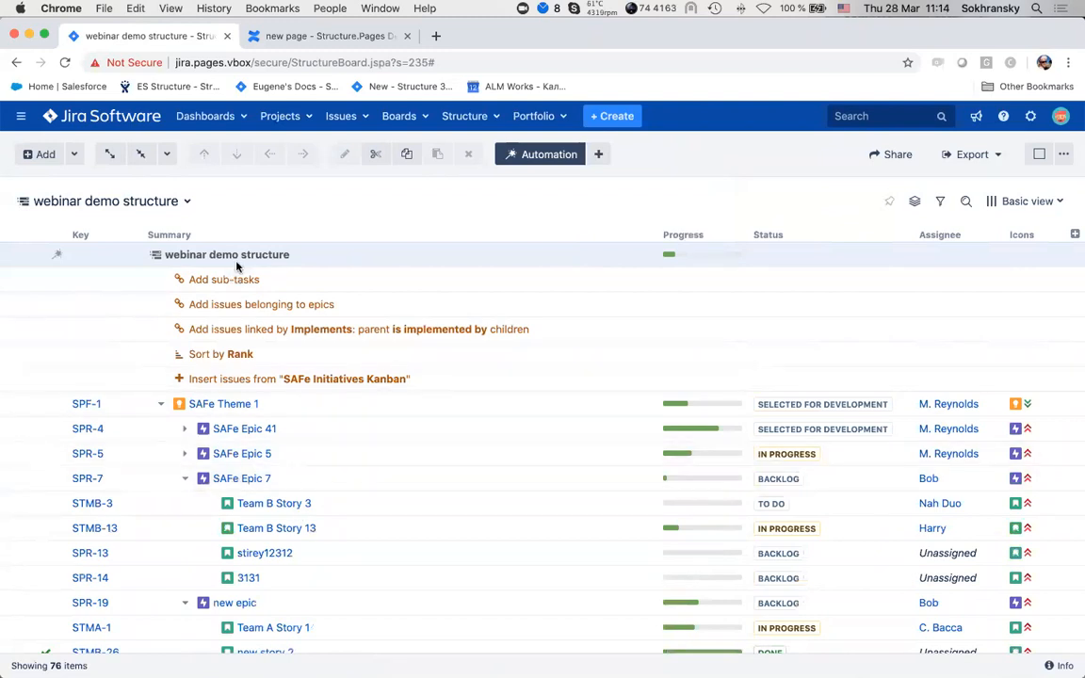
Step the structure's displayed depth from level 1 through level 2 to level 3, and expand SAFe Epic 41.
click(168, 155)
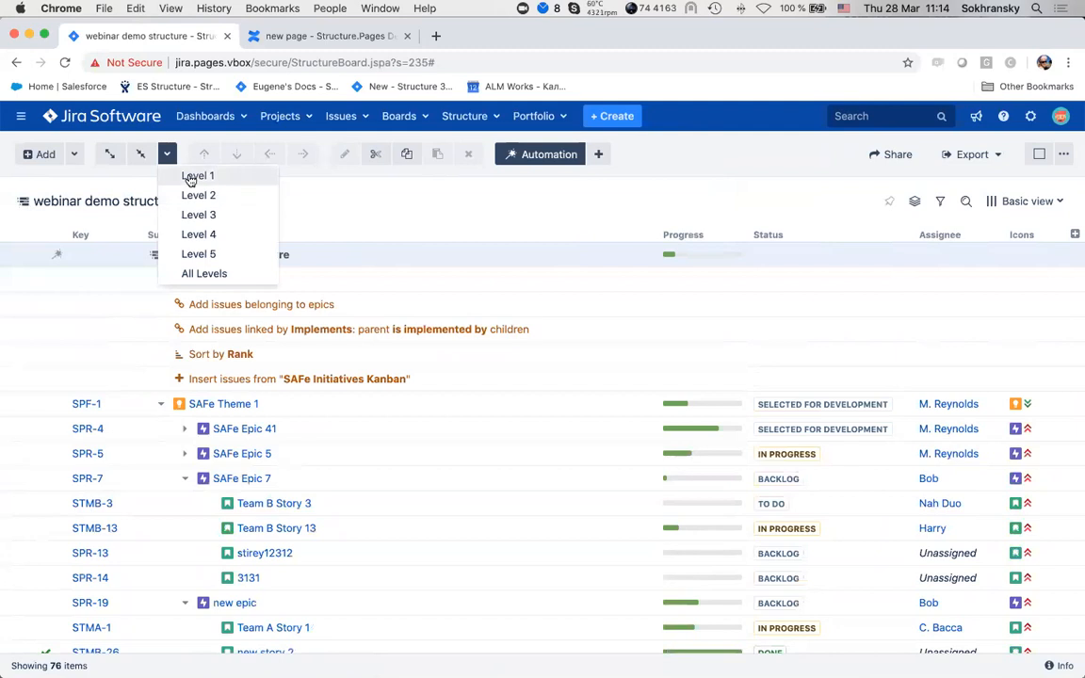
click(187, 176)
click(163, 157)
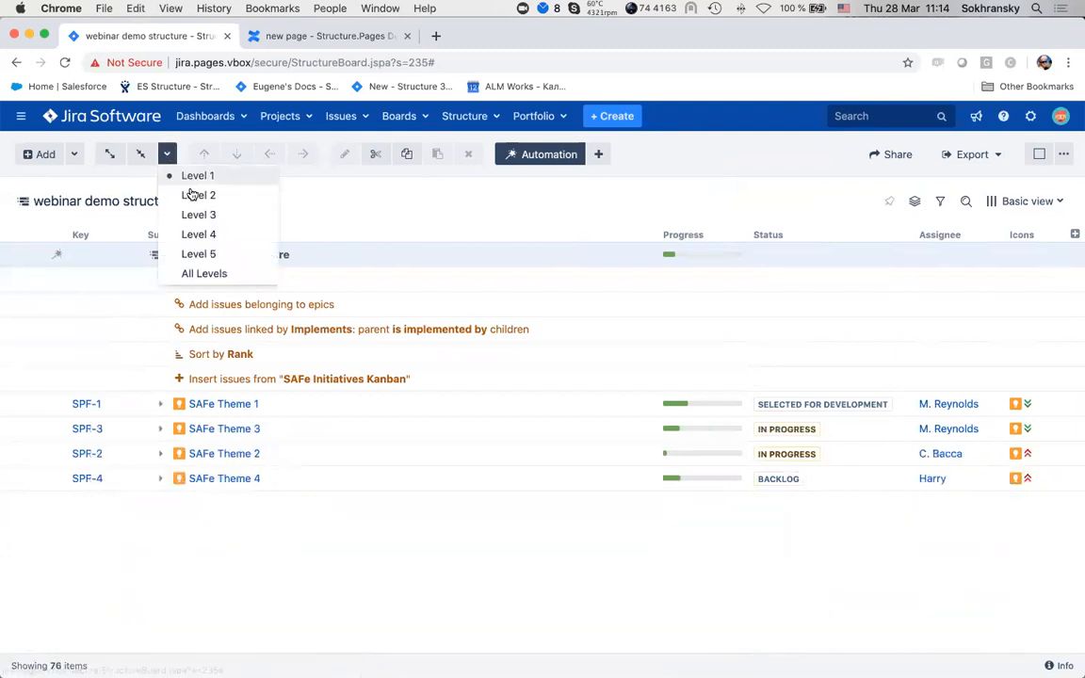
click(188, 194)
click(167, 155)
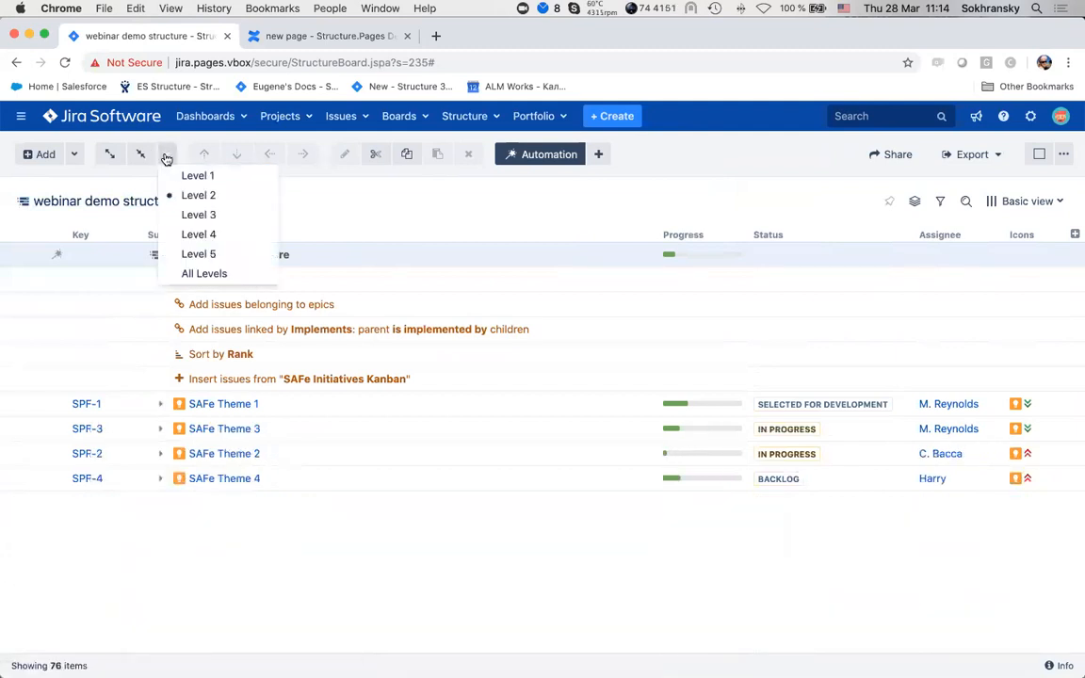
click(187, 213)
click(167, 154)
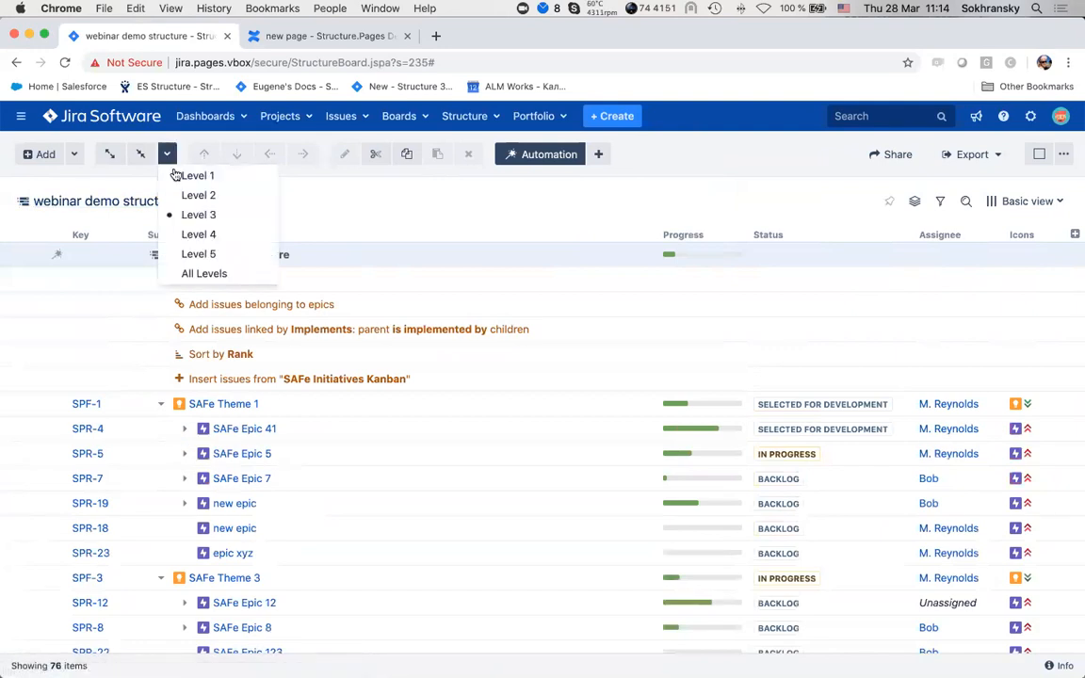
click(186, 429)
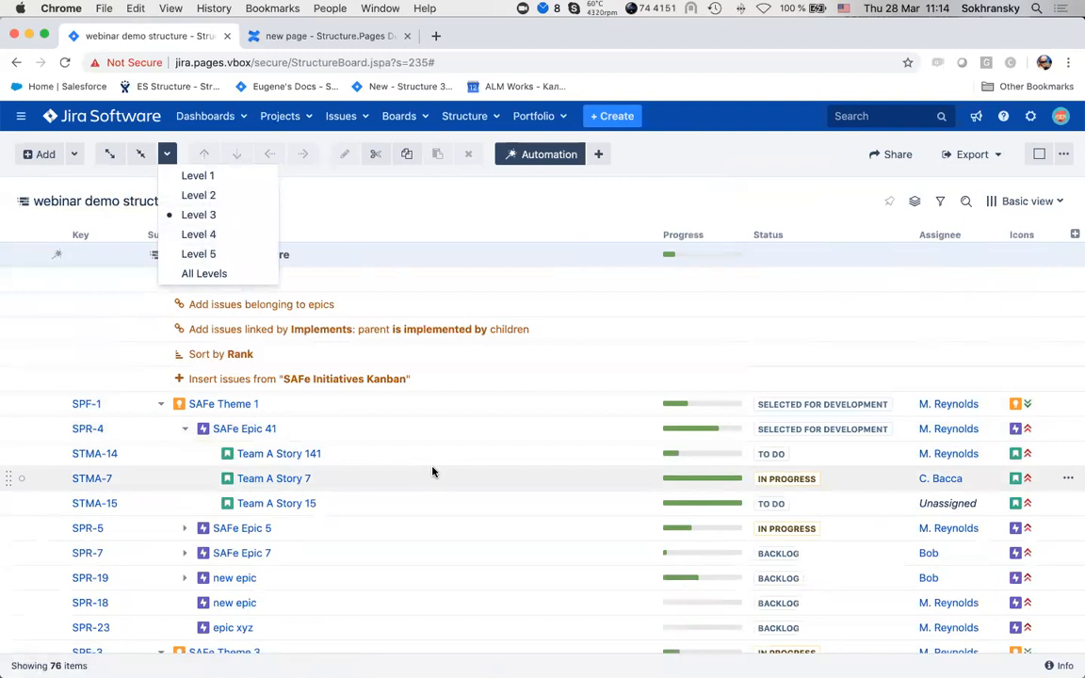
Remove all five automation rules, from Add sub-tasks through the SAFe Initiatives Kanban insertion, from the structure.
click(461, 200)
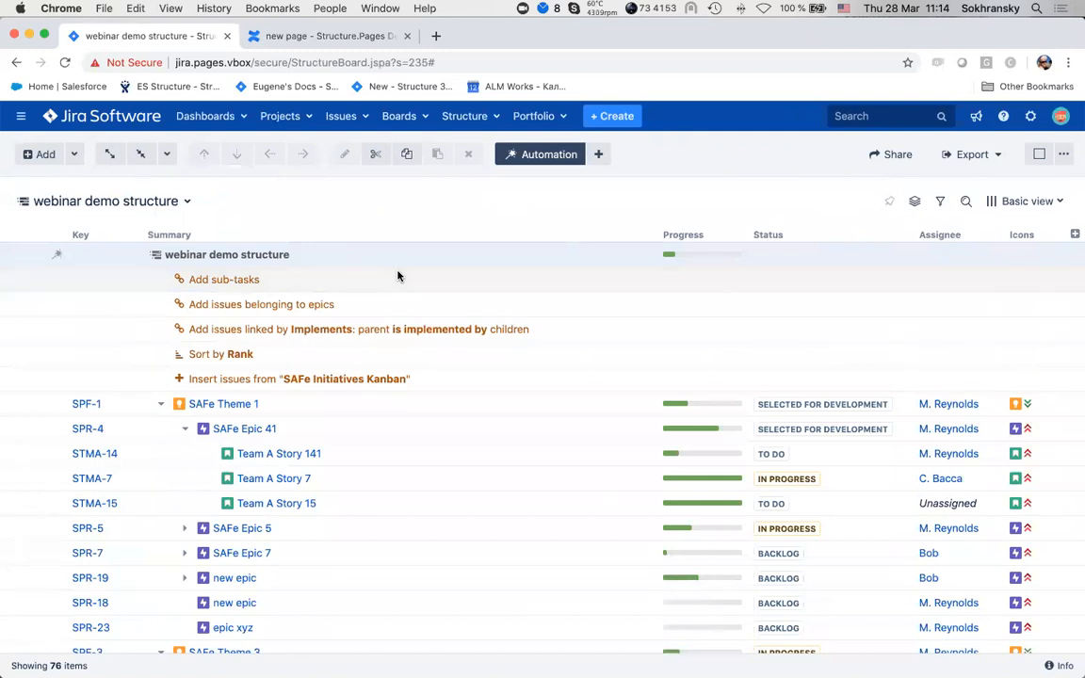
click(393, 276)
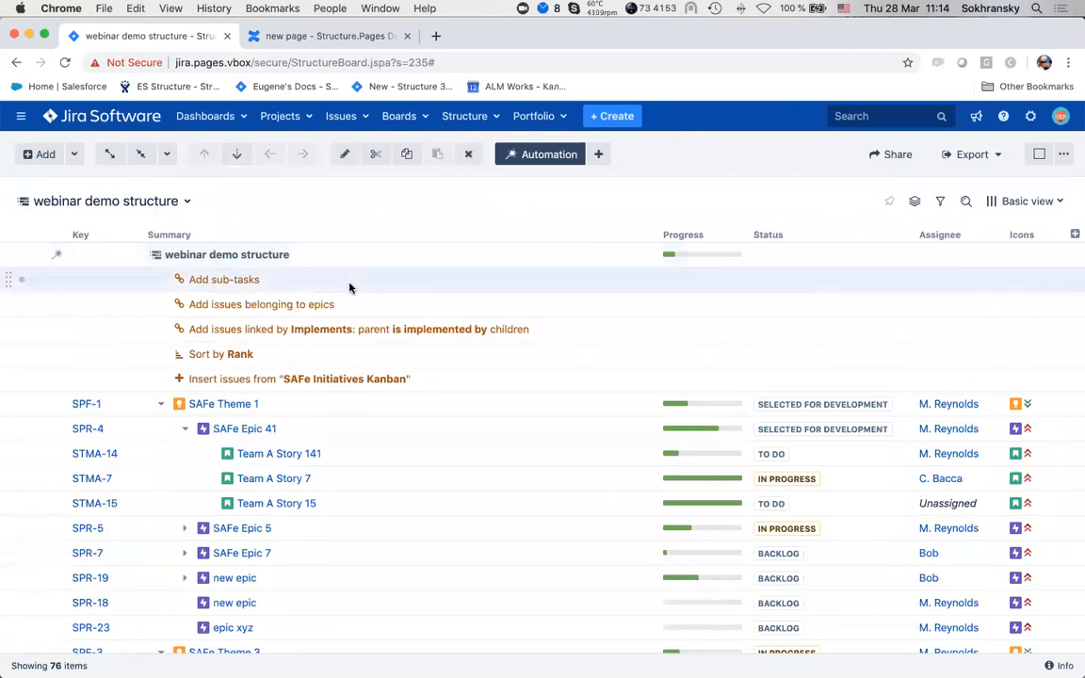
shift+click(501, 379)
click(468, 153)
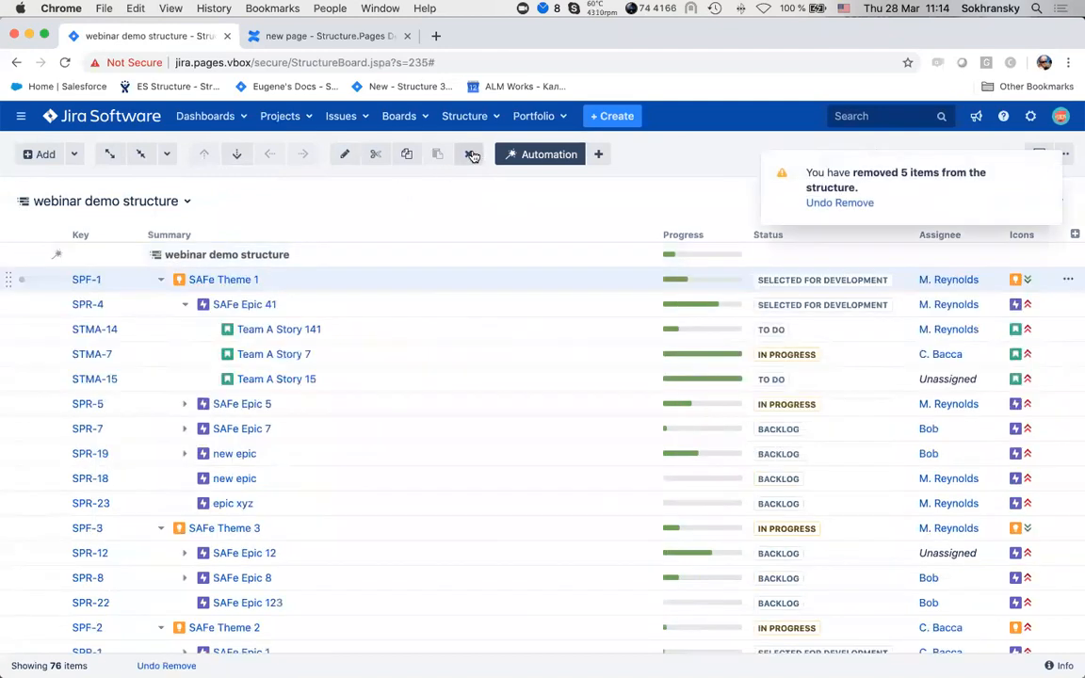
Start a JQL query insert automation limited to the projects "SAFe Team A" and "SAFe Team B".
click(598, 153)
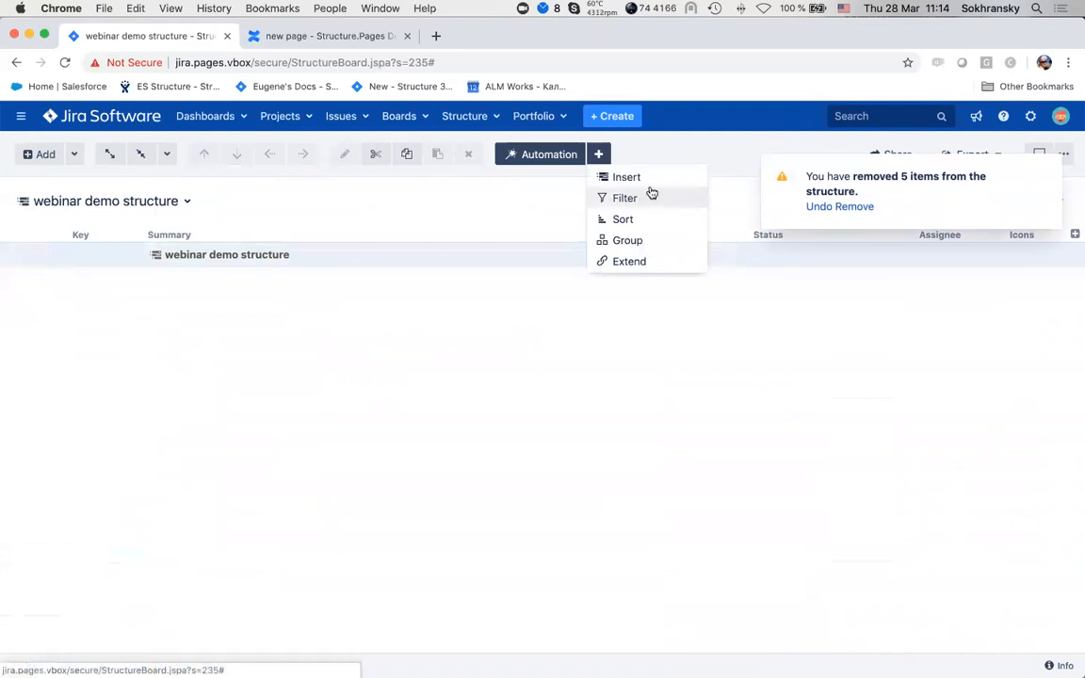
click(649, 178)
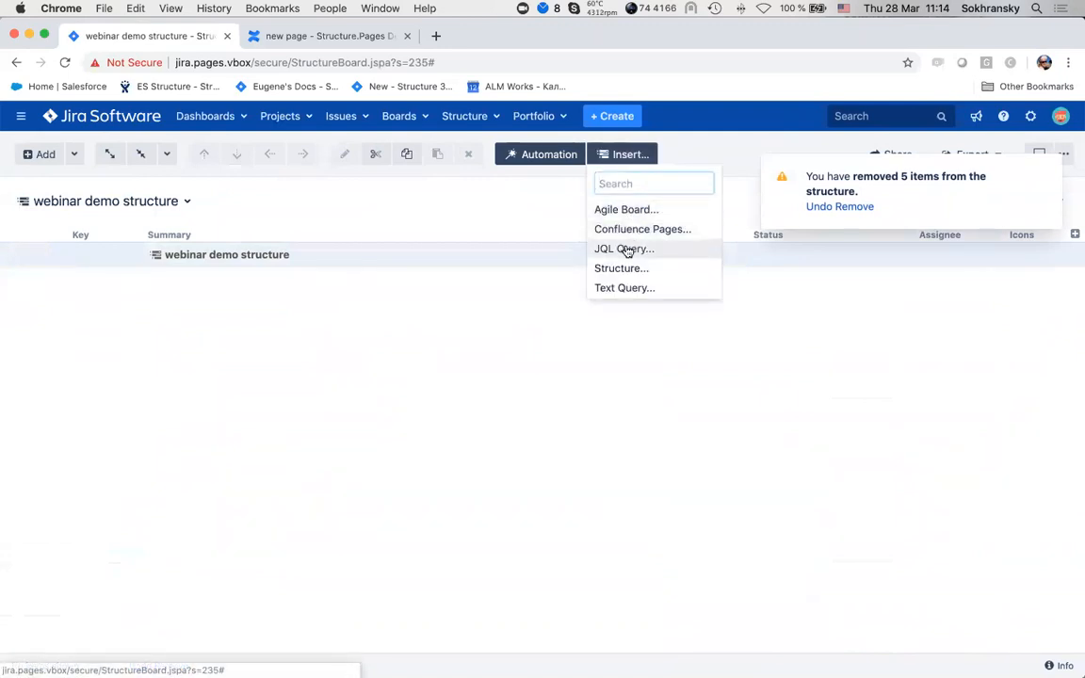
click(625, 249)
text(proje)
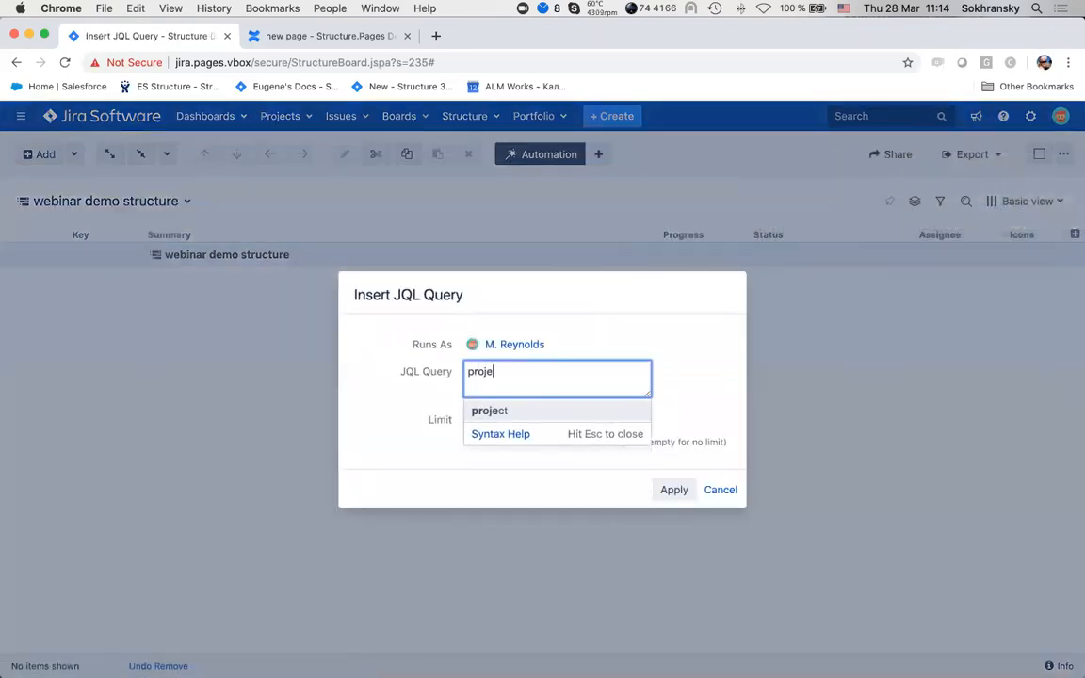
text(ct in )
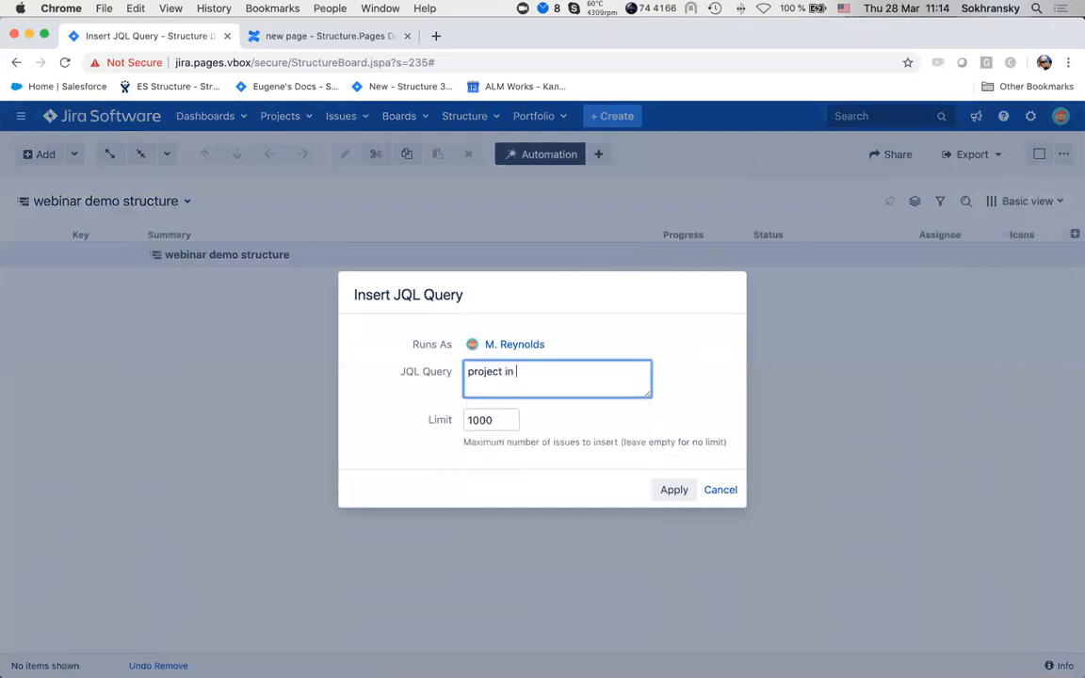
text((safe)
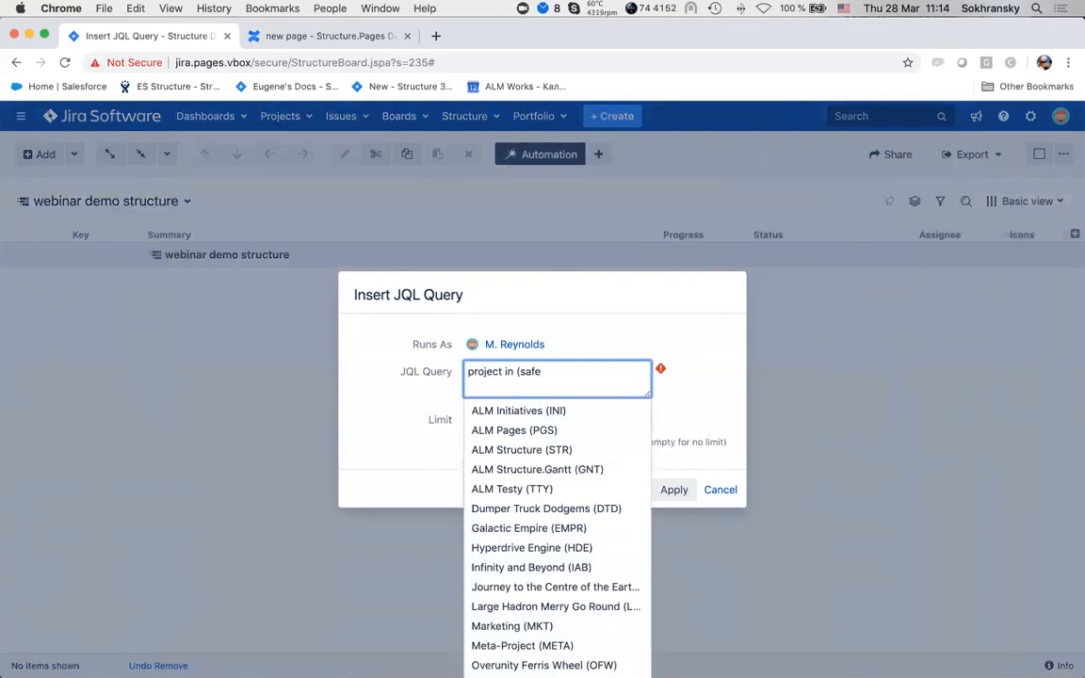
key(Down)
key(Down)
key(Down)
key(Up)
key(Return)
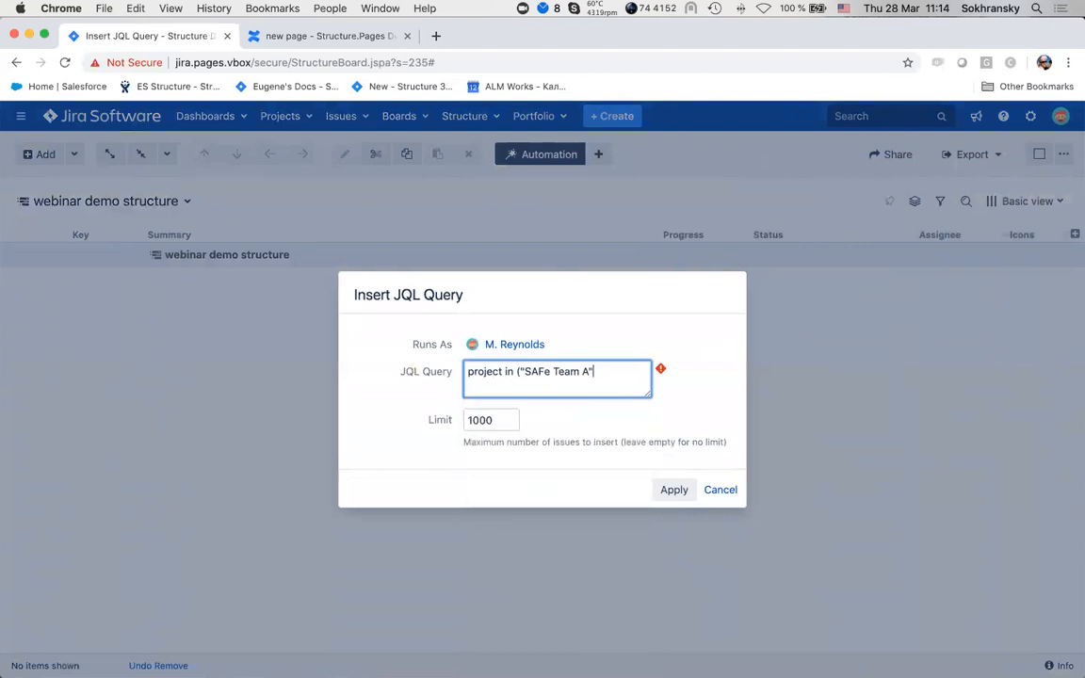
text(, safe)
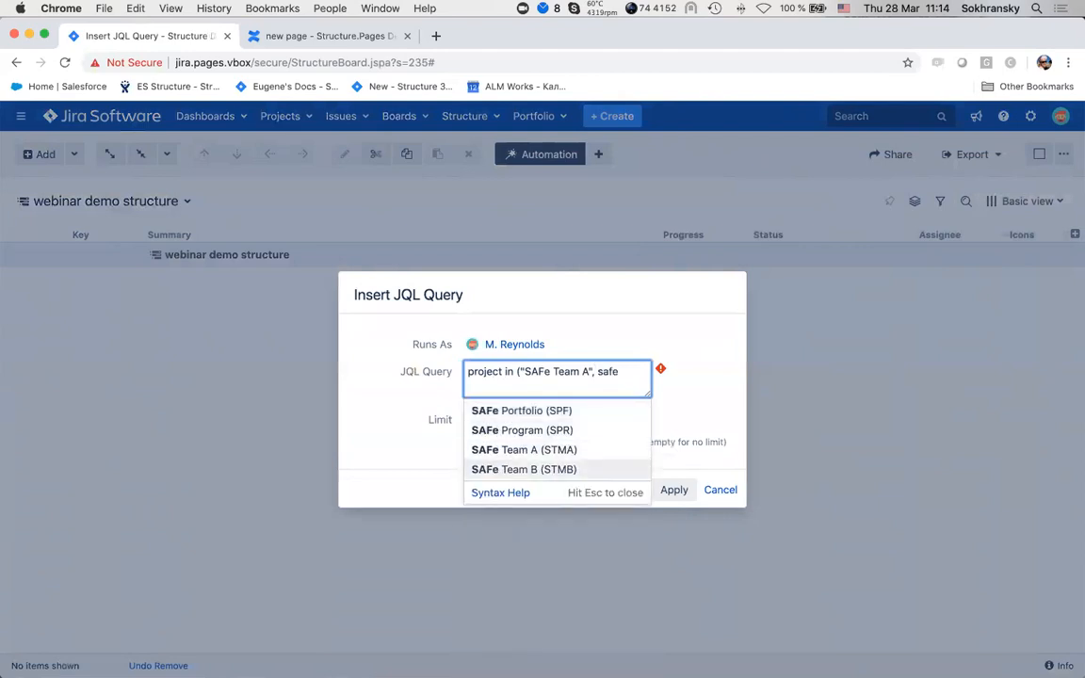
key(Return)
Complete the JQL query with the condition type != sub-task, apply it and look through the inserted issues.
text() and )
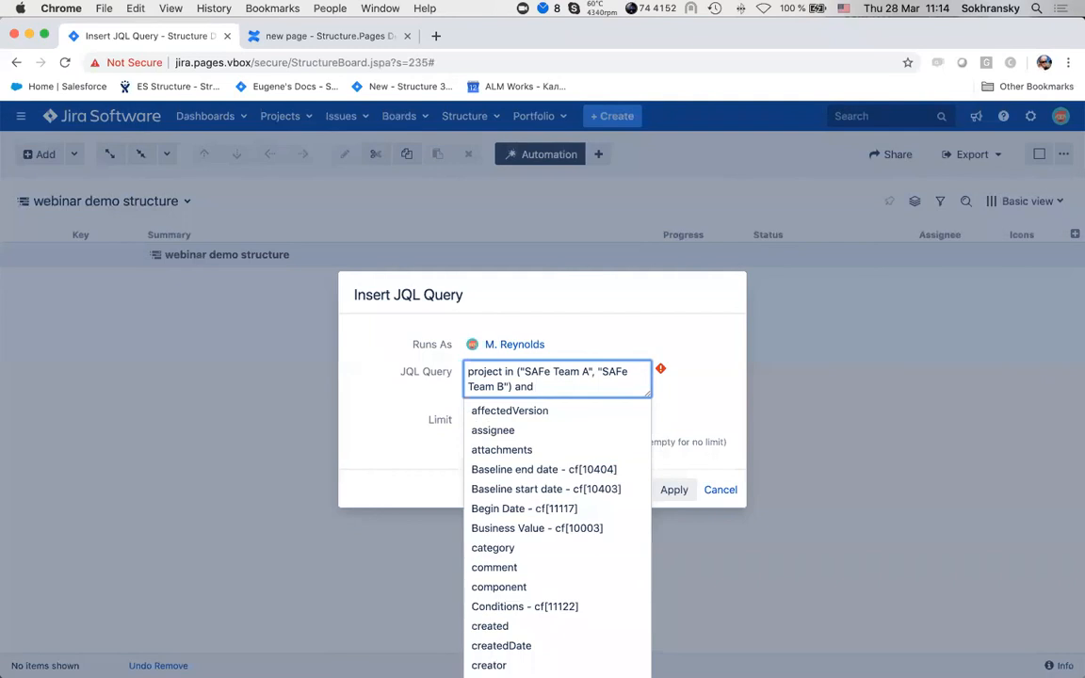
text(type !-)
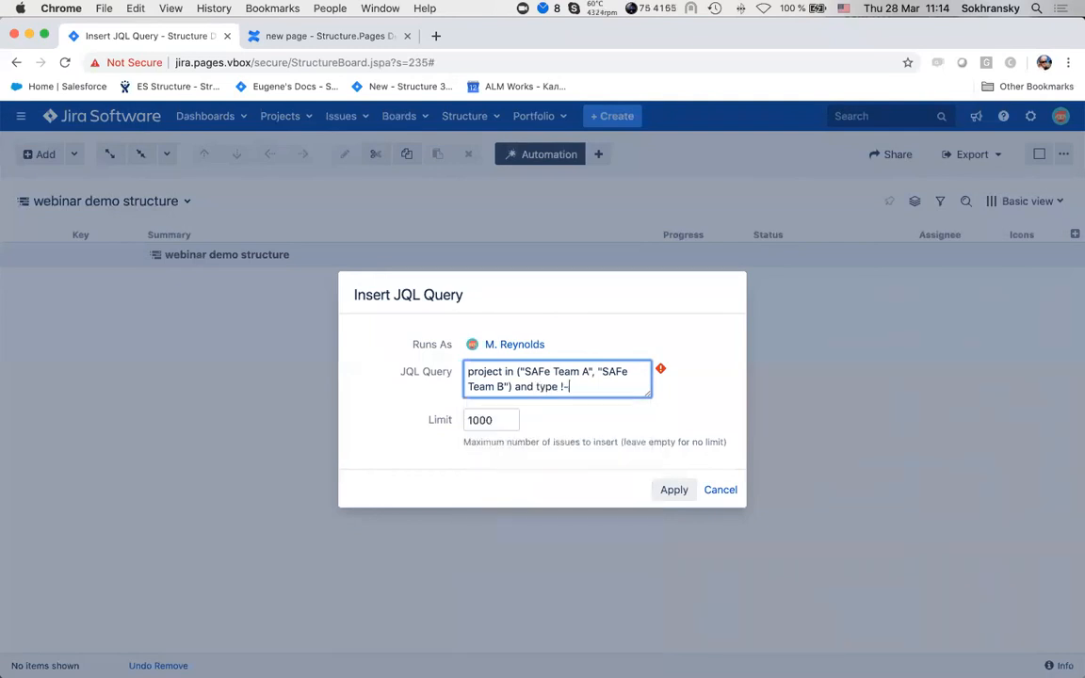
key(BackSpace)
text(= sub-task)
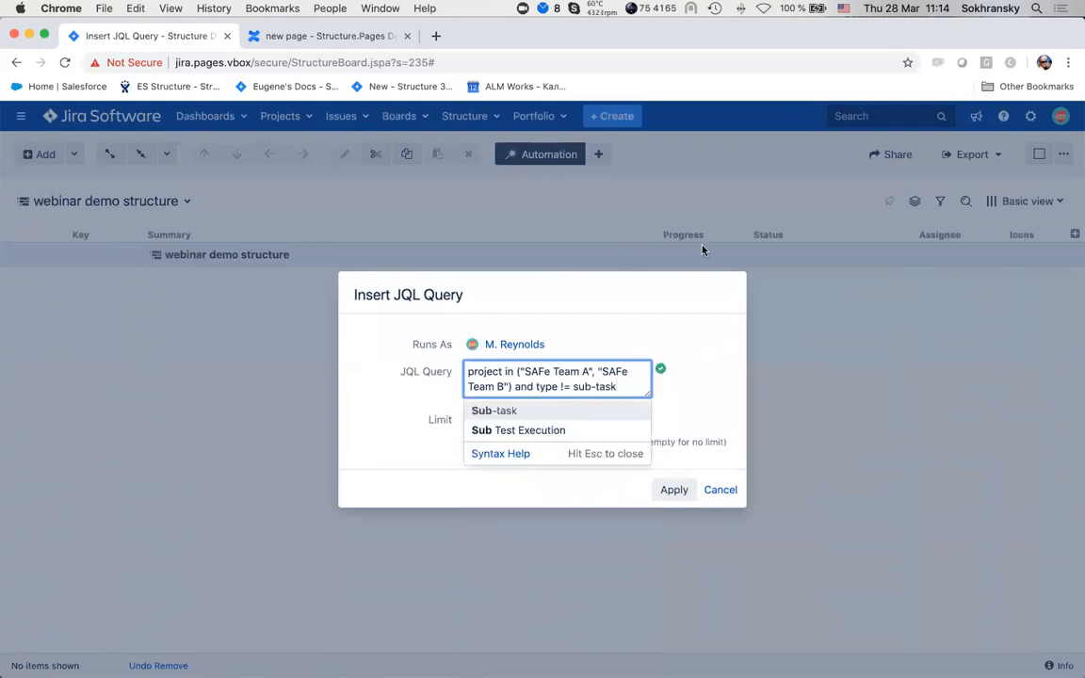
click(674, 488)
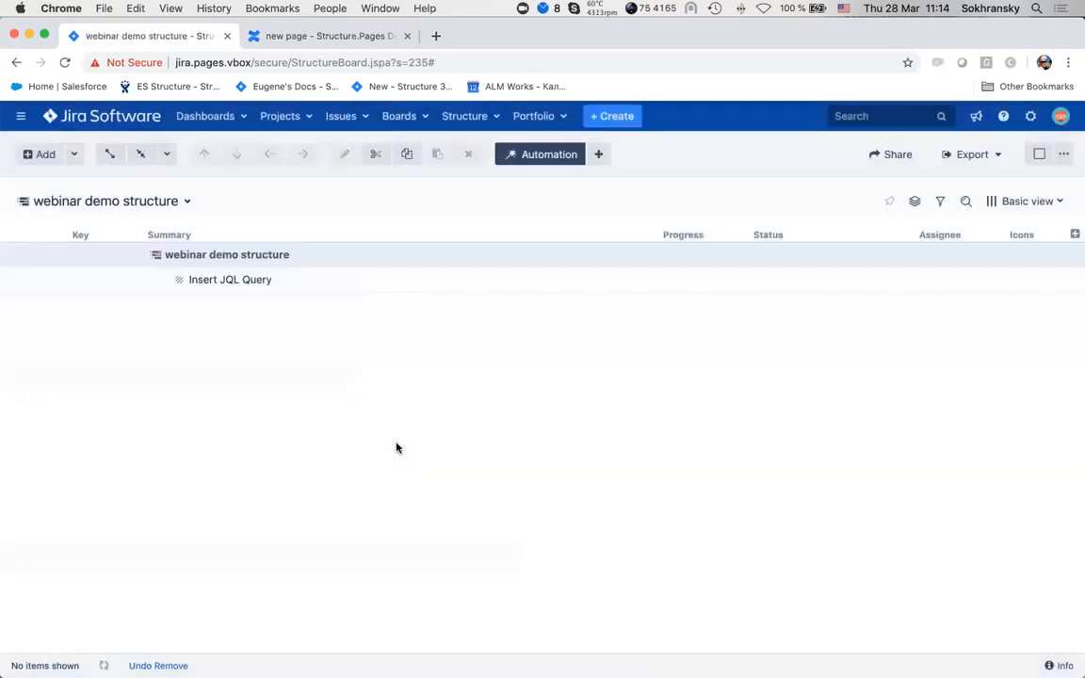
scroll(411, 416, down, 10)
scroll(412, 415, up, 3)
scroll(411, 416, up, 5)
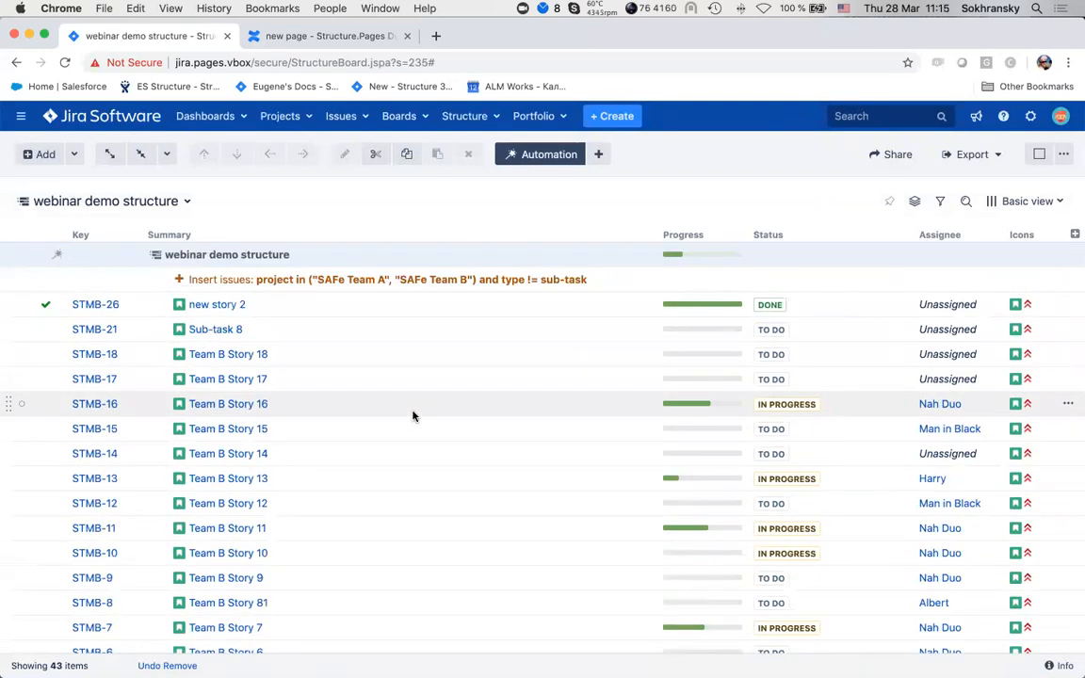
Group the issues by Sprint on the current level and collapse the active Sprint 1 and Sprint 1 (SAFe Team A Scrum) groups.
click(596, 157)
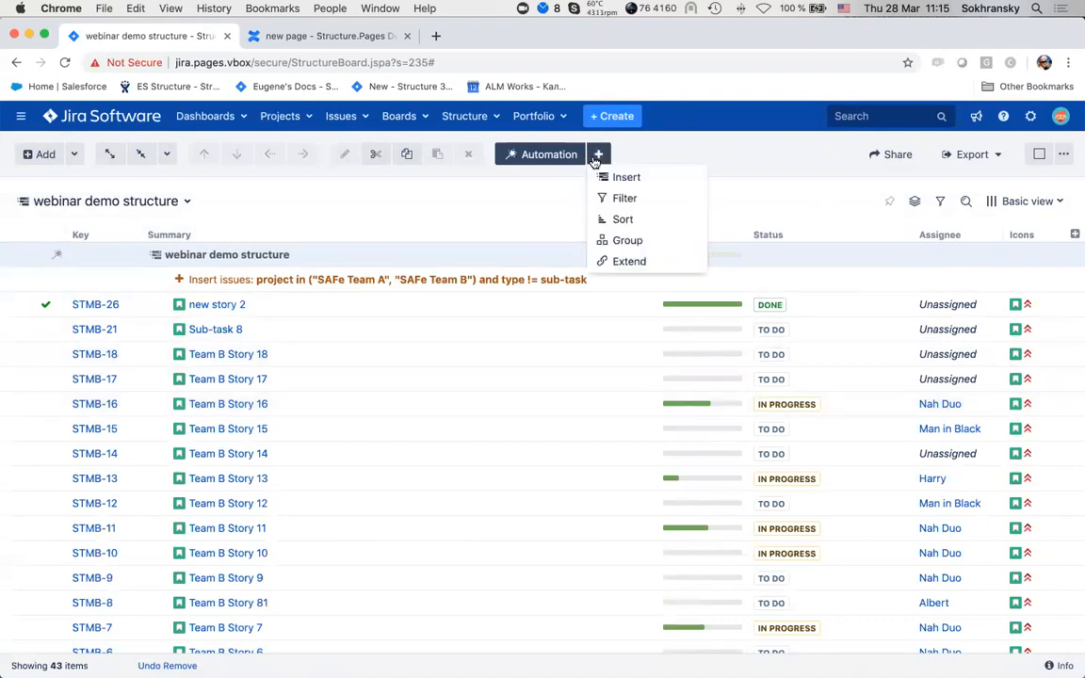
click(640, 242)
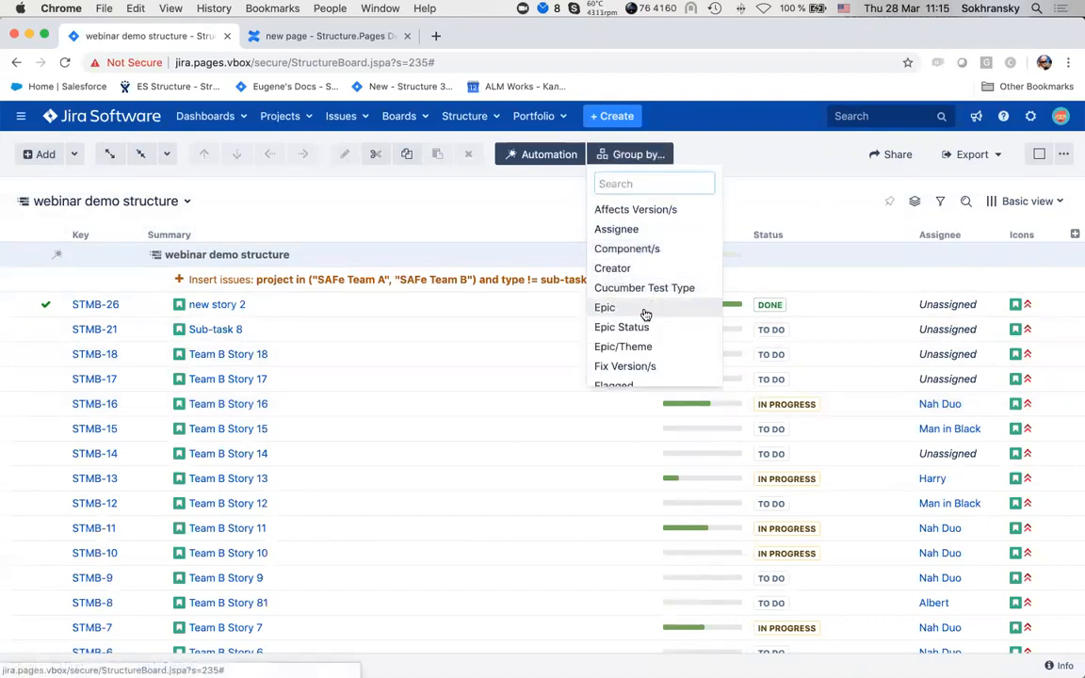
text(sprint)
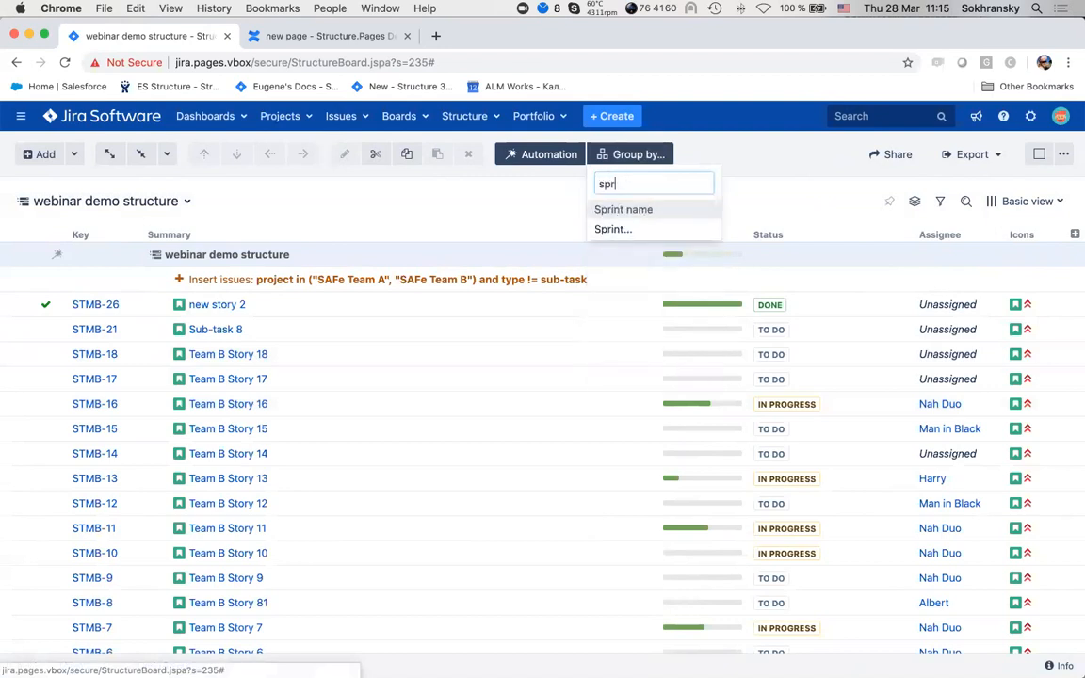
click(622, 234)
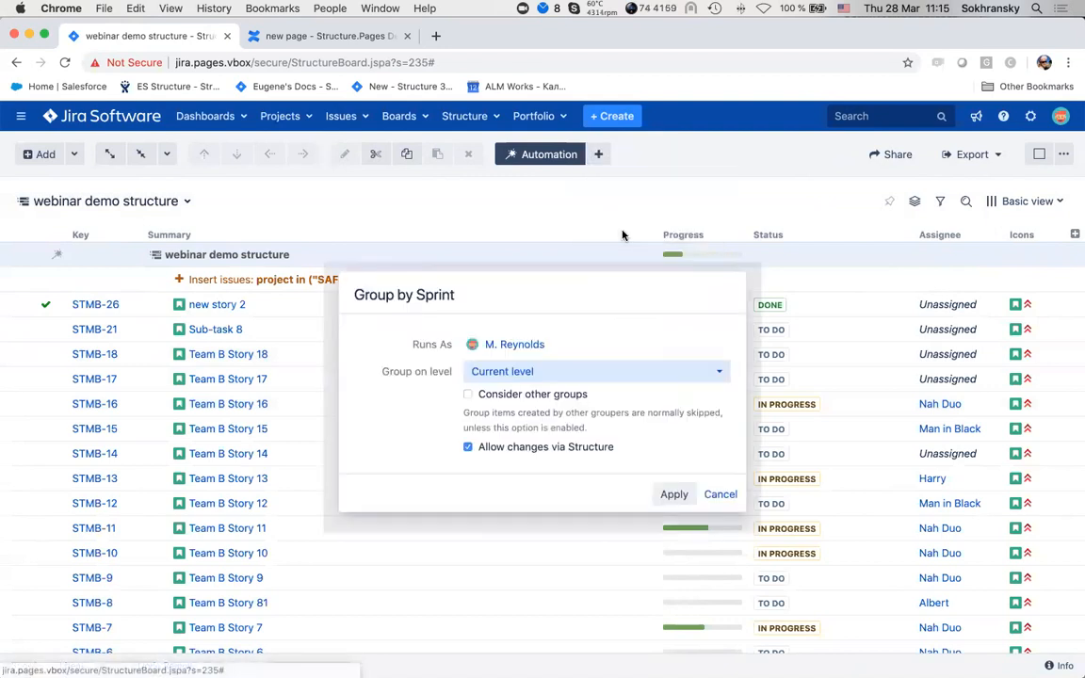
click(675, 502)
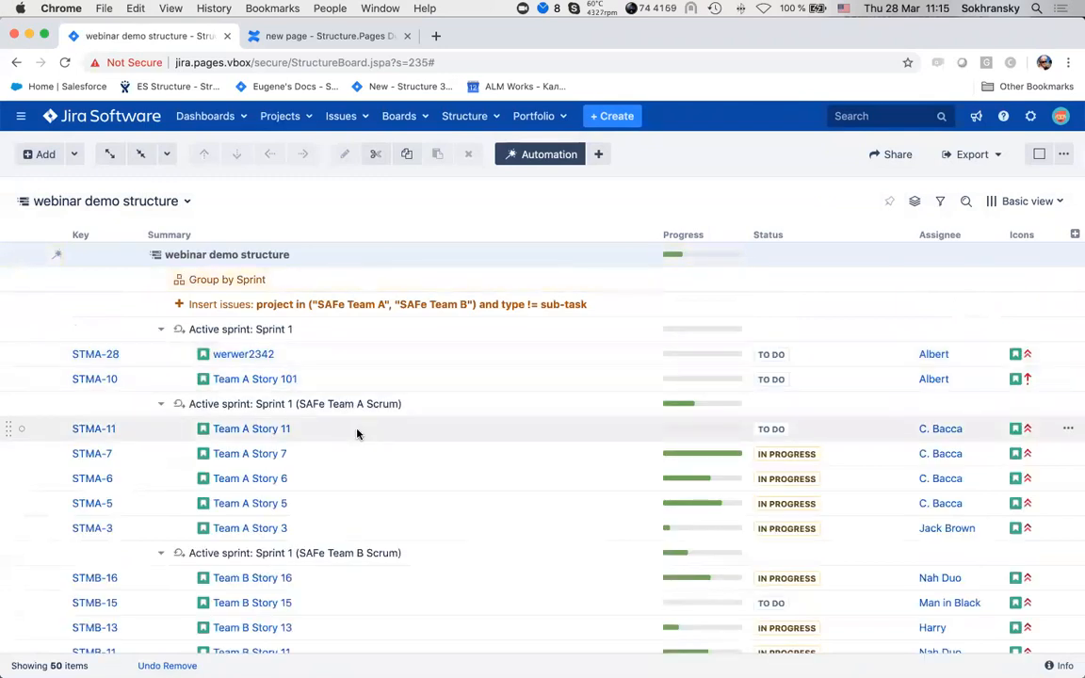
click(161, 330)
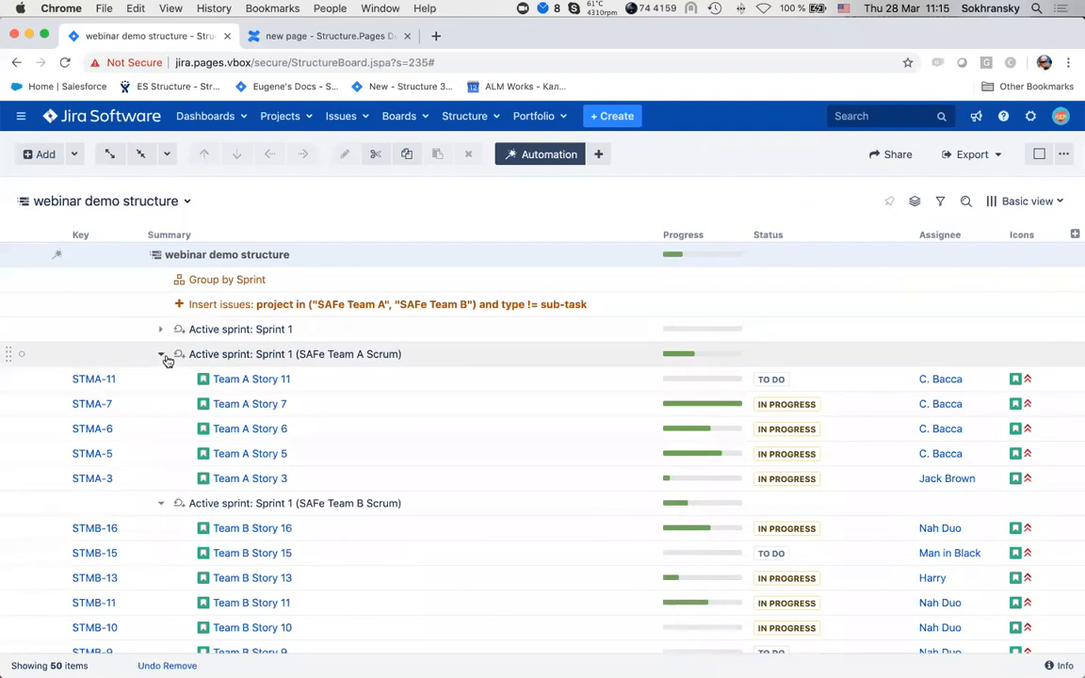
click(164, 359)
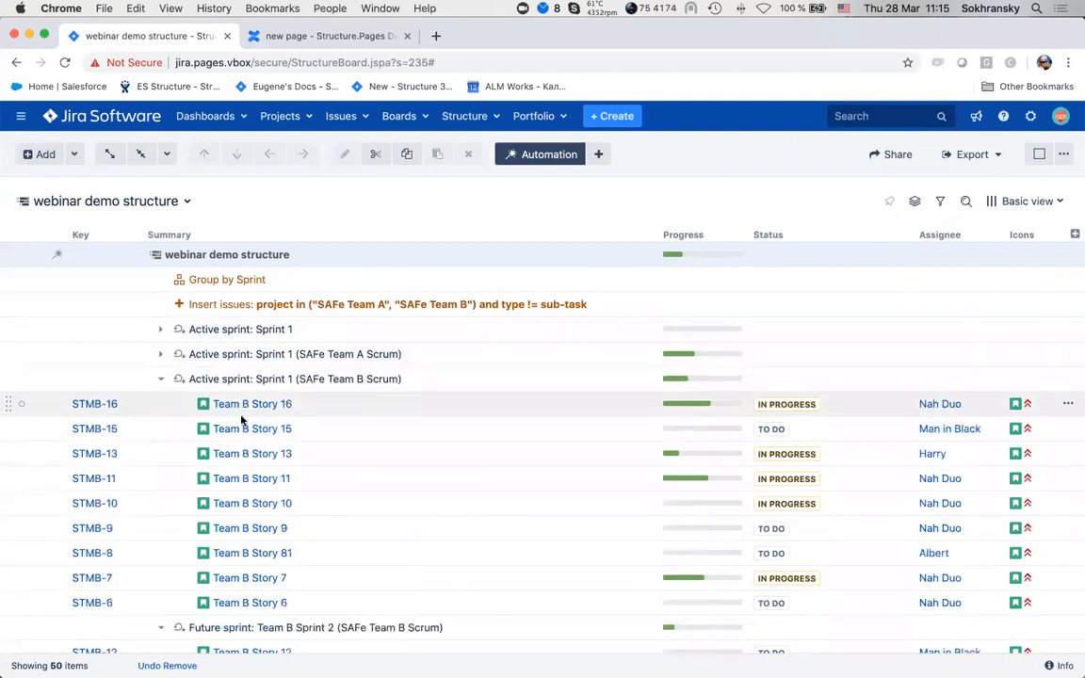
Add a grouping by Assignee and place it below the Sprint grouping, so that assignees are nested within sprints.
click(606, 154)
click(644, 246)
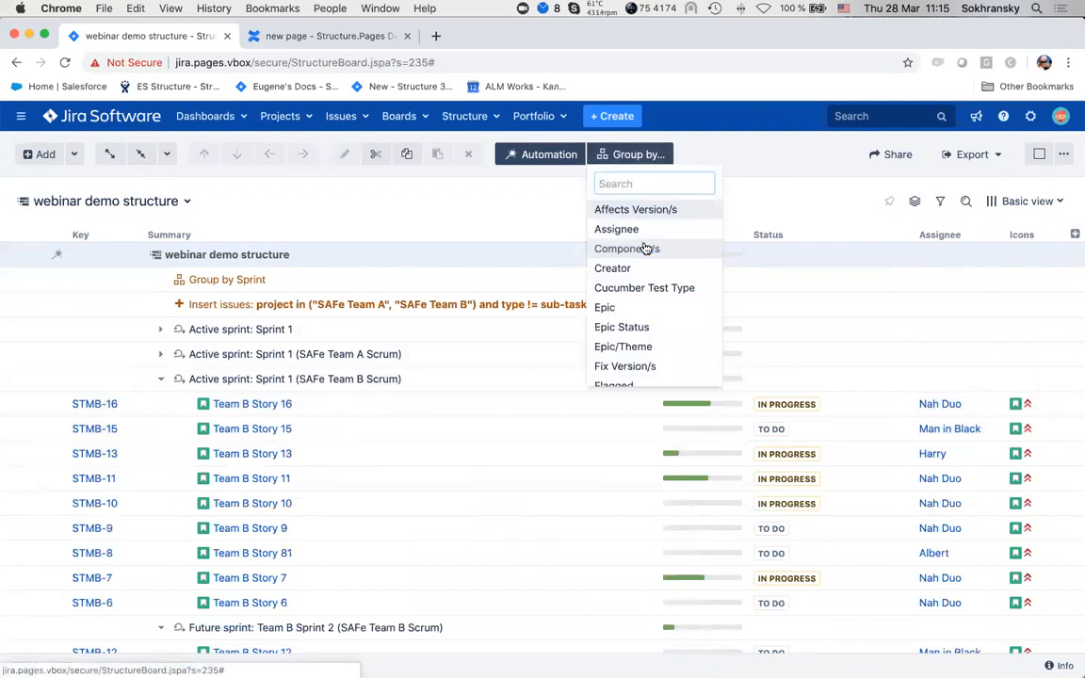
click(623, 231)
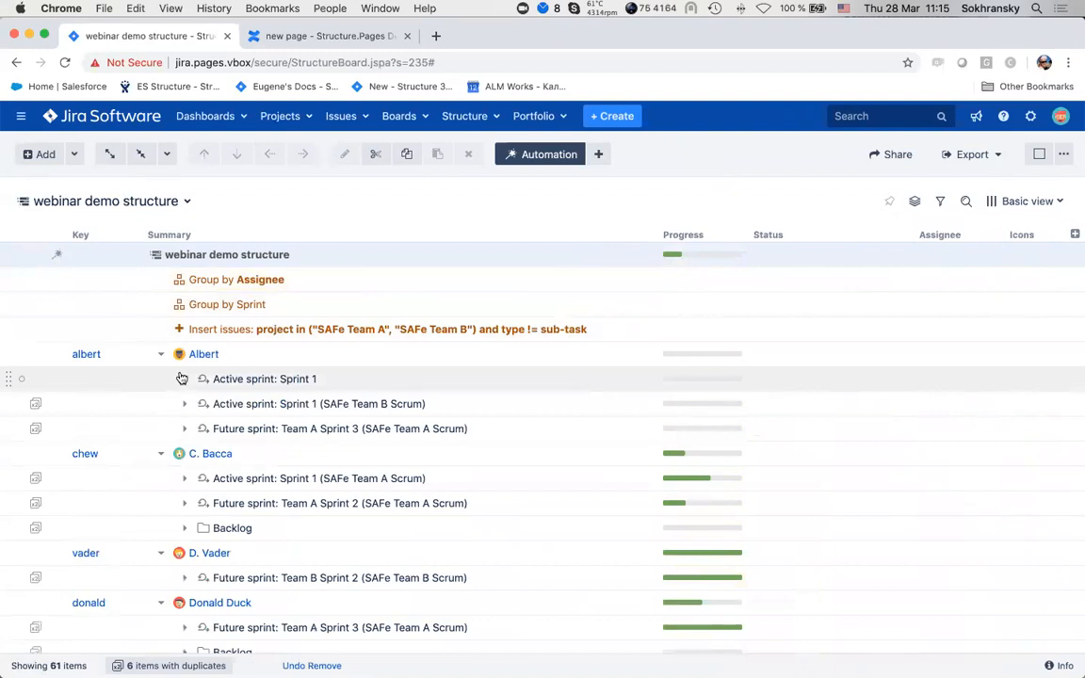
drag(10, 280, 10, 308)
click(337, 263)
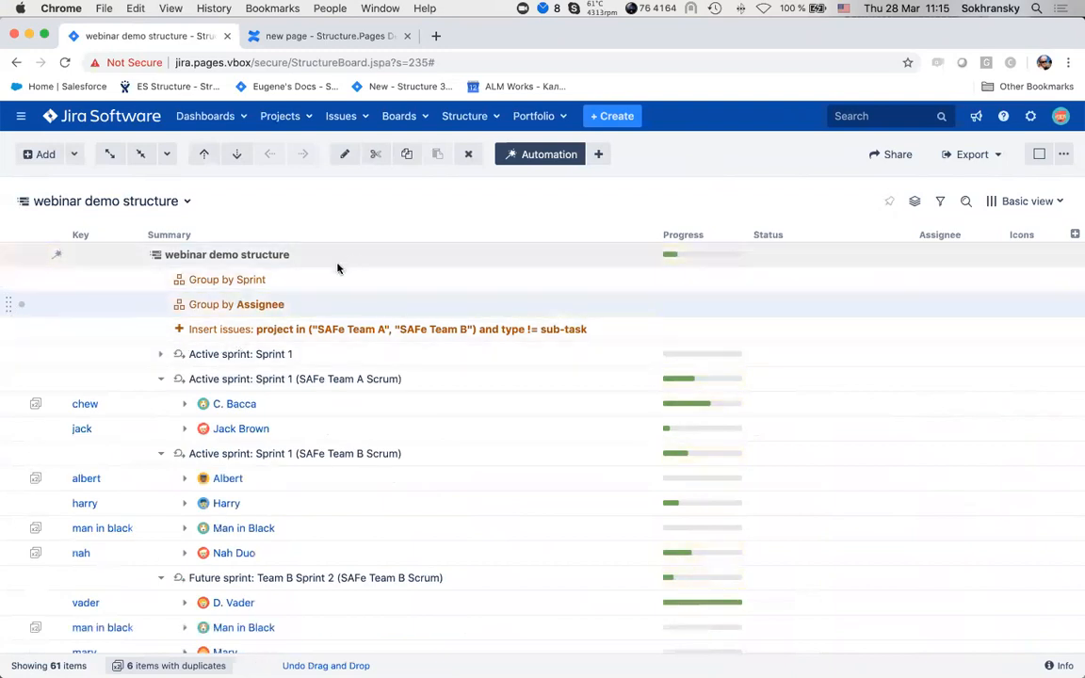
Add a grouping by Fix Version/s and expand the active sprint under 1.0 - Team B.
click(603, 153)
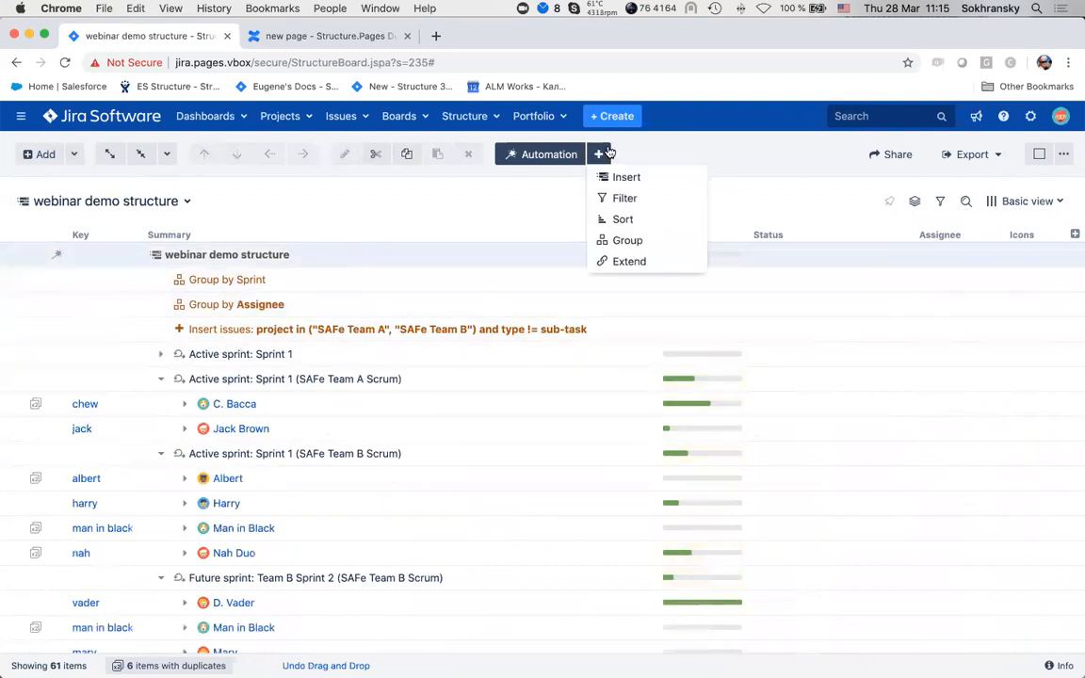
click(657, 241)
text(fix)
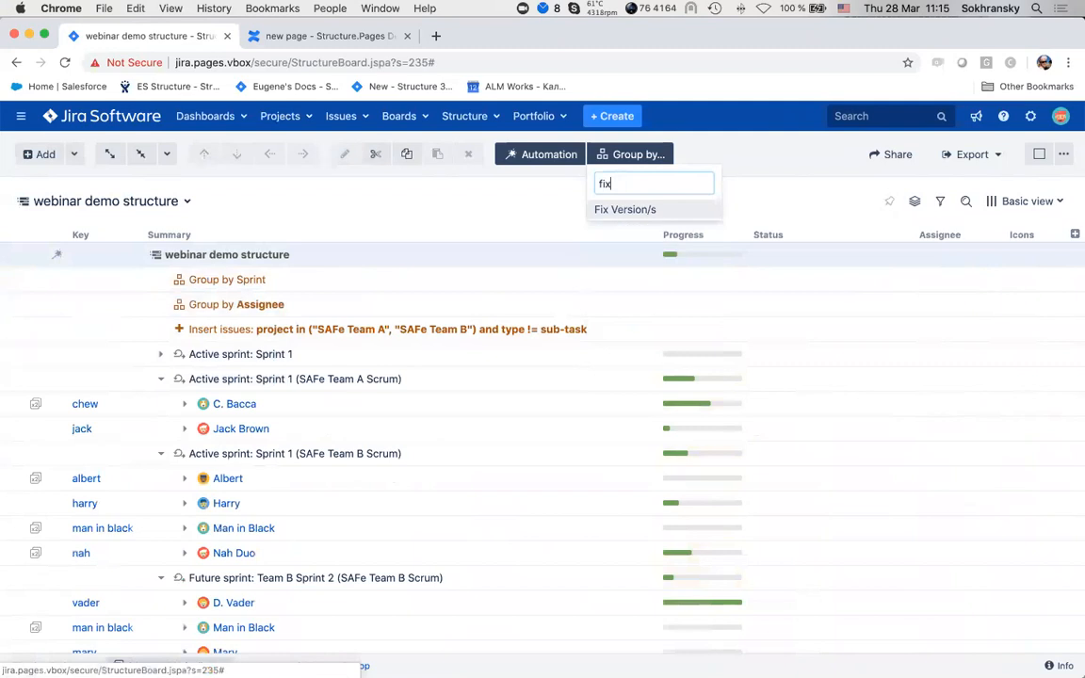
click(640, 210)
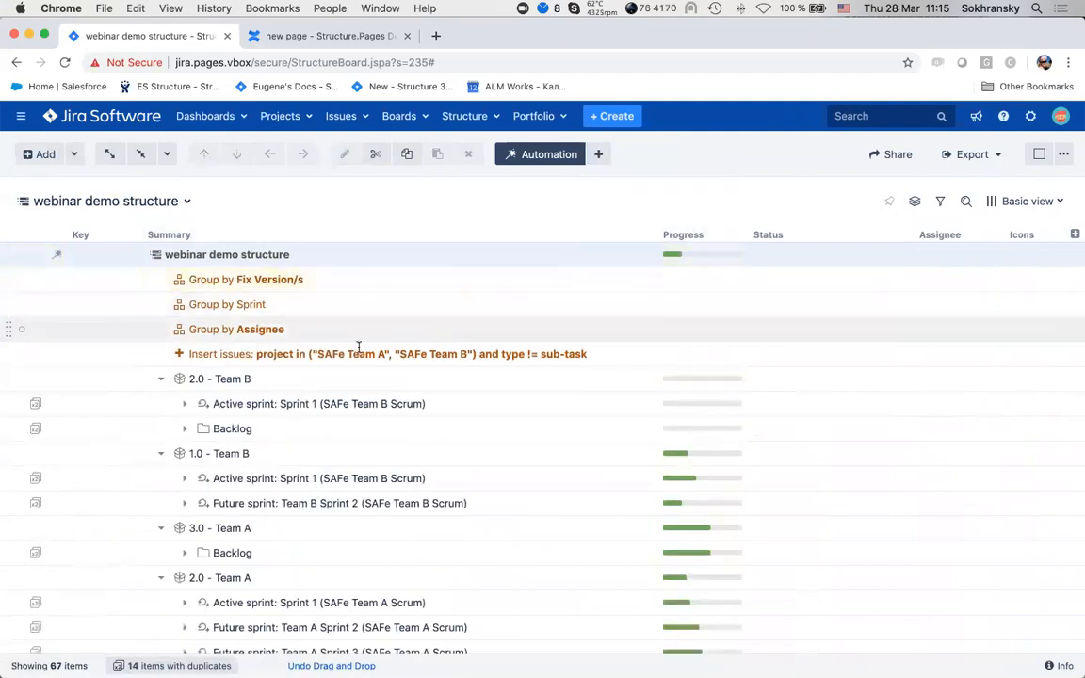
click(185, 480)
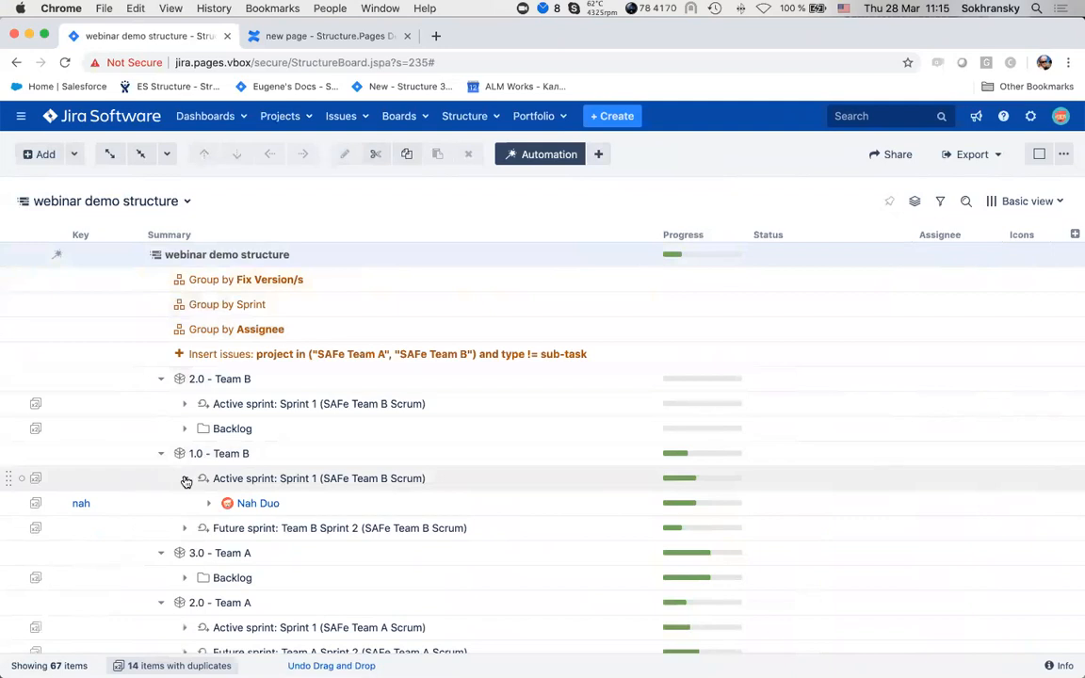
Remove the Fix Version/s, Sprint and Assignee groupings from the structure.
click(368, 288)
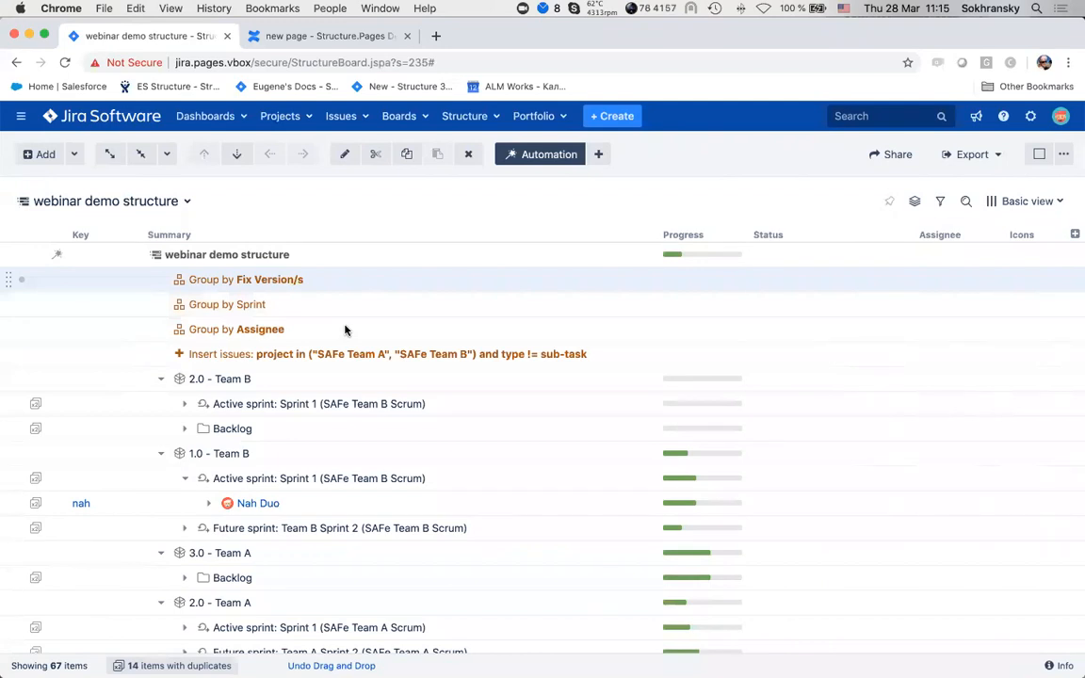
shift+click(345, 329)
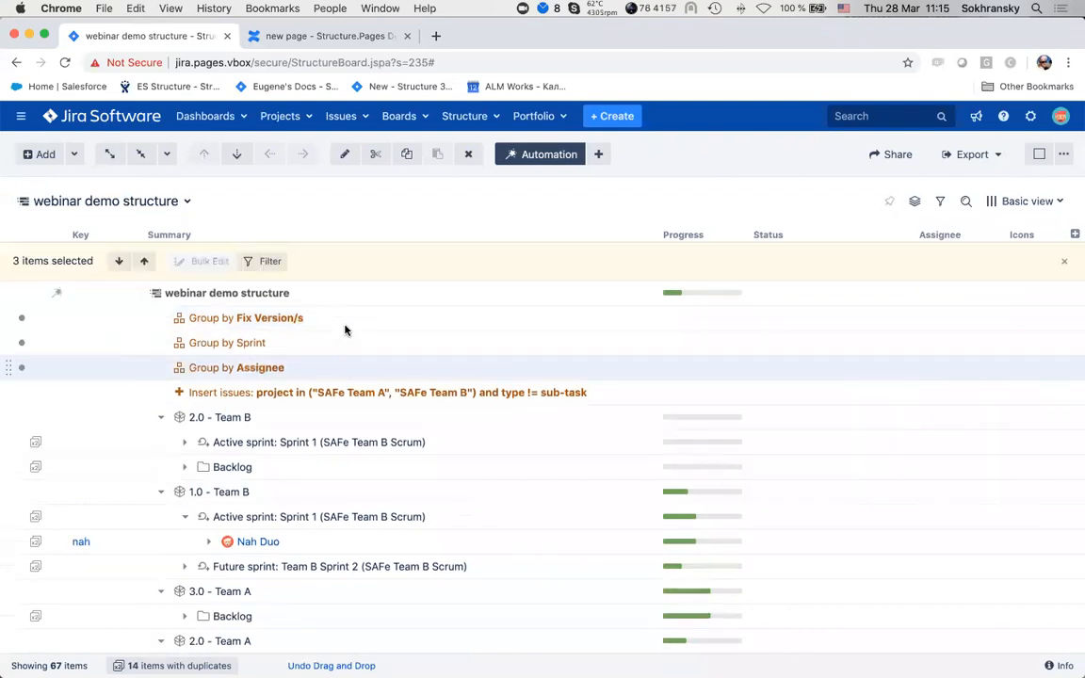
click(471, 157)
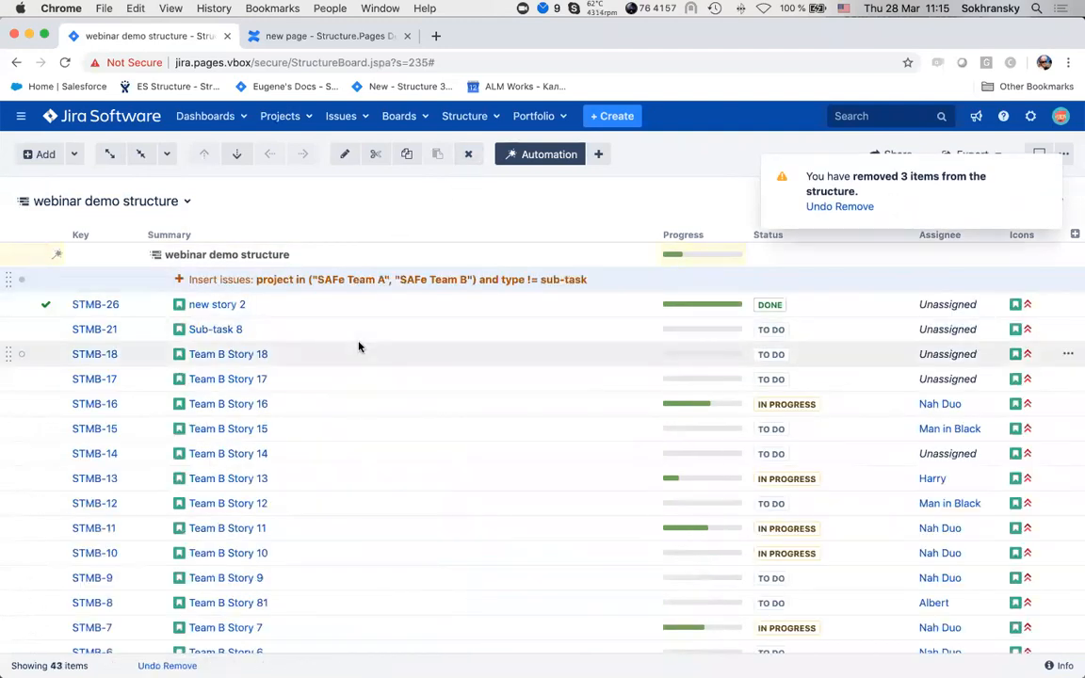
Hide the automation rules, show the quick transformations and limit the displayed structure to Unresolved issues.
click(527, 161)
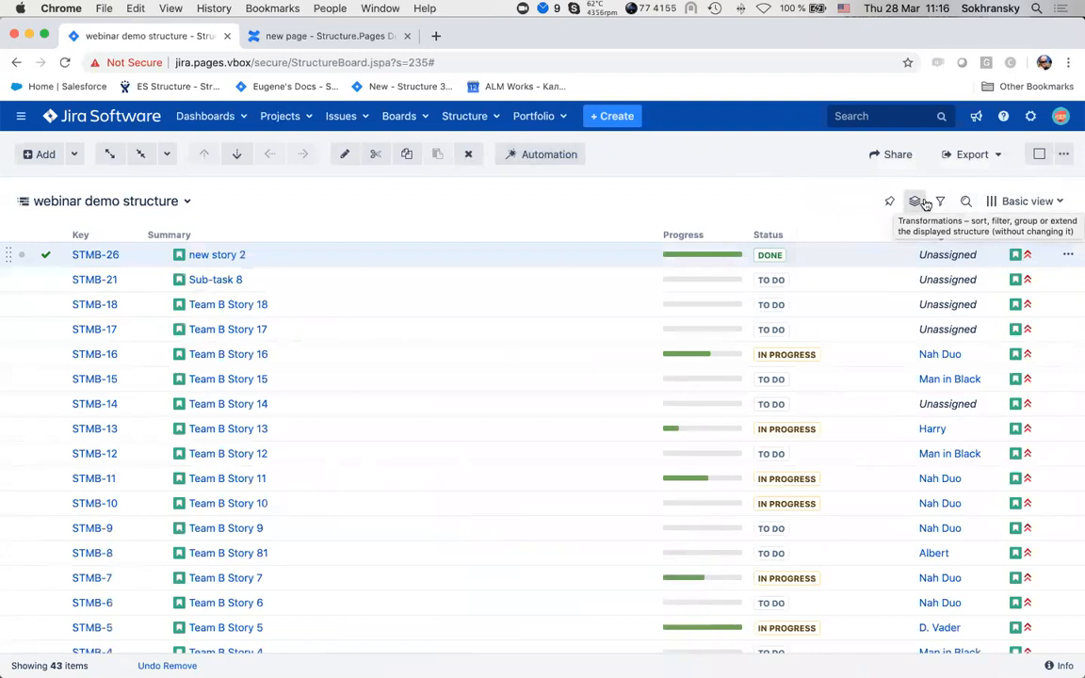
click(939, 203)
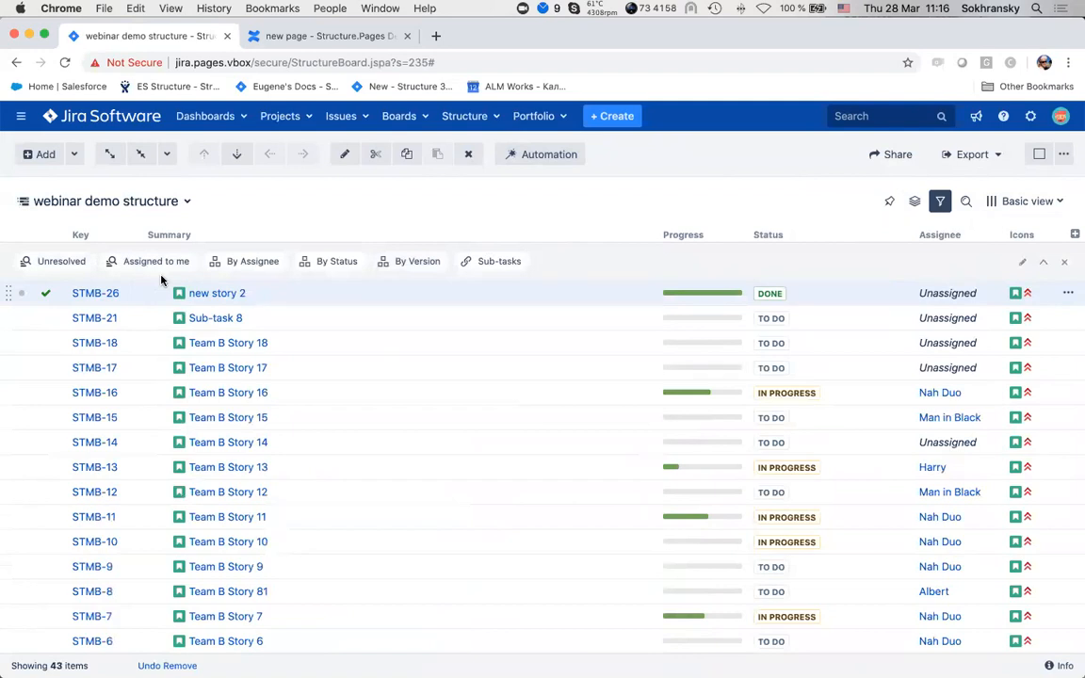
click(61, 262)
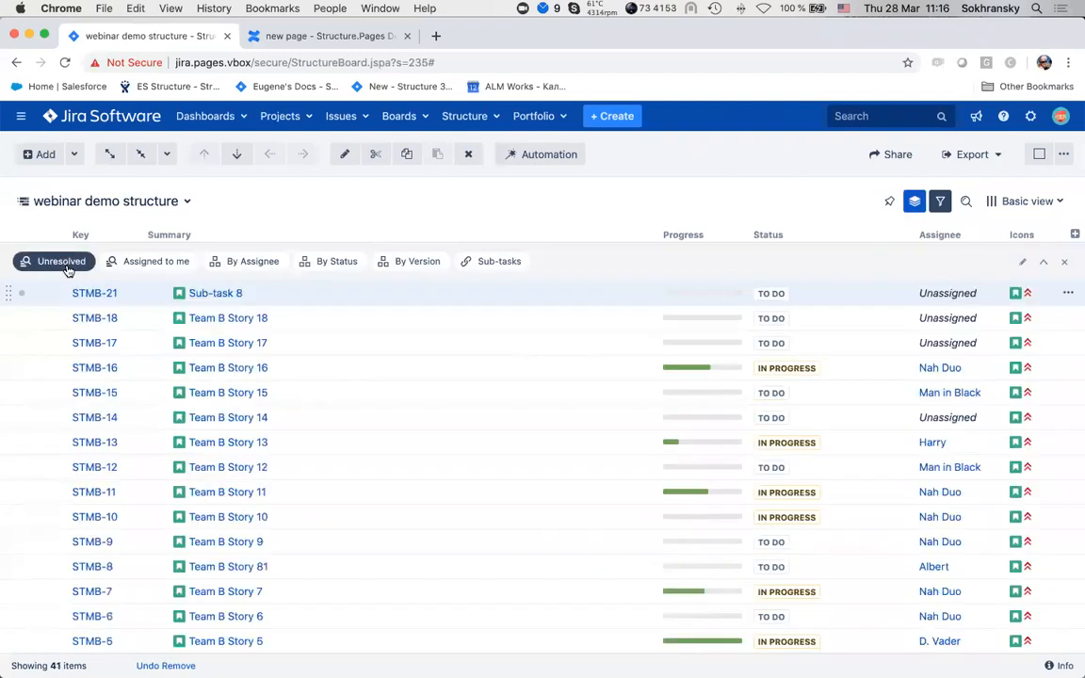
Switch the Assigned to me transformation on and off again, and remove the Unresolved filter from the displayed structure.
click(121, 264)
click(121, 263)
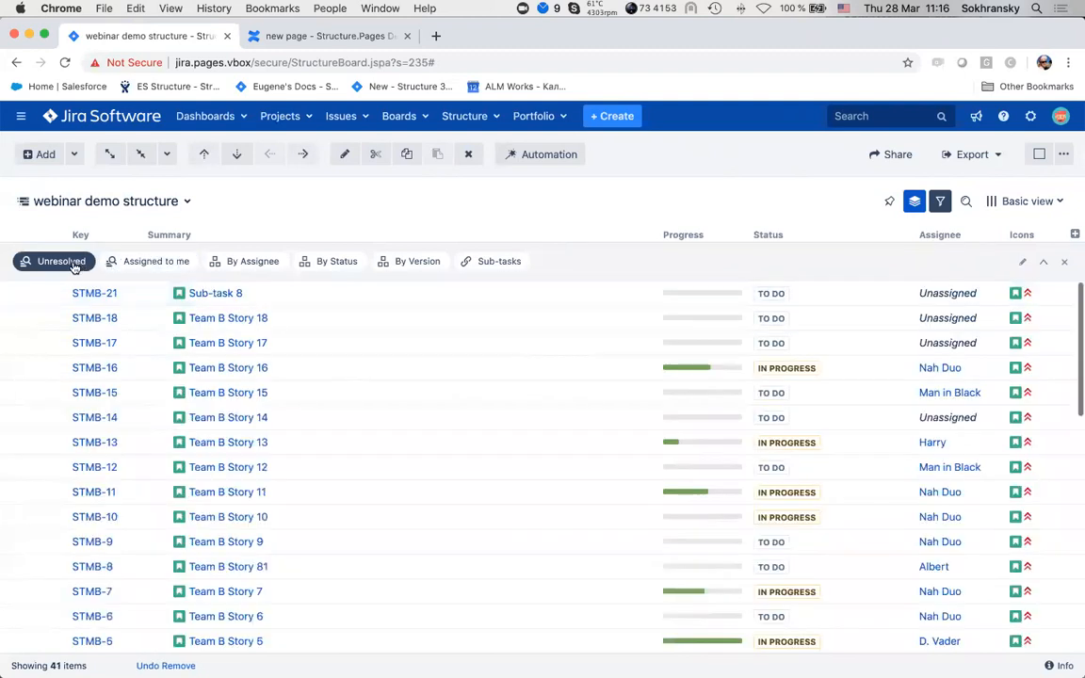
click(57, 262)
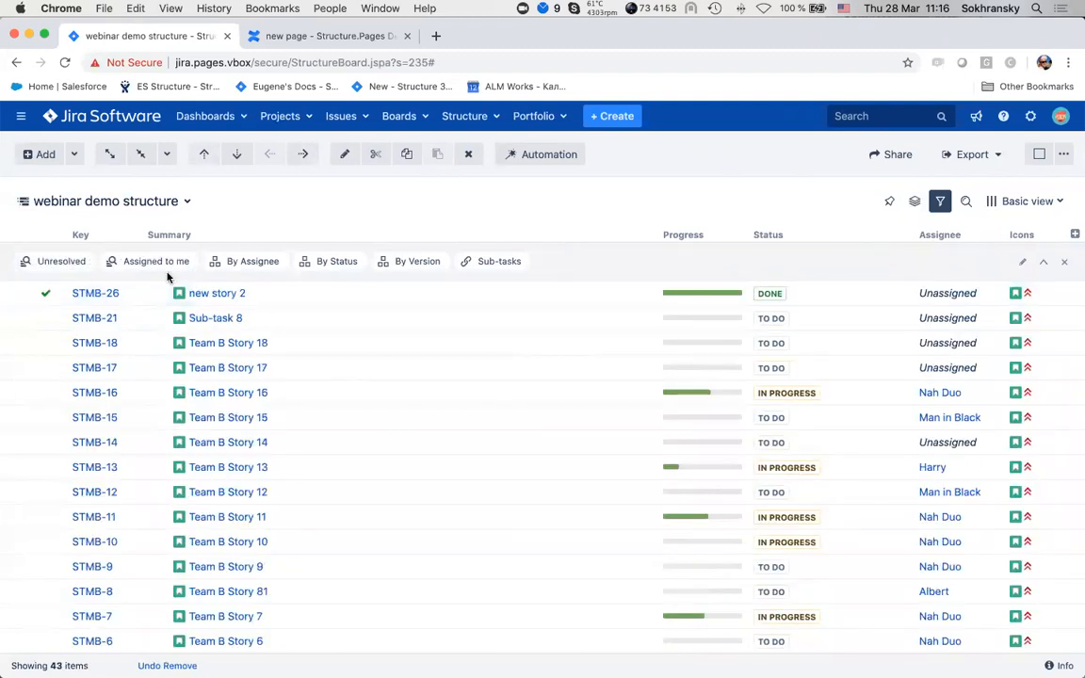
Apply the By Assignee, By Status and Sub-tasks quick transformations and review the resulting nested hierarchy.
click(230, 263)
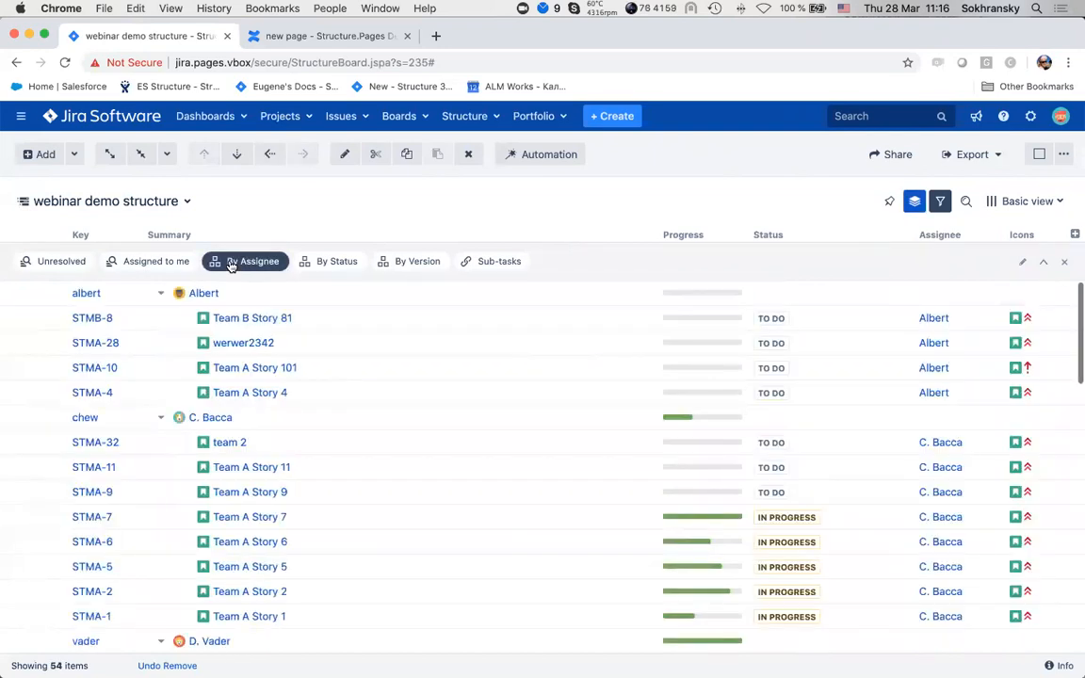
click(338, 269)
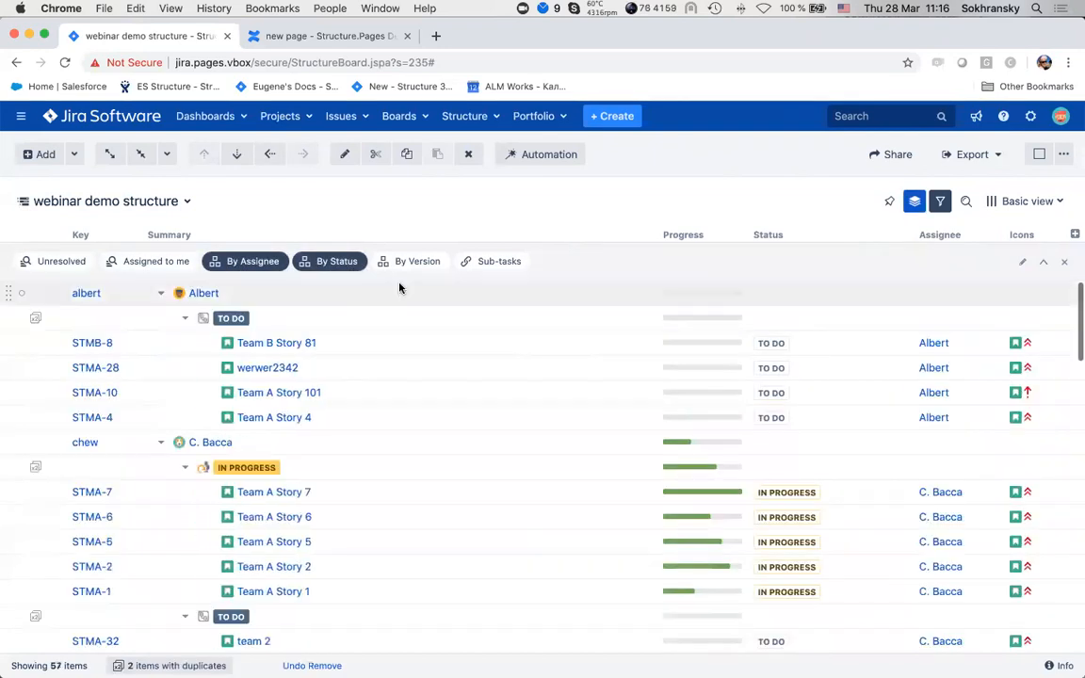
click(488, 268)
scroll(459, 369, down, 5)
scroll(459, 369, down, 1)
scroll(459, 369, up, 1)
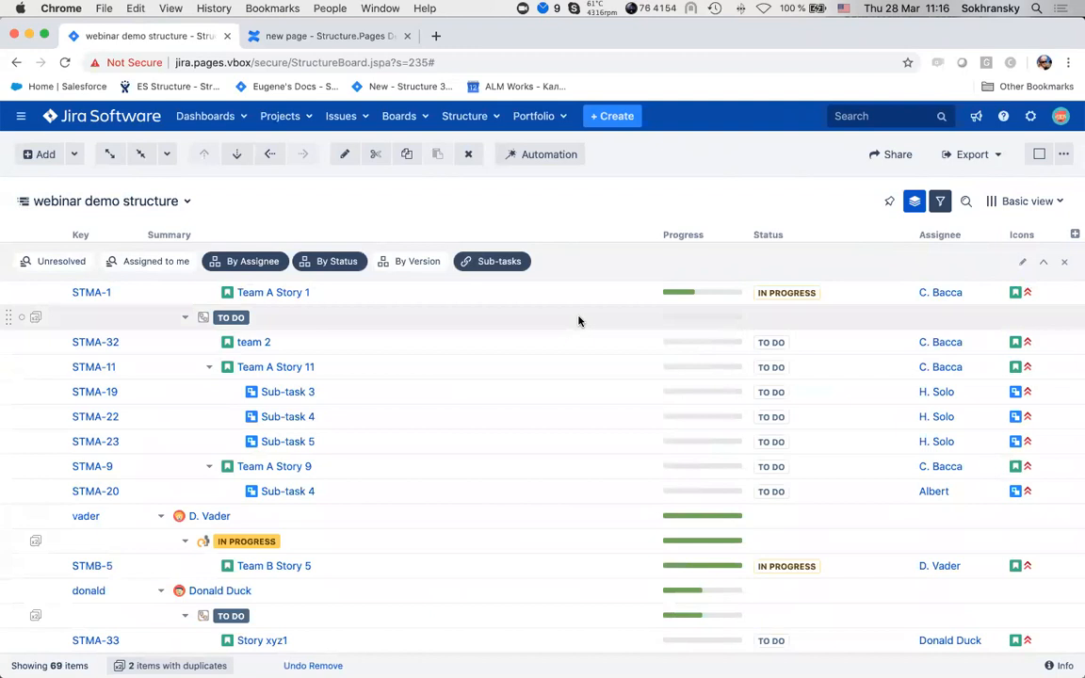
Close the quick transformations to return the structure to its flat list of issues.
click(1063, 264)
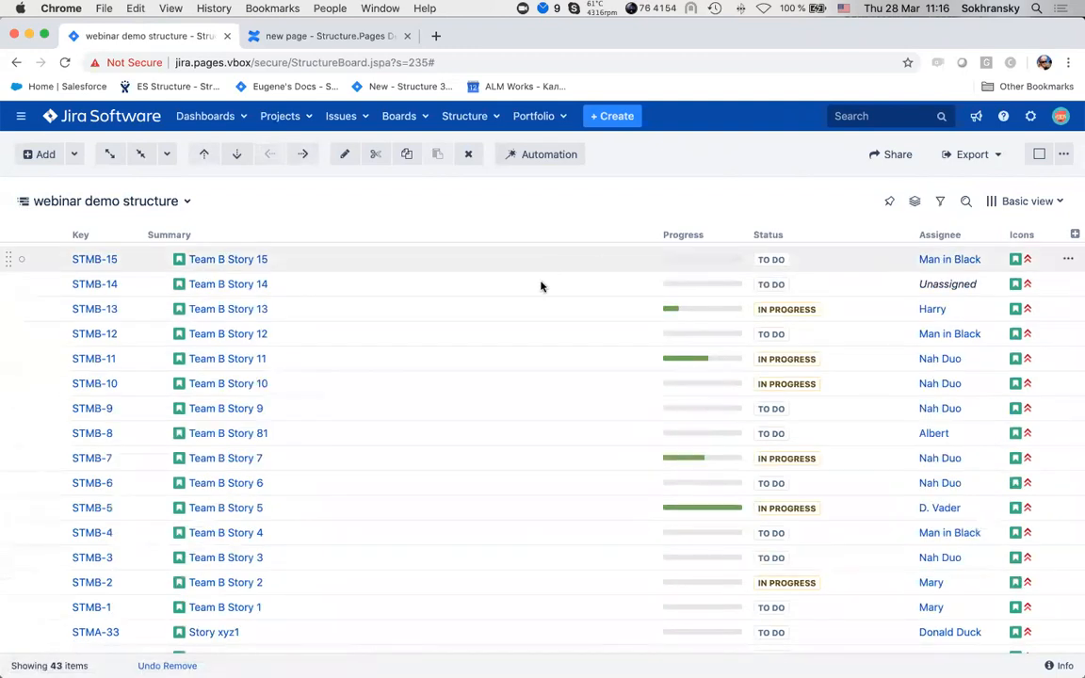
scroll(540, 287, up, 2)
scroll(541, 287, up, 1)
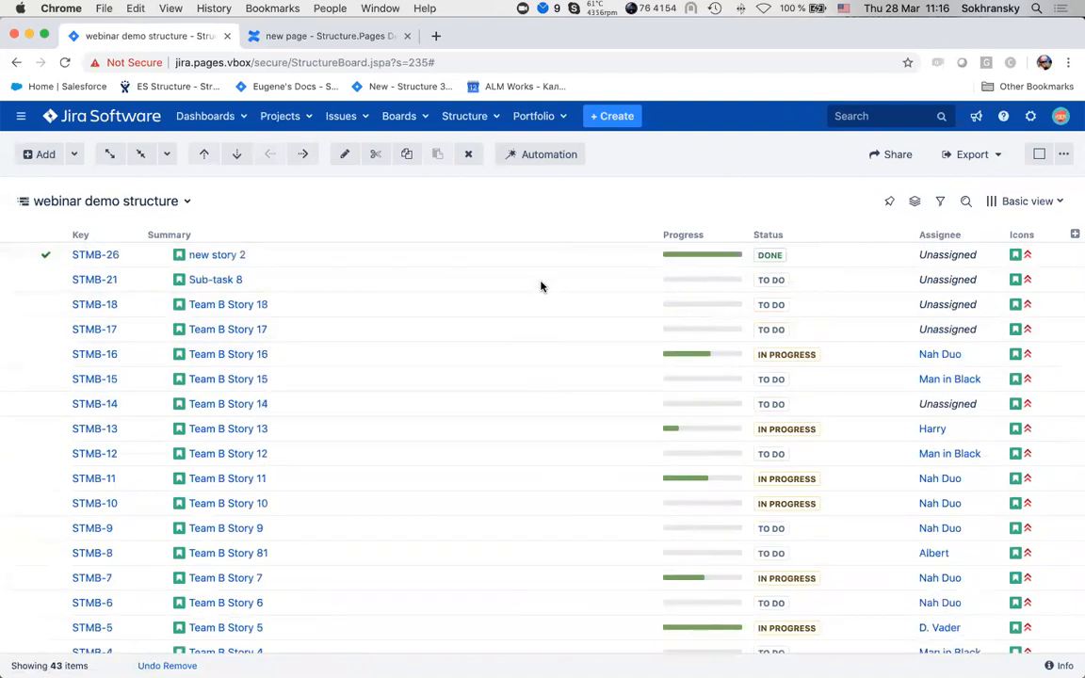
key(super+Tab)
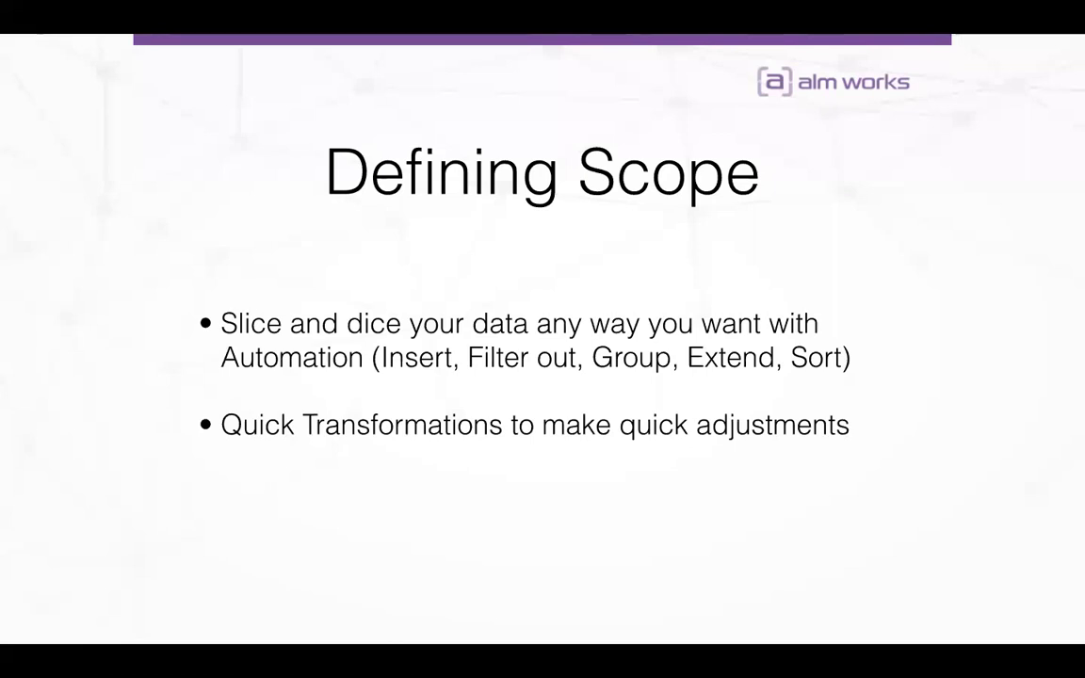
key(Right)
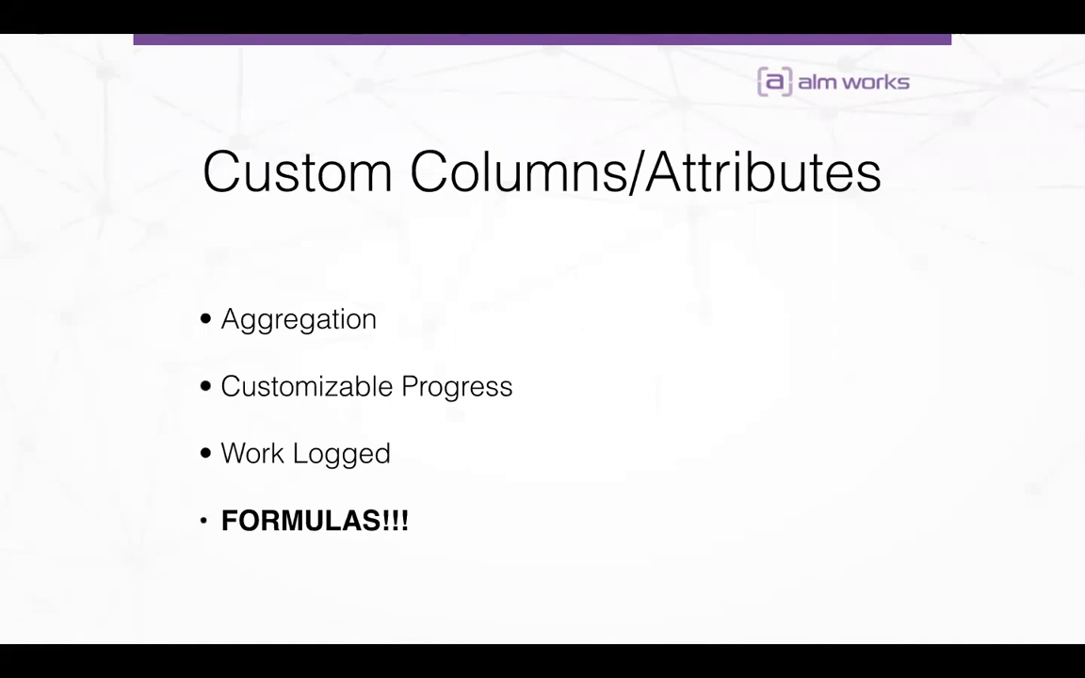
key(Right)
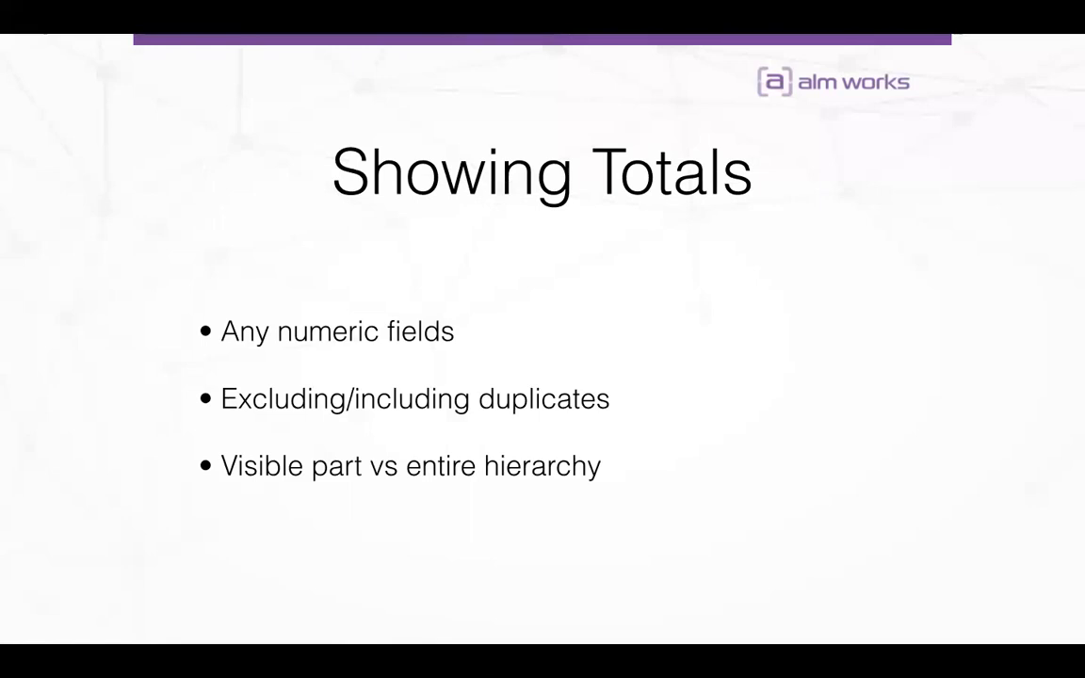
key(super+Tab)
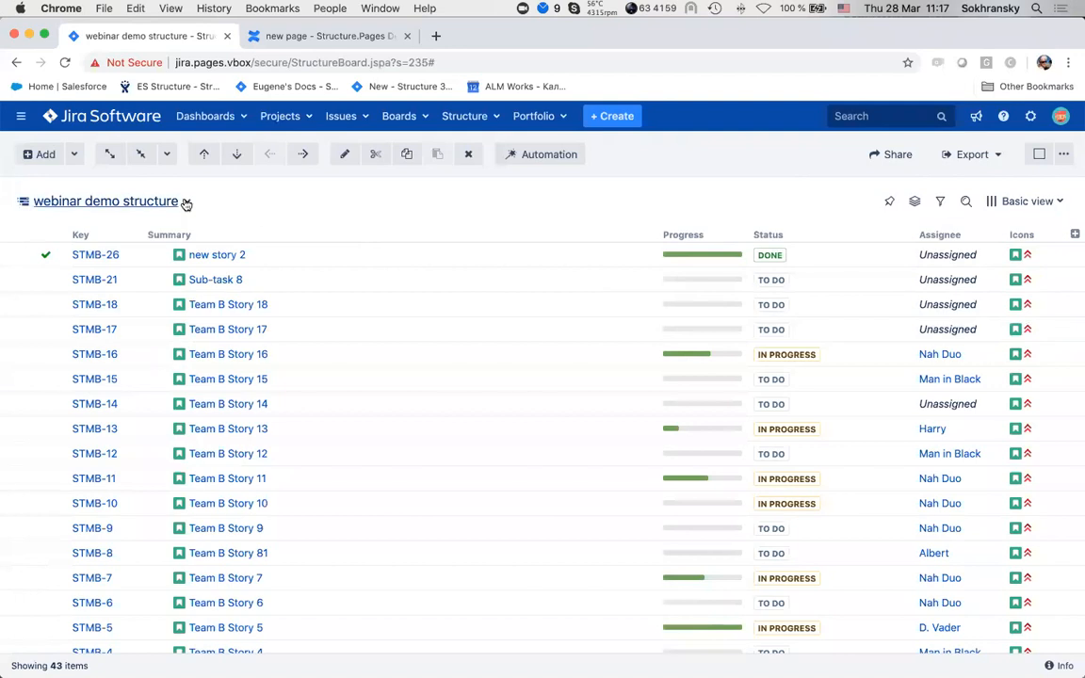
Open the SAFe Overview structure and show the issue details of SAFe Theme 1.
click(187, 203)
click(65, 274)
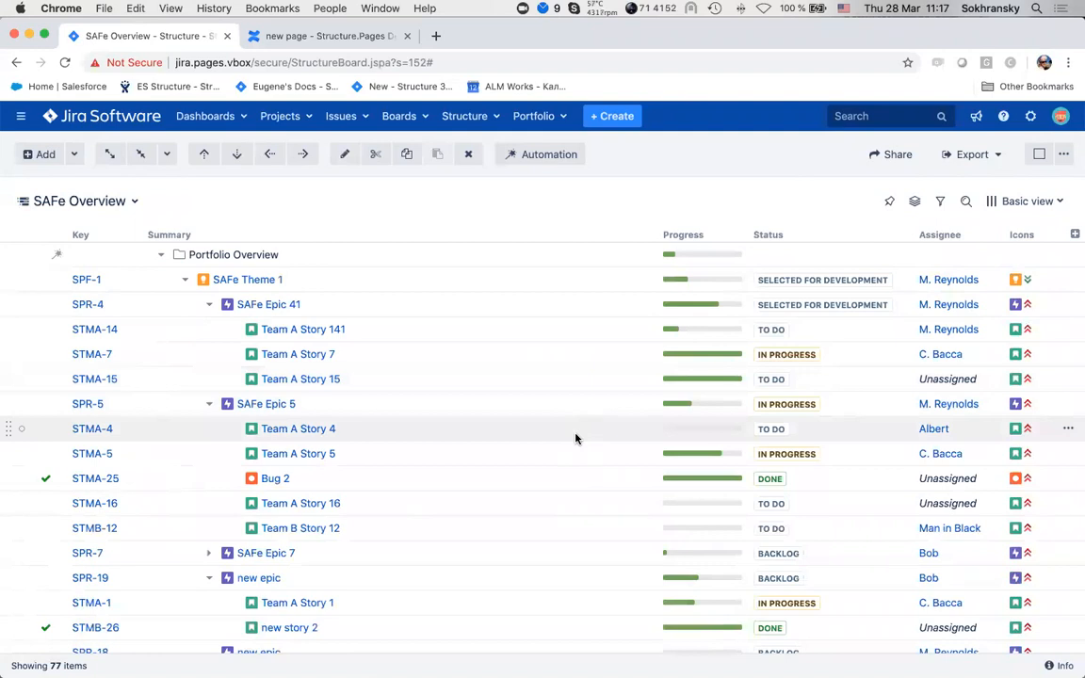
click(271, 281)
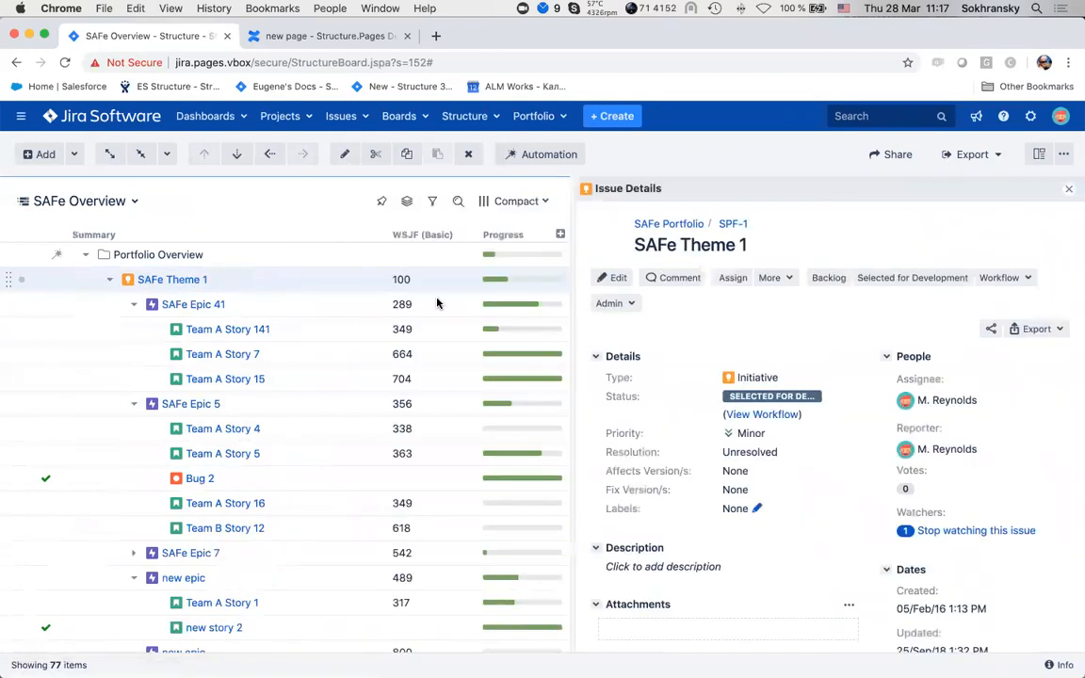
Exclude structure sub-issues from the Time Tracking of SAFe Theme 1 and close its issue details.
scroll(835, 359, down, 7)
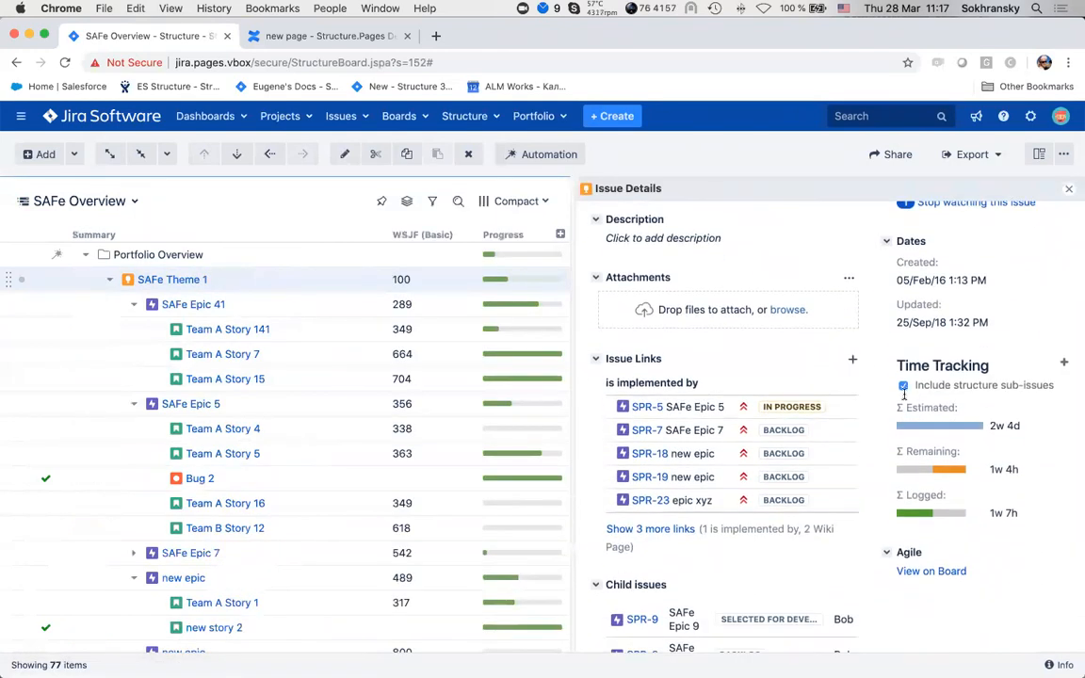
scroll(909, 400, down, 3)
scroll(906, 358, up, 2)
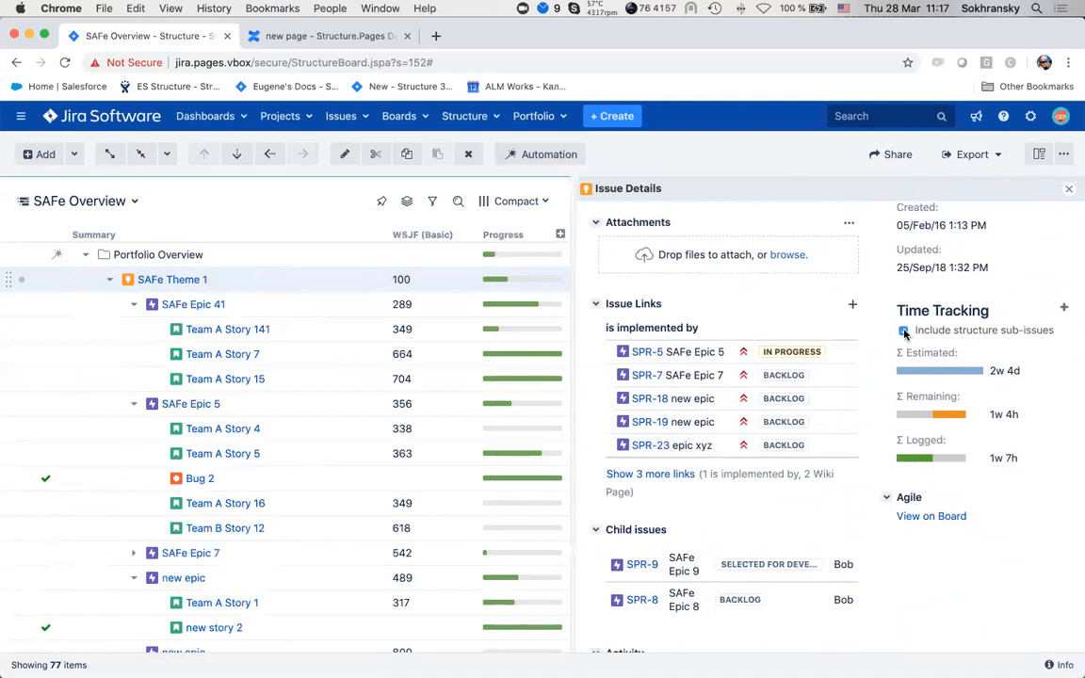
click(904, 332)
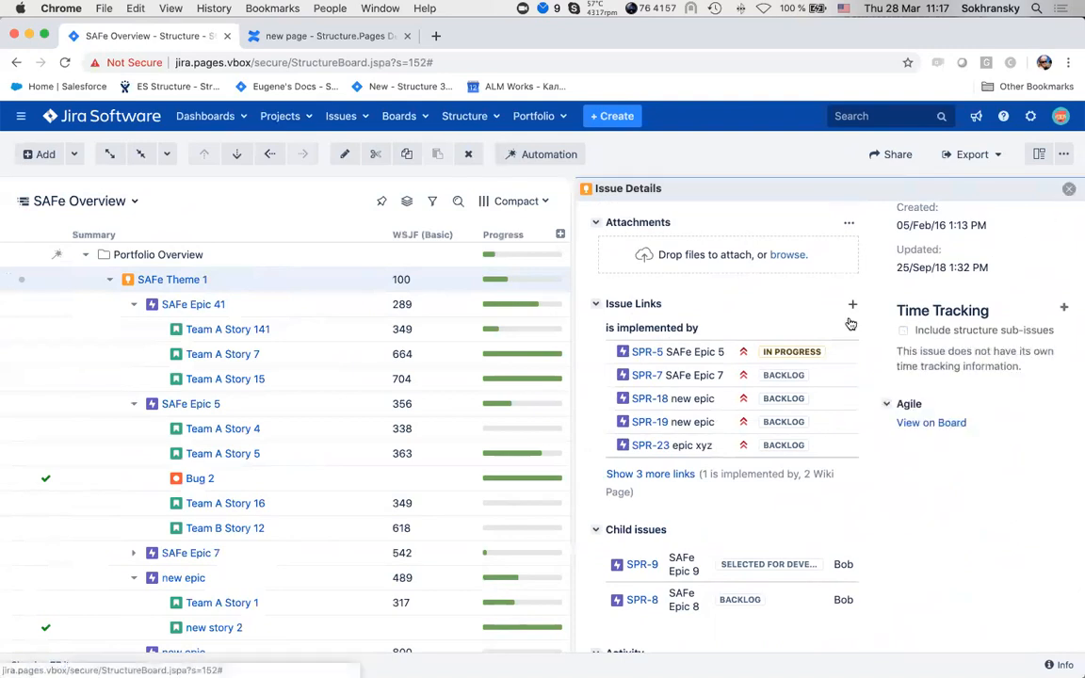
key(o)
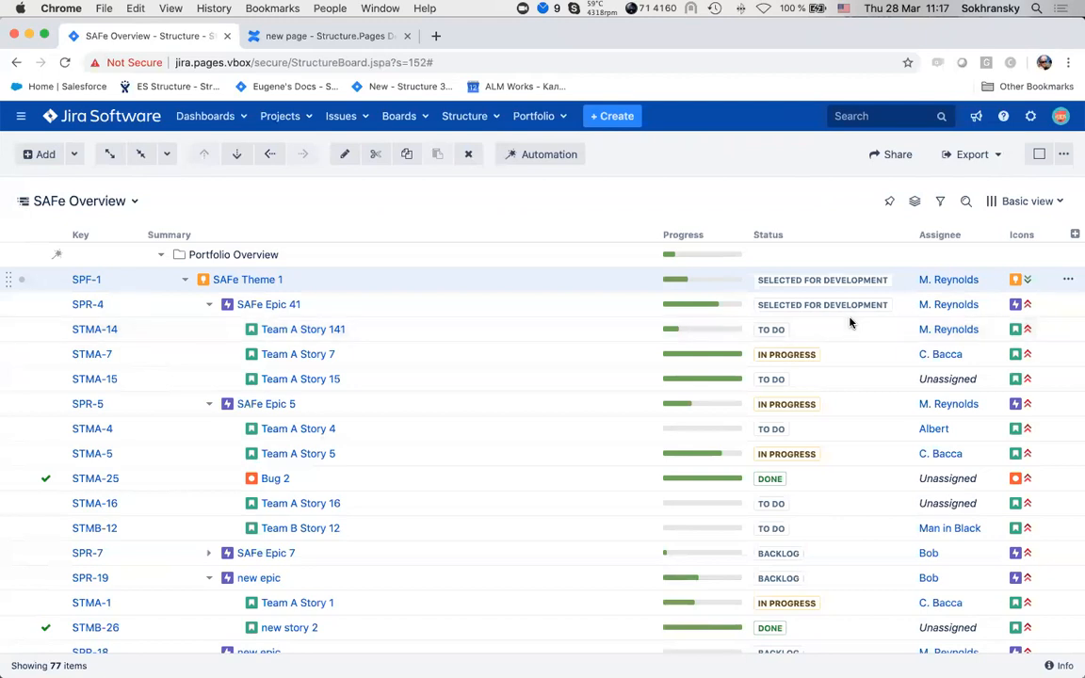
Add a Remaining Estimate column to the SAFe Overview structure and look through its values.
click(1074, 235)
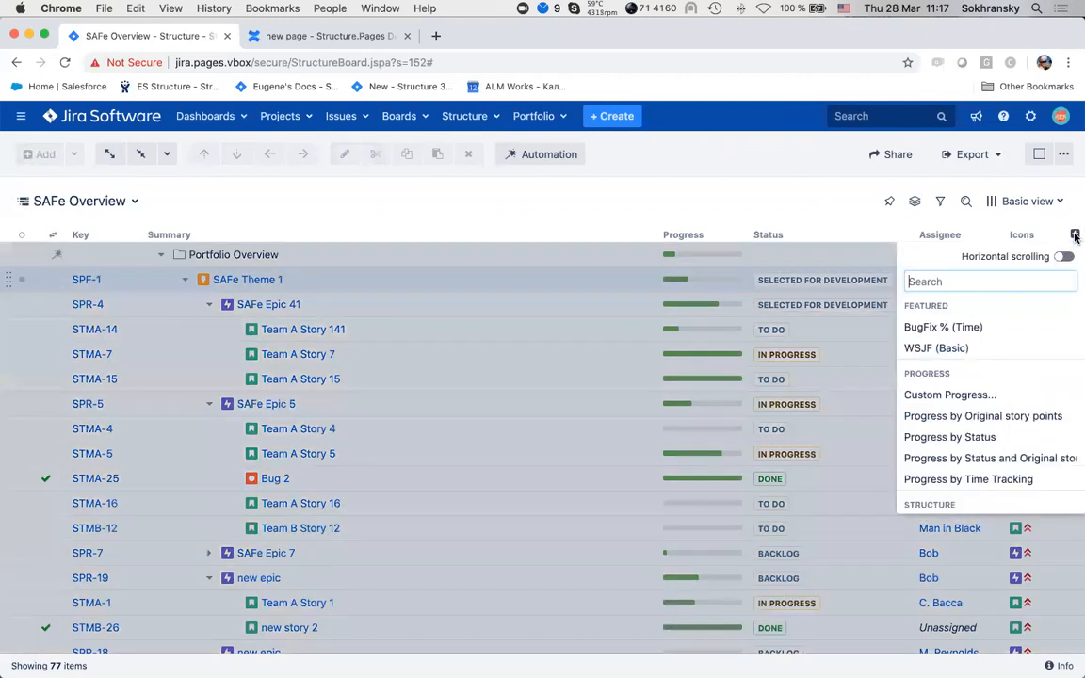
text(rema)
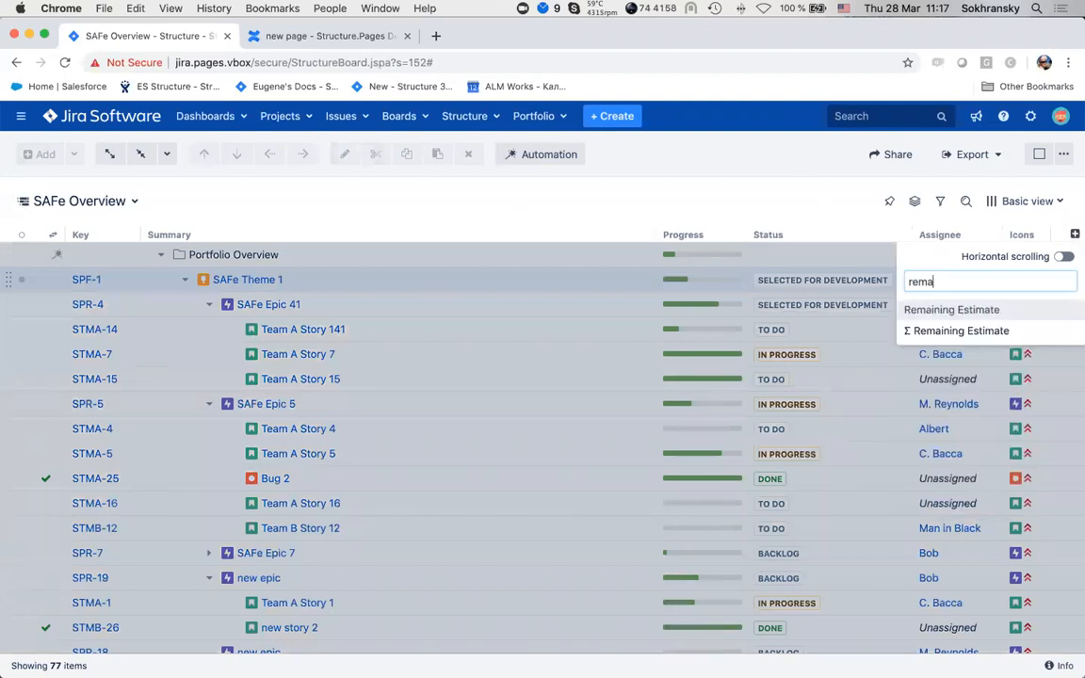
click(958, 311)
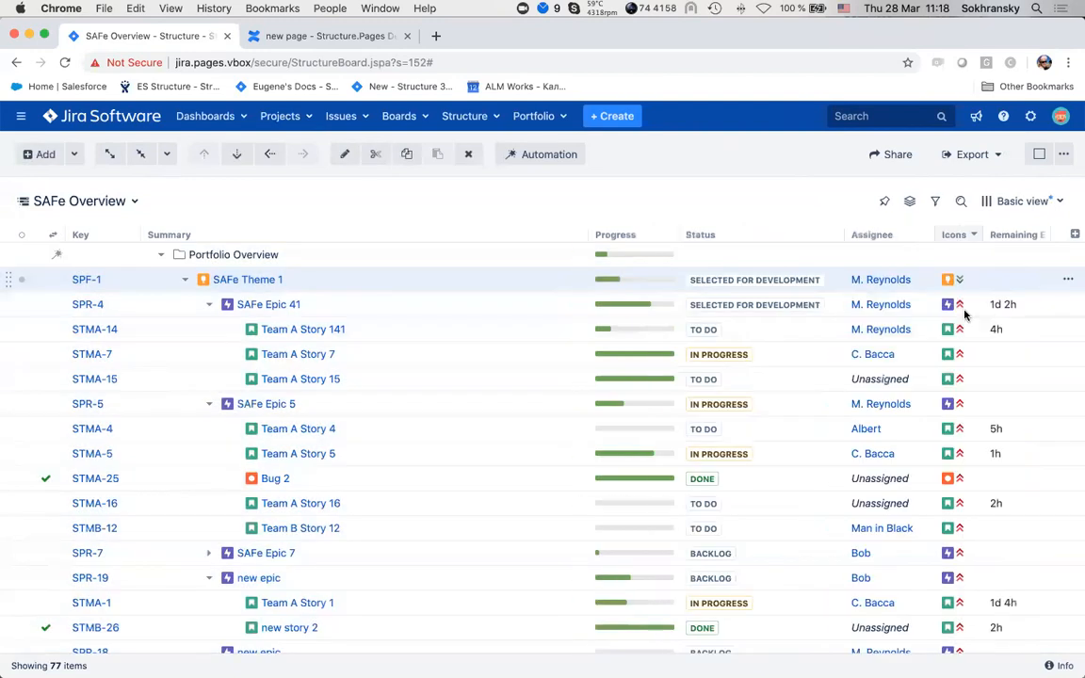
scroll(993, 381, down, 5)
scroll(994, 381, up, 5)
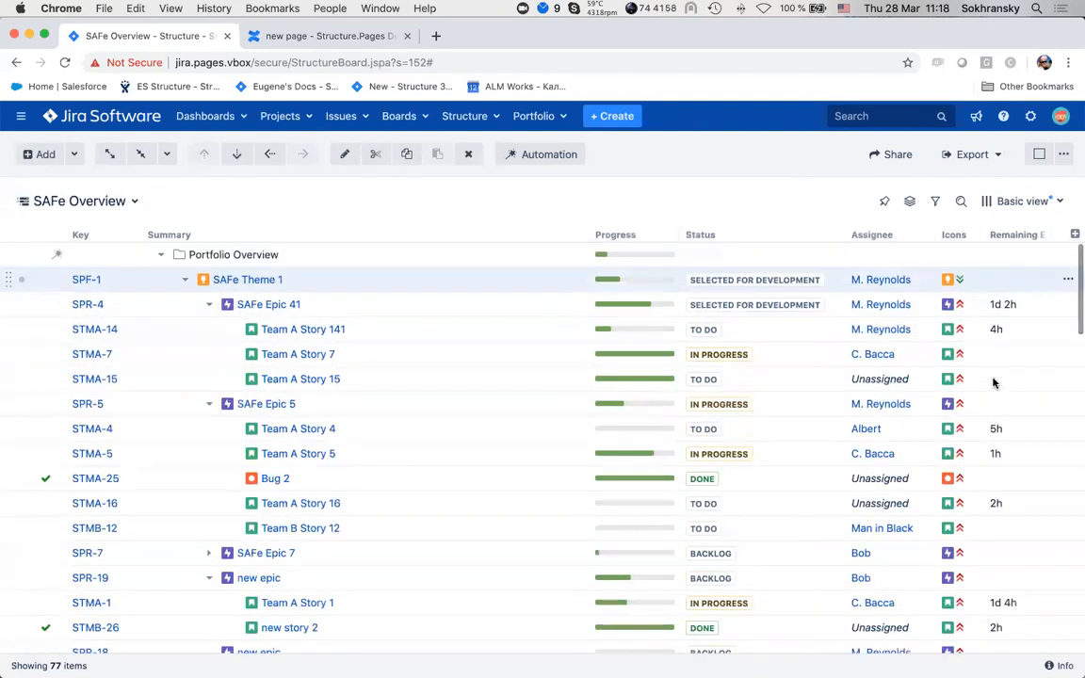
Configure the Remaining Estimate column to sum over sub-items, exclude duplicates and calculate after filtering.
click(1042, 236)
click(845, 332)
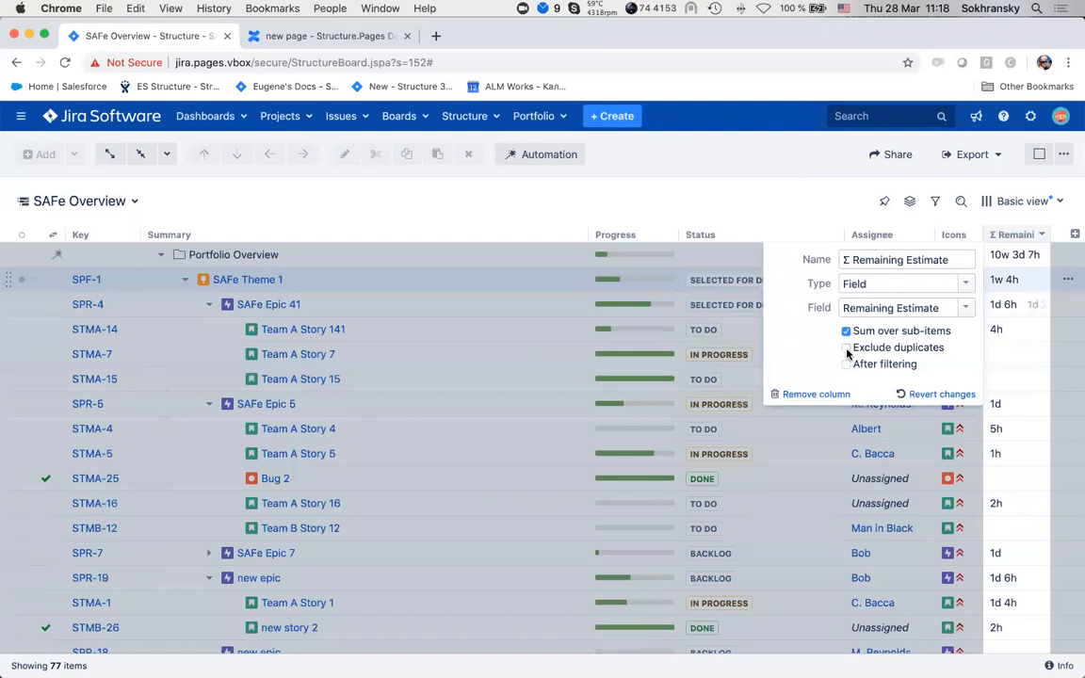
click(847, 348)
click(847, 365)
click(742, 208)
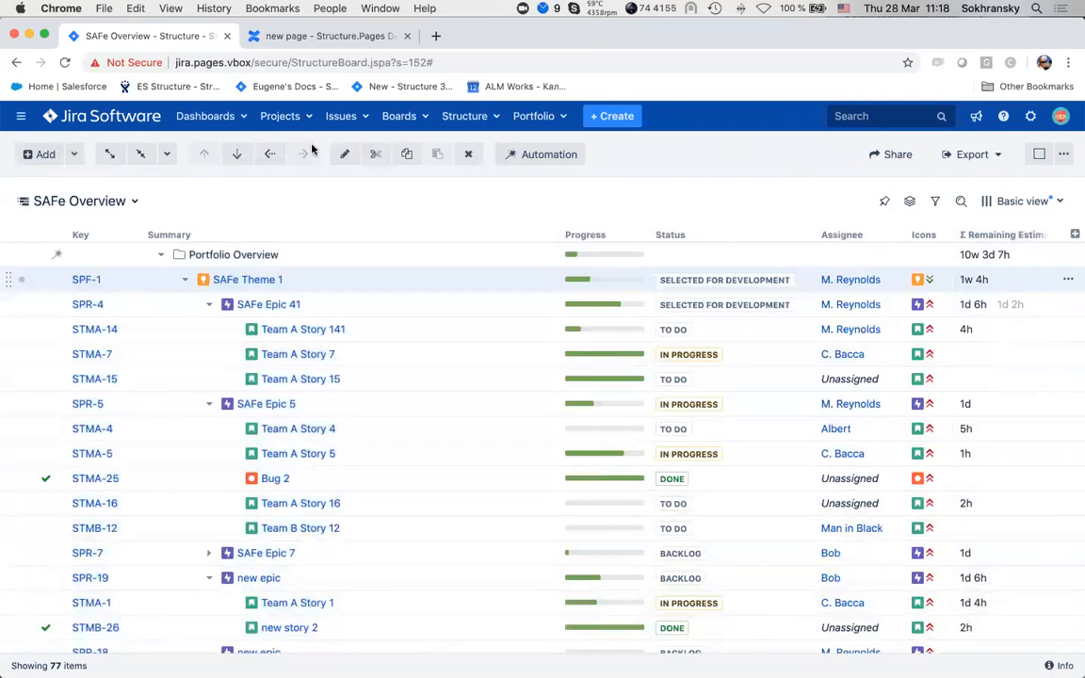
Limit the displayed structure to Unresolved issues and turn off After filtering for the summed Remaining Estimate column.
click(934, 201)
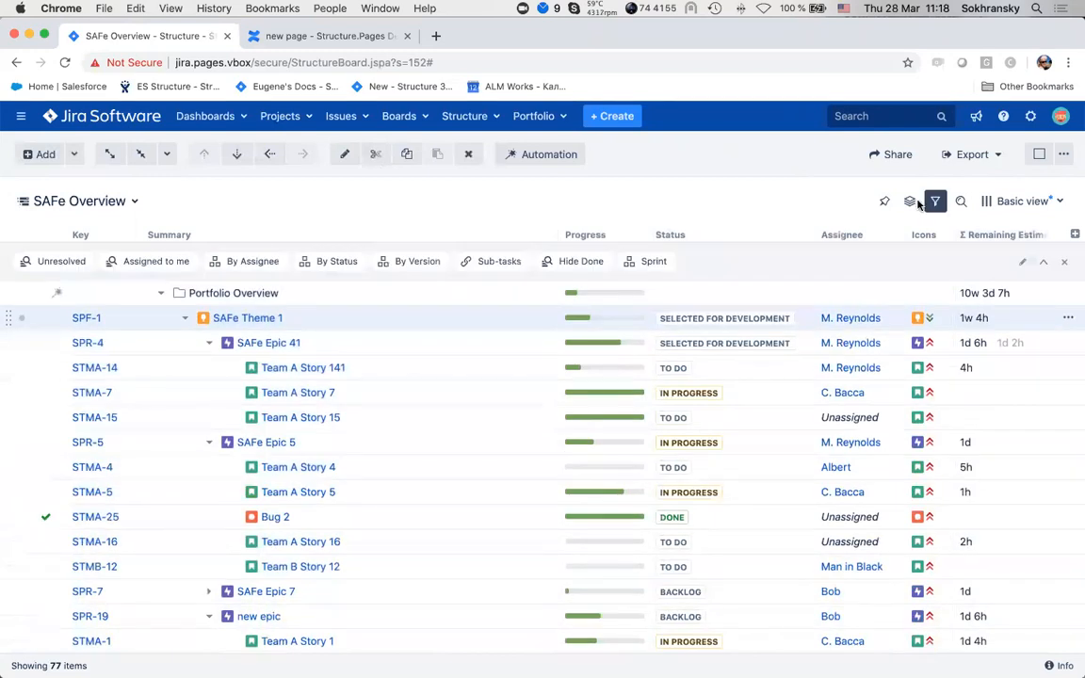
click(62, 262)
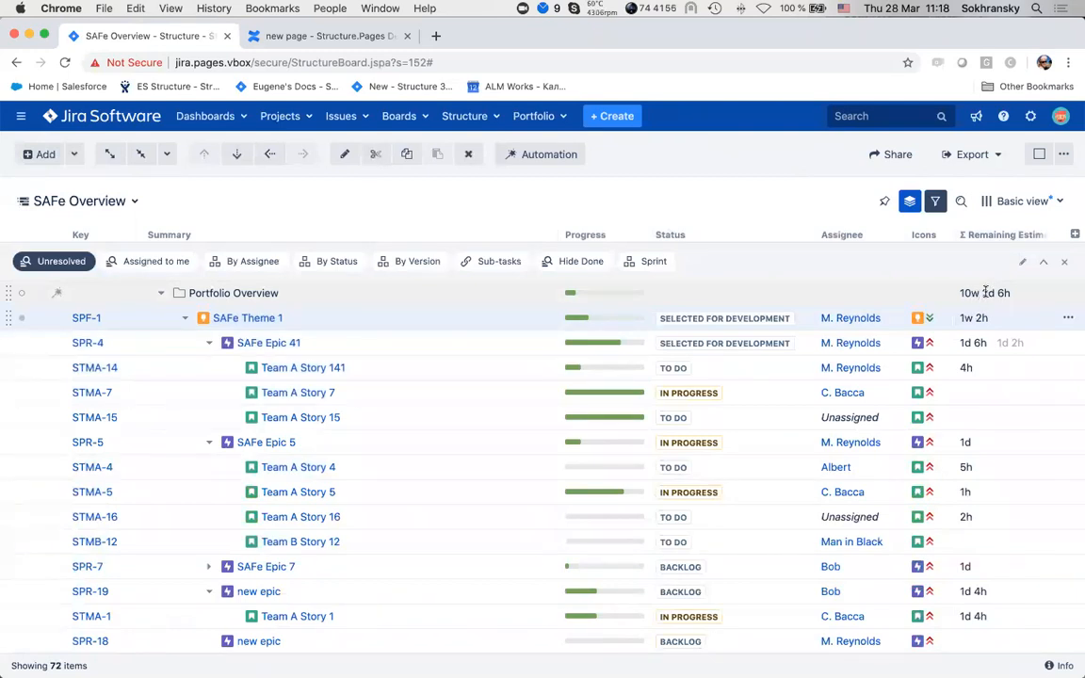
click(1040, 235)
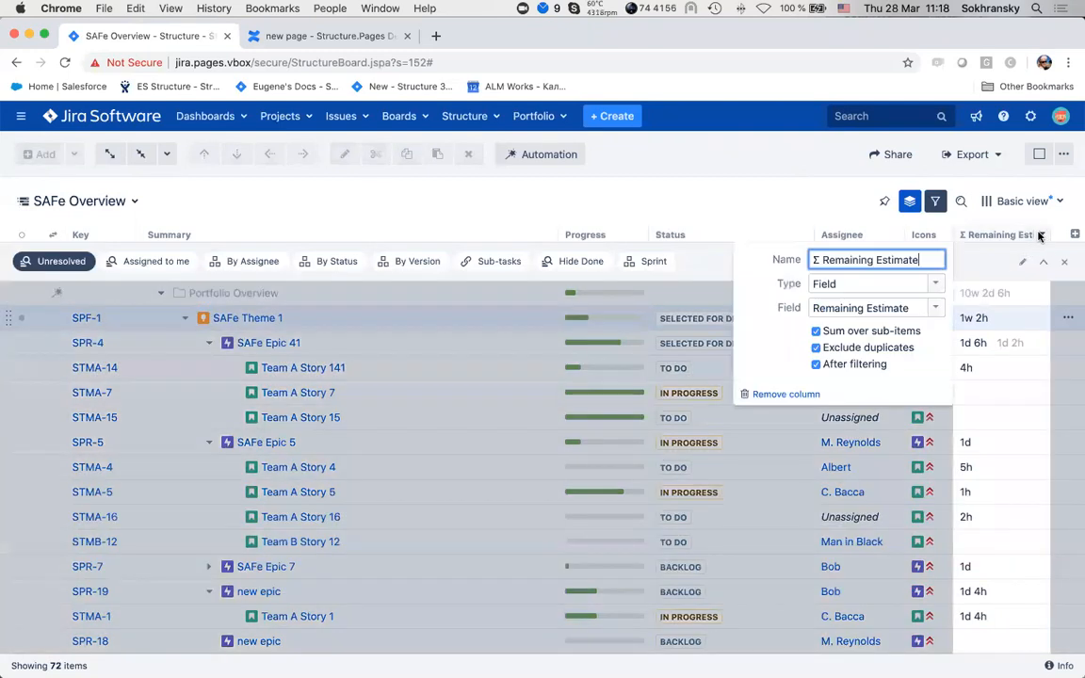
click(815, 364)
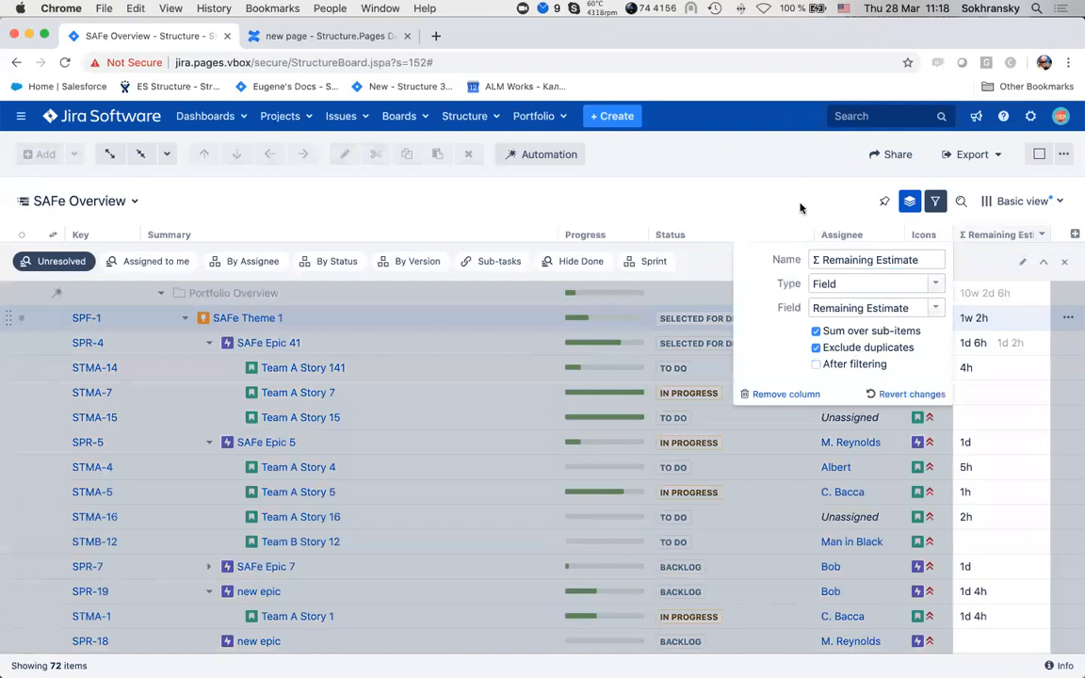
click(772, 217)
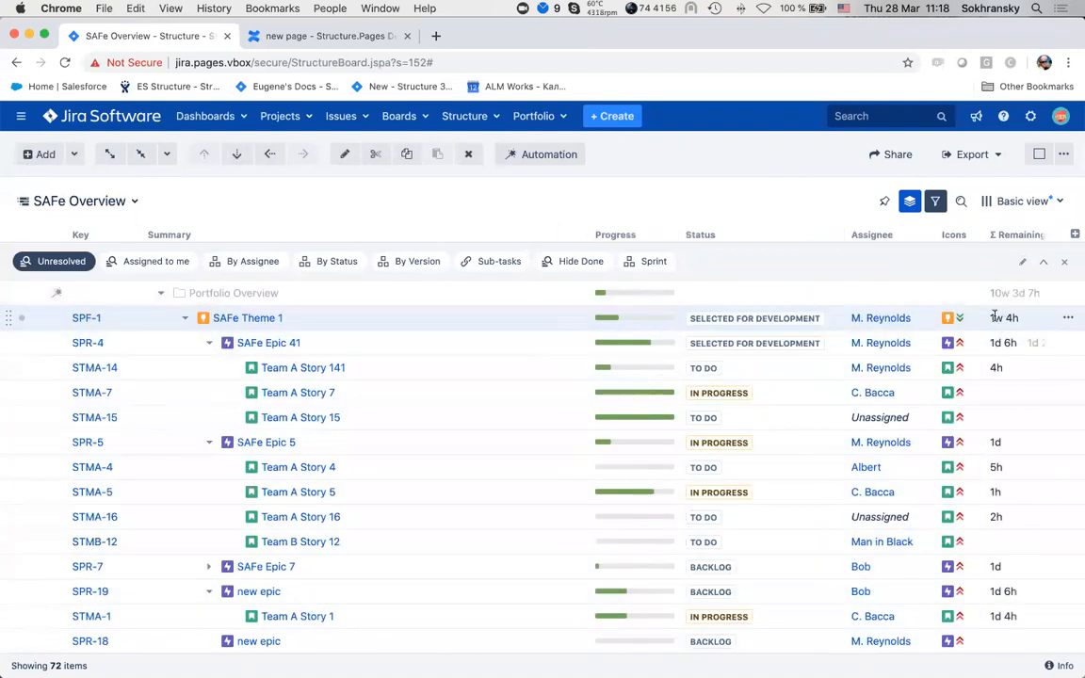
scroll(1007, 353, down, 5)
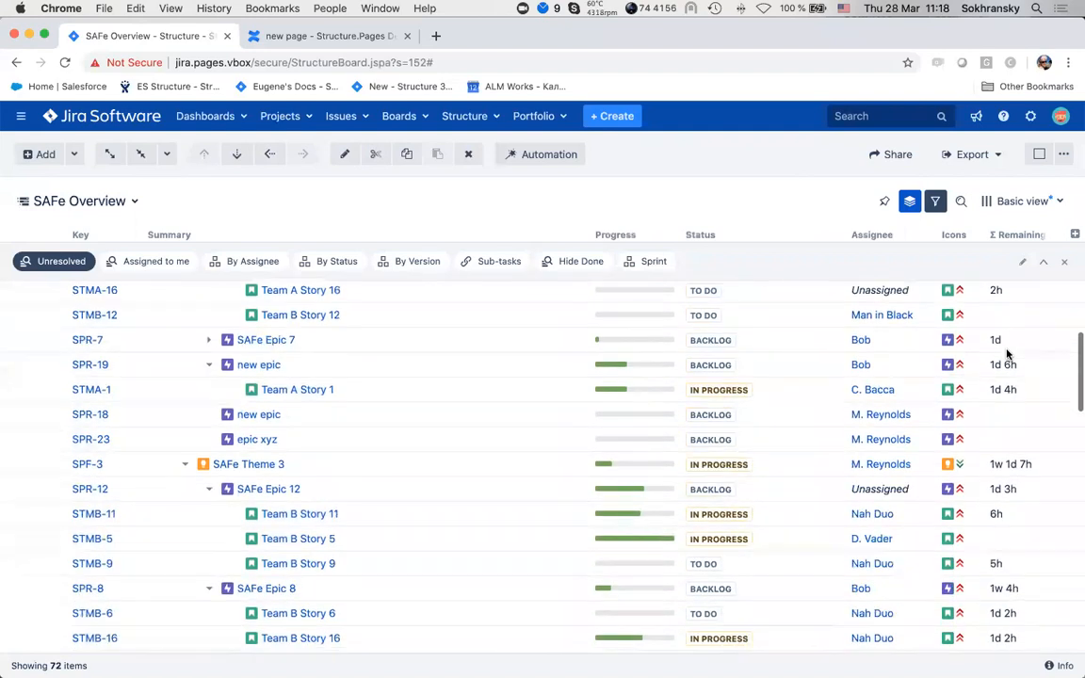
Close the quick transformations on SAFe Overview so that the whole structure is displayed without the Unresolved filter.
click(1065, 264)
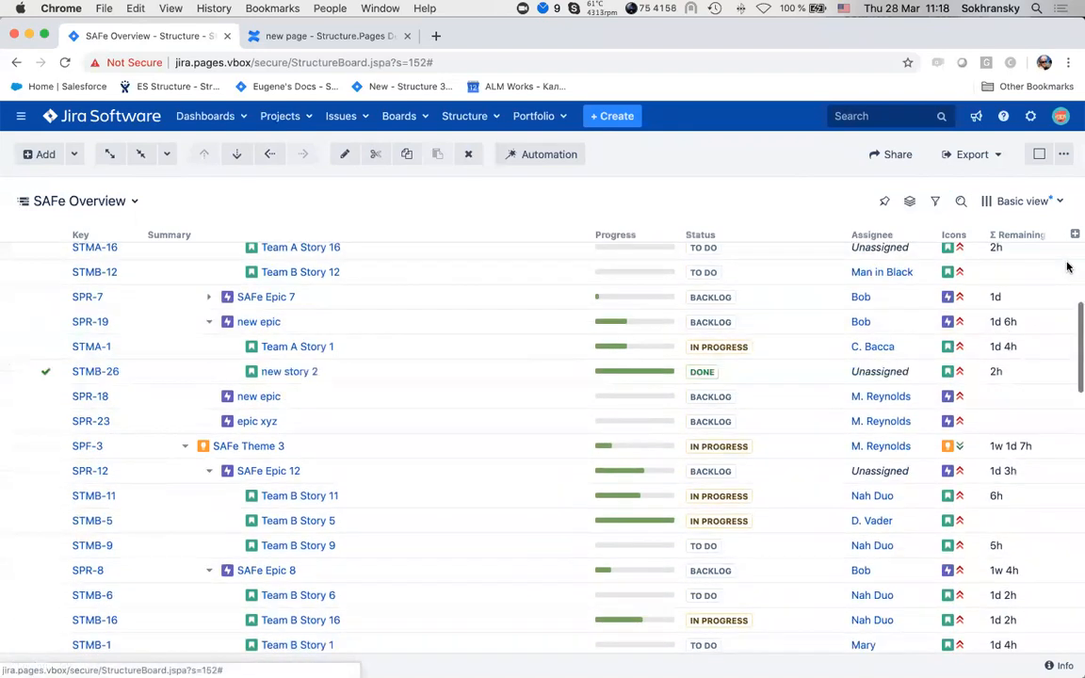
scroll(1068, 366, up, 6)
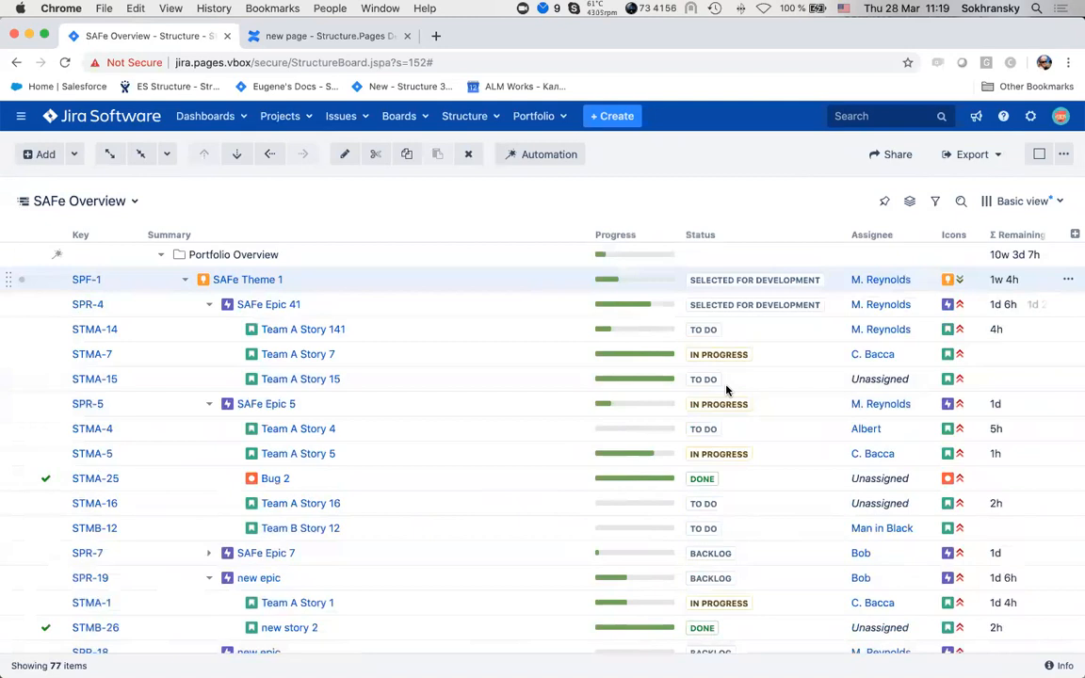
key(super+Tab)
key(Right)
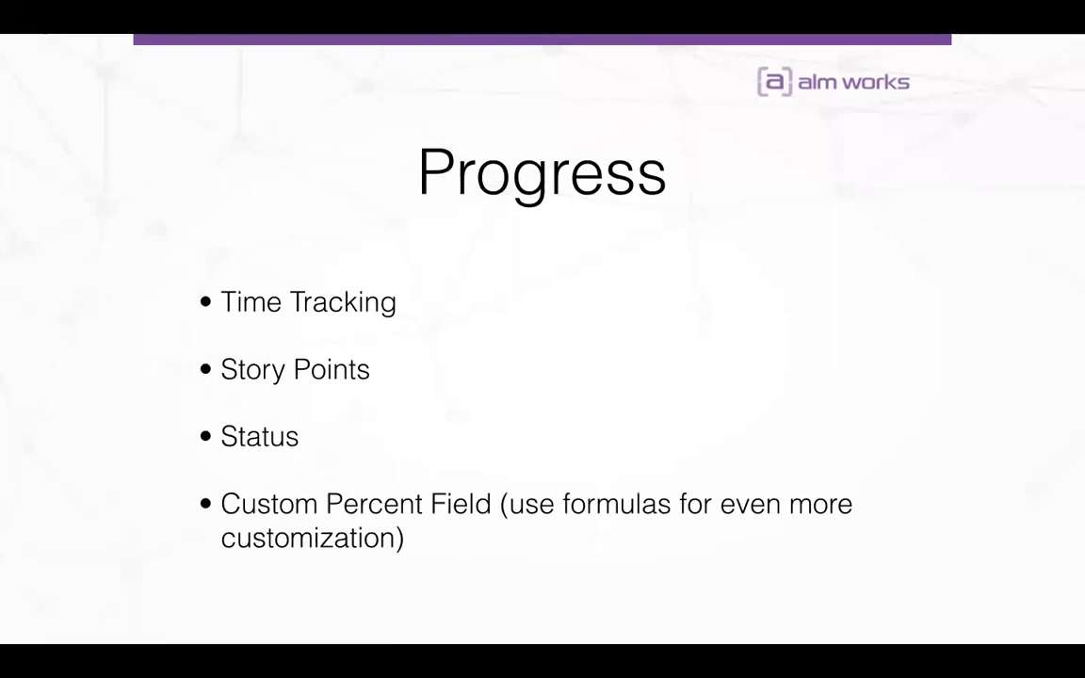
key(super+Tab)
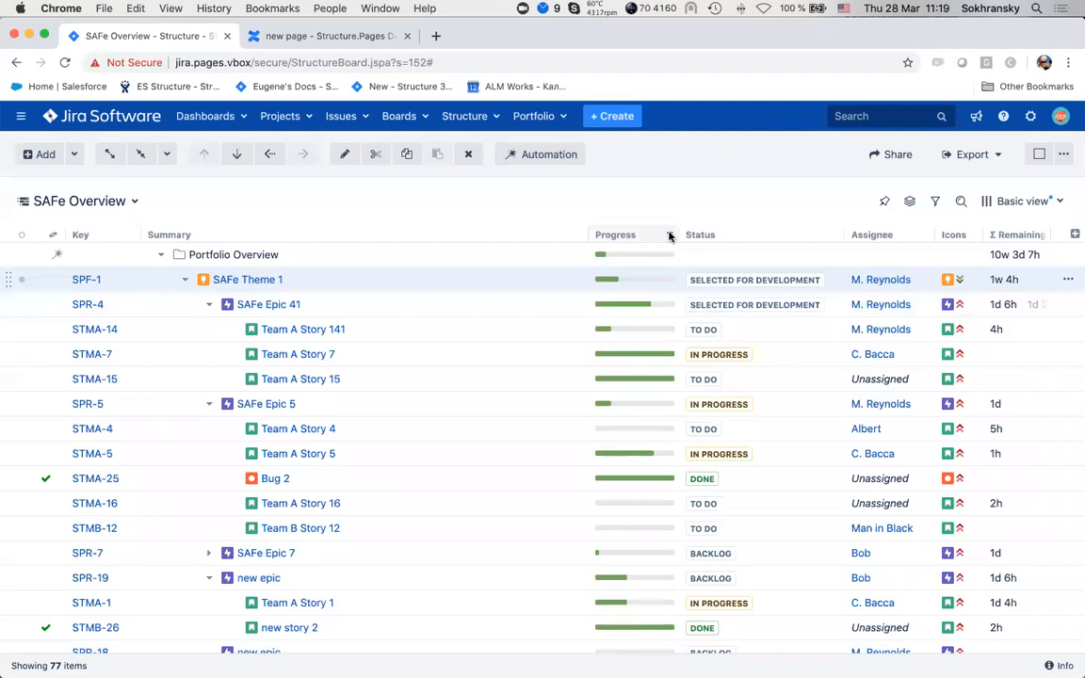
Base the Progress column on Resolution Only and weight its sub-issues by Story Points.
click(670, 237)
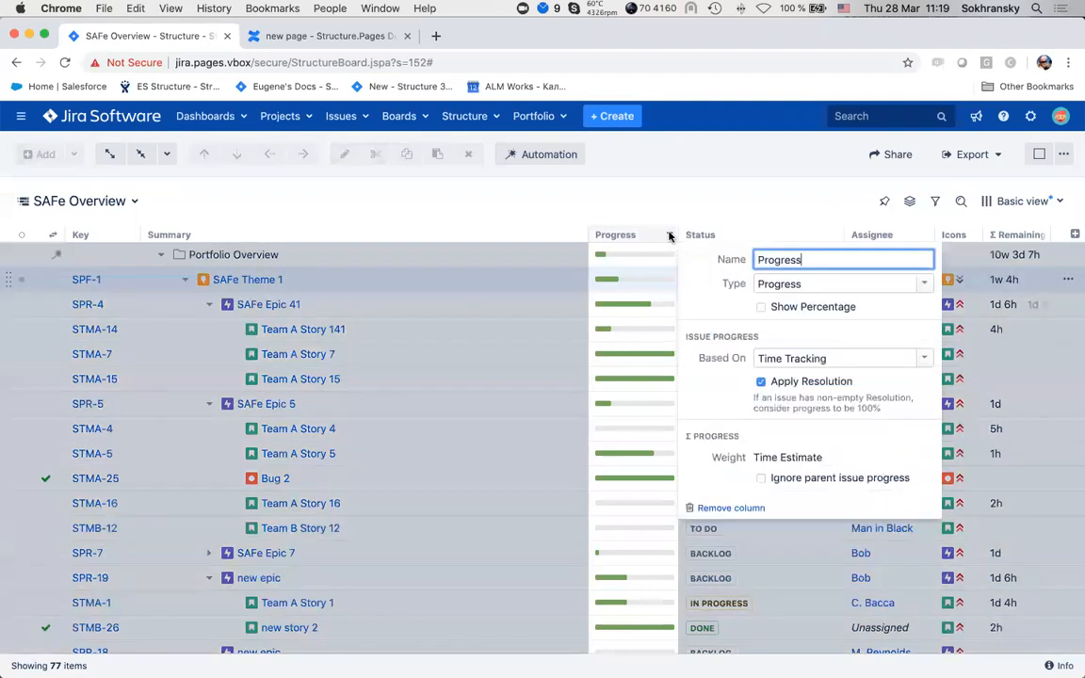
click(924, 361)
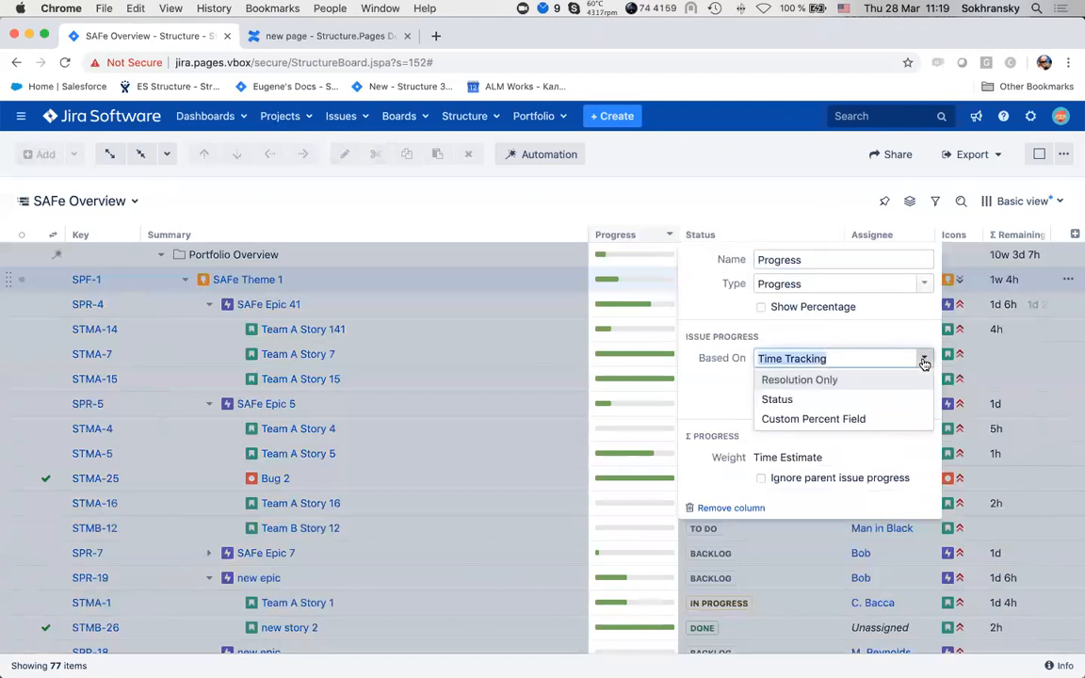
click(861, 380)
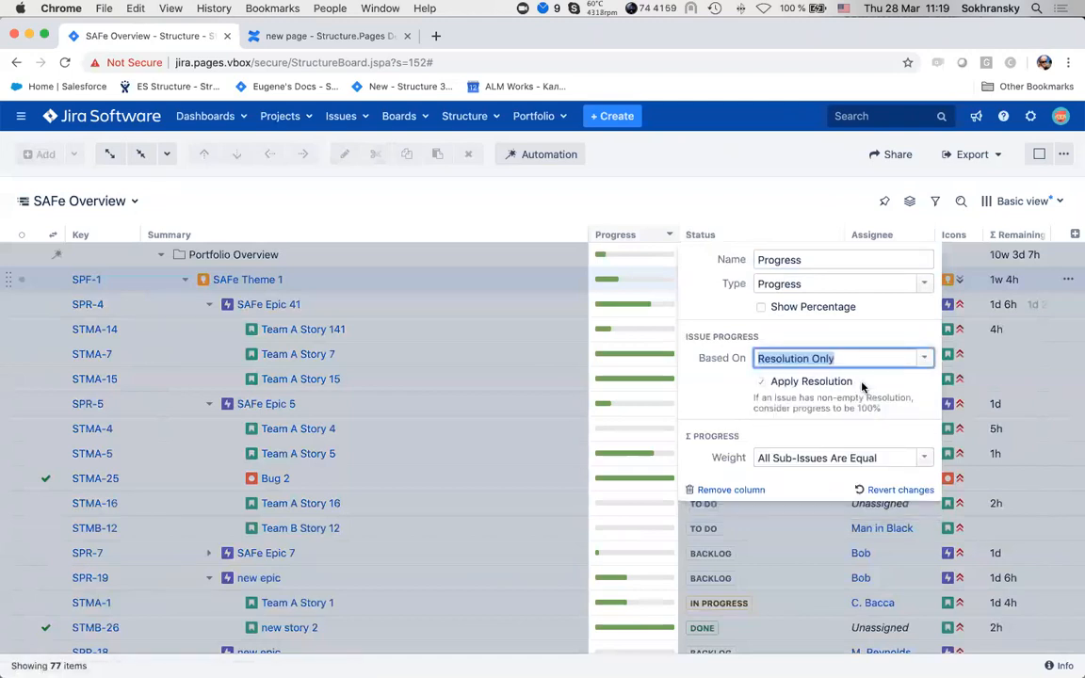
click(918, 457)
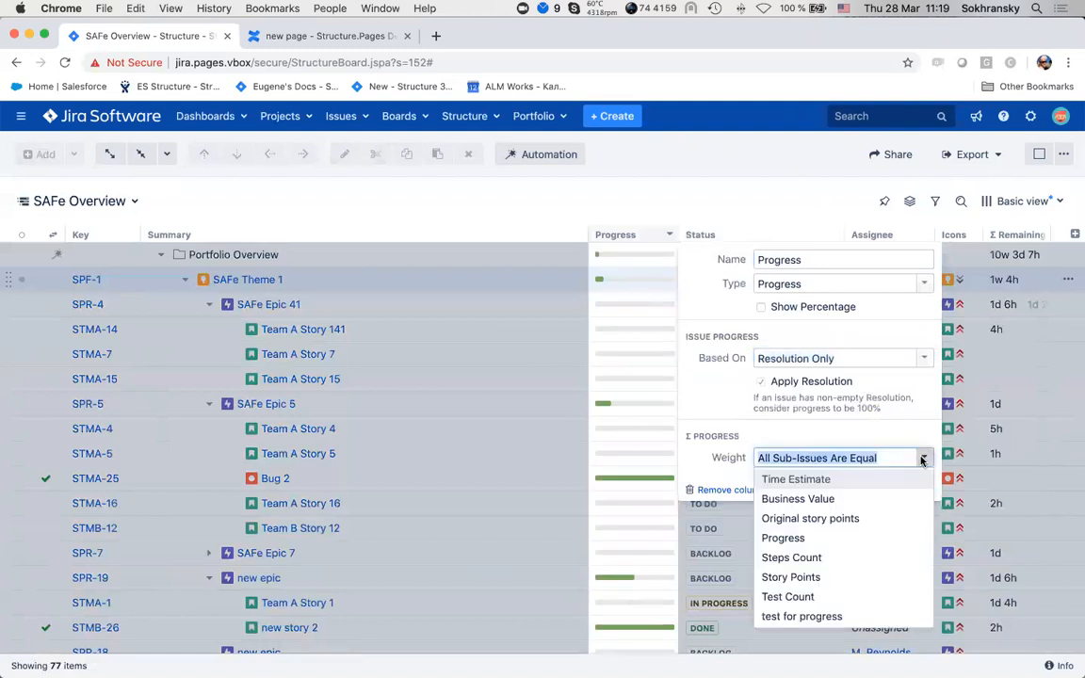
click(814, 578)
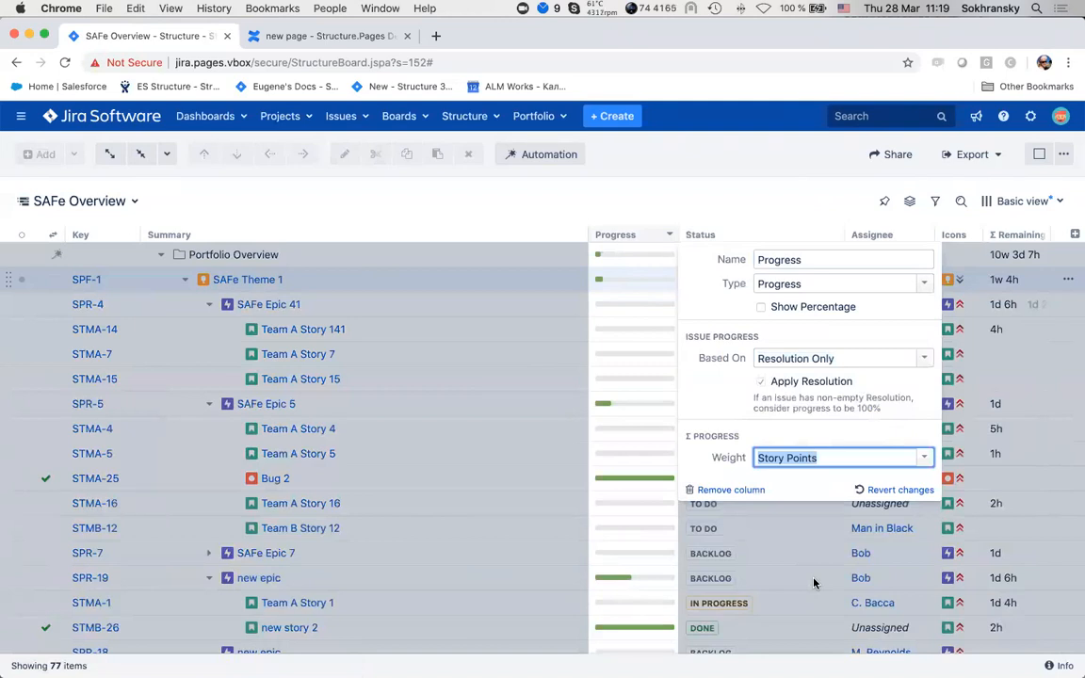
Base the Progress column on Status and set its weight to All Sub-Issues Are Equal.
click(918, 357)
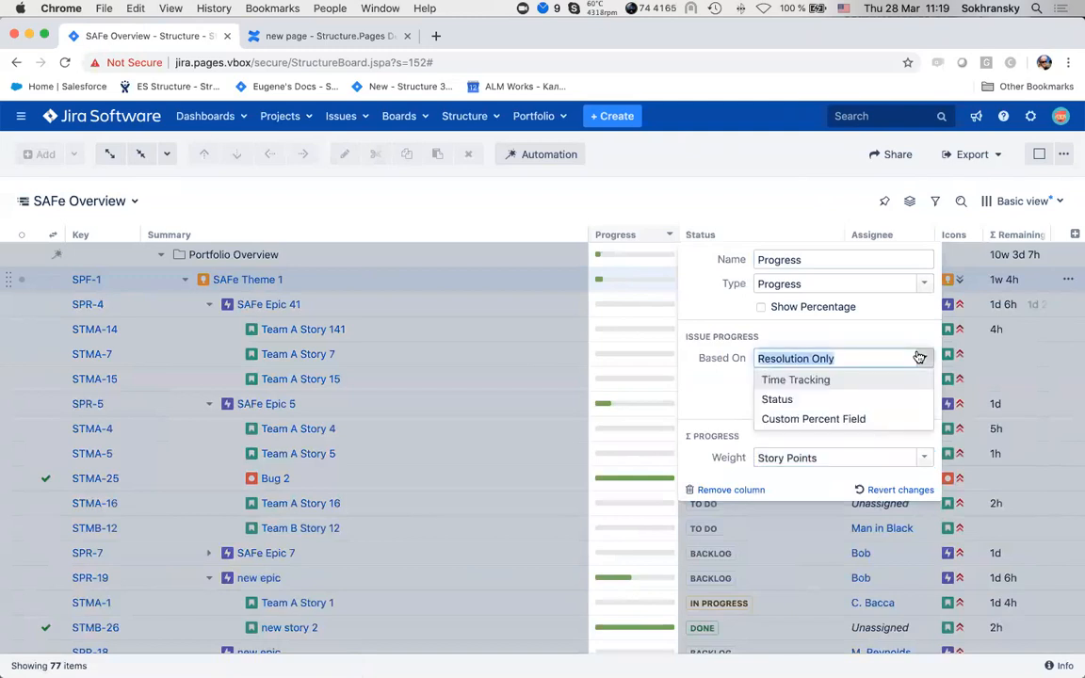
click(844, 401)
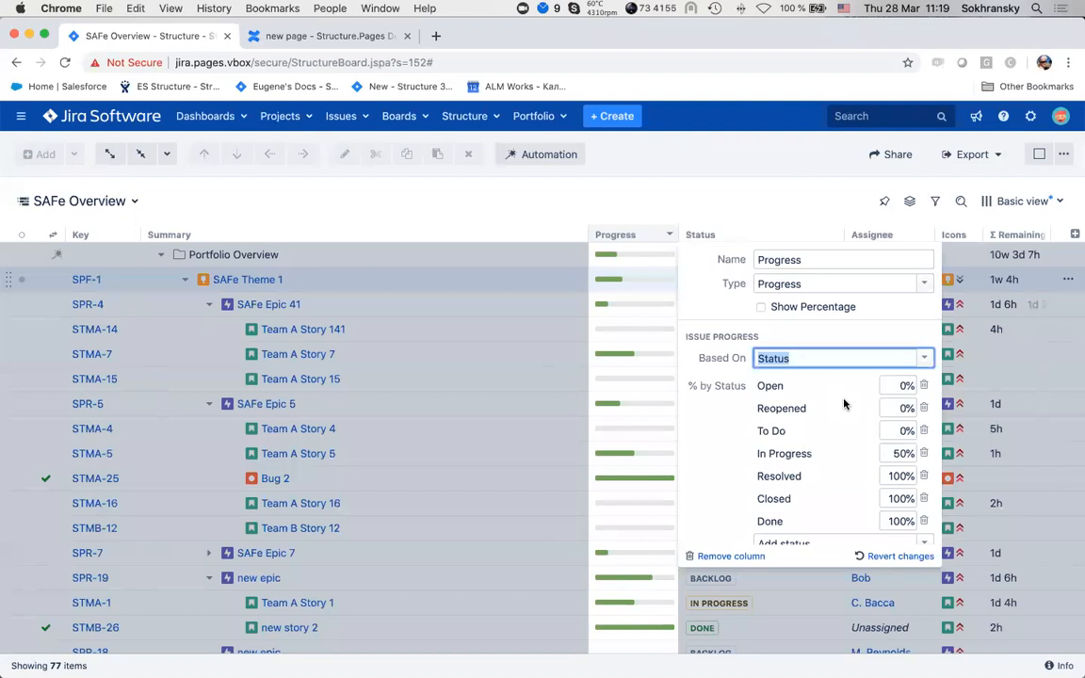
scroll(843, 424, down, 3)
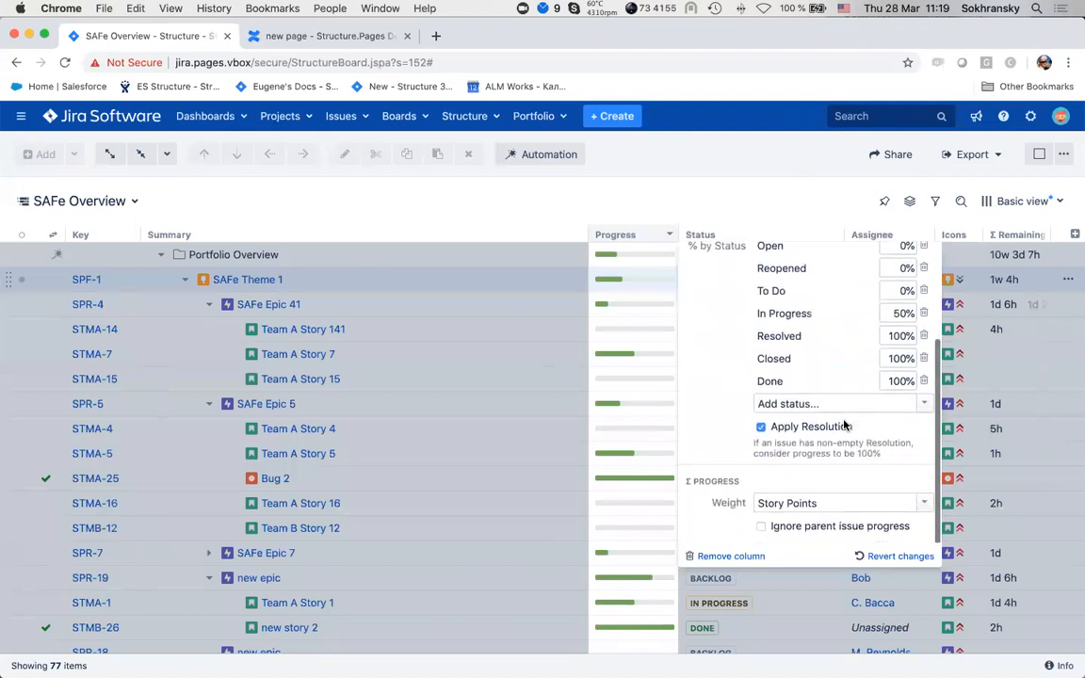
click(923, 505)
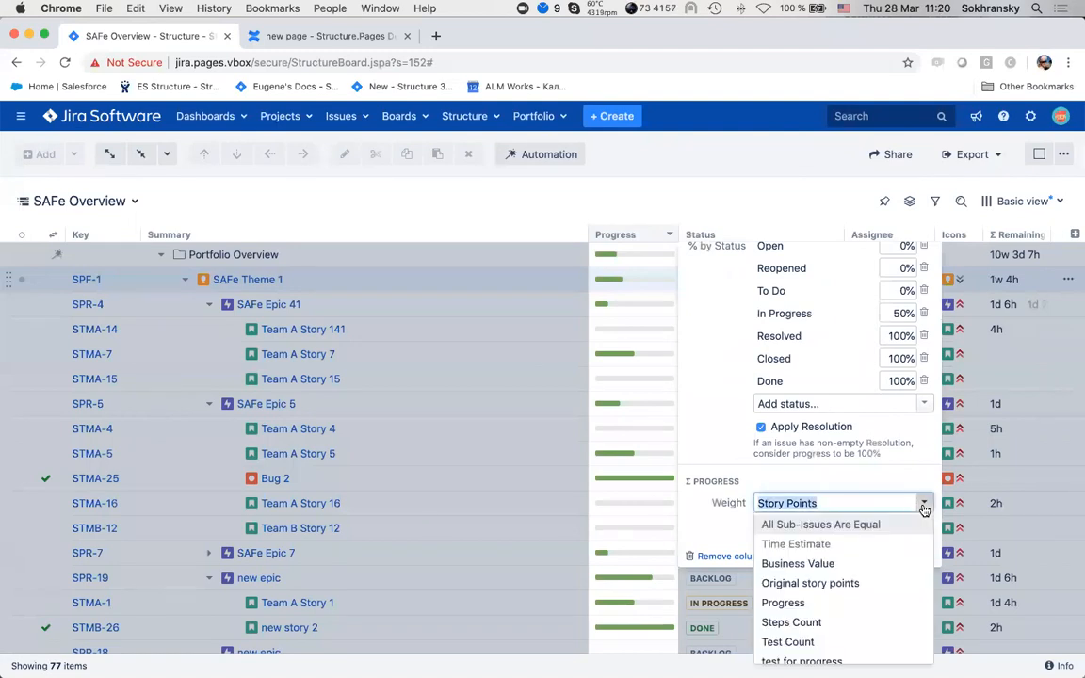
click(872, 524)
click(775, 203)
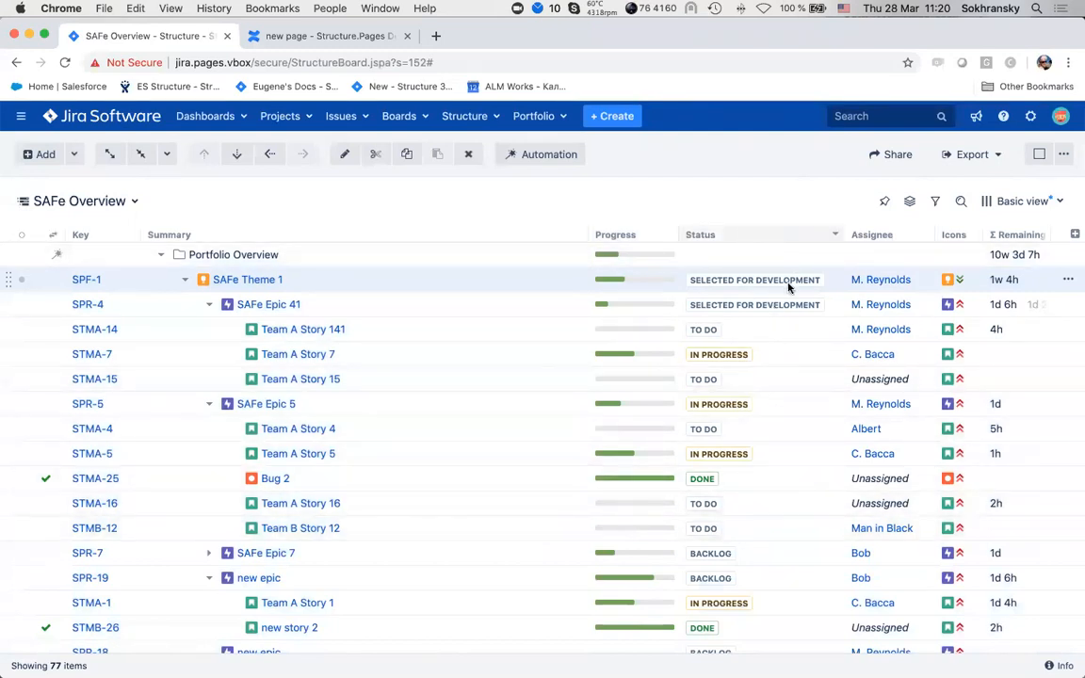
Change the status of Team A Story 141 under SAFe Epic 41 to In Progress.
click(735, 332)
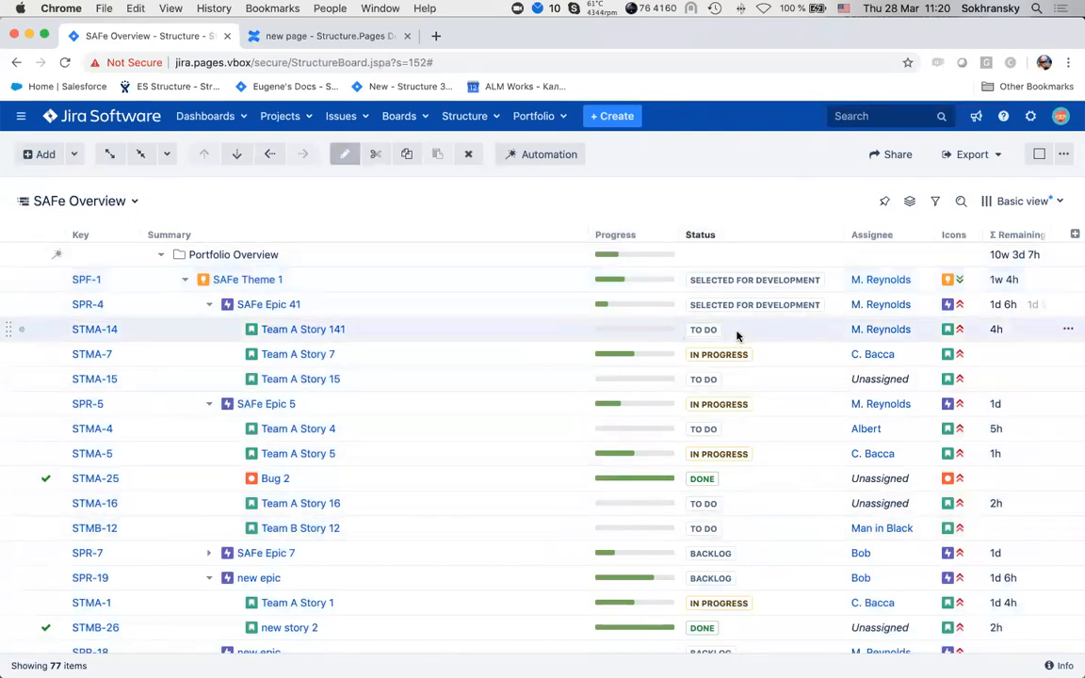
click(731, 331)
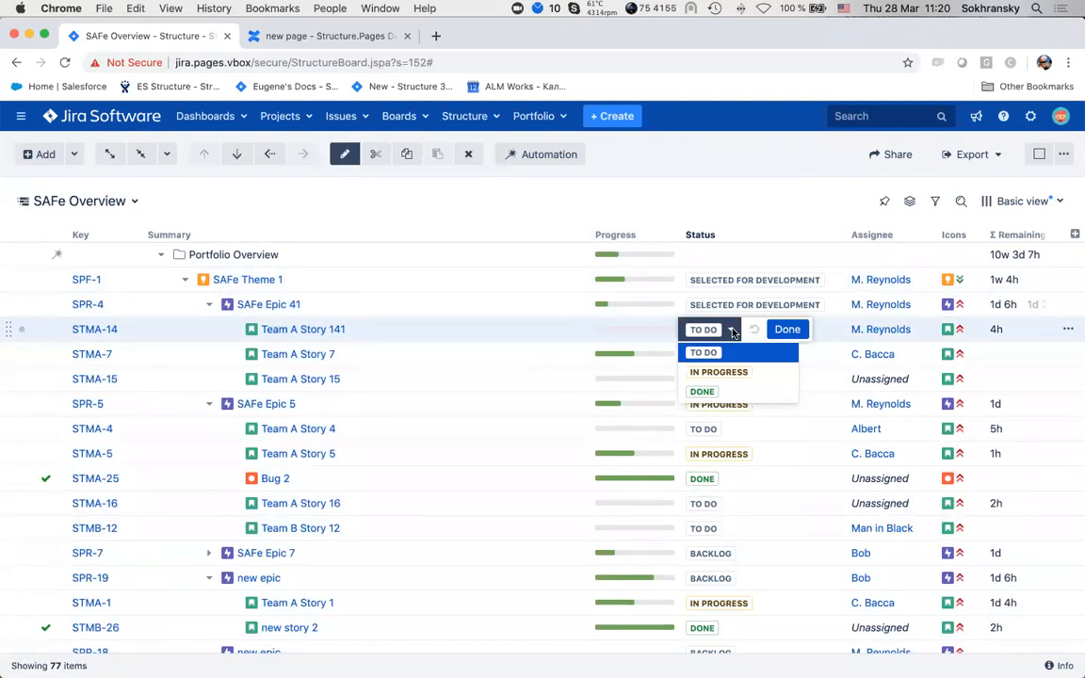
click(765, 373)
click(805, 330)
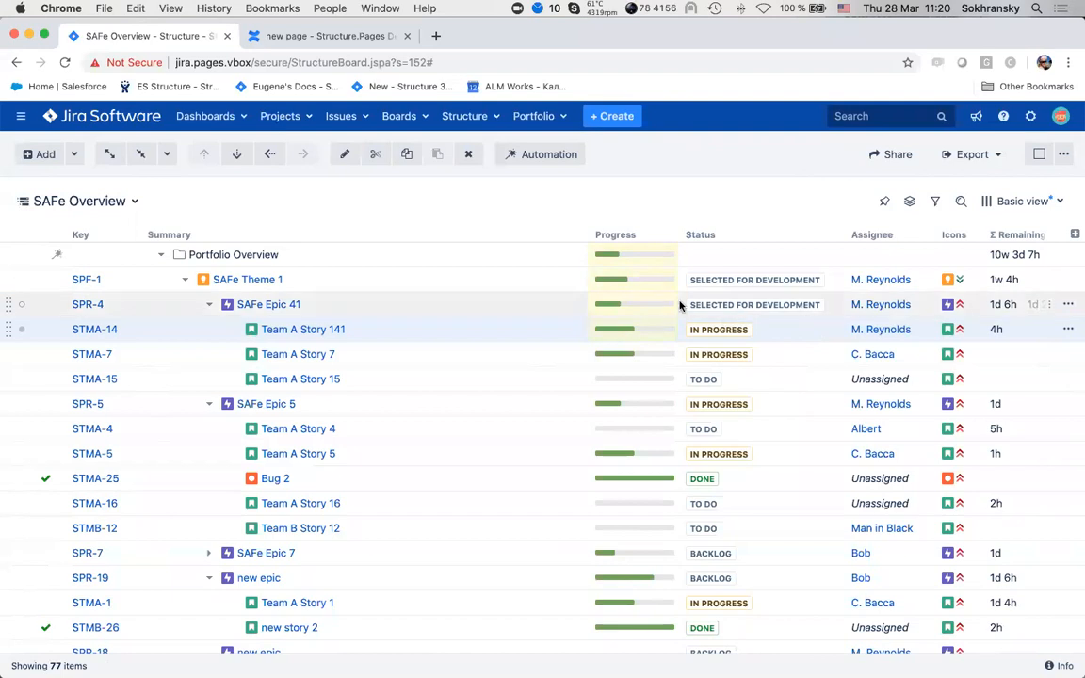
Change the status of Team A Story 141 under SAFe Epic 41 to Done.
click(754, 327)
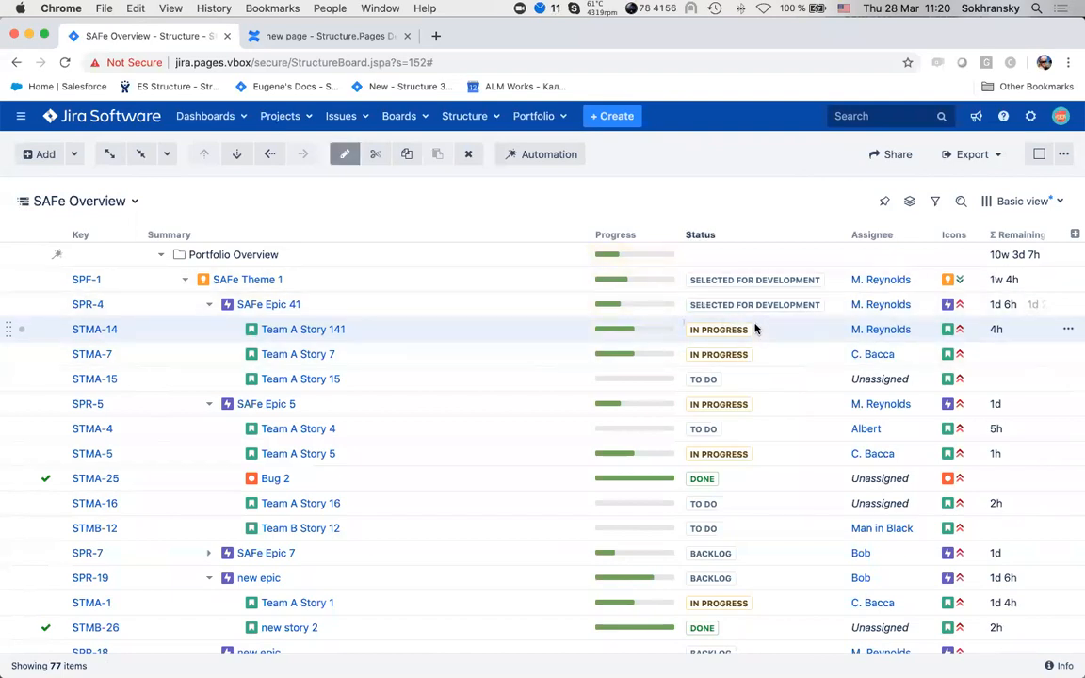
click(765, 330)
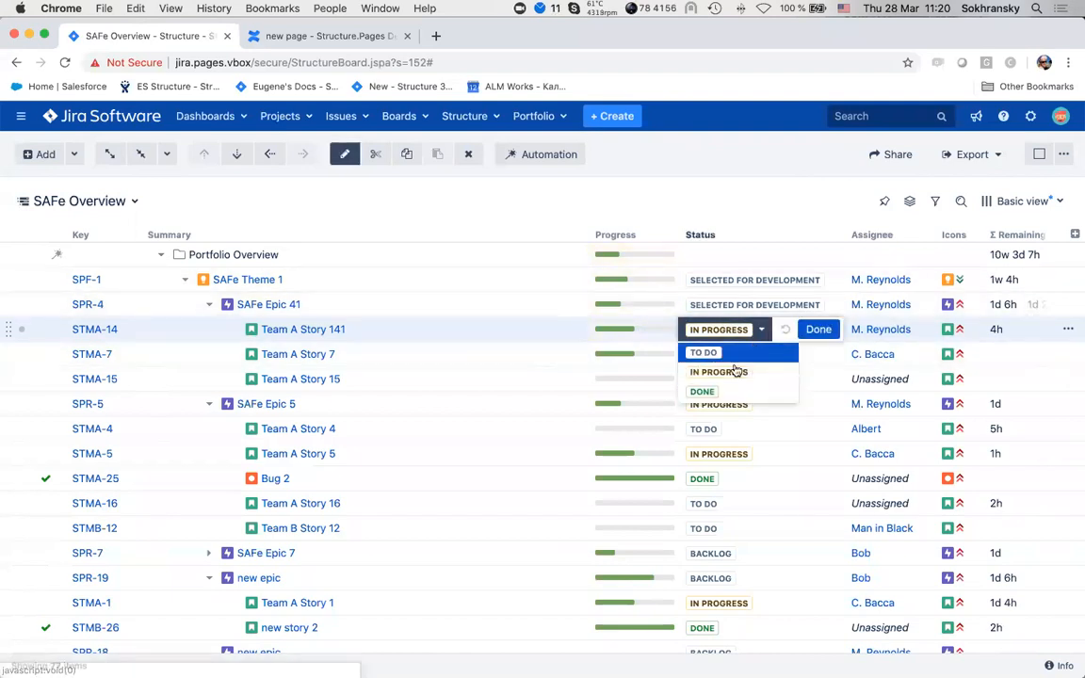
click(705, 390)
click(785, 328)
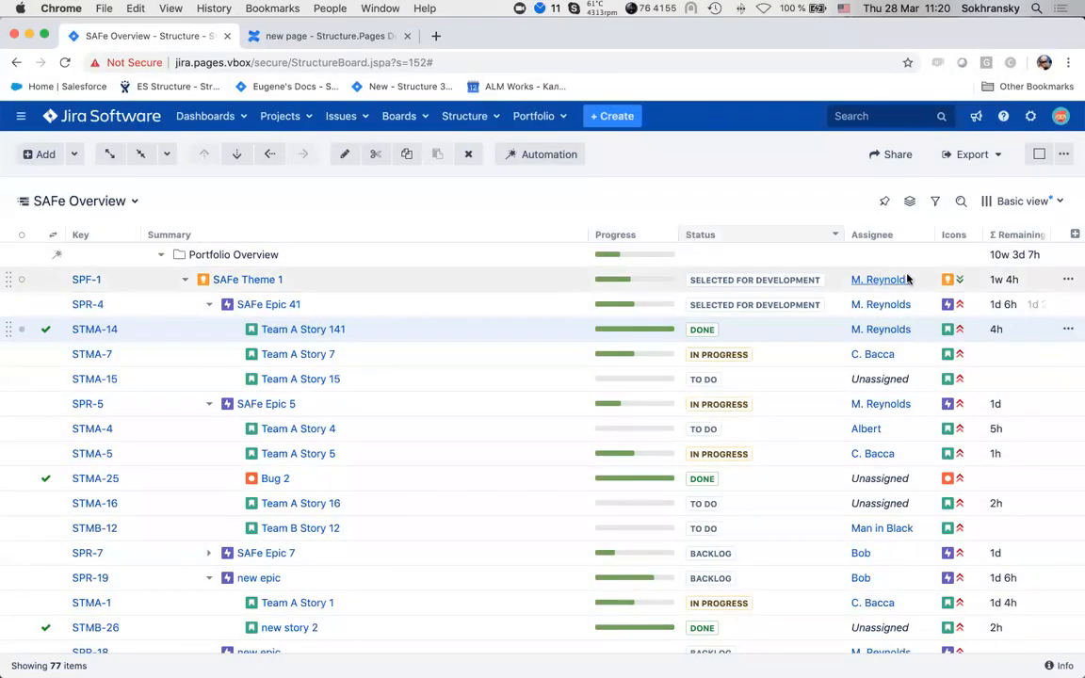
Add a Σ Time Spent column to the SAFe Overview structure.
click(1075, 234)
text(time)
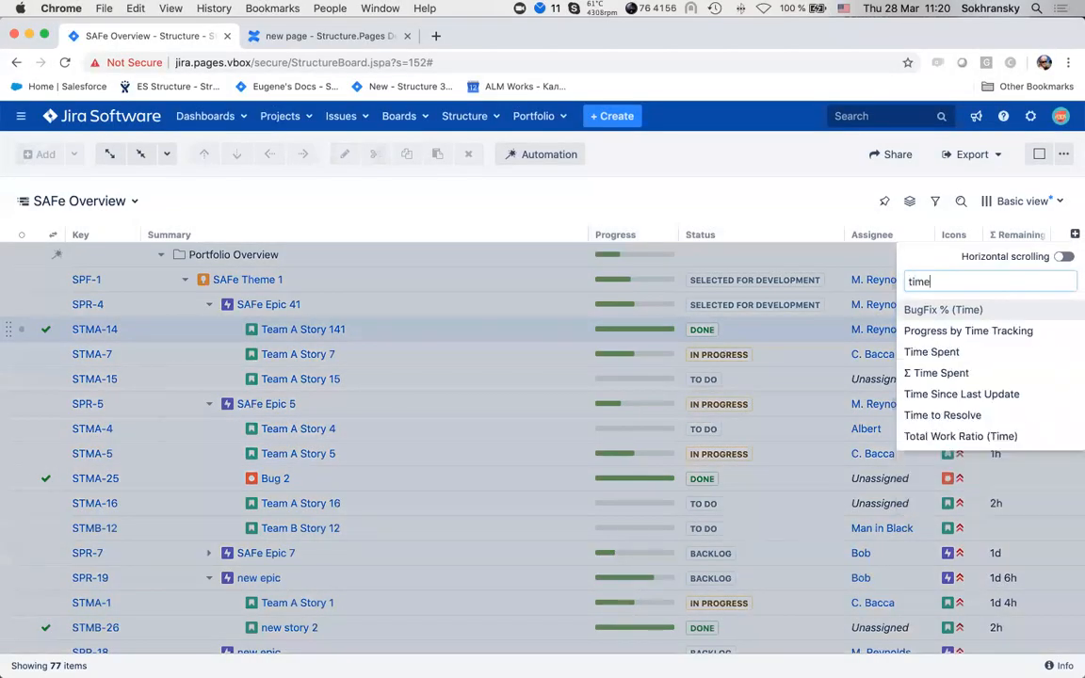
key(Down)
key(Down)
key(Down)
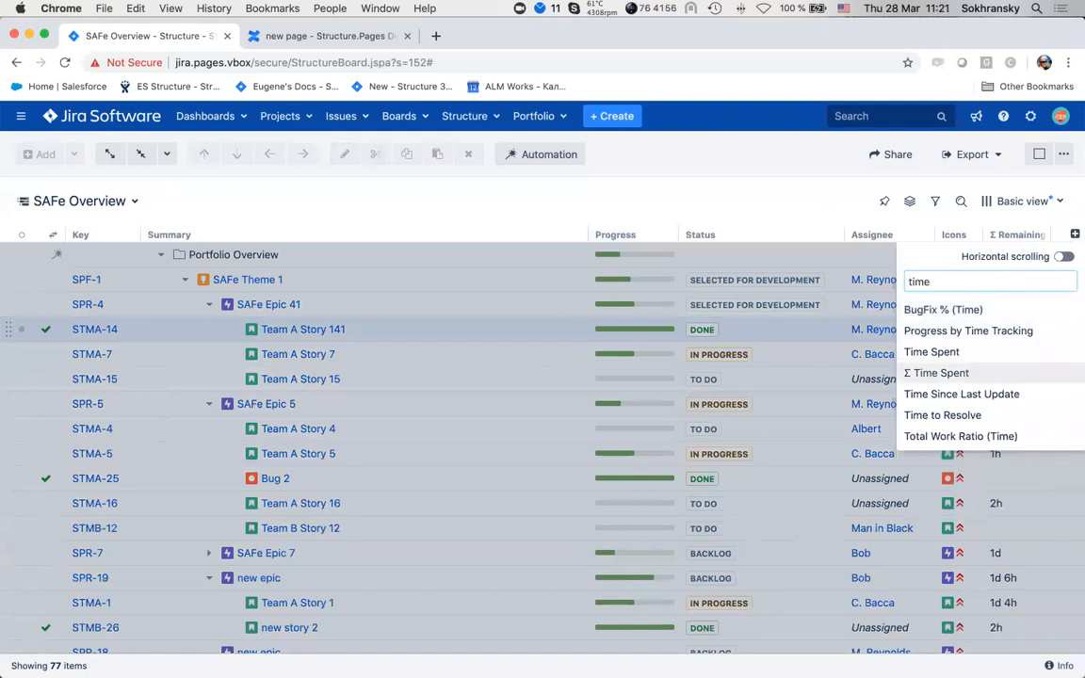
key(Return)
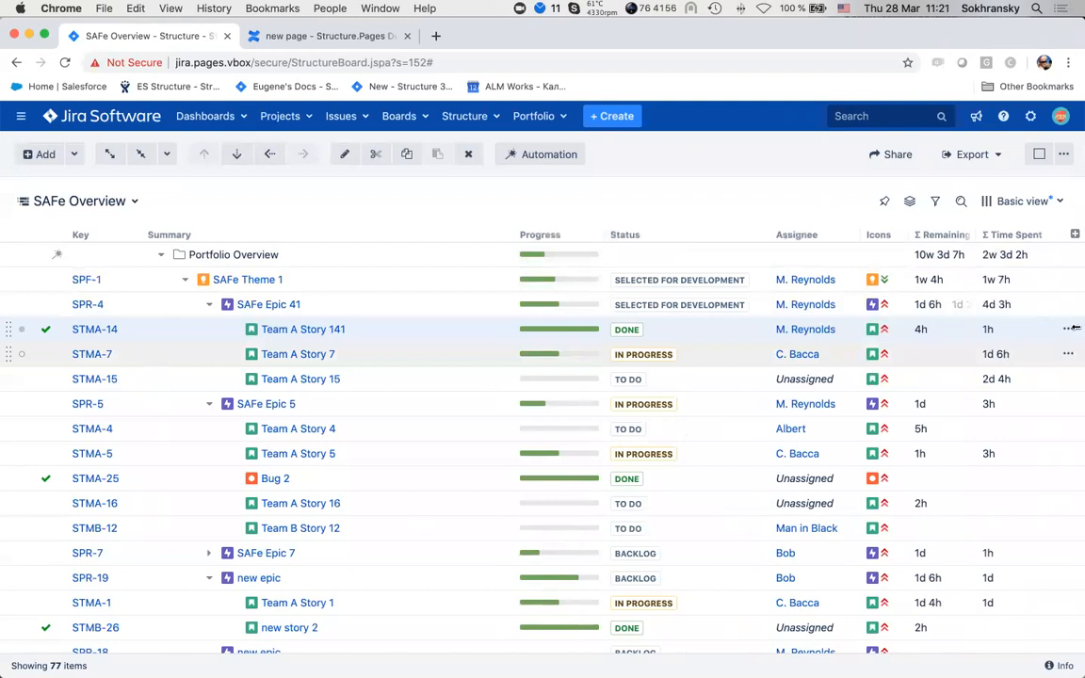
Add a Σ Work Logged column for This Week, limited to work logged by the admin user.
click(1074, 236)
text(work)
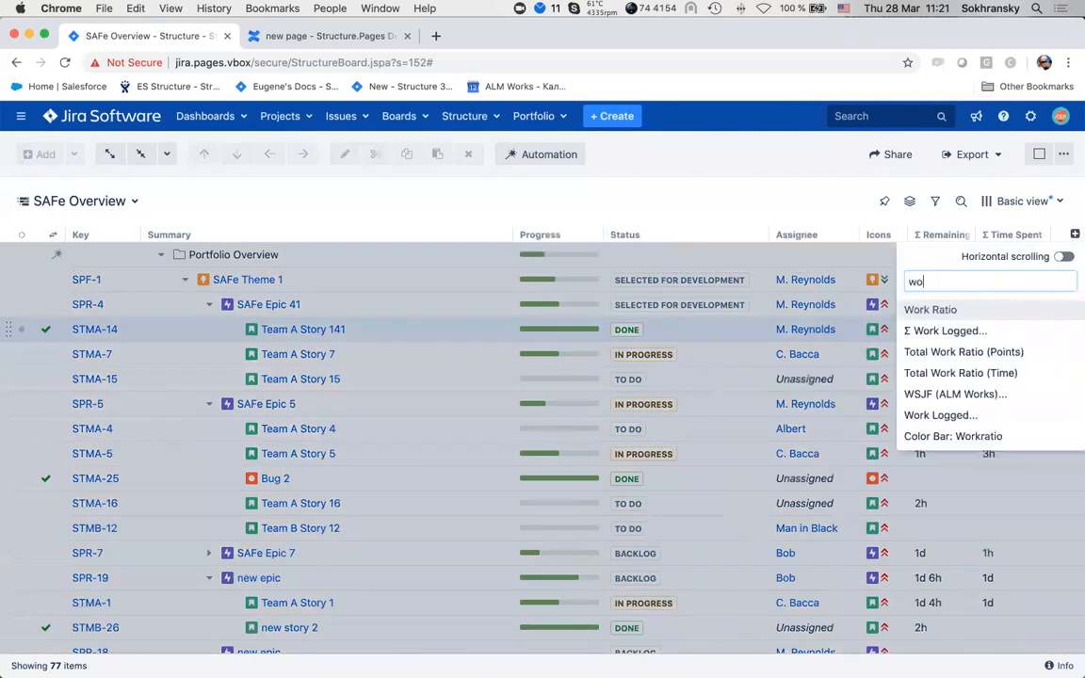
click(971, 330)
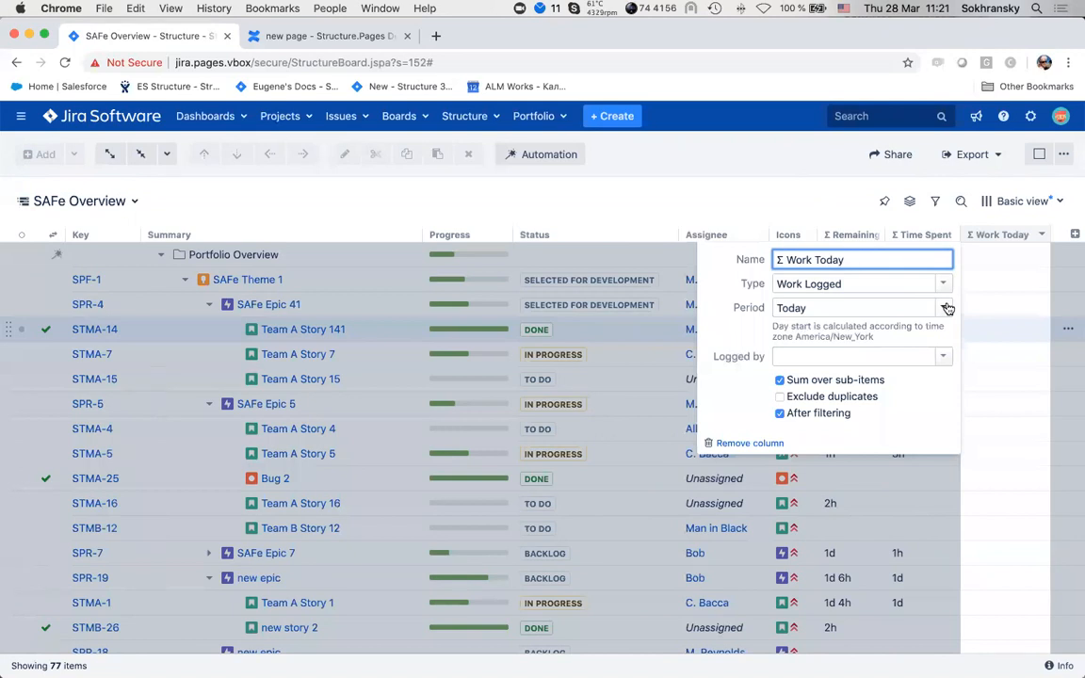
click(947, 308)
click(860, 350)
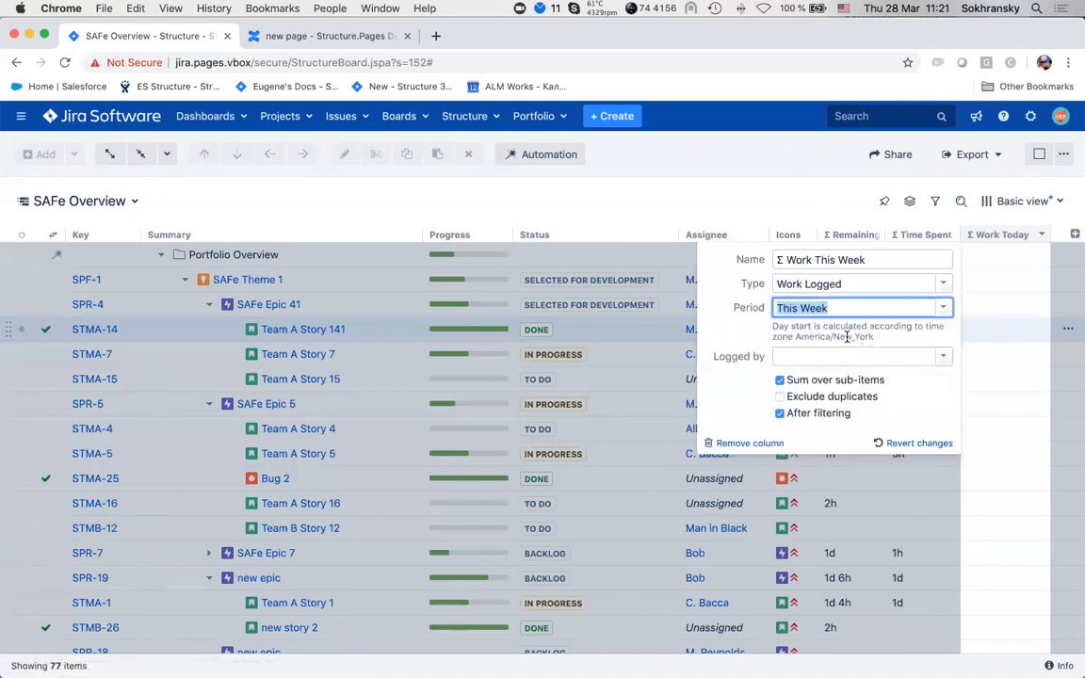
click(943, 358)
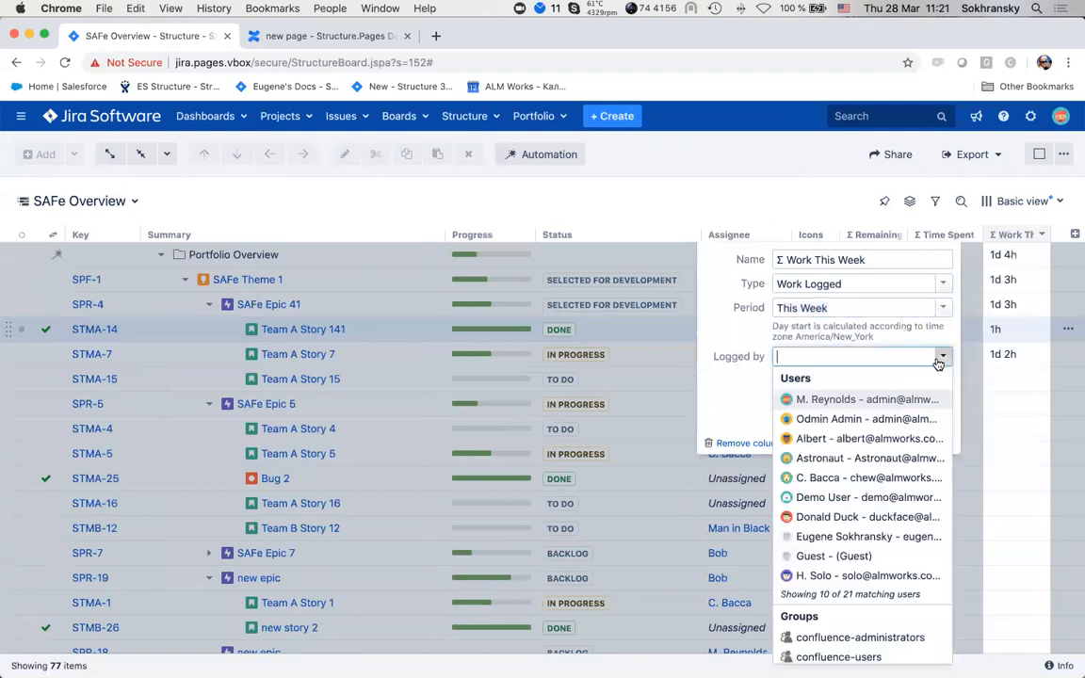
click(886, 399)
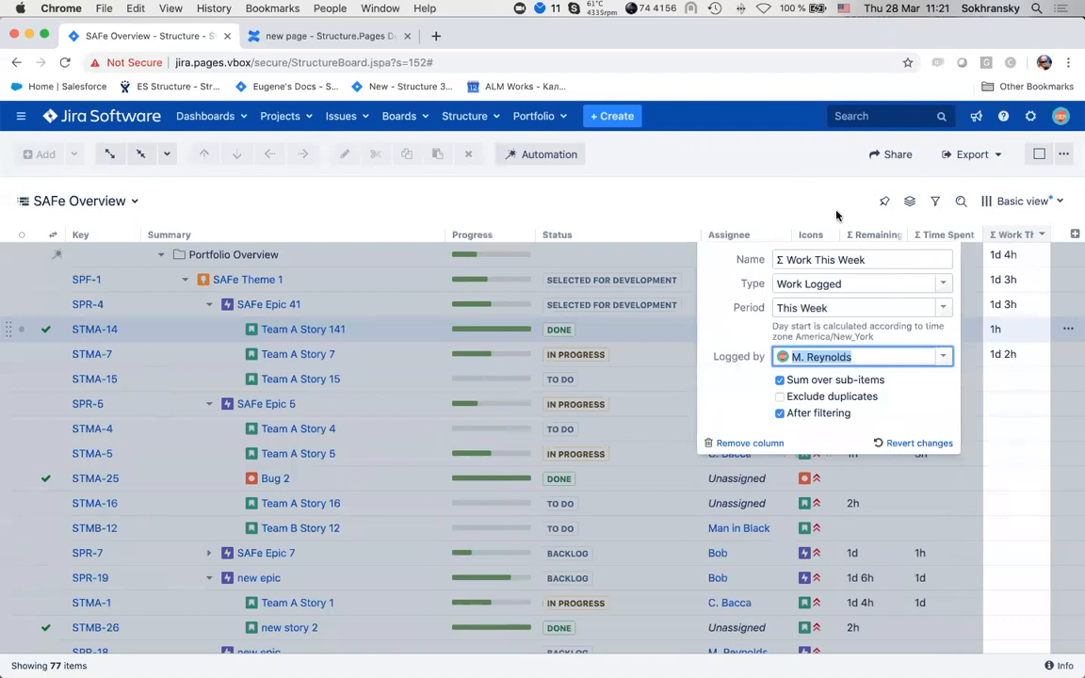
Try This Month as the work logged column's period, and switch the period to Custom Period.
click(943, 308)
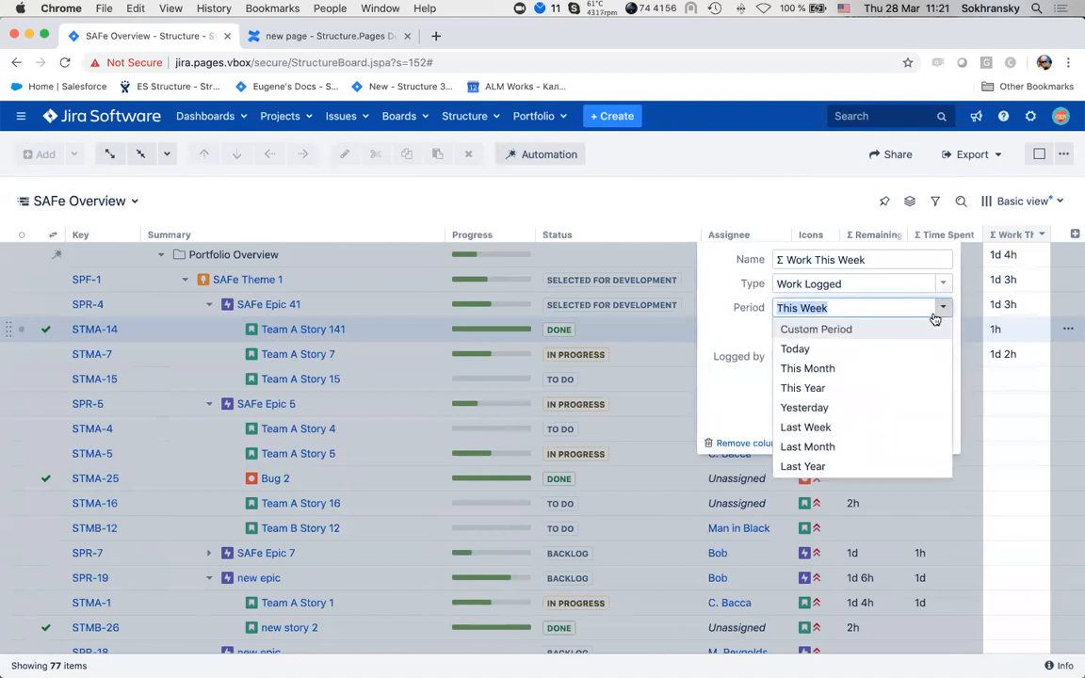
click(830, 370)
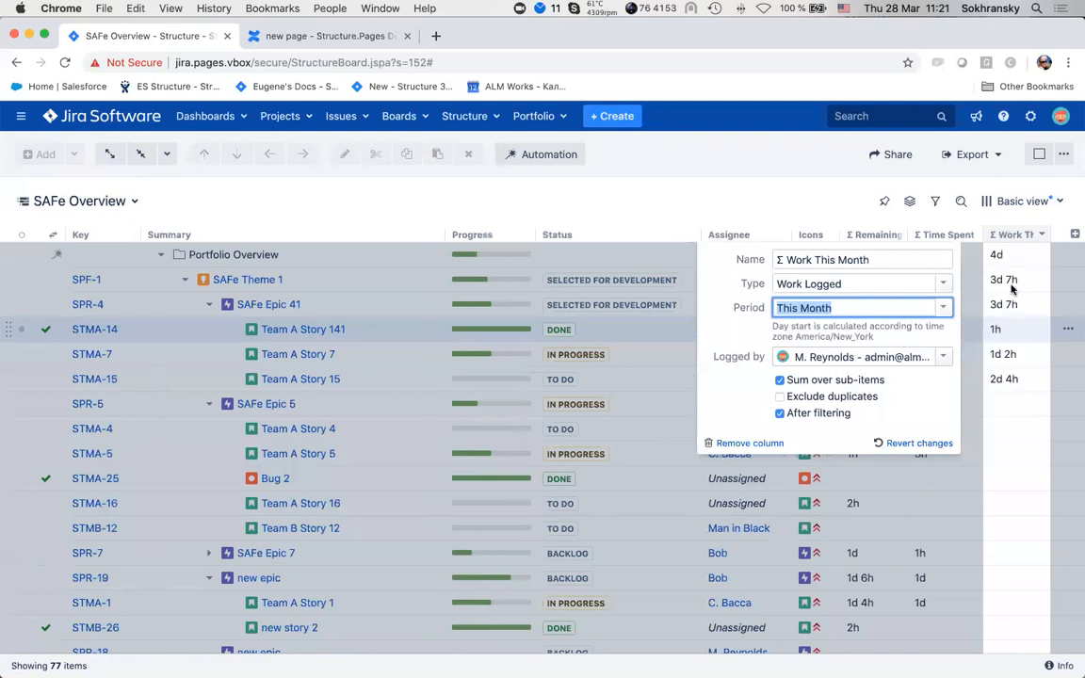
click(942, 311)
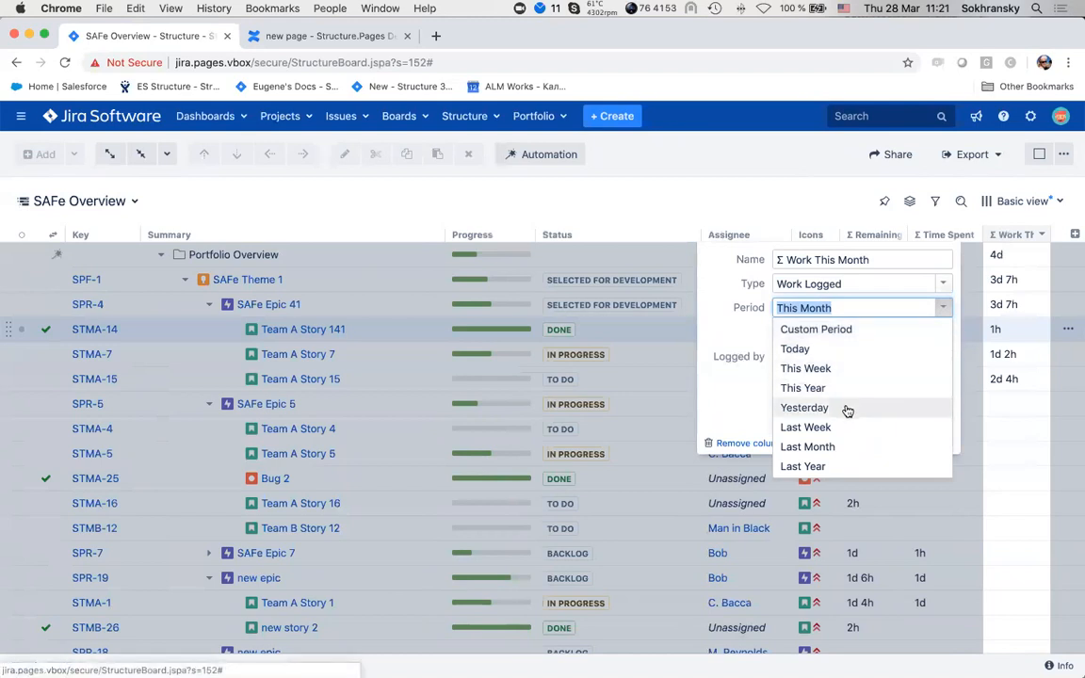
click(814, 331)
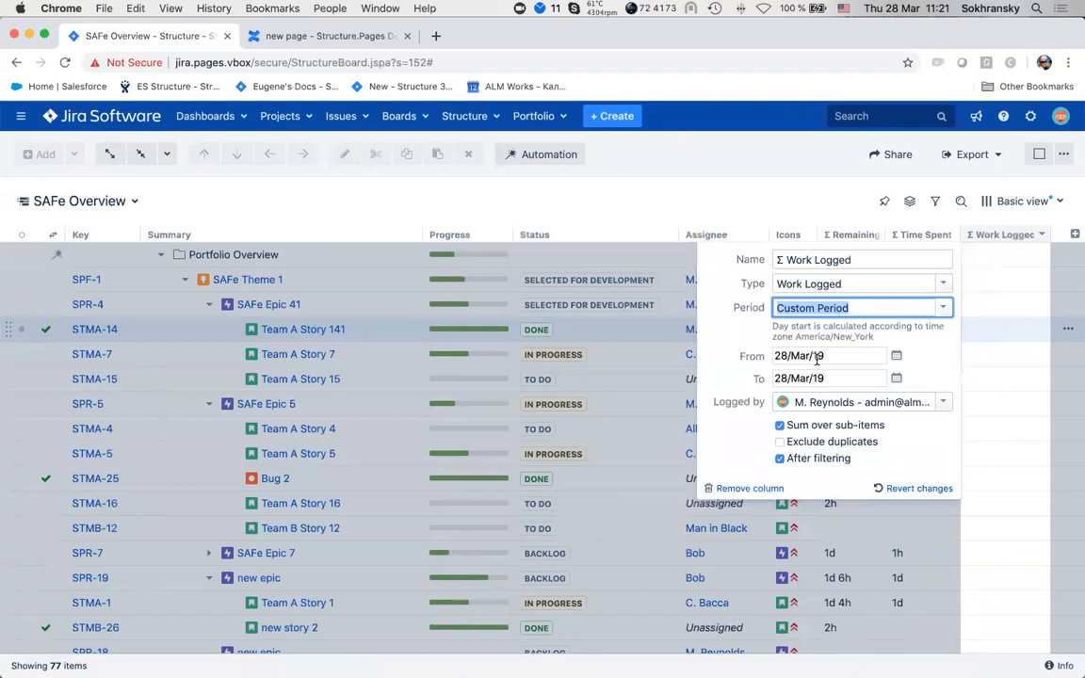
Look through the groups and project roles available for the work logged column's Logged by filter, and close the column options.
click(943, 403)
click(944, 403)
scroll(885, 513, down, 4)
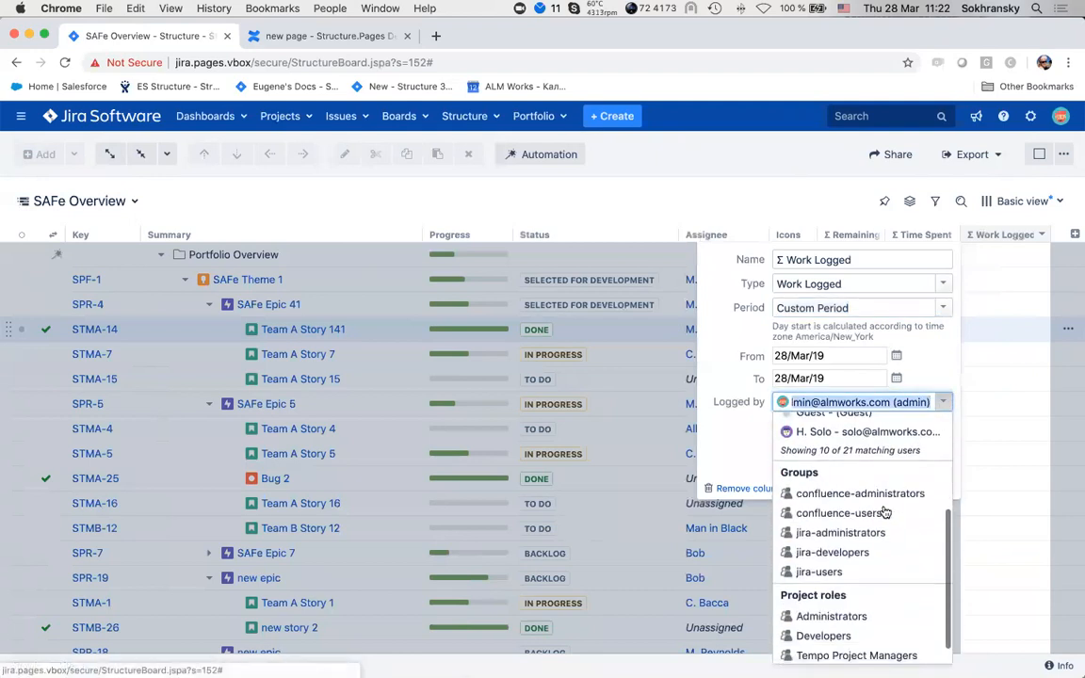
scroll(835, 556, down, 1)
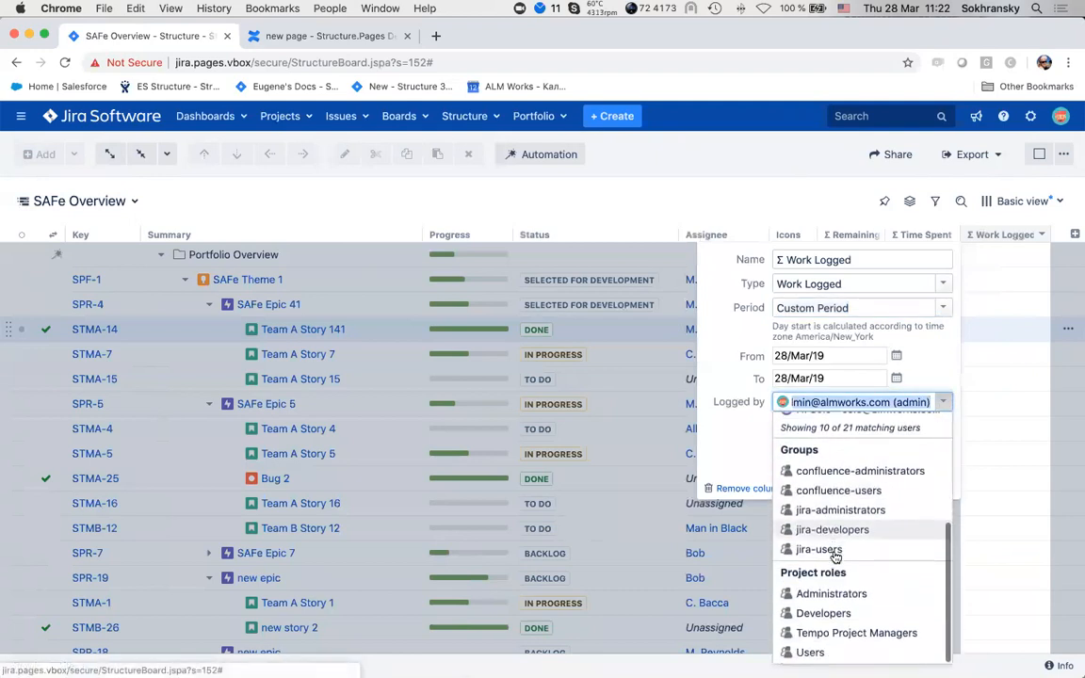
click(765, 209)
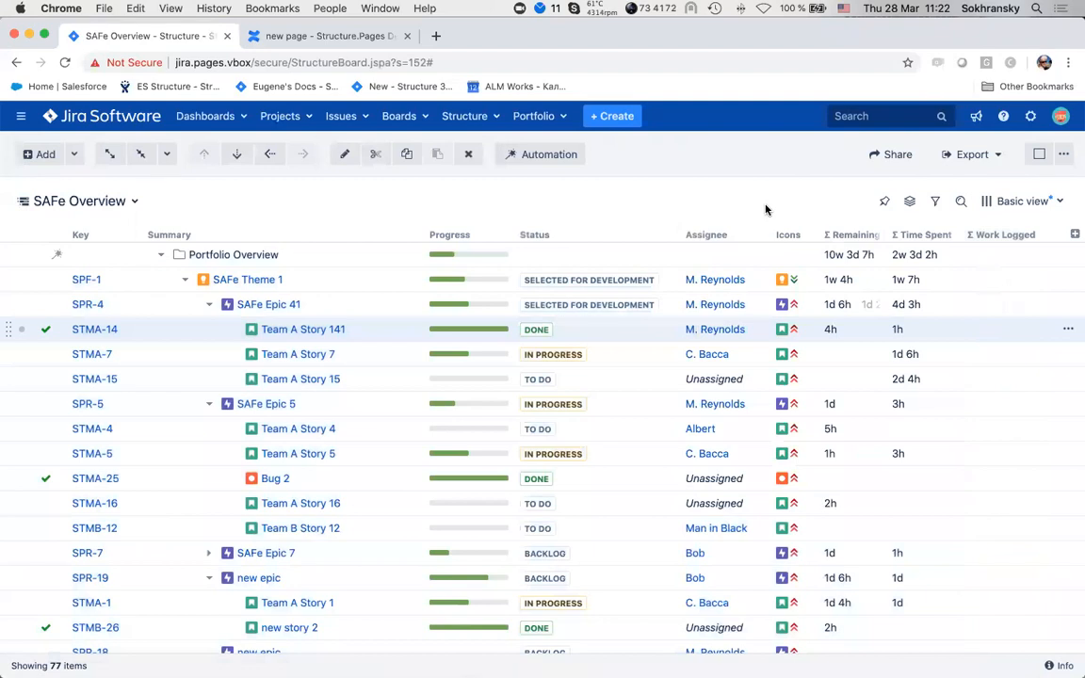
Switch to the presentation to view the Work Logged slide, return to SAFe Overview and close the status edit on Team A Story 141.
key(Return)
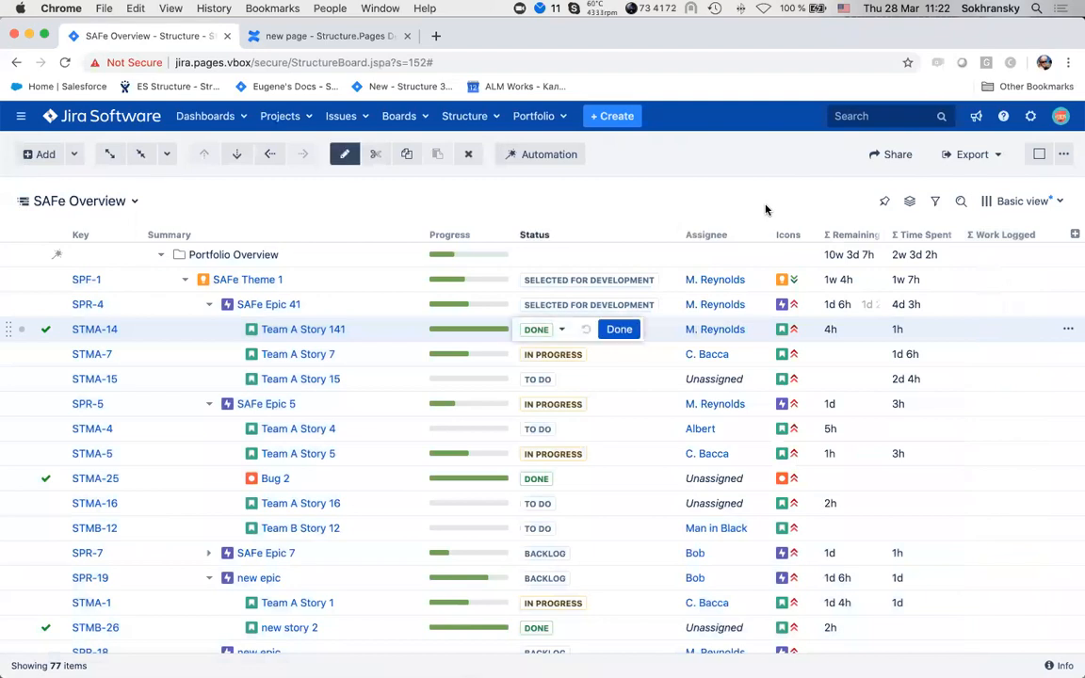
key(super+Tab)
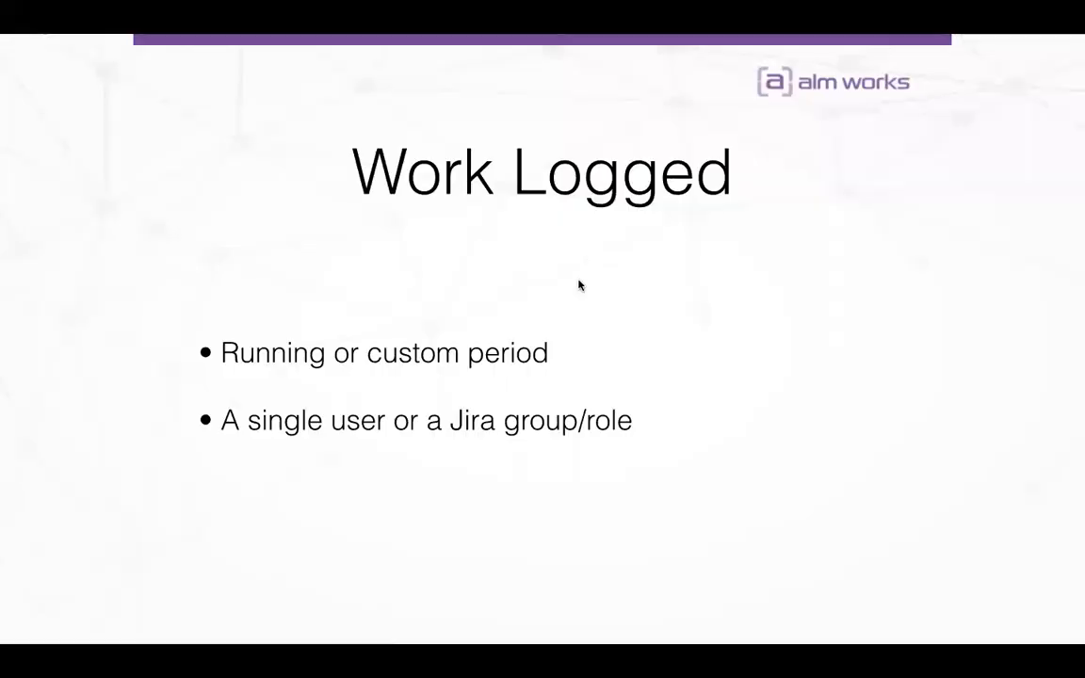
key(Right)
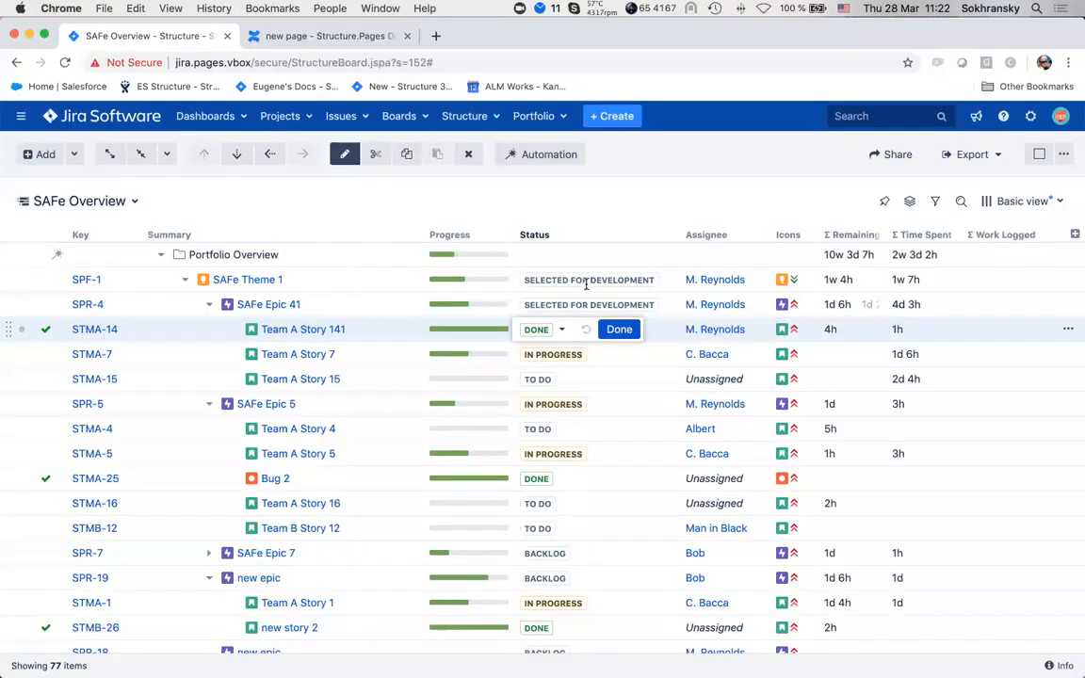
click(617, 329)
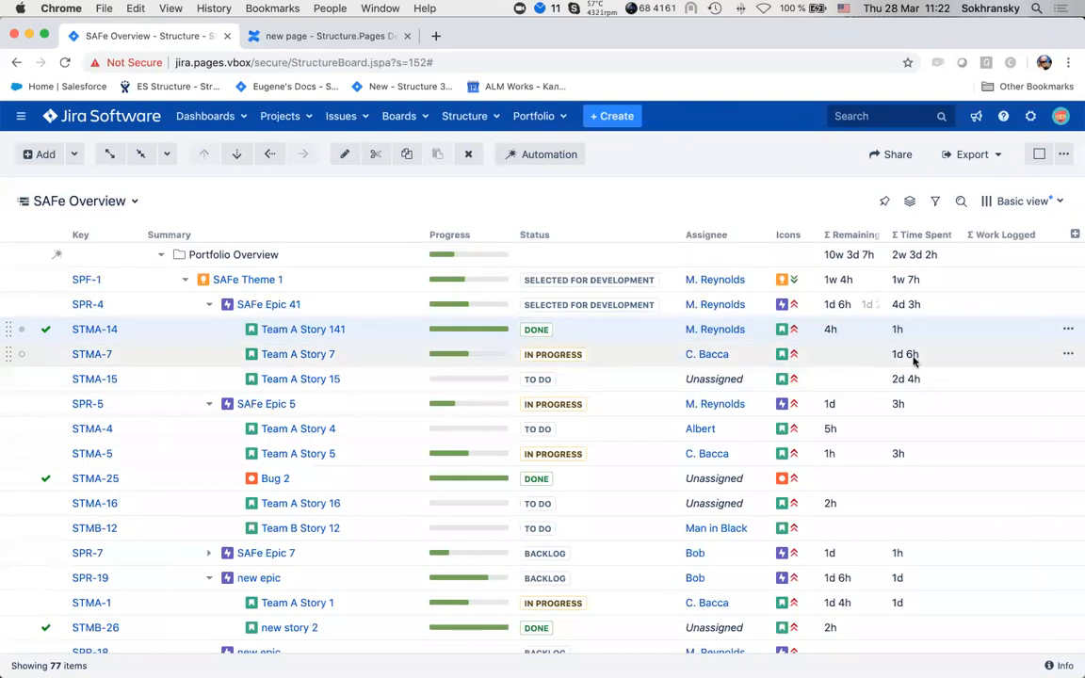
Remove the Σ Work Logged column from the view and add a new Formula column in its place.
click(1041, 235)
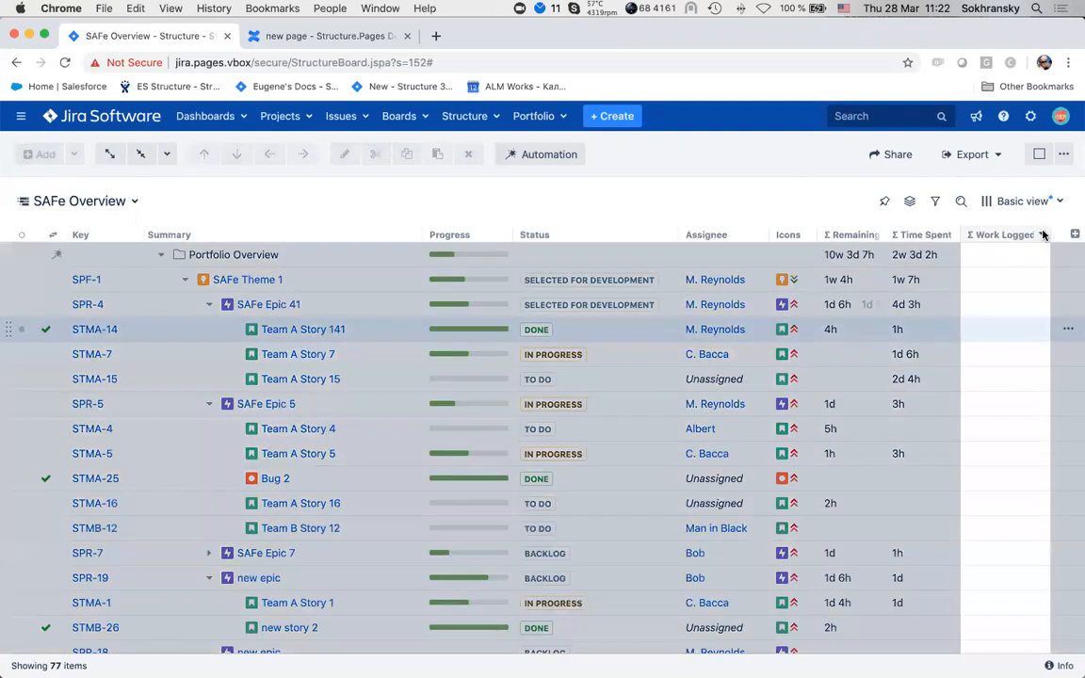
click(749, 488)
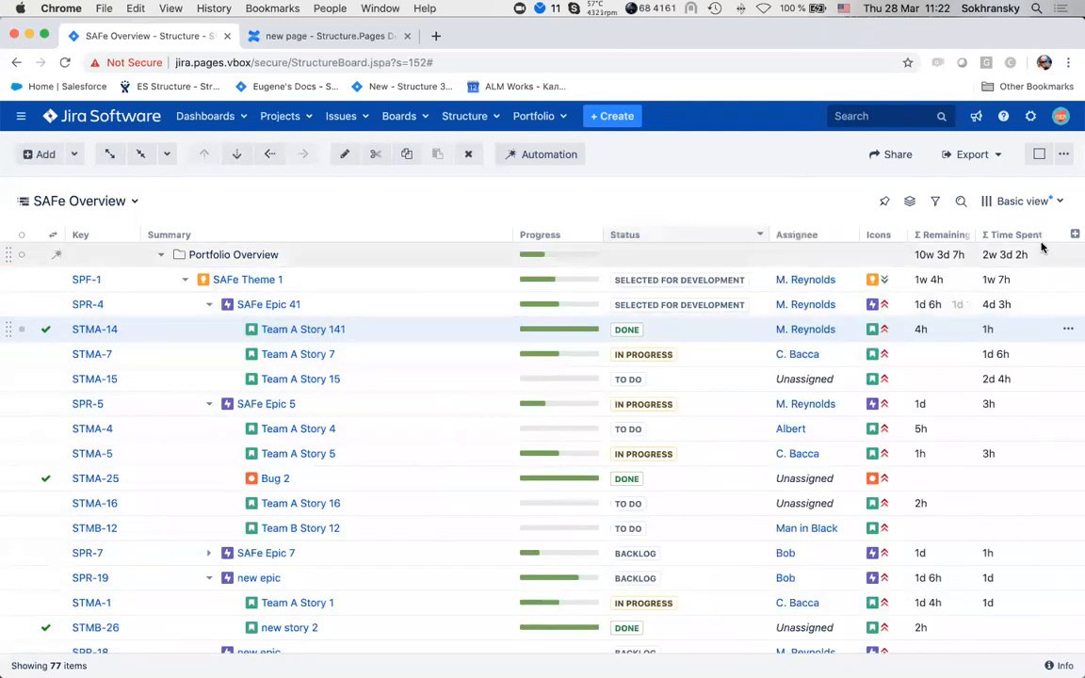
click(1074, 234)
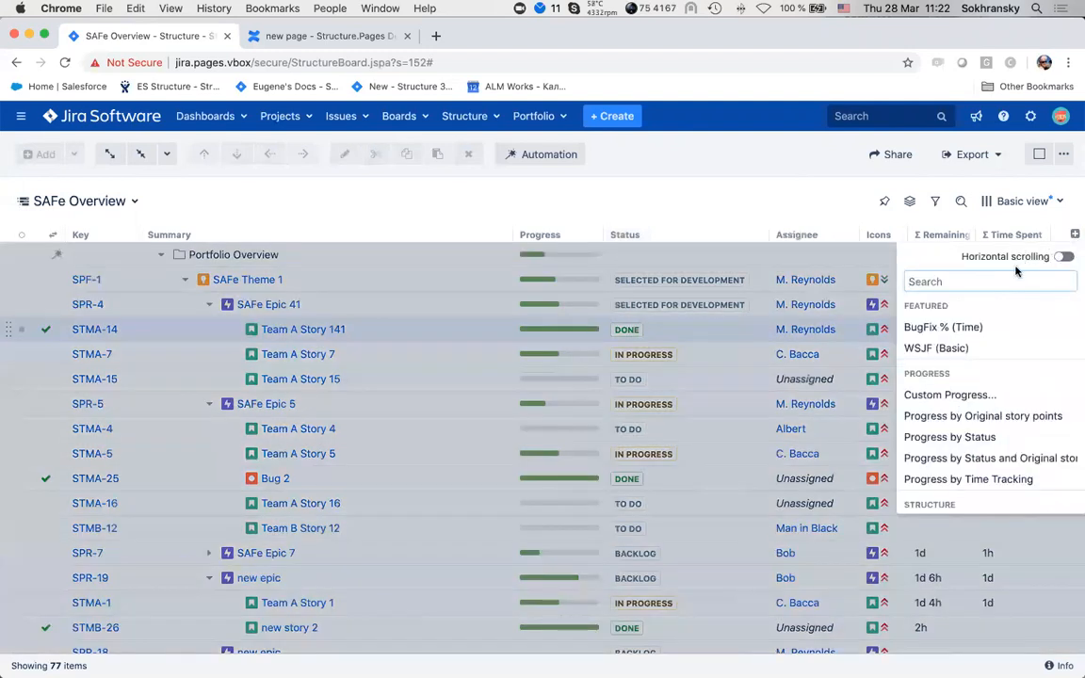
text(form)
key(Return)
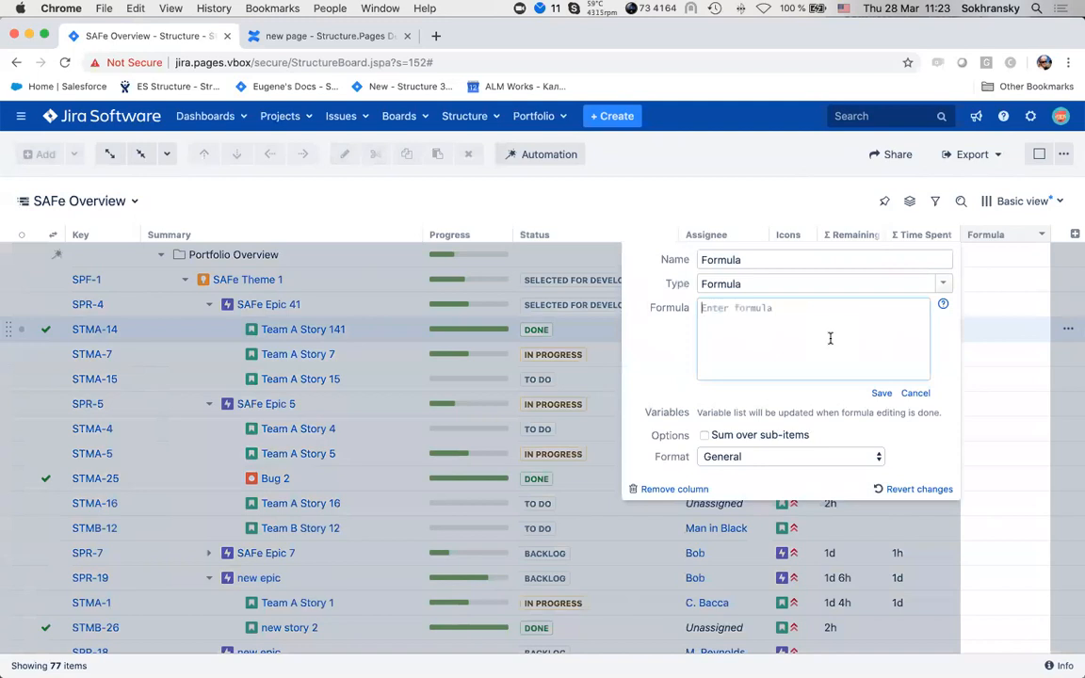
Save the formula original_estimate - (remaining + time_spent) for the new column and set its format to Duration.
text(original_estimate)
text(- (remai)
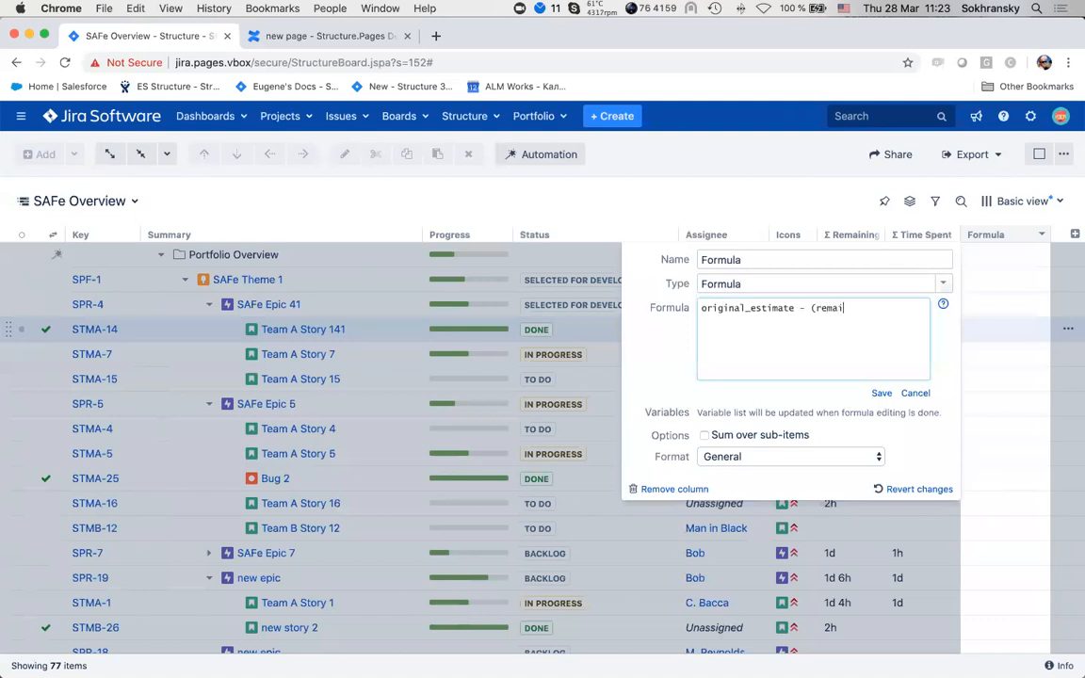
text(ning + time_spent))
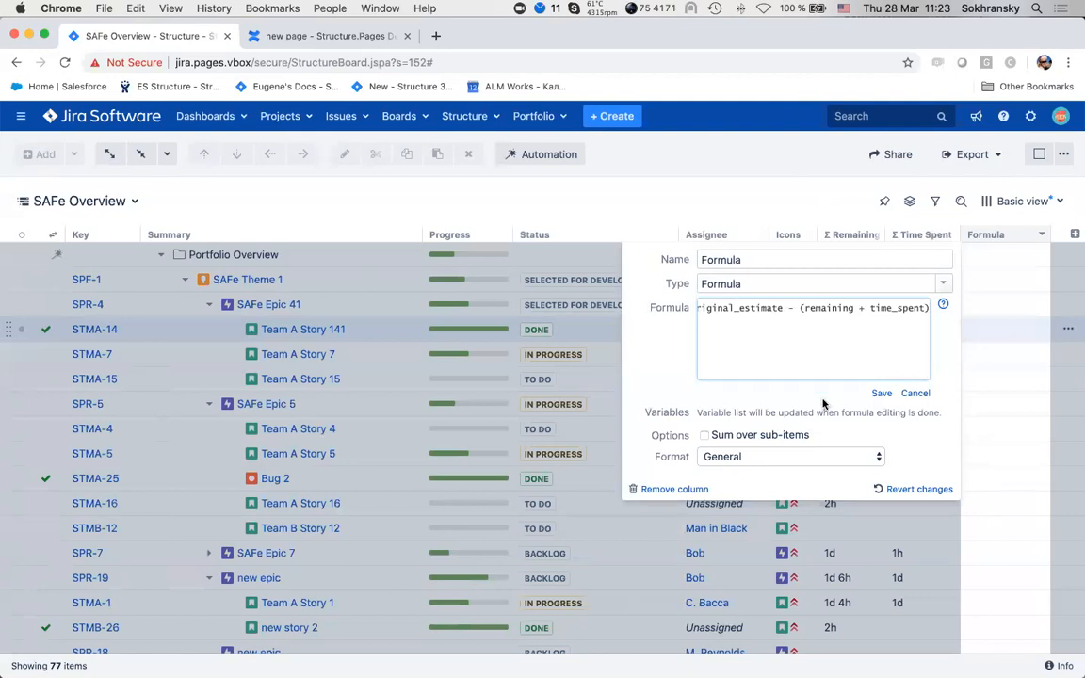
click(881, 394)
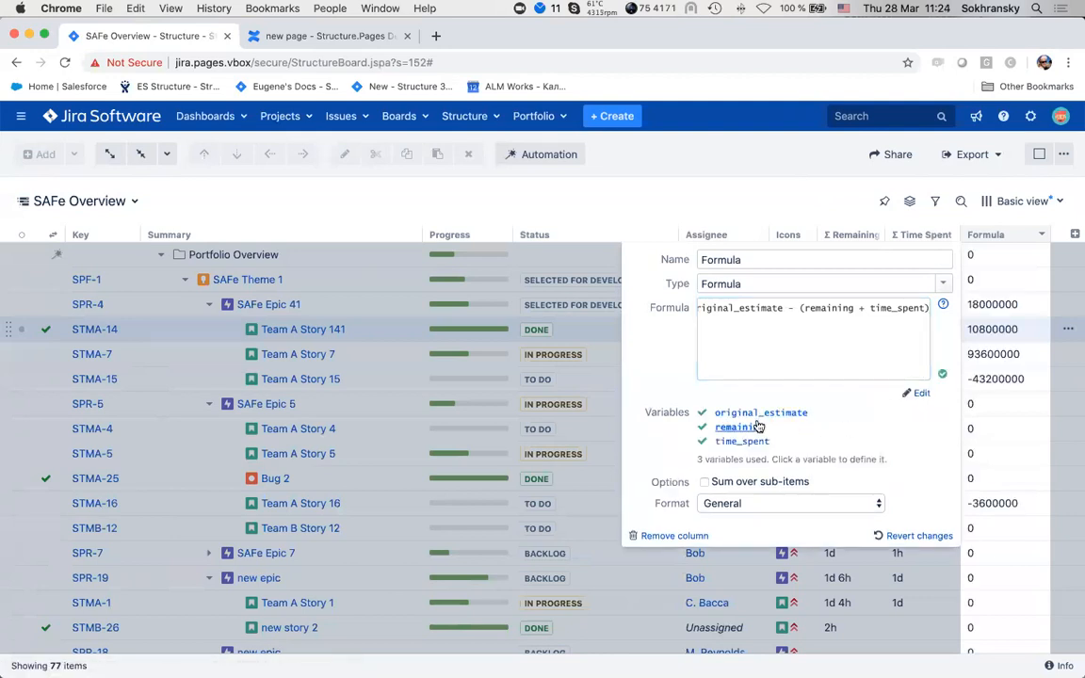
click(876, 503)
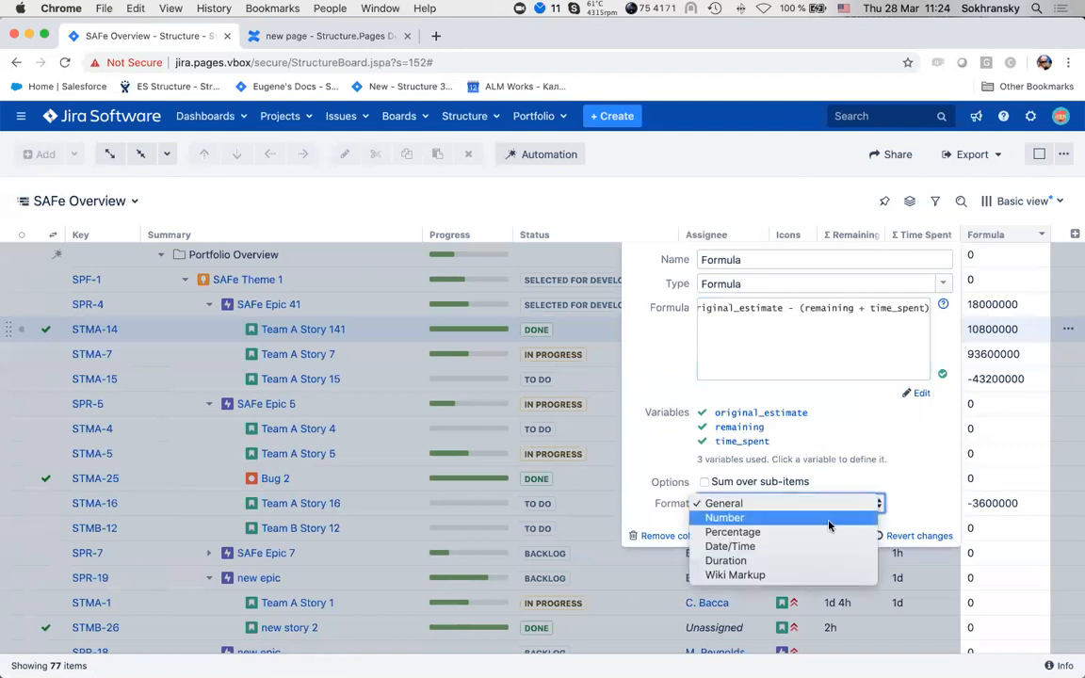
click(787, 561)
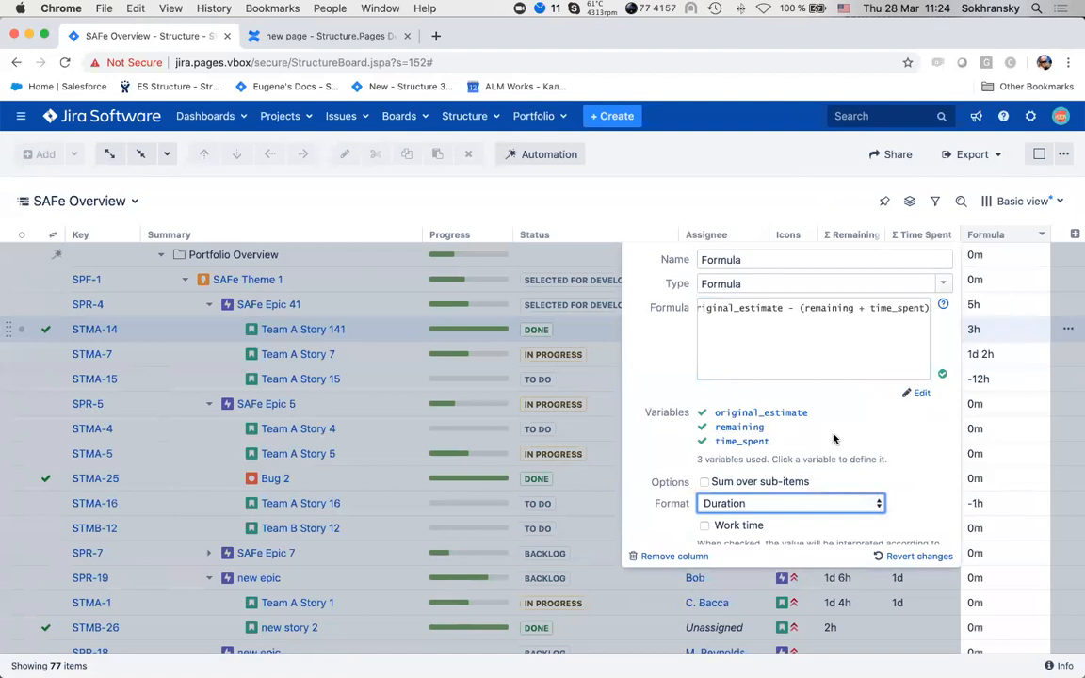
Check which Jira field the formula's remaining variable is mapped to, and close the column options.
click(753, 427)
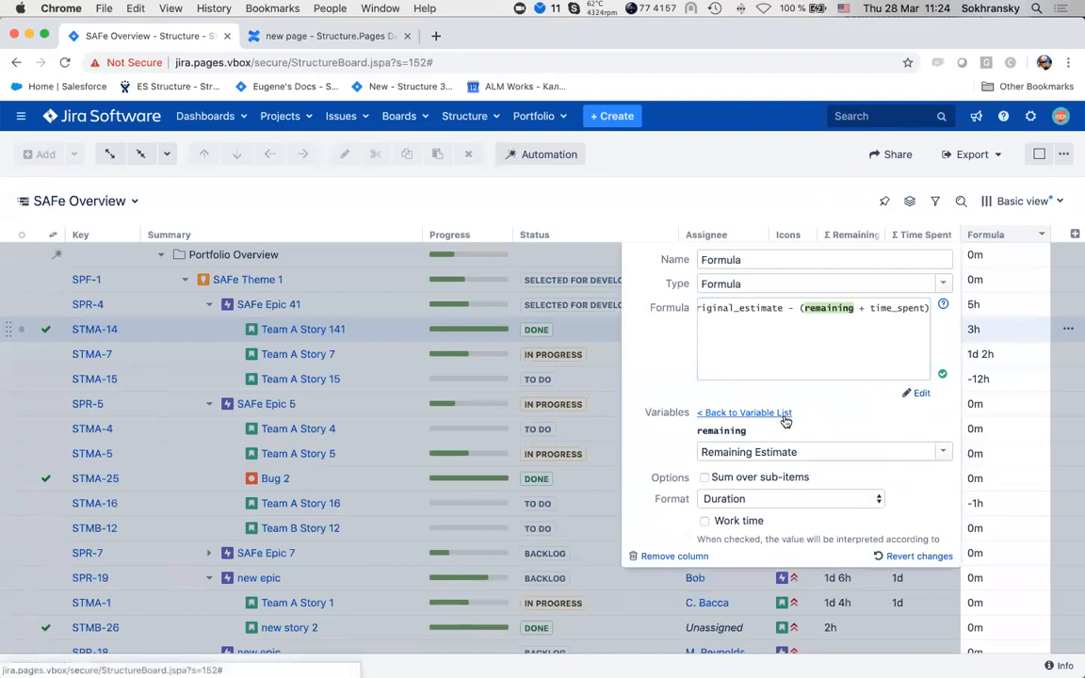
click(782, 414)
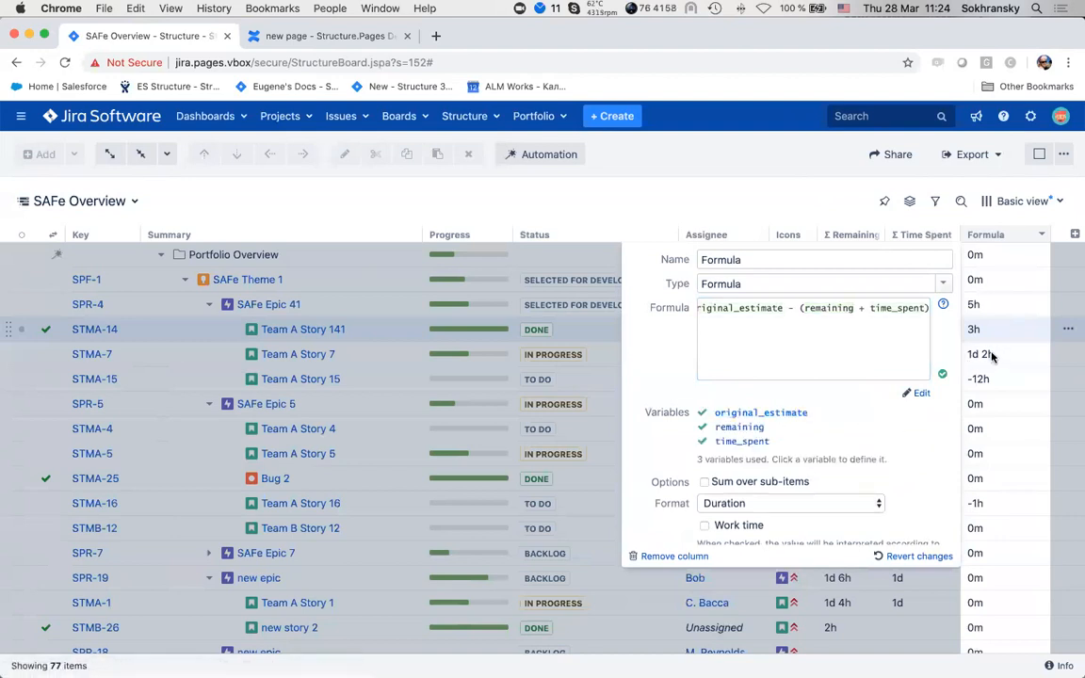
click(794, 200)
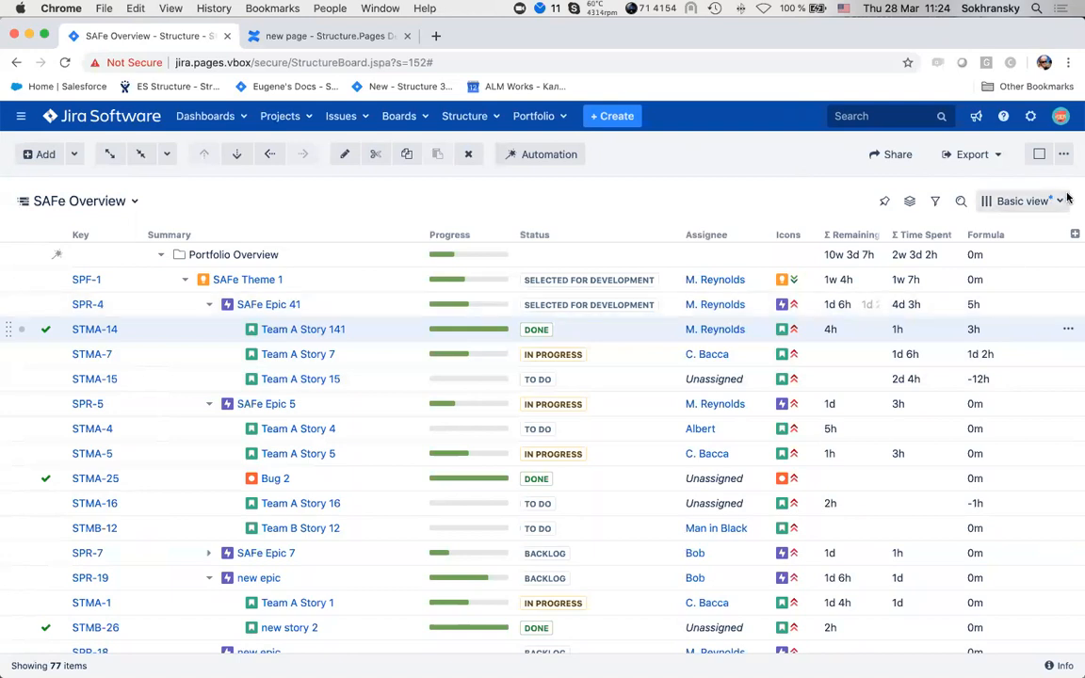
Change the column's formula to if (original_estimate - (remaining + time_spent)<0; "At Risk"; "OK") and save it.
click(1042, 234)
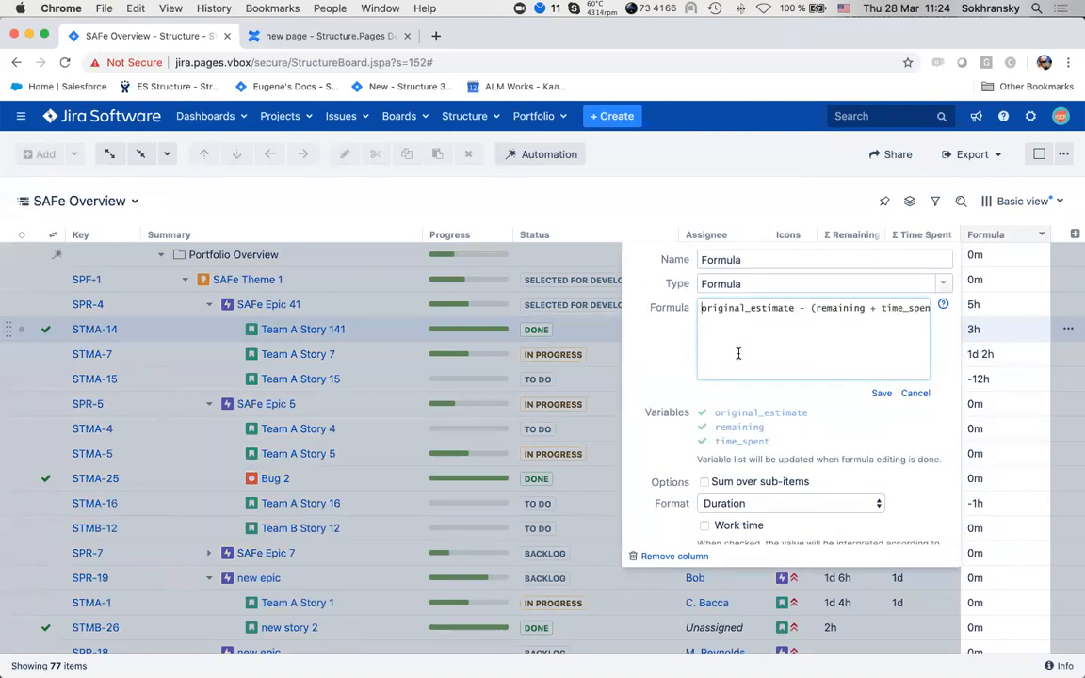
text(if ()
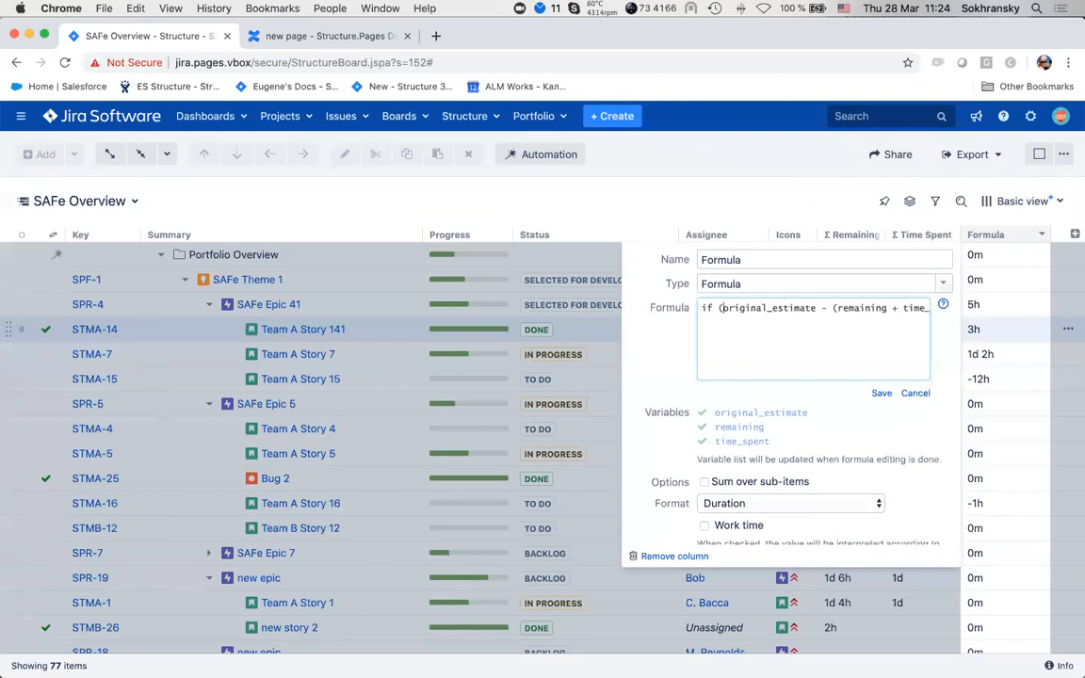
scroll(803, 324, right, 3)
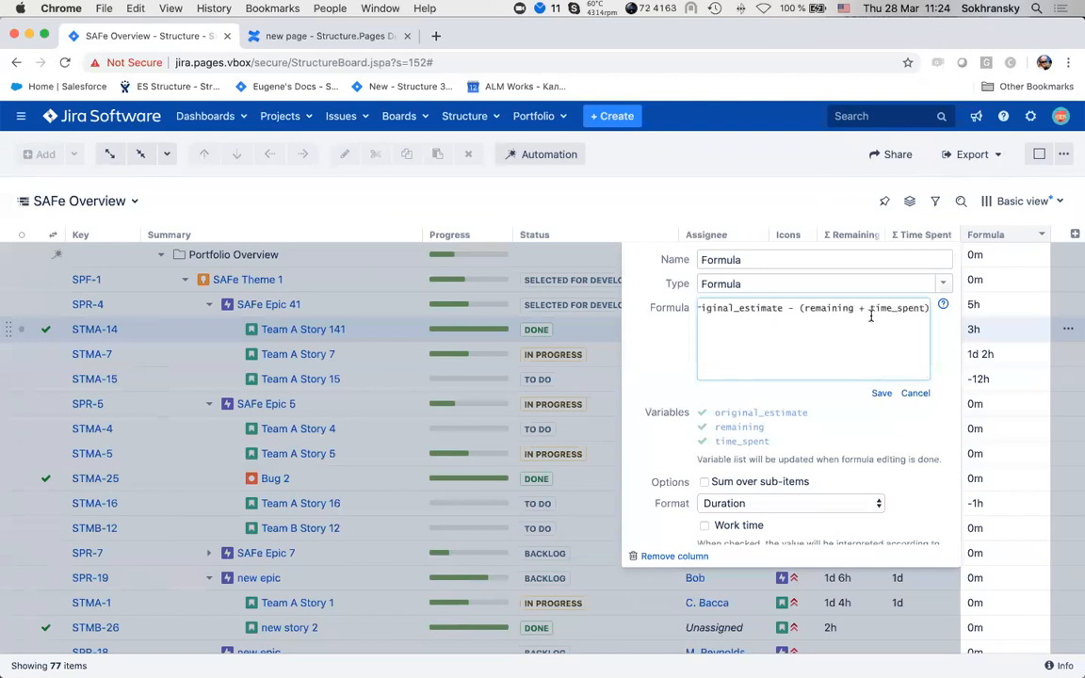
click(927, 308)
text(<0)
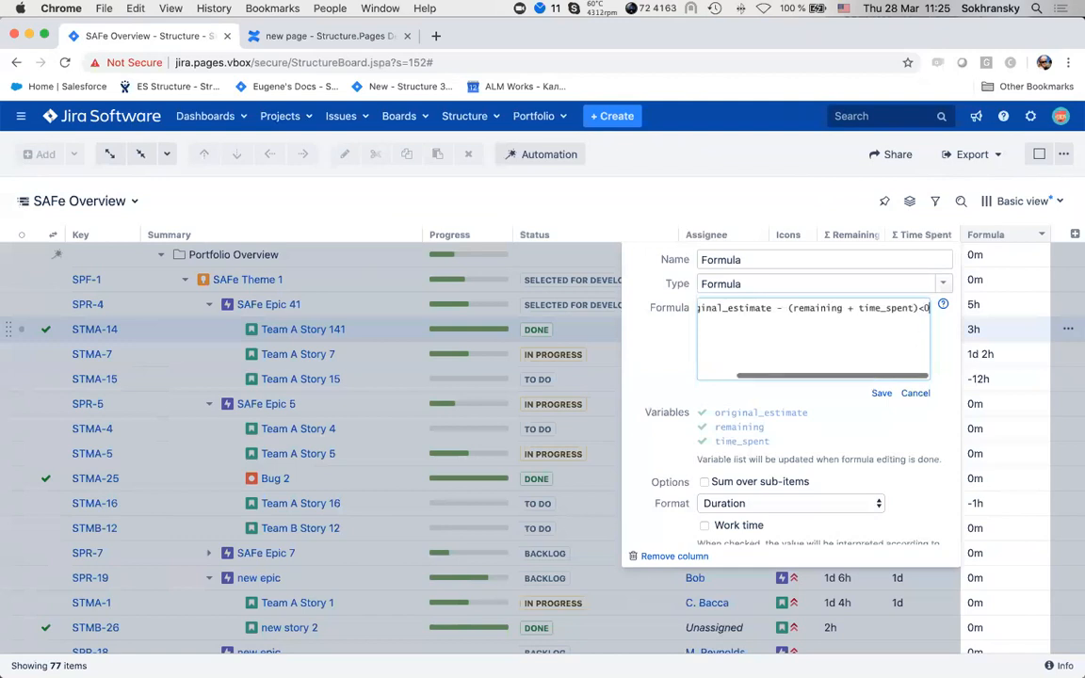
text(; "A)
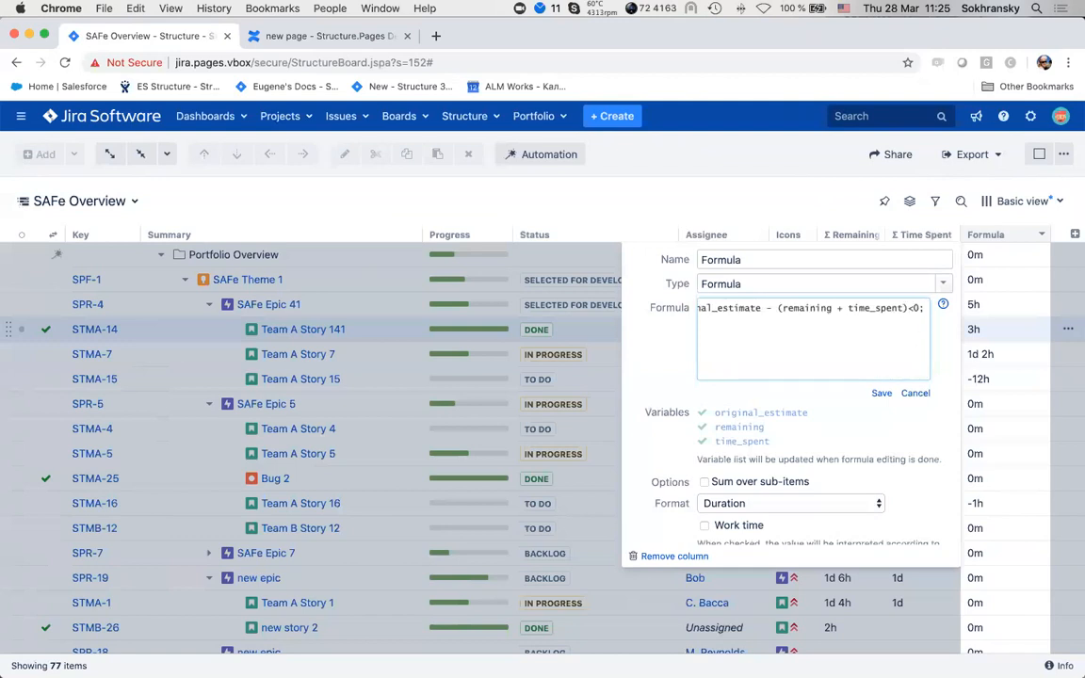
text(Ris)
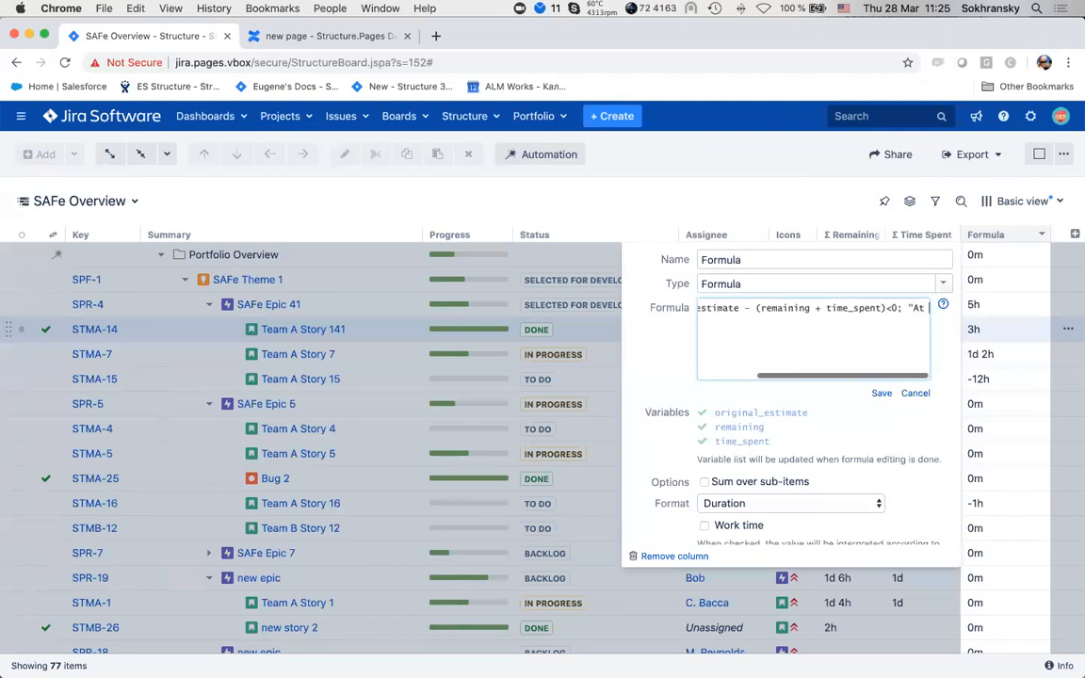
text(k)
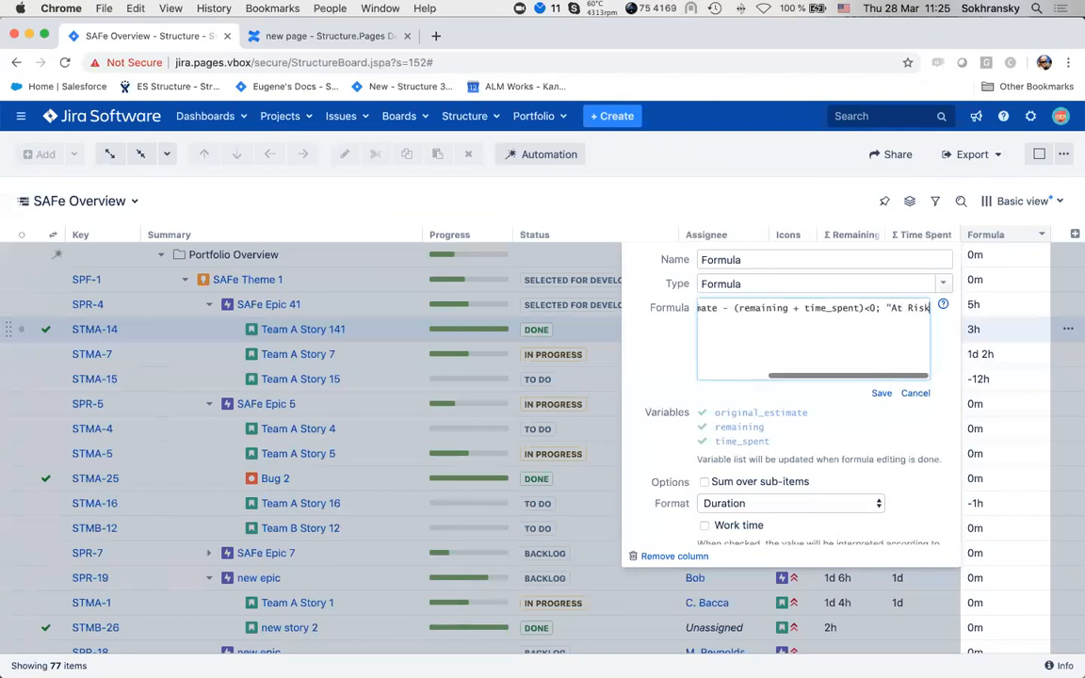
text("; "OK"))
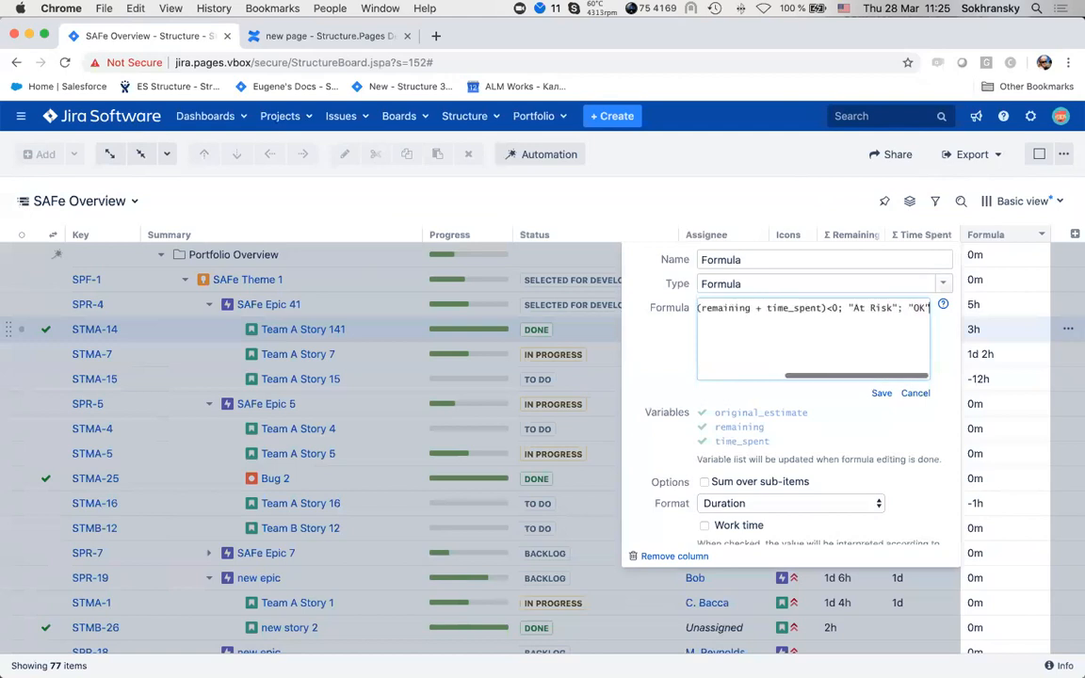
click(882, 394)
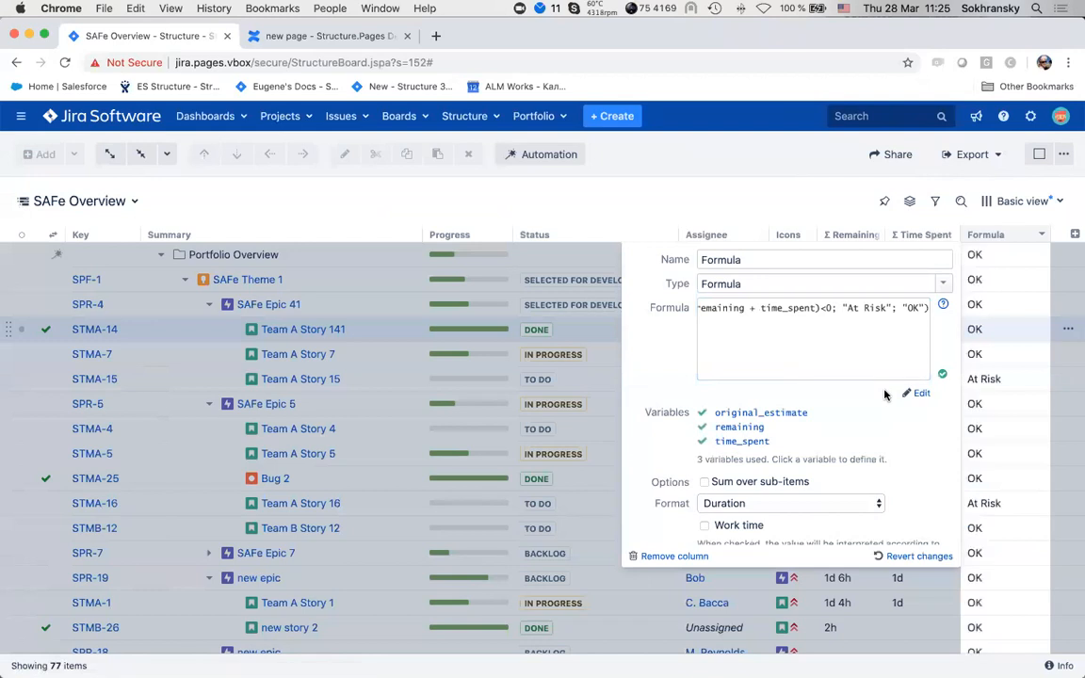
Wrap the formula's condition in sum{ } up to <0, save it, and review the Formula column across the structure.
scroll(846, 333, left, 3)
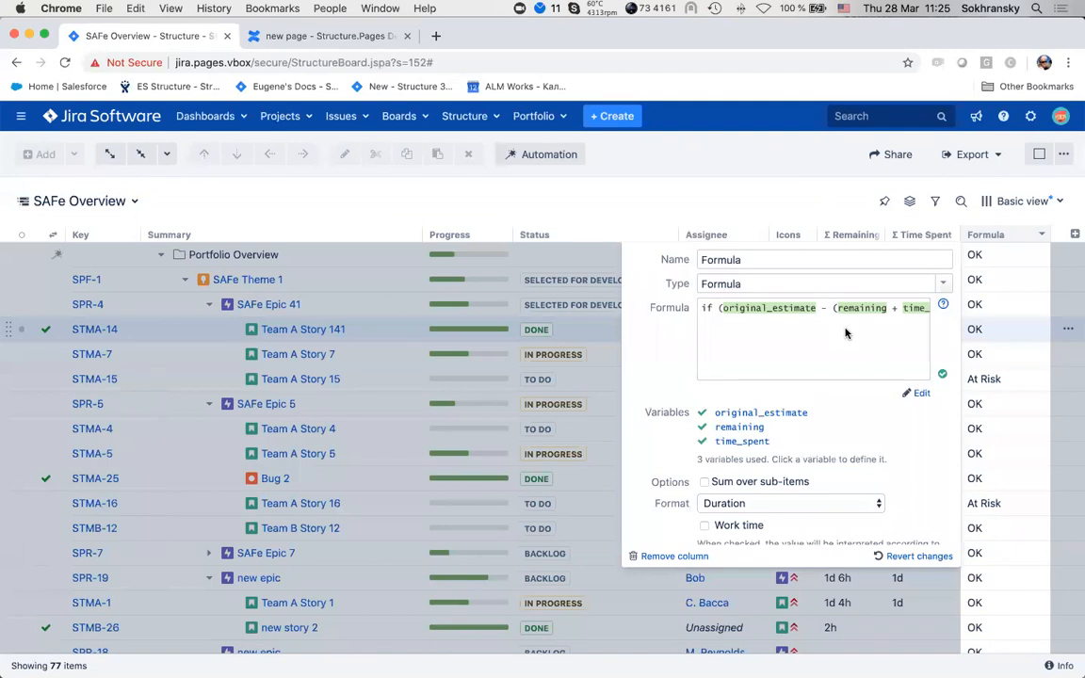
click(802, 321)
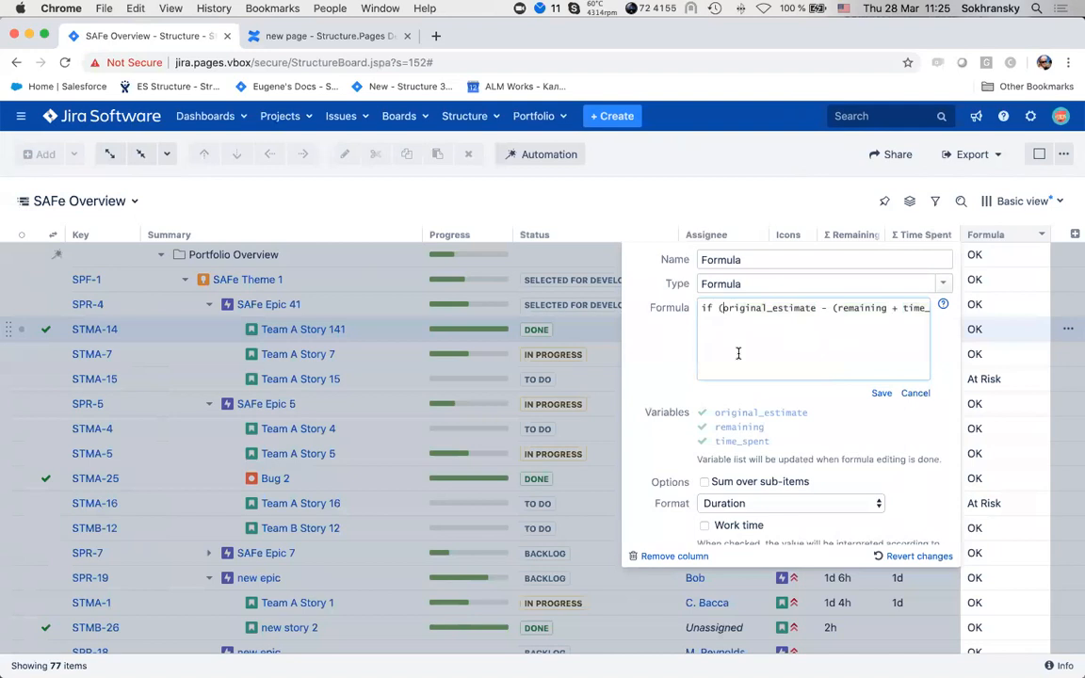
text(sum)
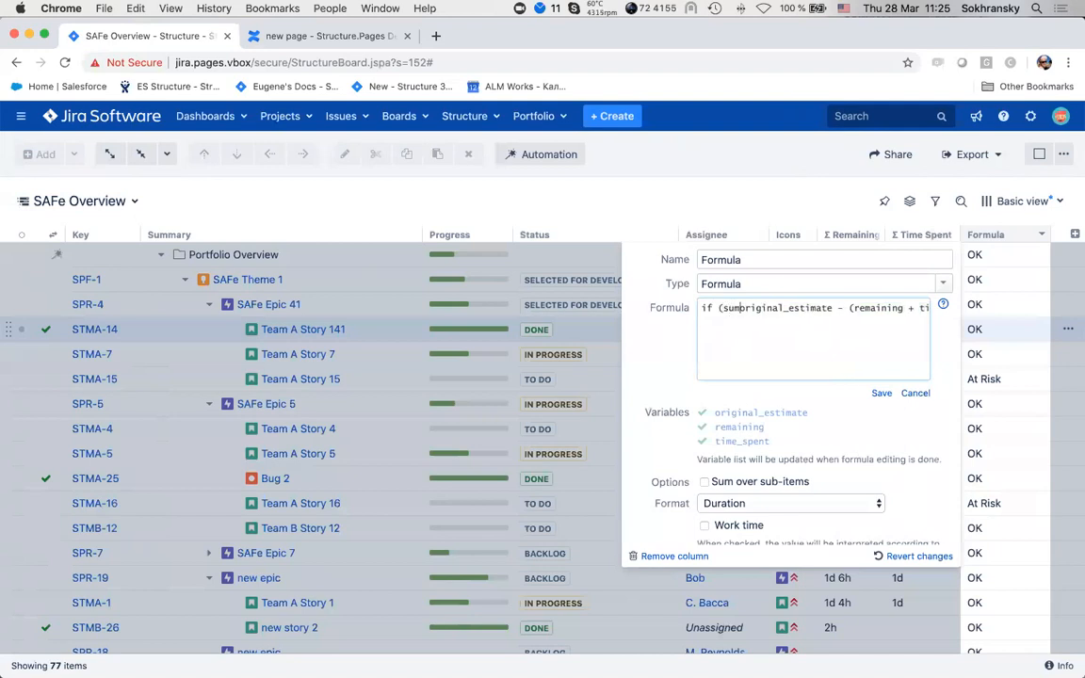
text(()
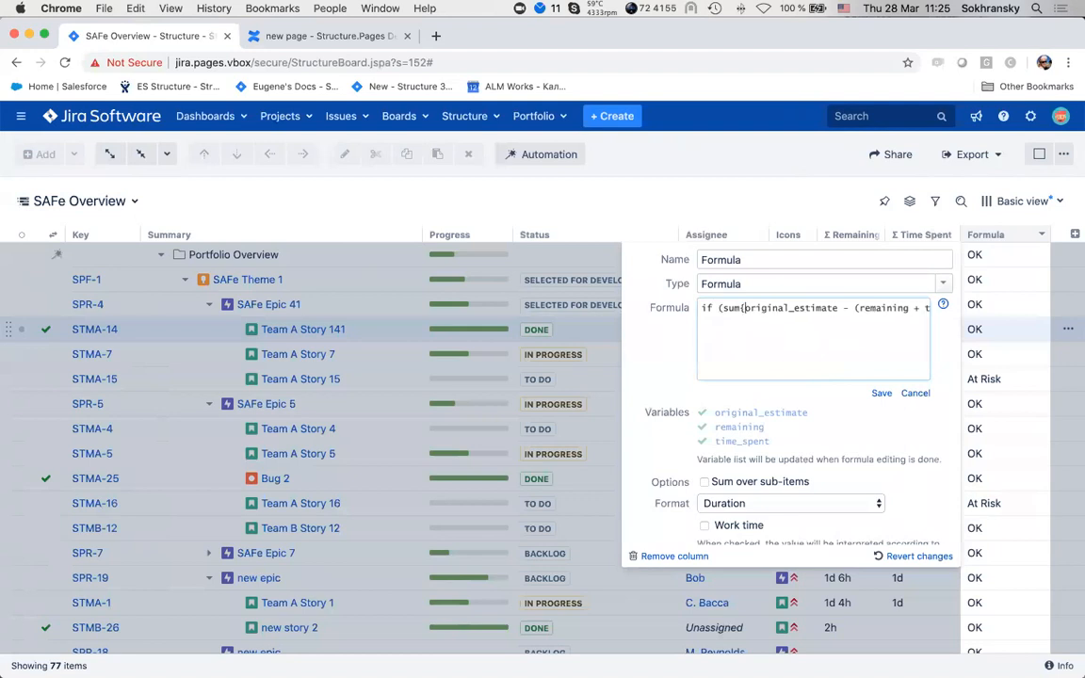
scroll(794, 302, right, 3)
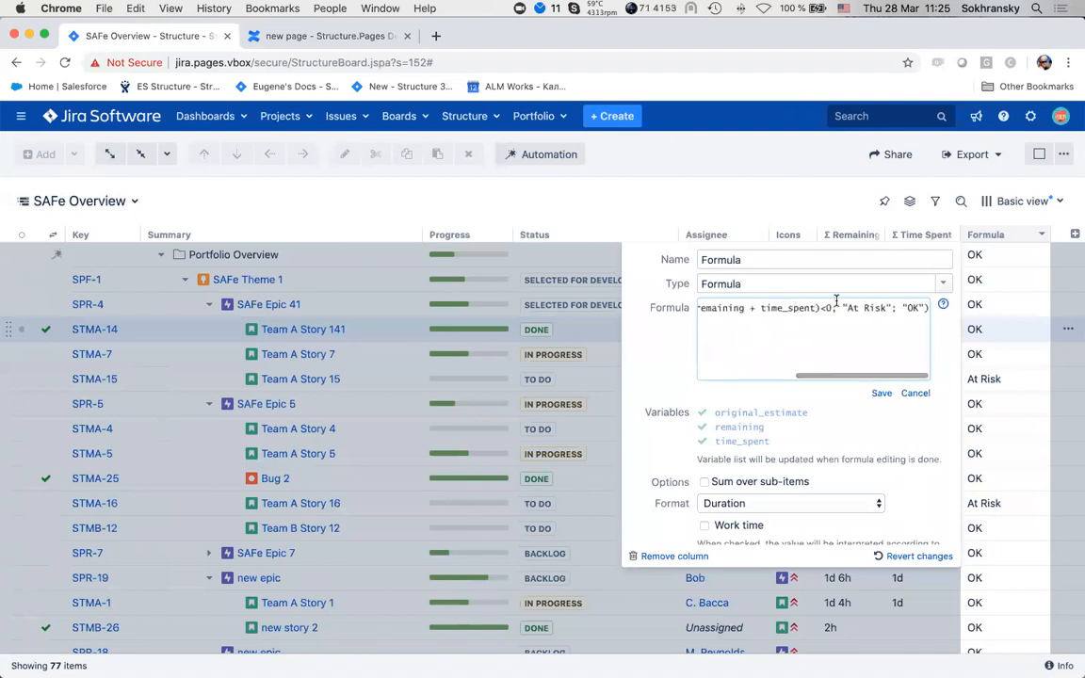
click(829, 308)
text(})
click(881, 393)
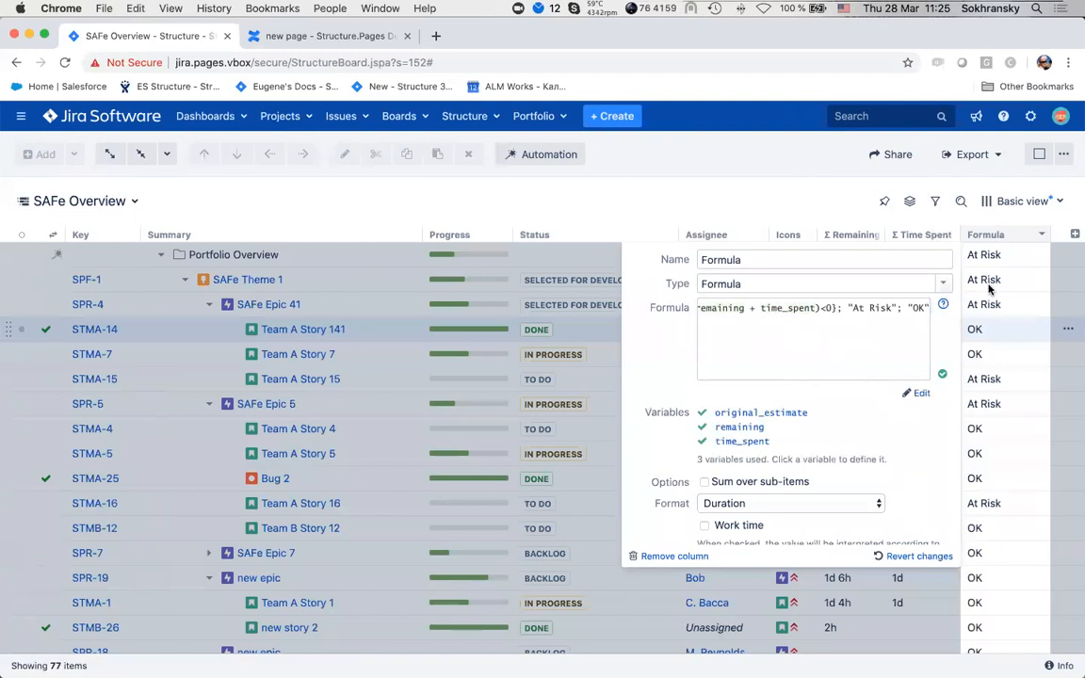
click(782, 206)
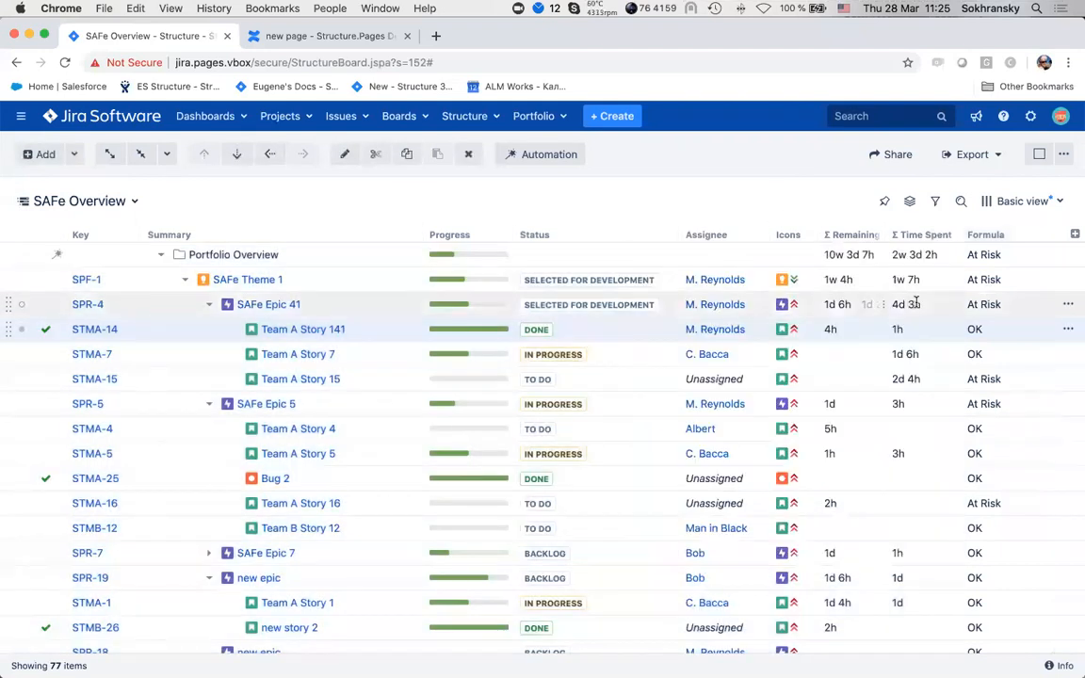
scroll(1002, 377, down, 5)
scroll(985, 377, up, 5)
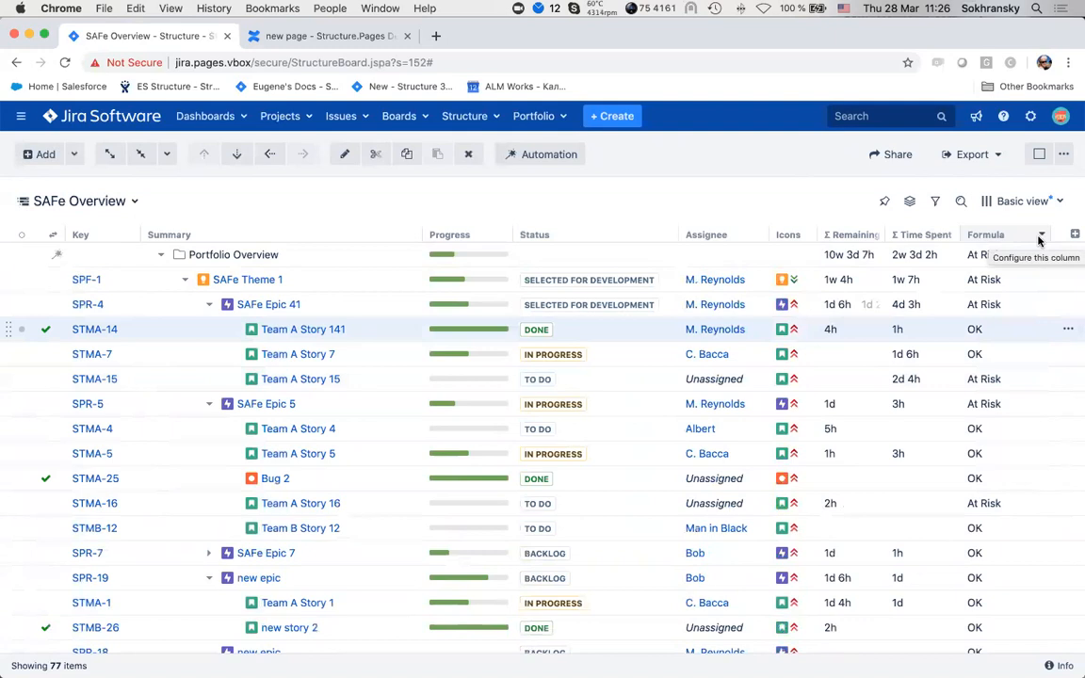
Add {color:red} before the At Risk text in the formula and {color} after its closing quote, and save it.
click(1040, 235)
scroll(874, 314, right, 5)
click(844, 308)
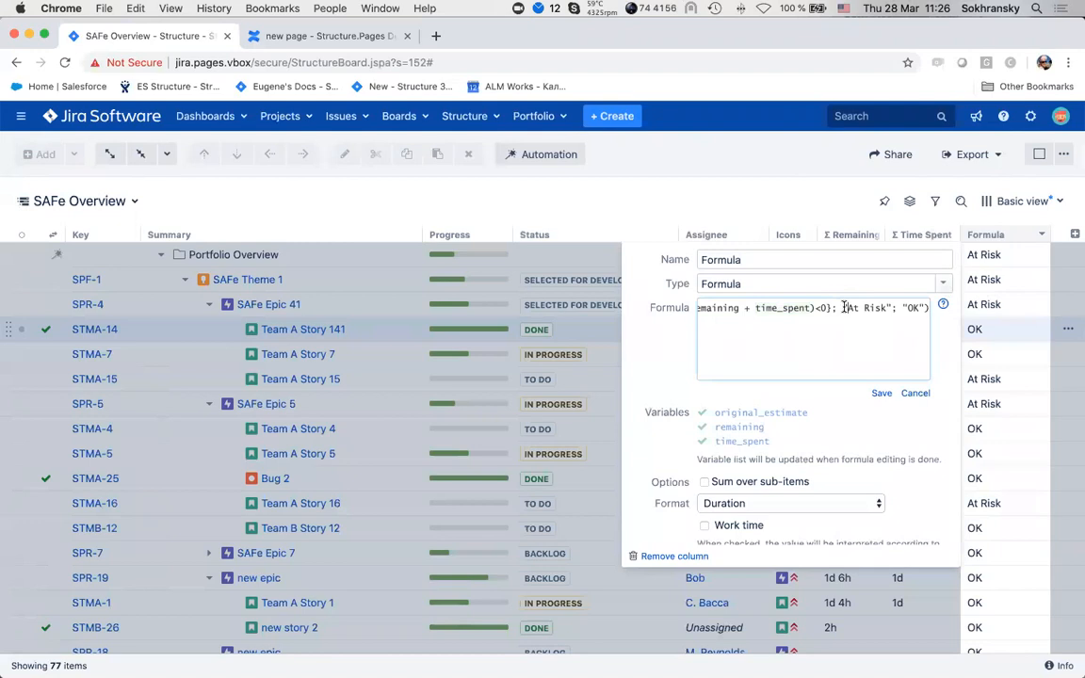
text({color:red}At Risk")
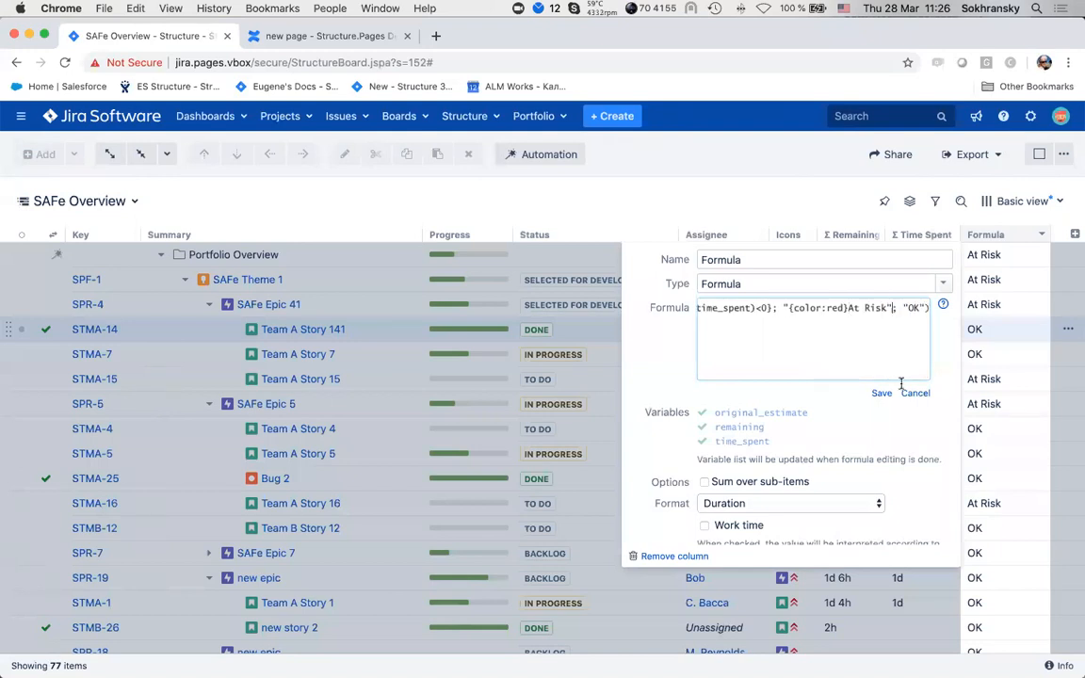
text({color})
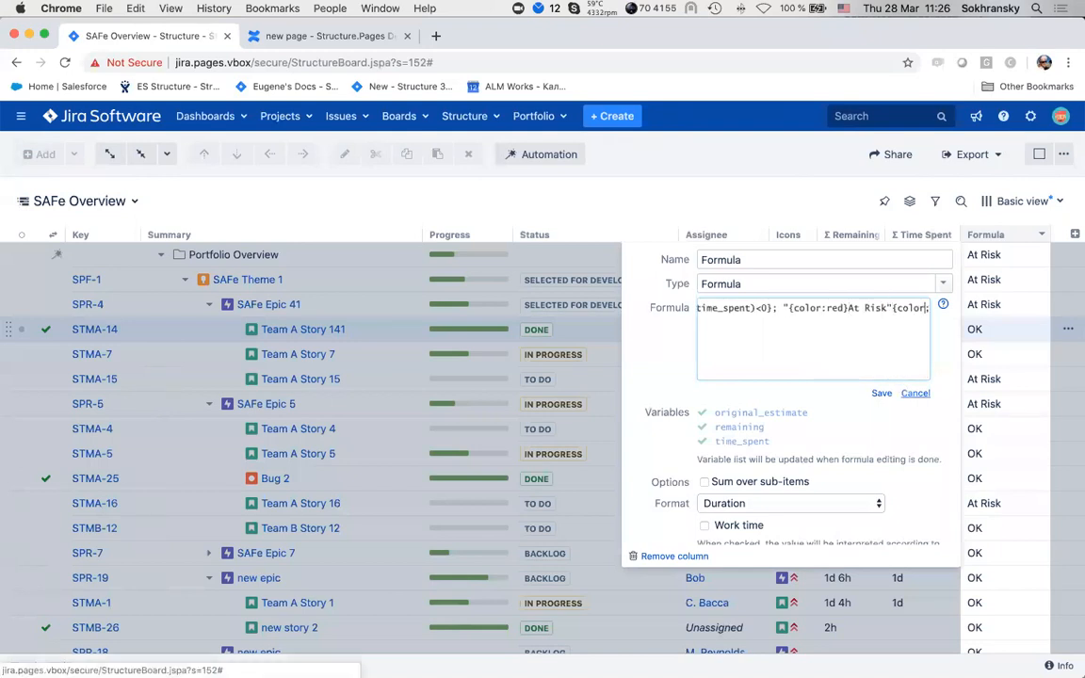
click(883, 394)
Move the closing quote behind {color} so the formula's text reads "{color:red}At Risk{color}", and save it.
click(887, 311)
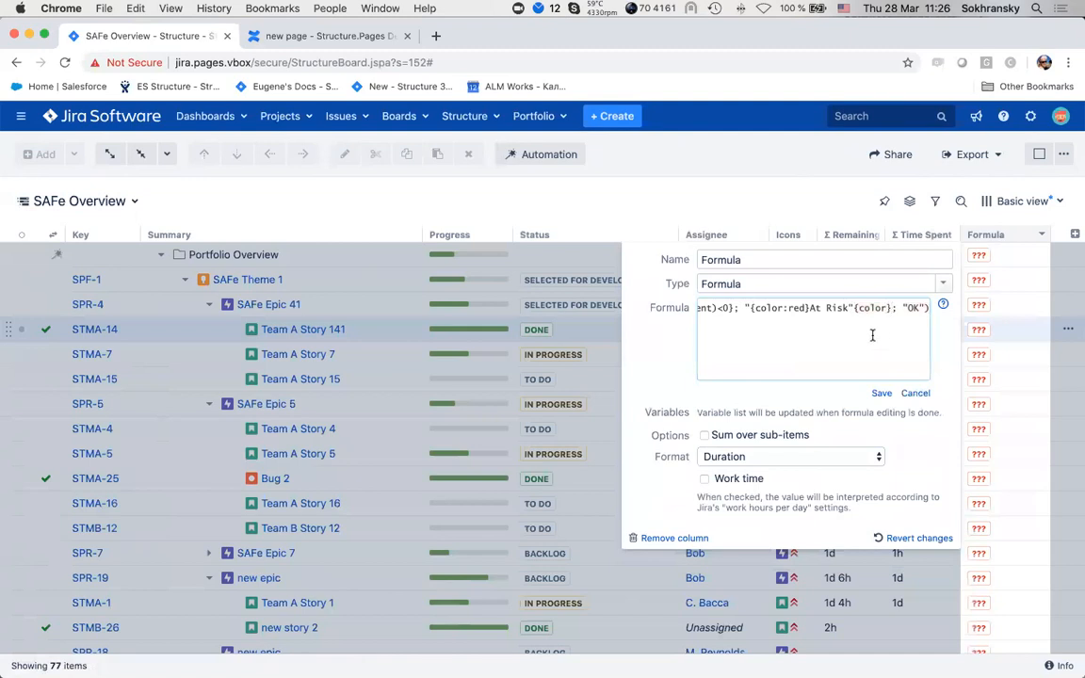
text(")
key(Left)
key(Left)
key(Left)
key(Left)
key(BackSpace)
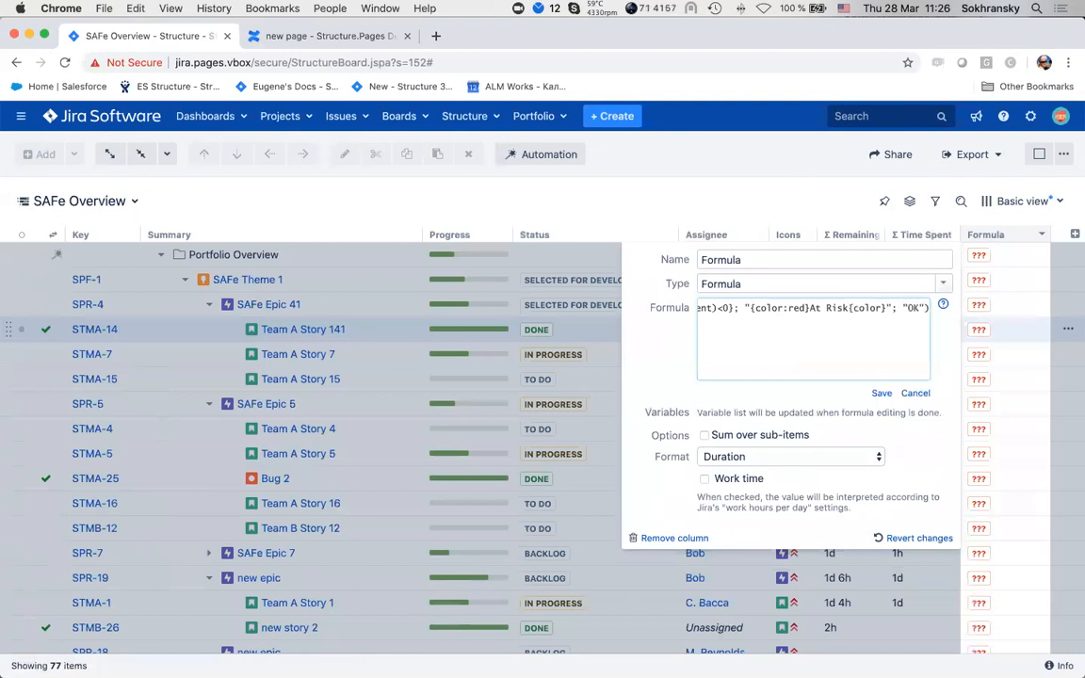
click(882, 393)
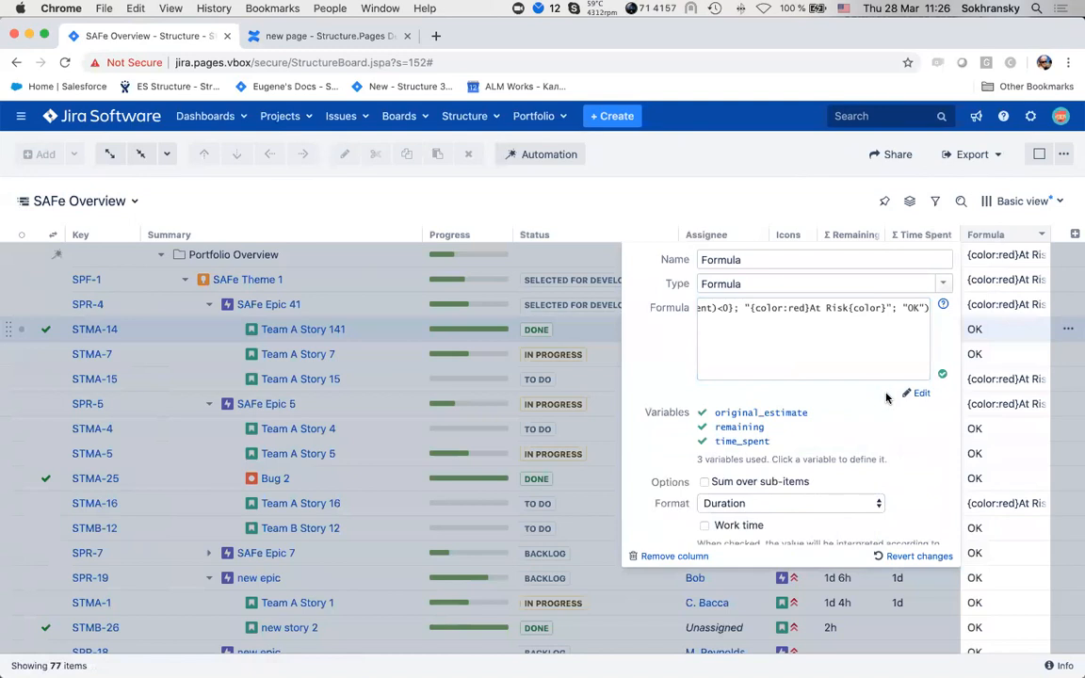
Set the formula column's format to Wiki Markup and replace its At Risk string with the #EF4B59 At Risk panel markup from the Confluence new page.
click(865, 502)
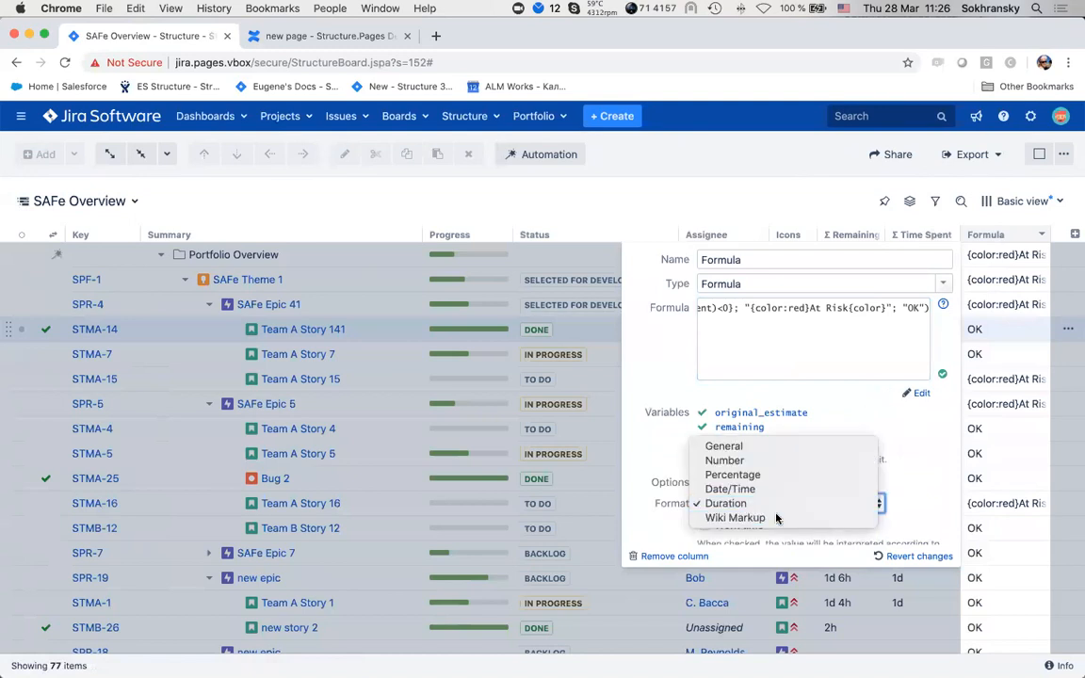
click(776, 518)
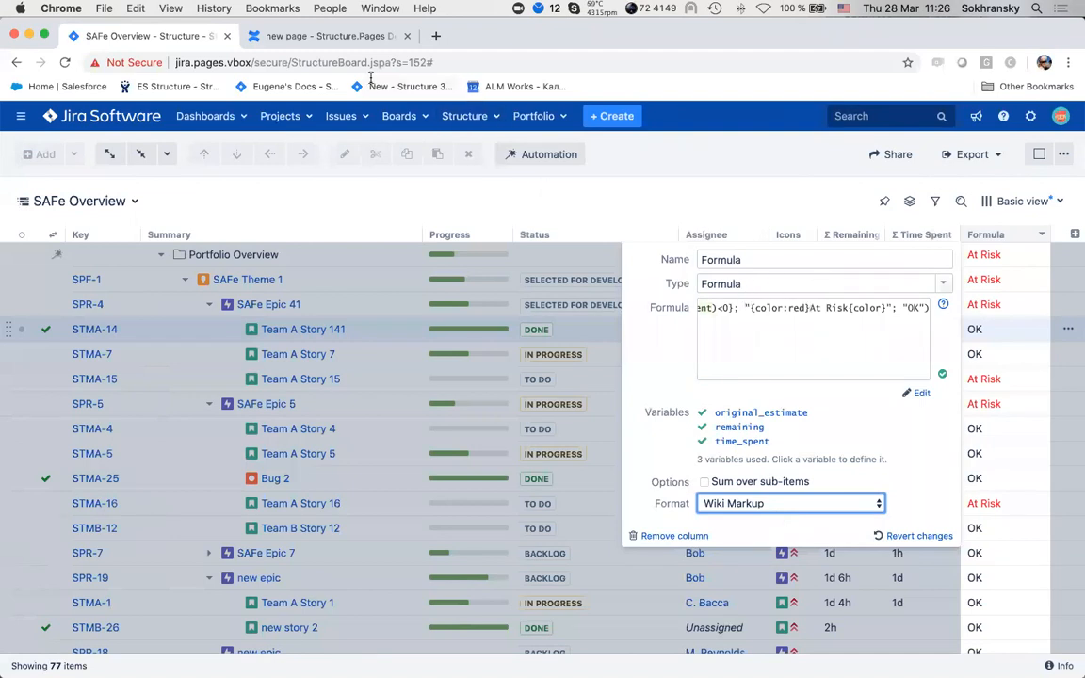
click(351, 36)
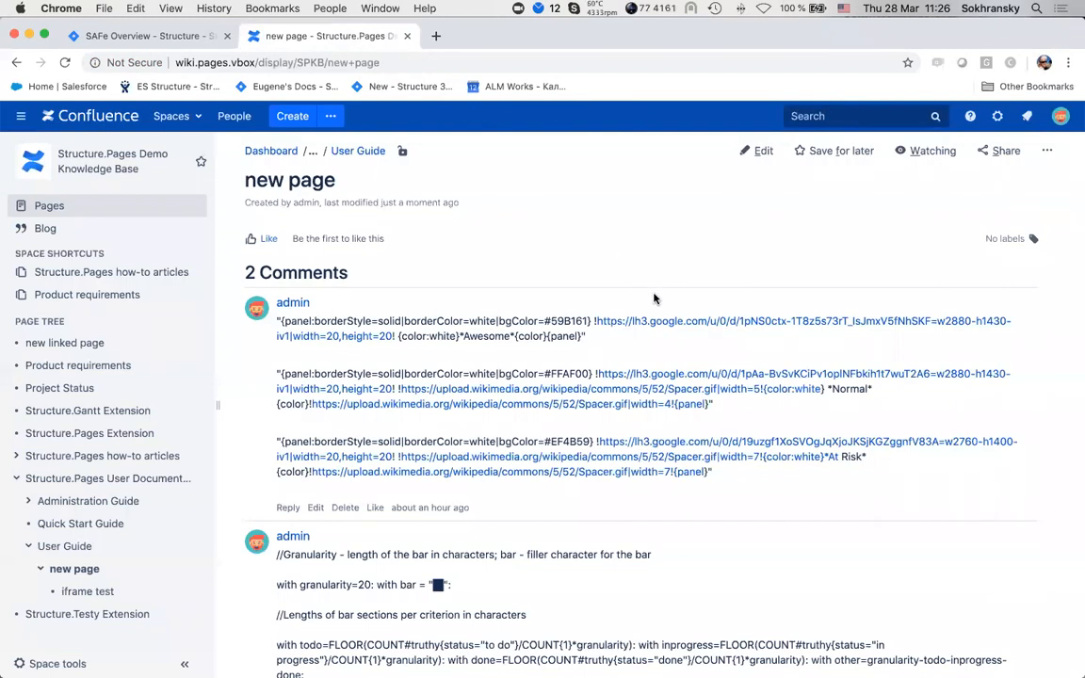
drag(728, 473, 276, 443)
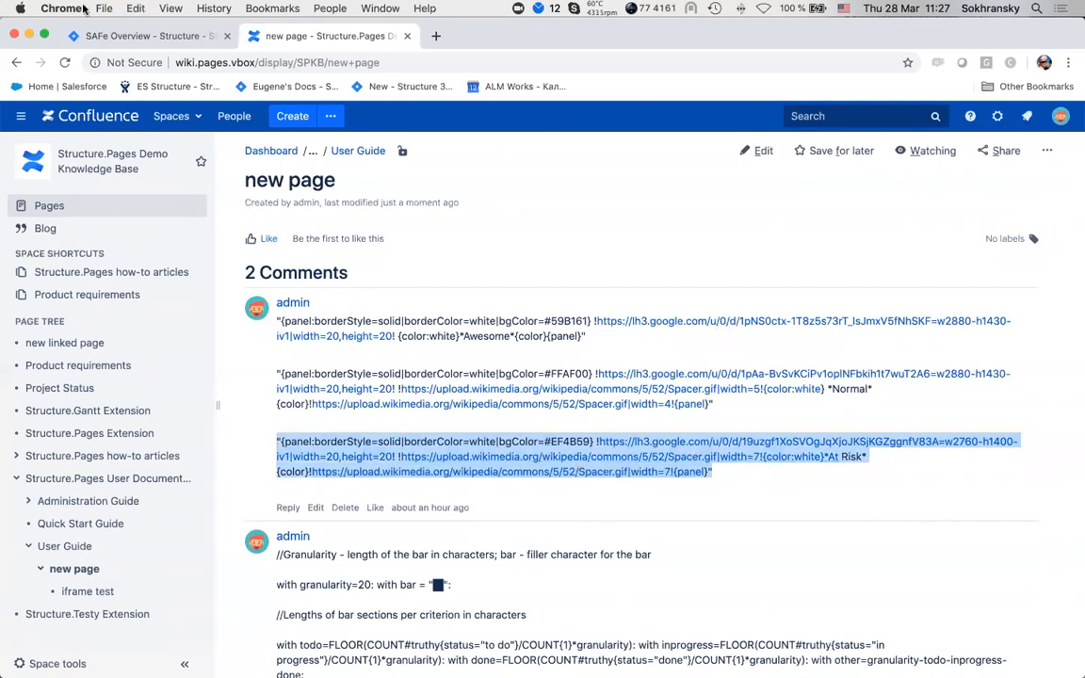
click(135, 36)
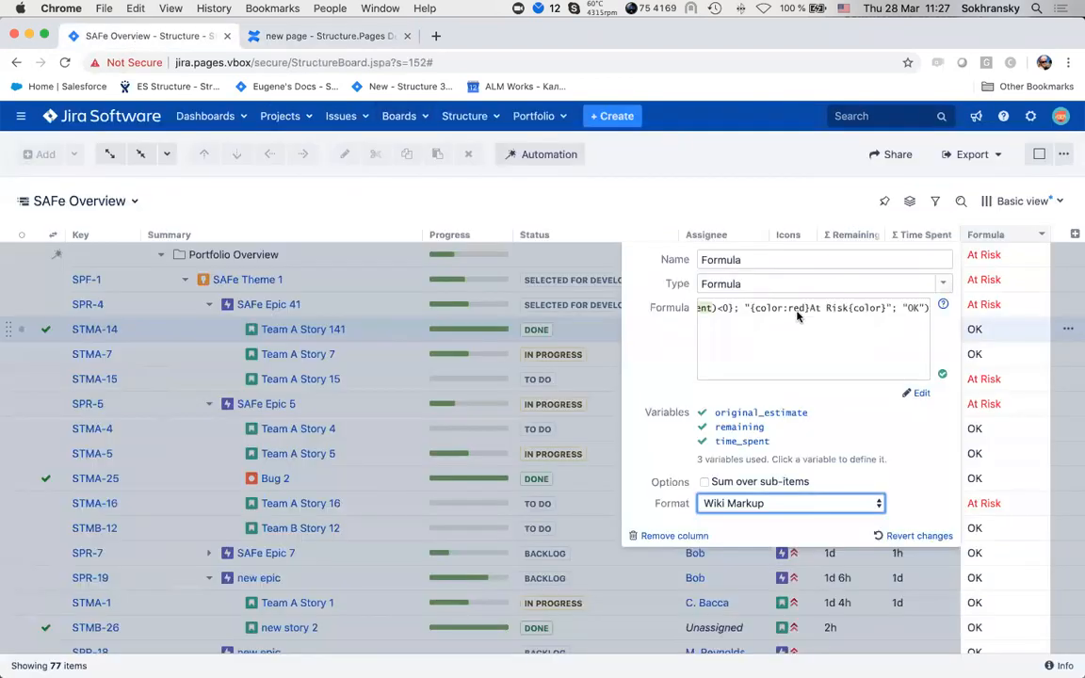
click(865, 313)
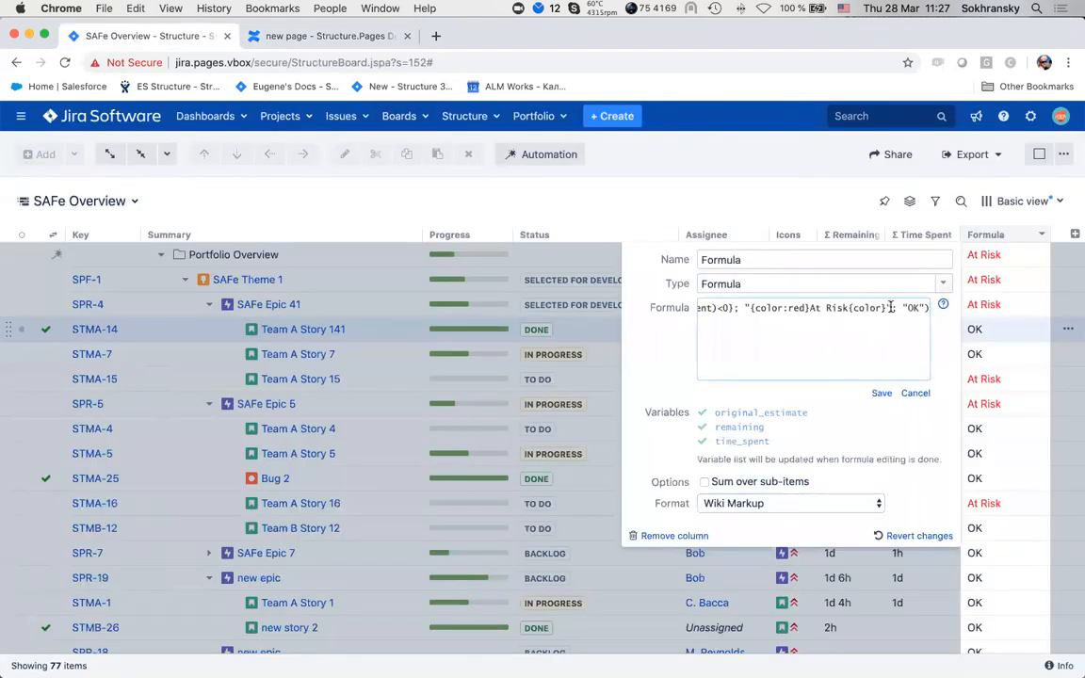
drag(890, 307, 747, 308)
key(cmd+v)
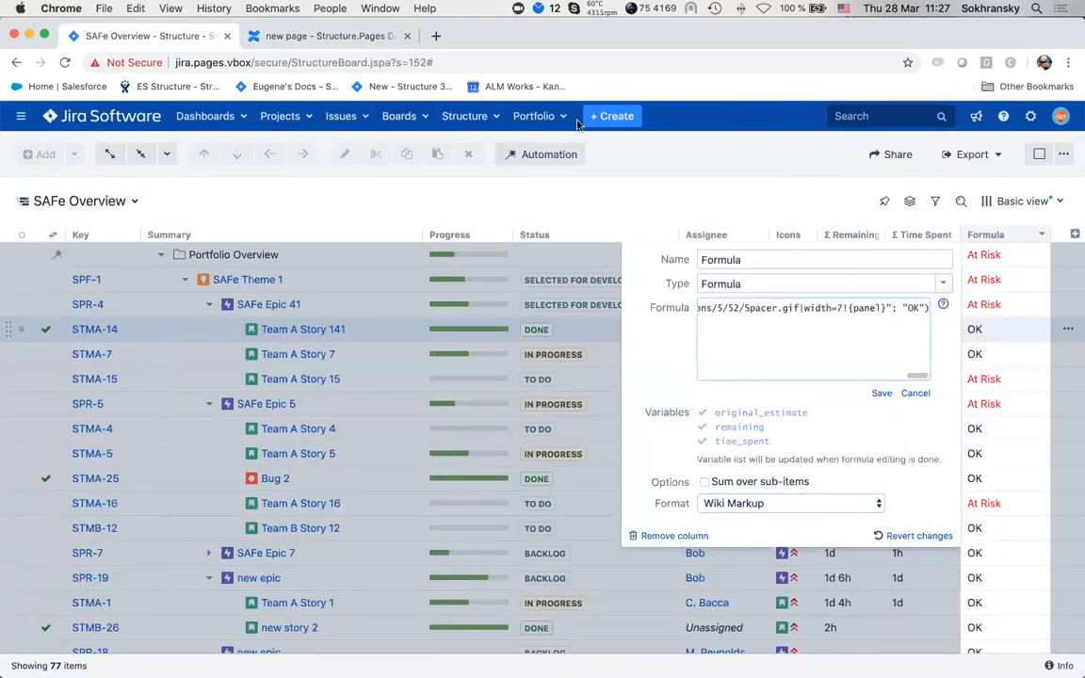
Replace "OK" in the formula with the #59B161 Awesome panel markup copied from the Confluence new page, and save the formula.
click(315, 36)
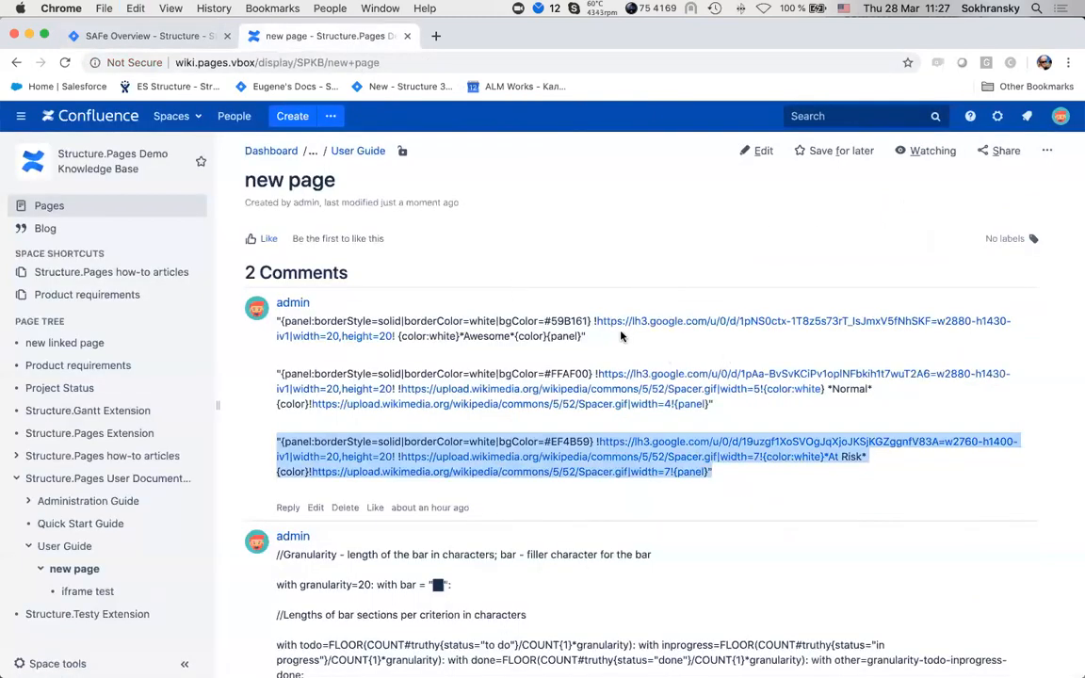
drag(586, 336, 273, 327)
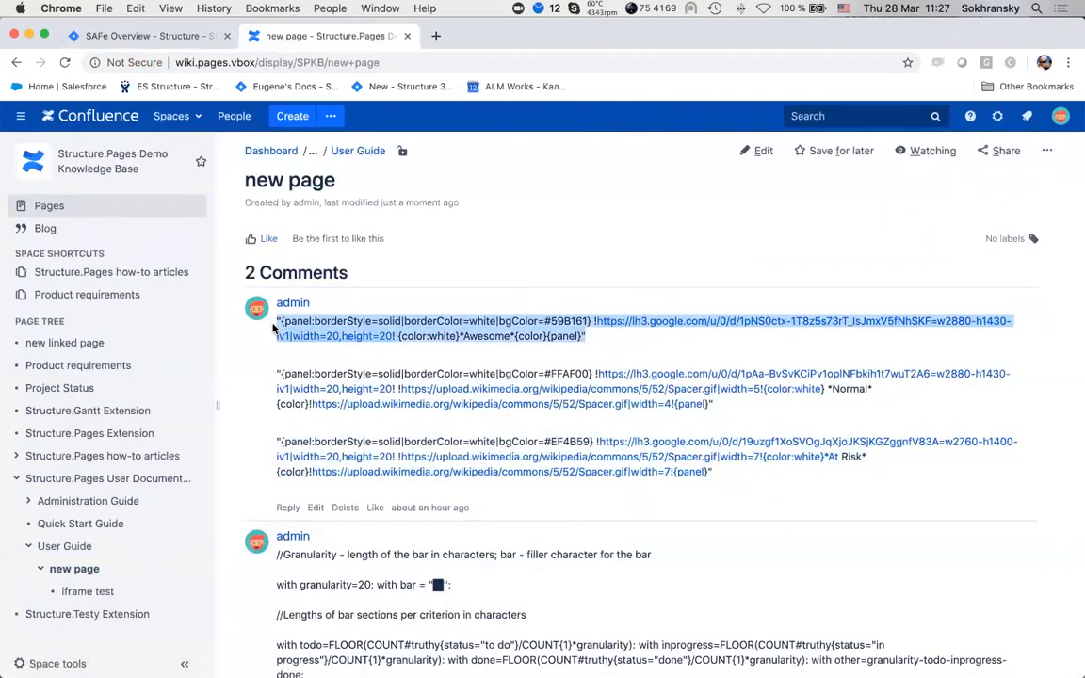
click(184, 36)
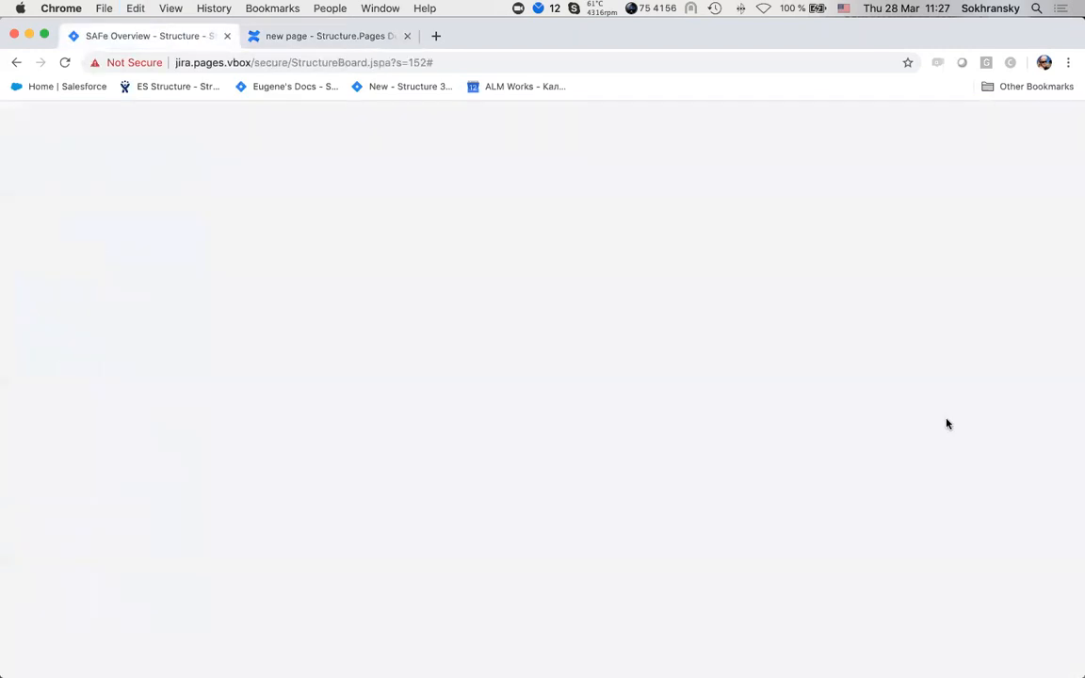
scroll(889, 347, right, 4)
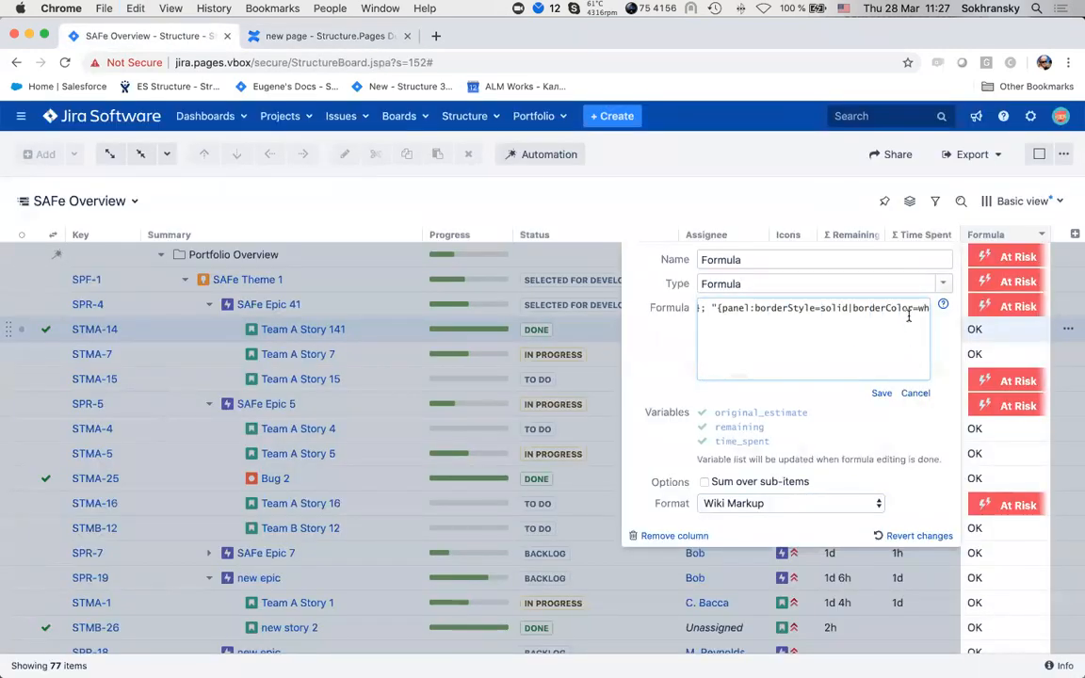
scroll(841, 337, right, 10)
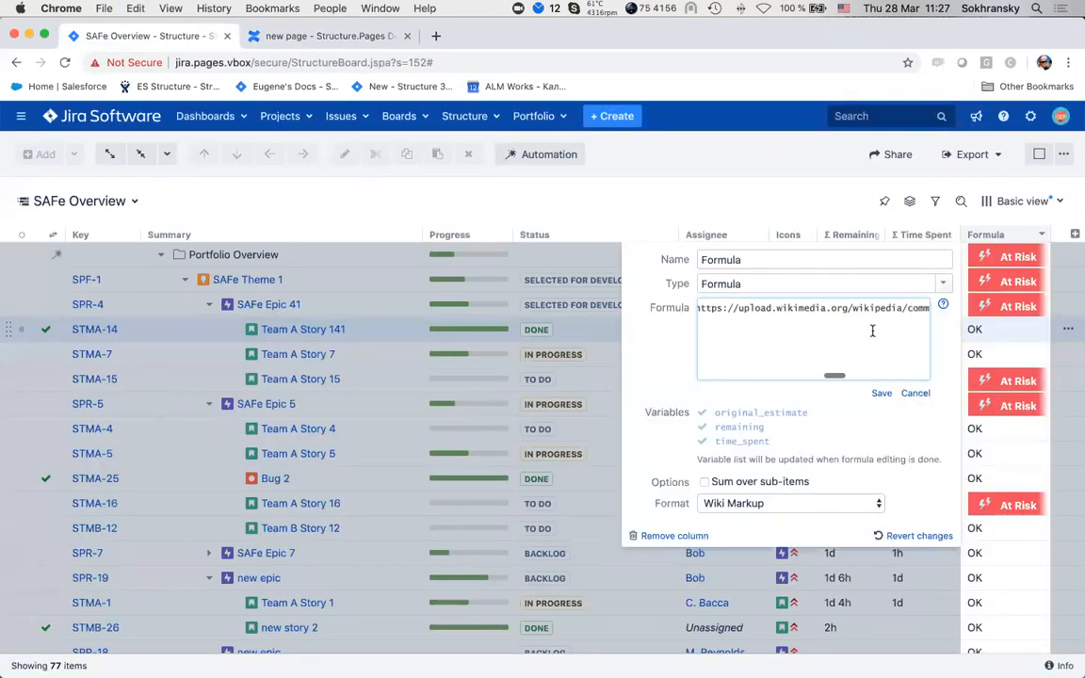
scroll(872, 331, right, 5)
drag(924, 308, 906, 307)
key(super+v)
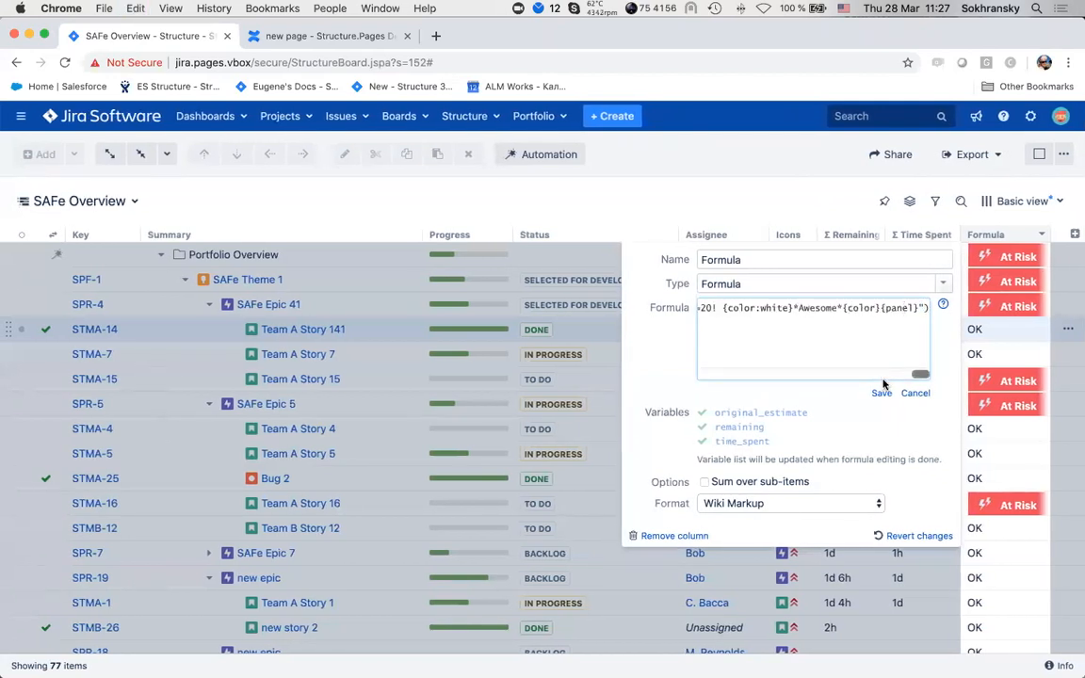
click(883, 392)
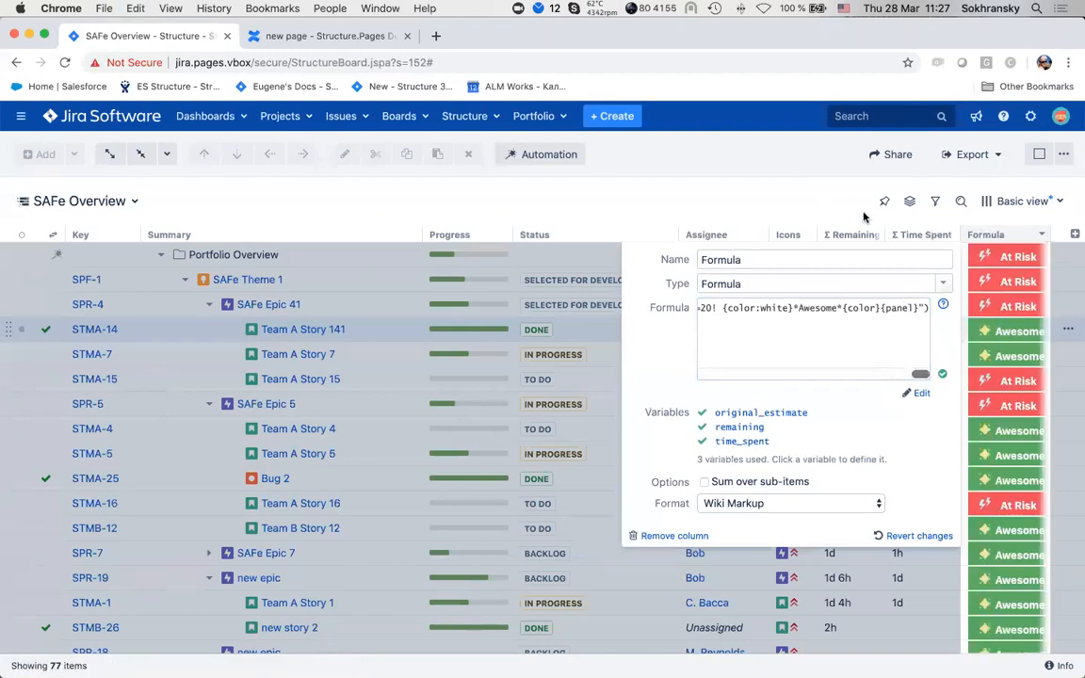
Move the Formula column between Status and Assignee and widen it to fit the full status panels.
click(823, 206)
drag(985, 234, 796, 234)
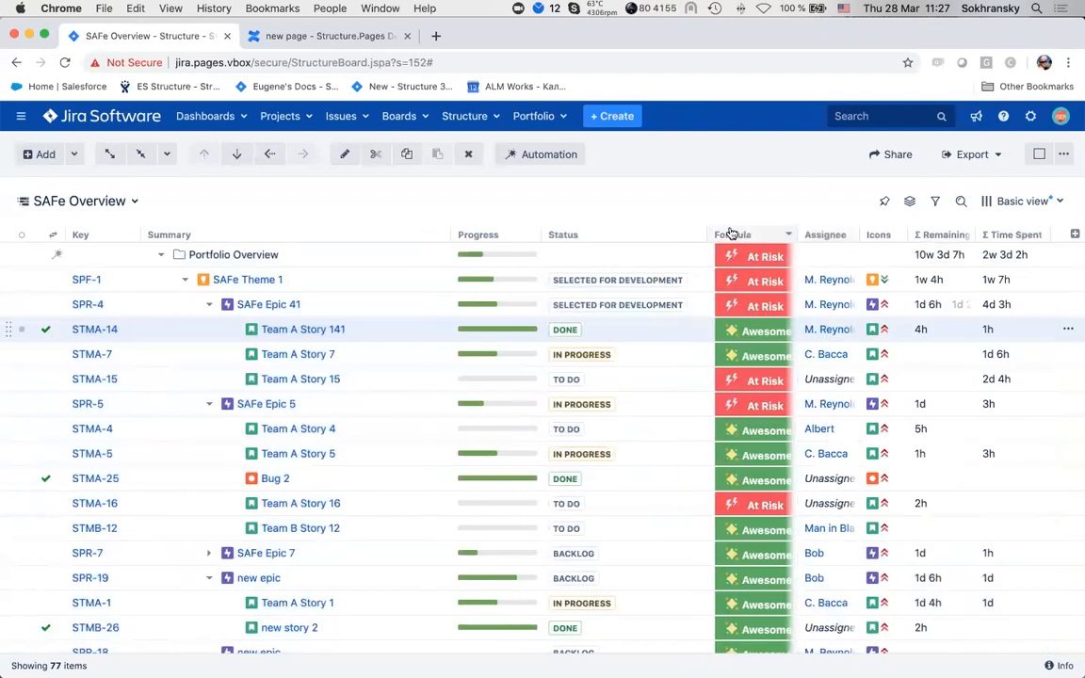
drag(707, 229, 668, 231)
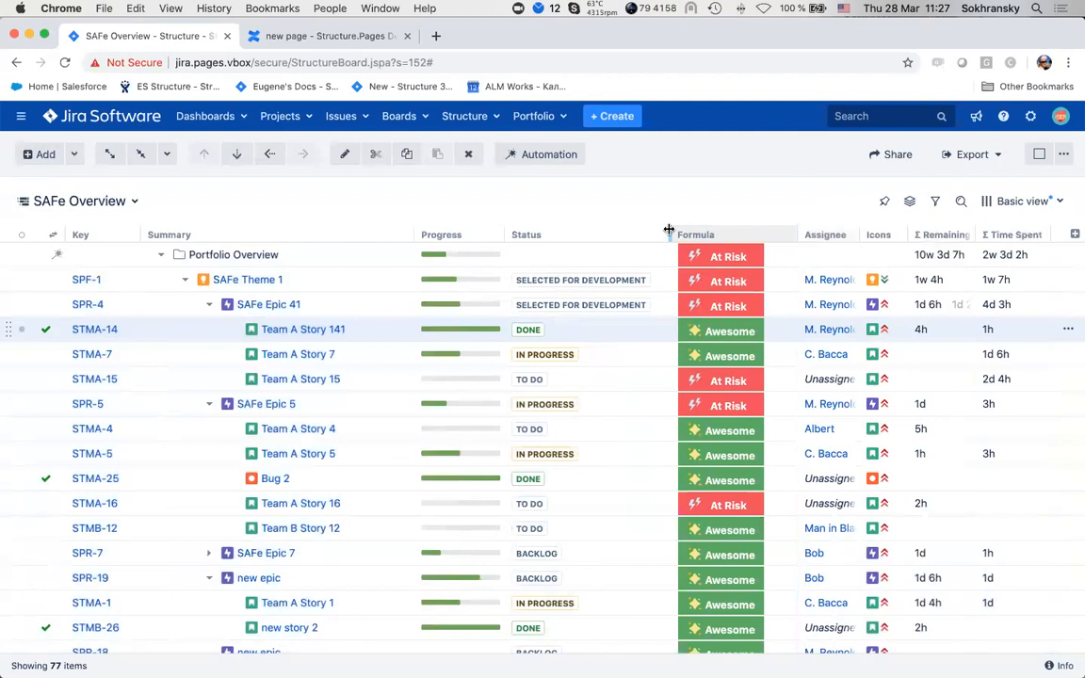
Open the formula help from the column options and browse the Expr Function Reference, Aggregate Function Reference and Wiki Markup in Formula Columns pages.
click(789, 236)
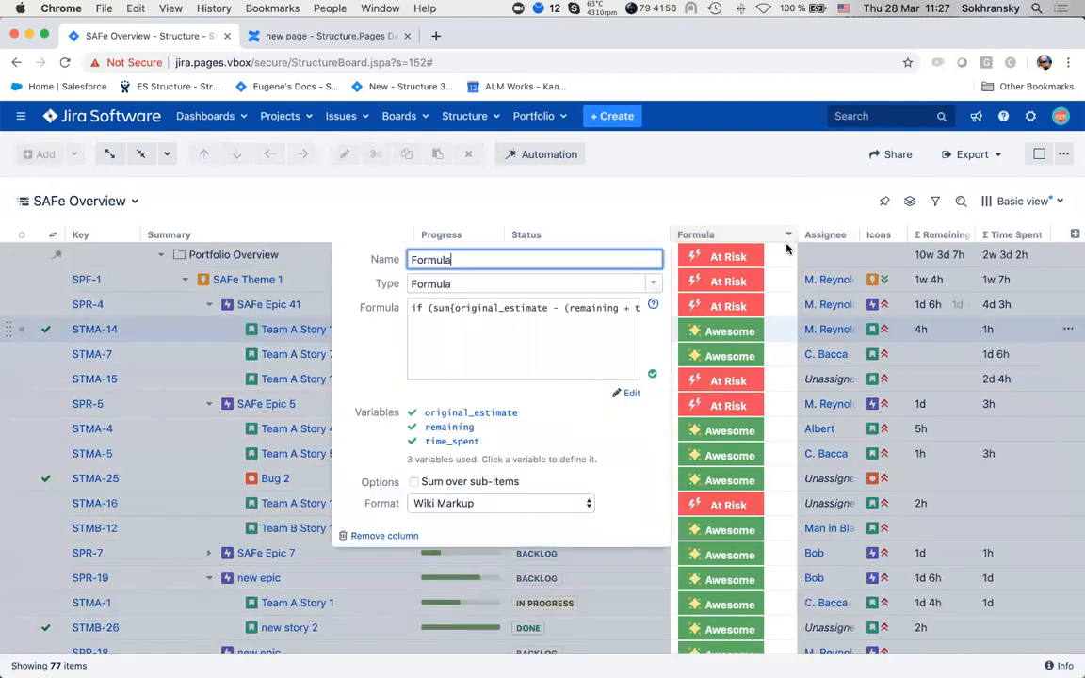
click(651, 309)
click(366, 42)
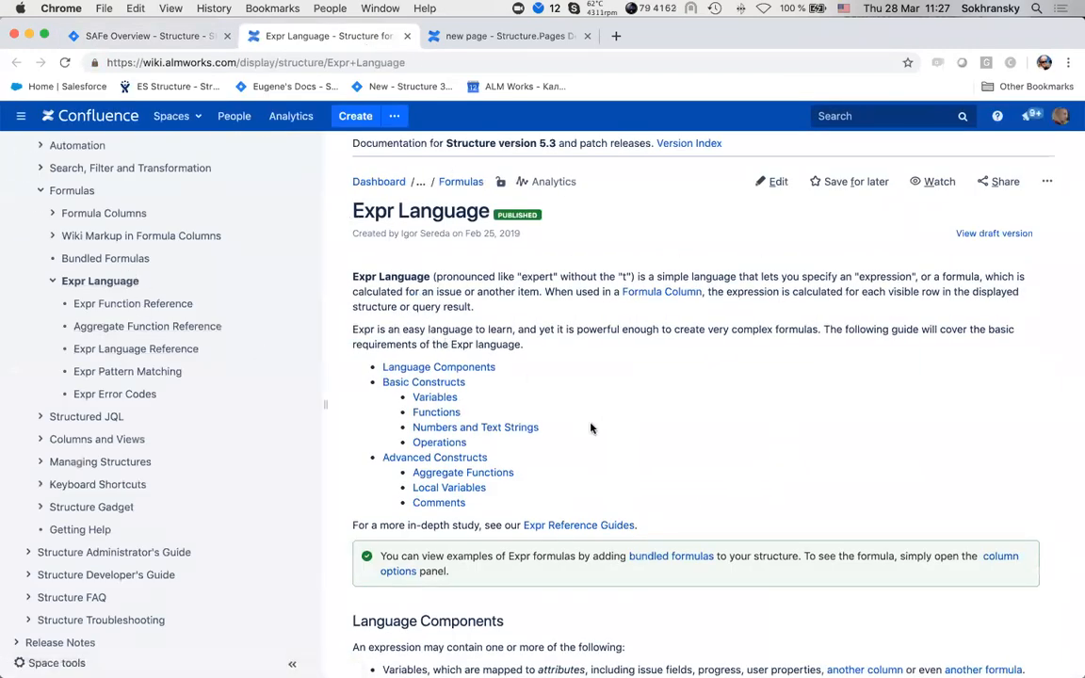
click(123, 304)
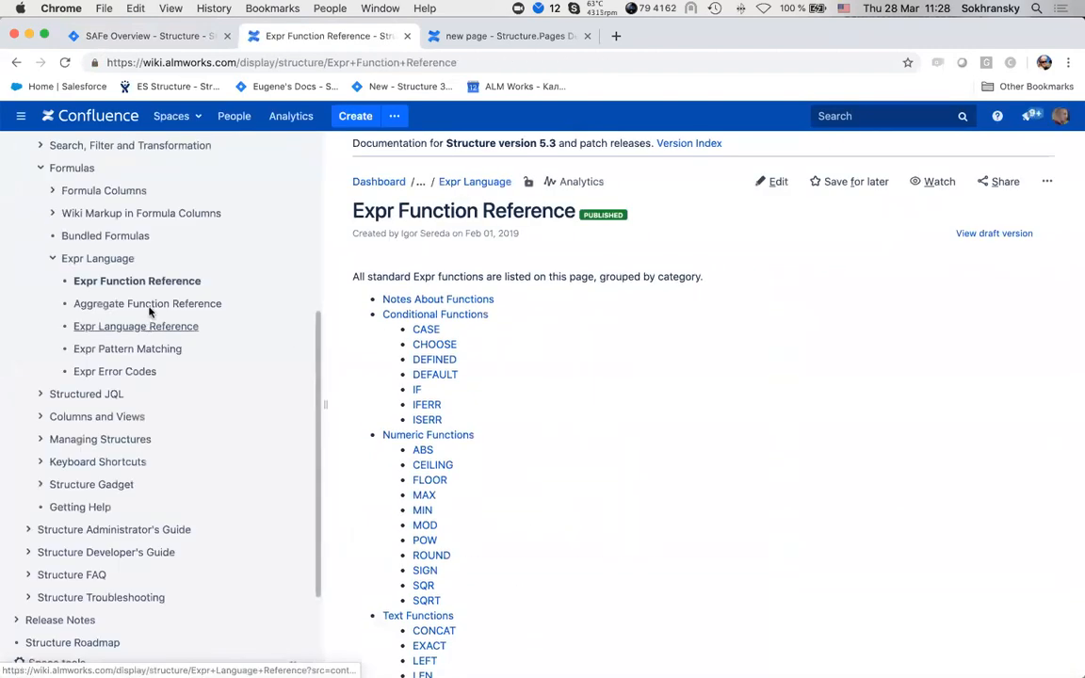
click(151, 307)
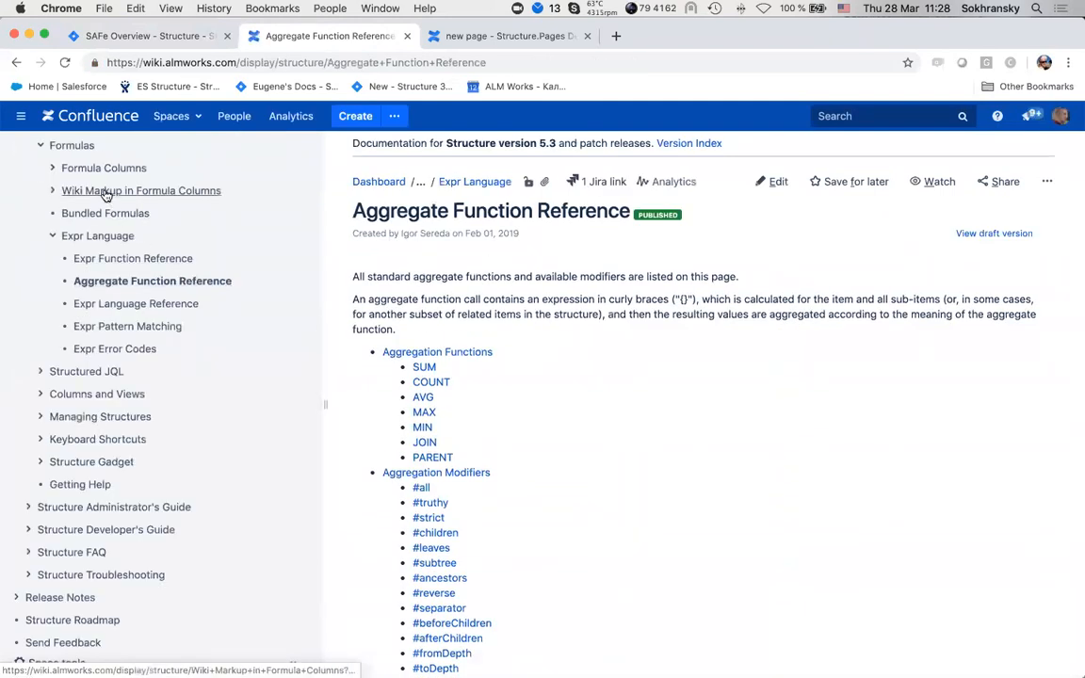
click(64, 190)
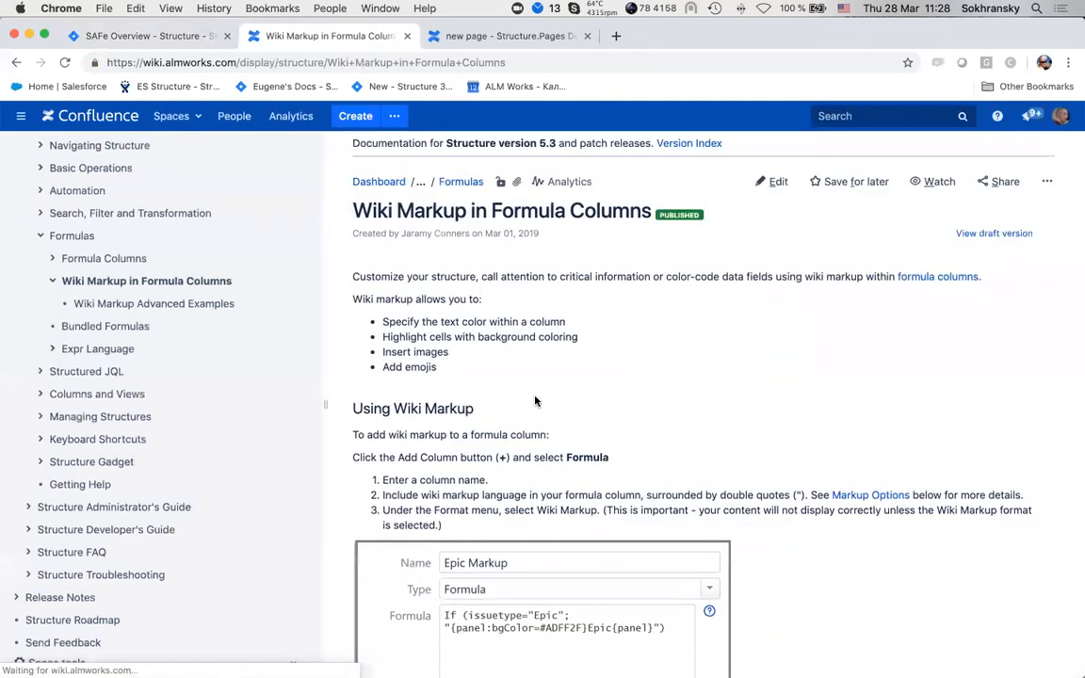
scroll(535, 402, down, 15)
scroll(537, 402, down, 10)
scroll(535, 395, down, 5)
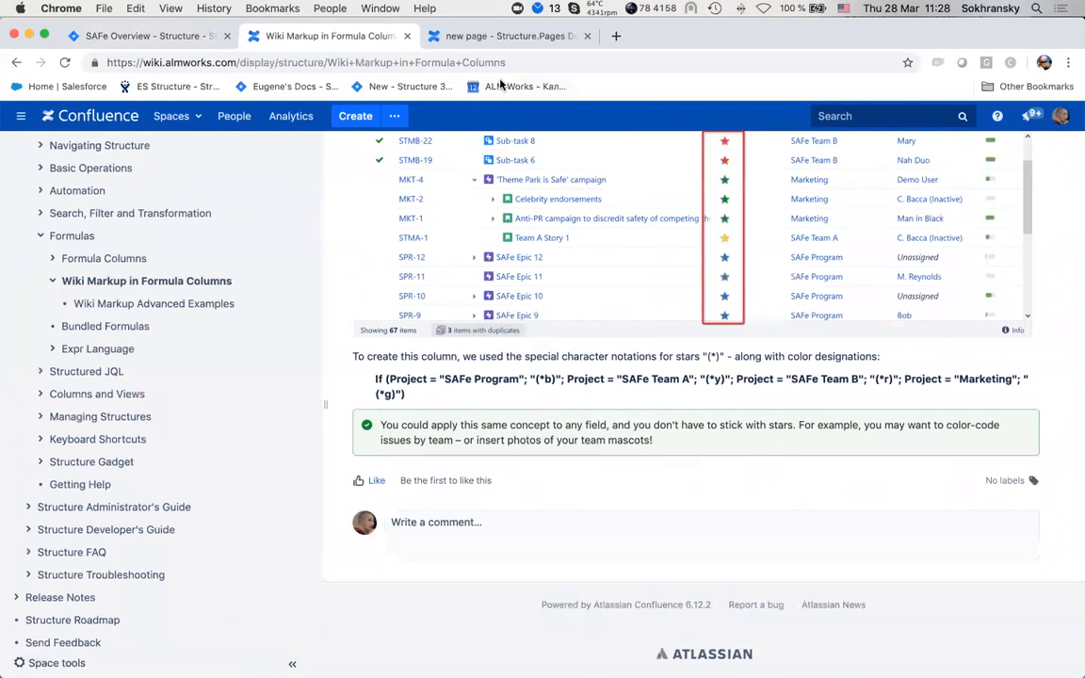
Examine the bar chart formula in the second comment of the Confluence new page, and return to the SAFe Overview structure.
click(514, 36)
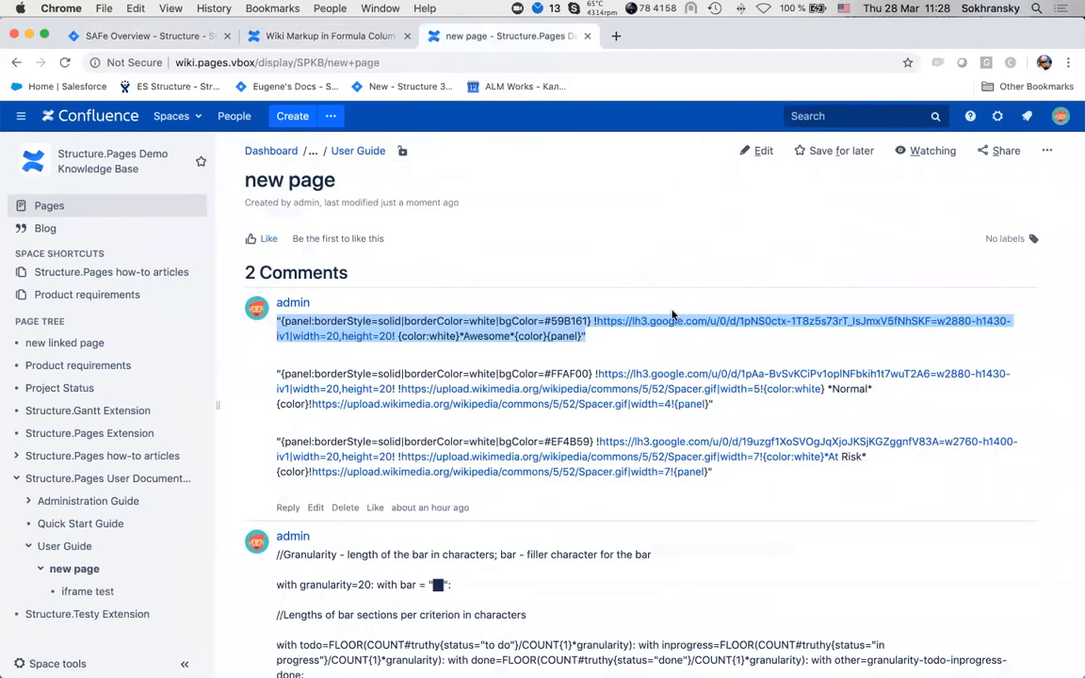
scroll(700, 246, down, 3)
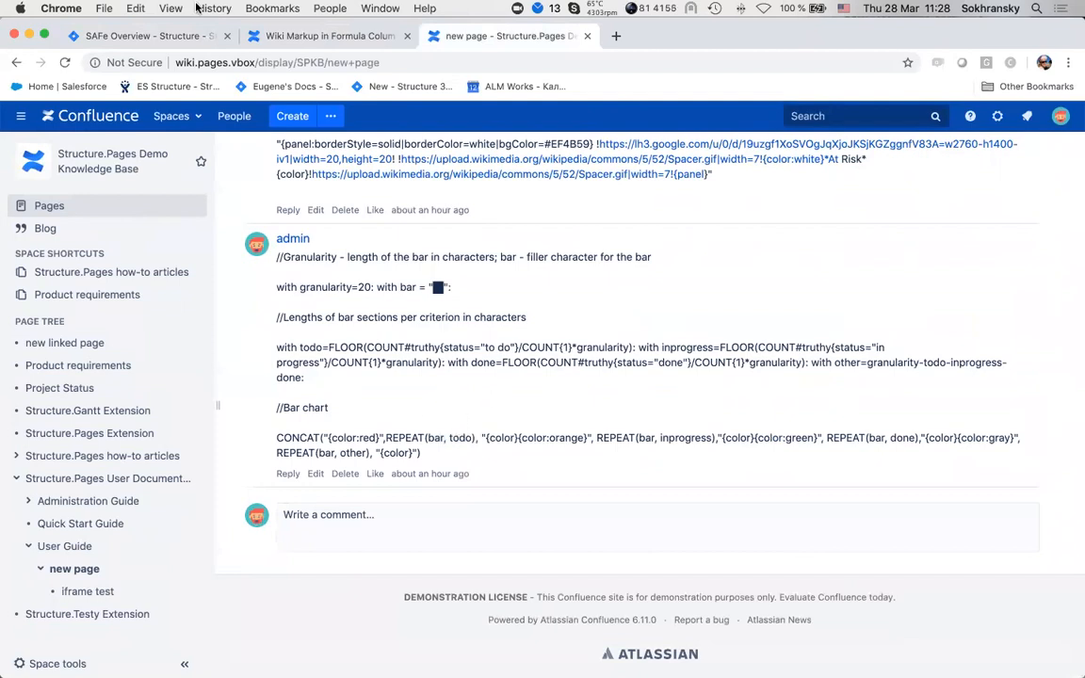
click(150, 36)
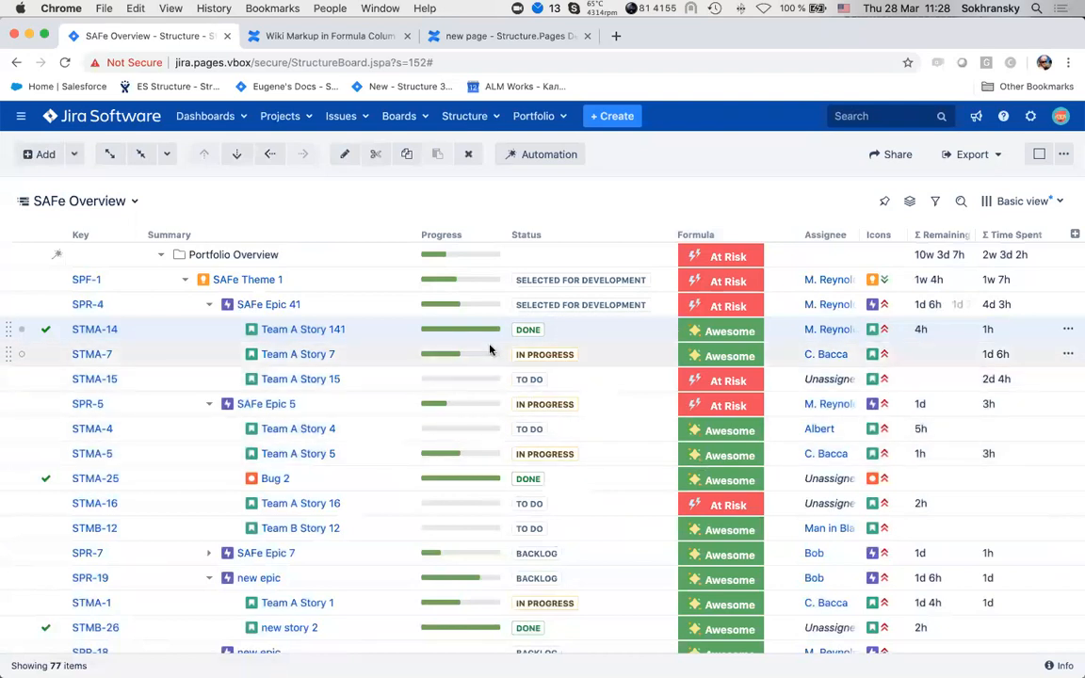
mouse_move(490, 349)
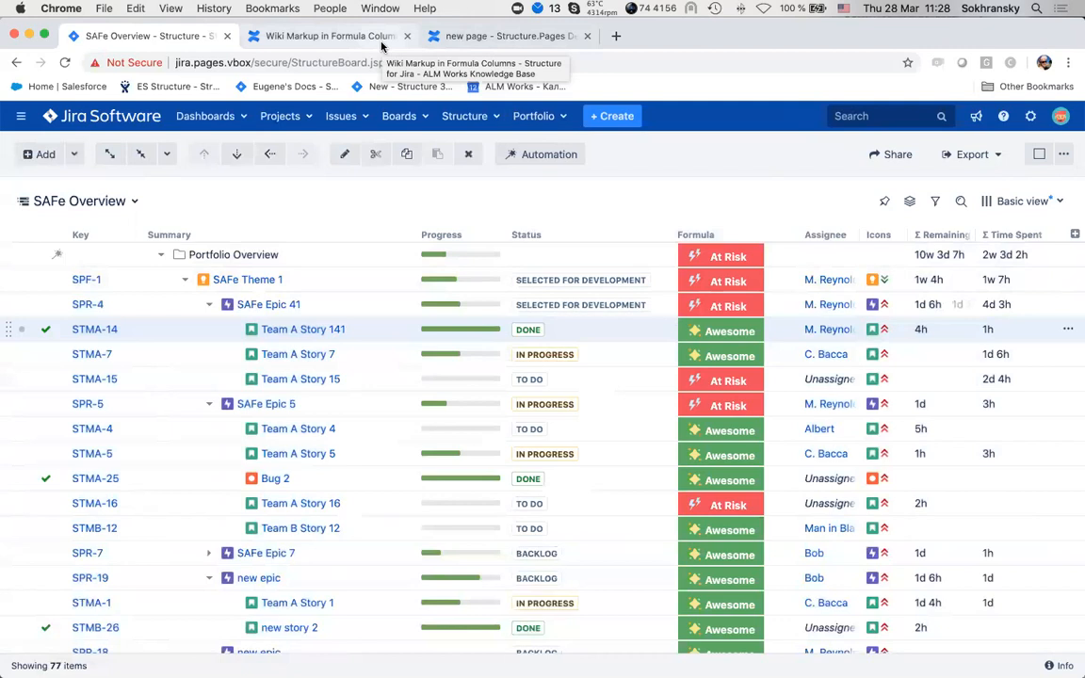
Copy the whole bar chart formula from the Confluence new page's second comment and add another Formula column to SAFe Overview.
click(476, 42)
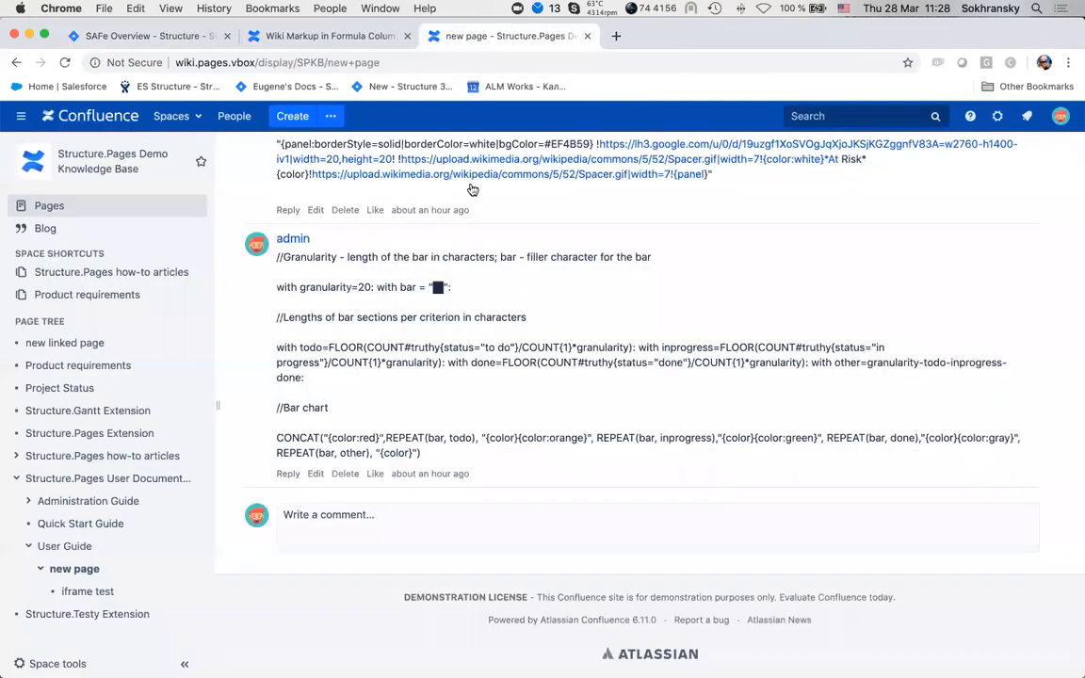
drag(450, 459, 273, 263)
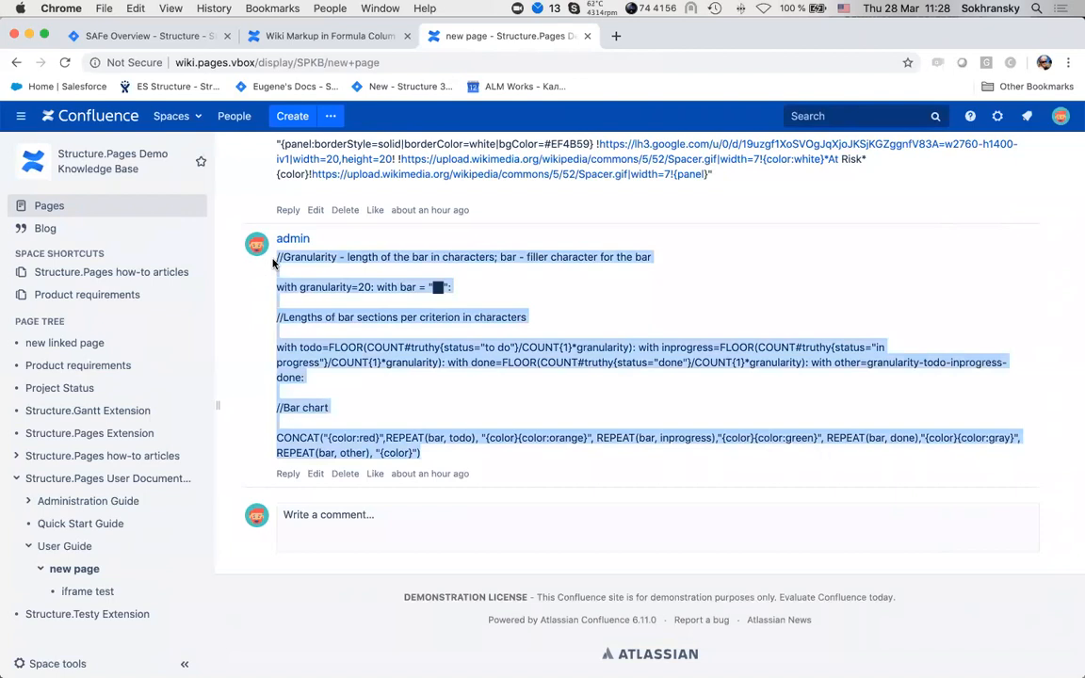
click(188, 38)
click(1075, 234)
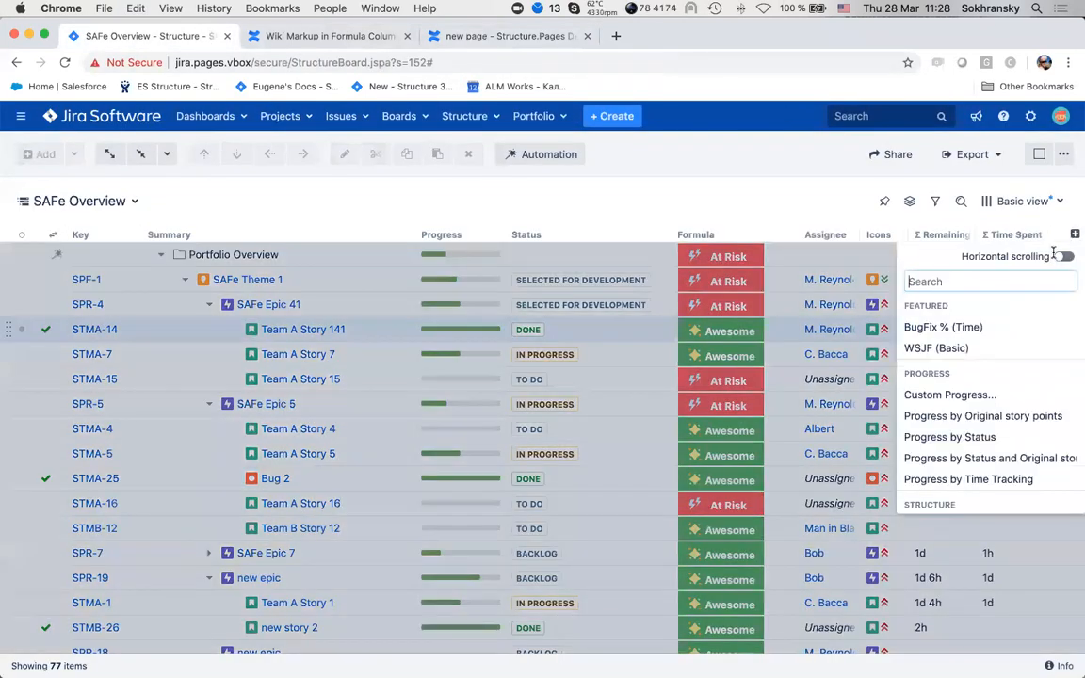
text(form)
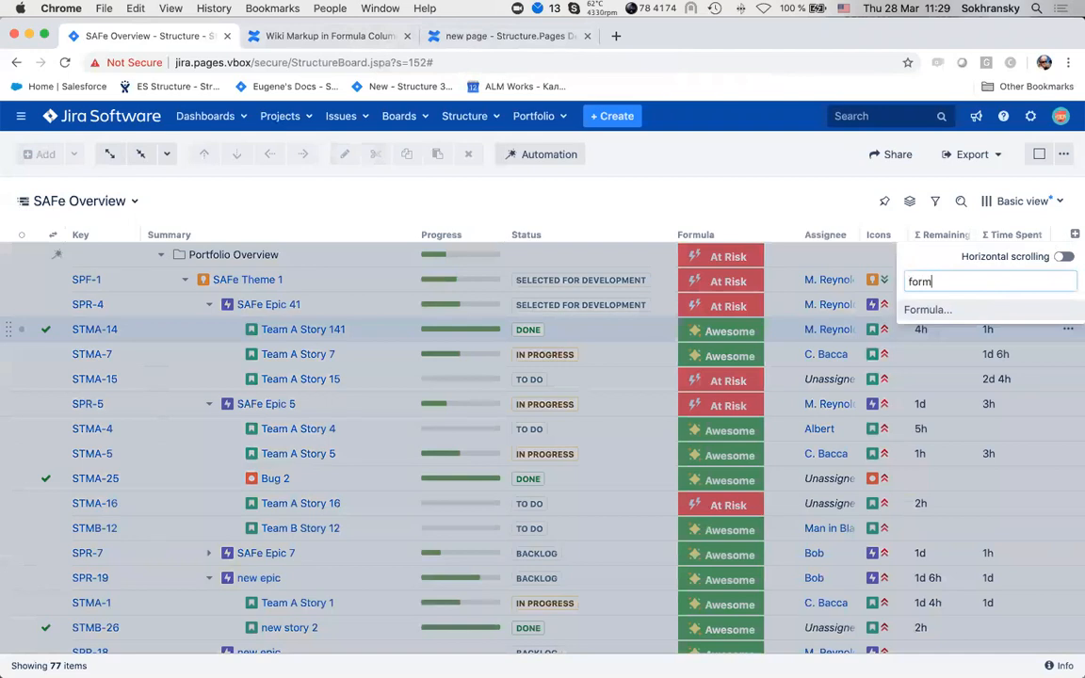
key(Return)
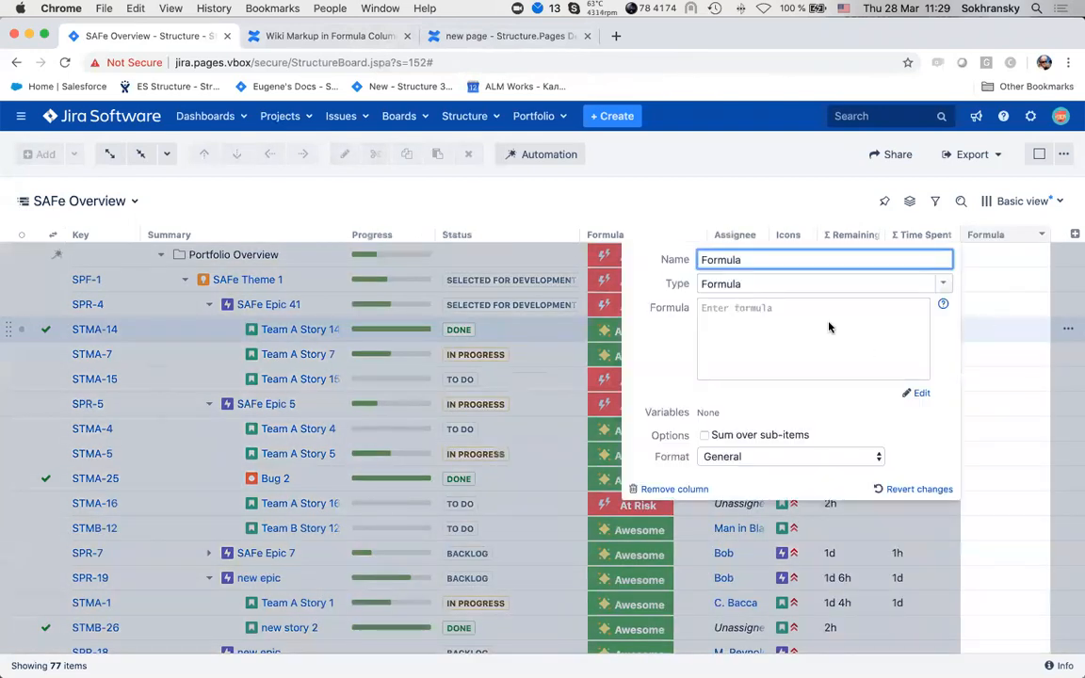
Paste the copied bar chart formula into the new Formula column, save it, and set the column's format to Wiki Markup.
key(super+v)
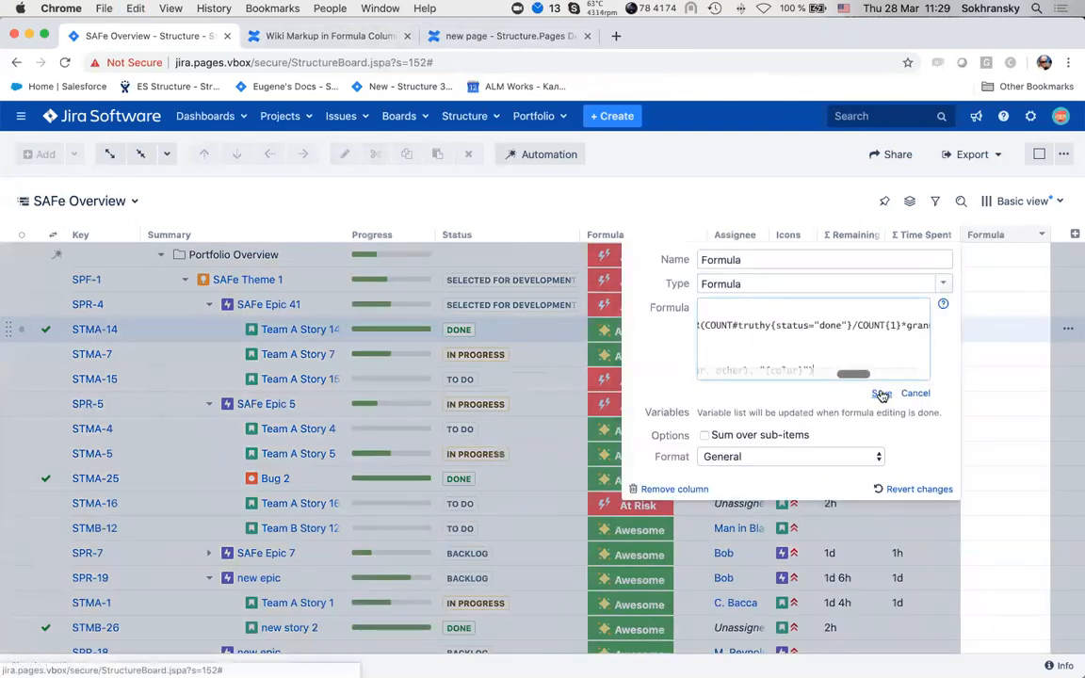
click(880, 393)
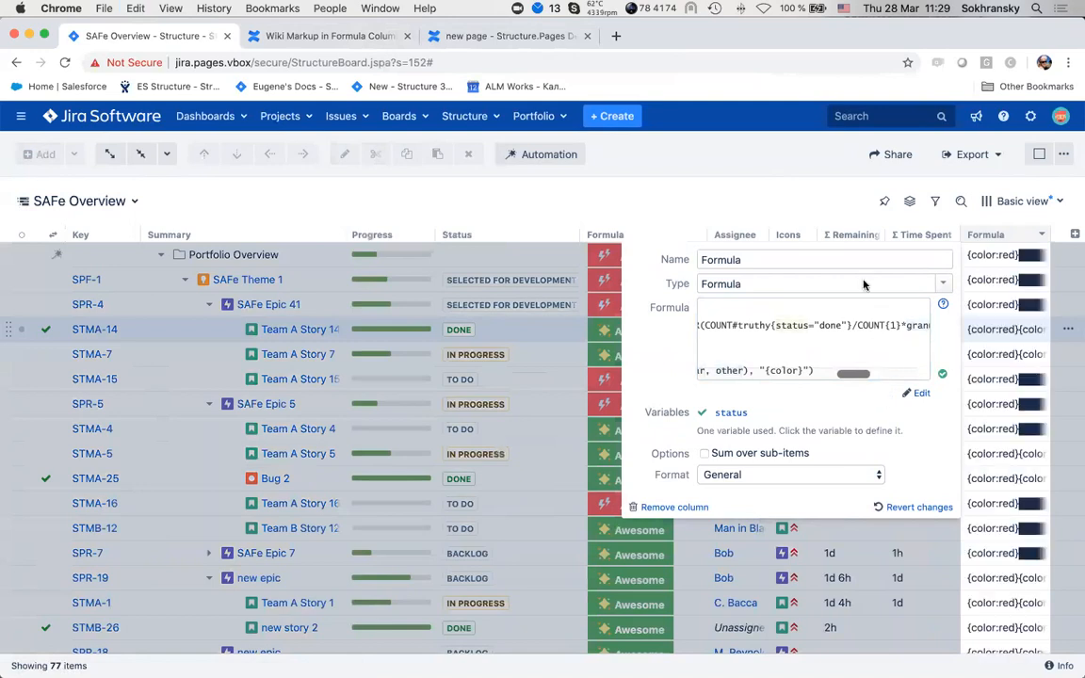
click(815, 475)
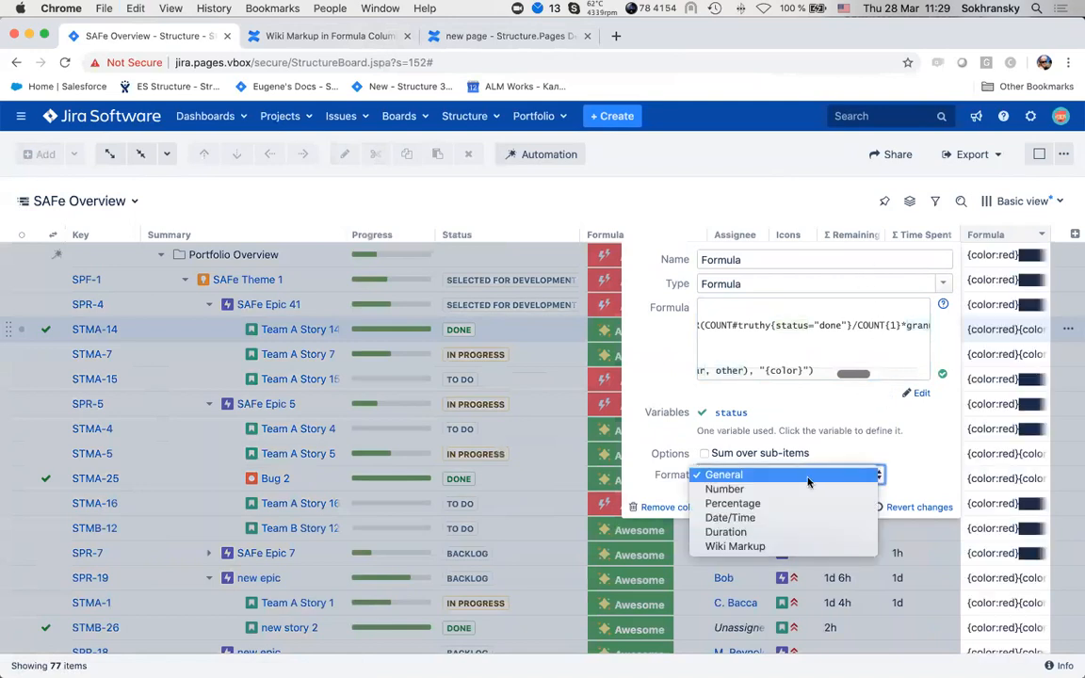
click(754, 546)
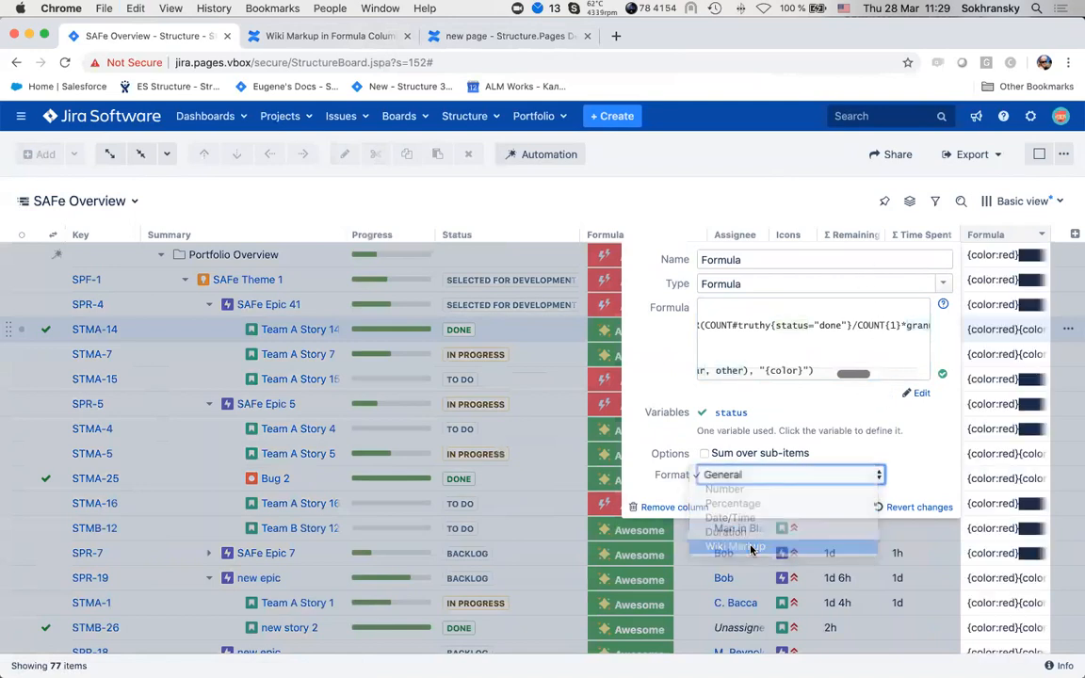
Close the column options and widen the bar chart Formula column so the full bars fit.
click(758, 198)
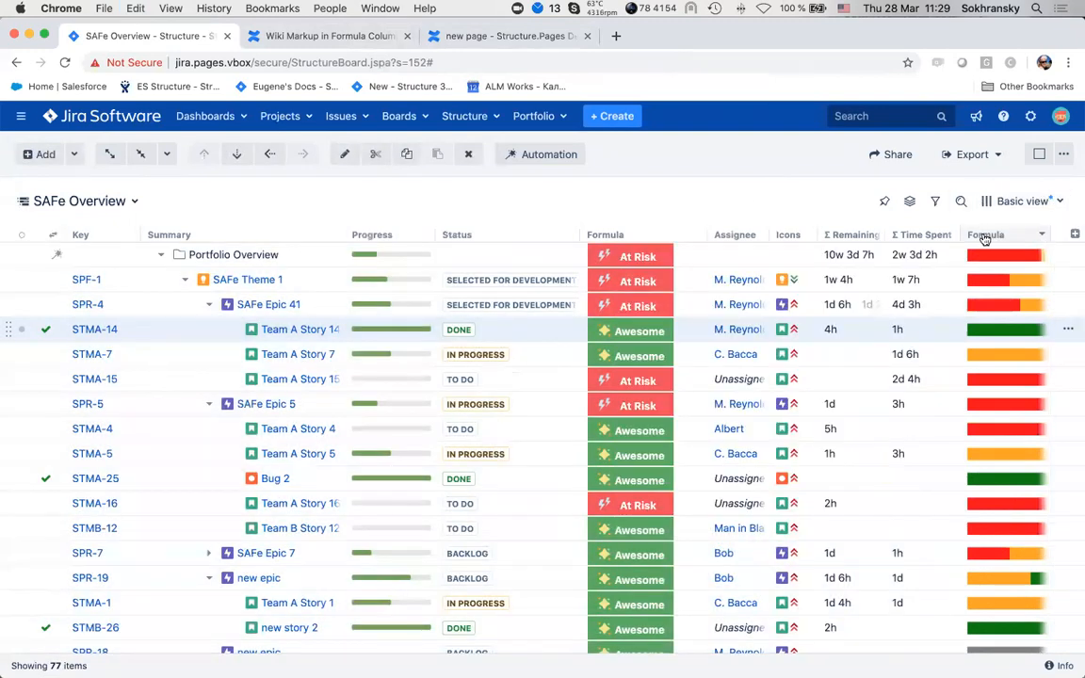
drag(962, 235, 778, 233)
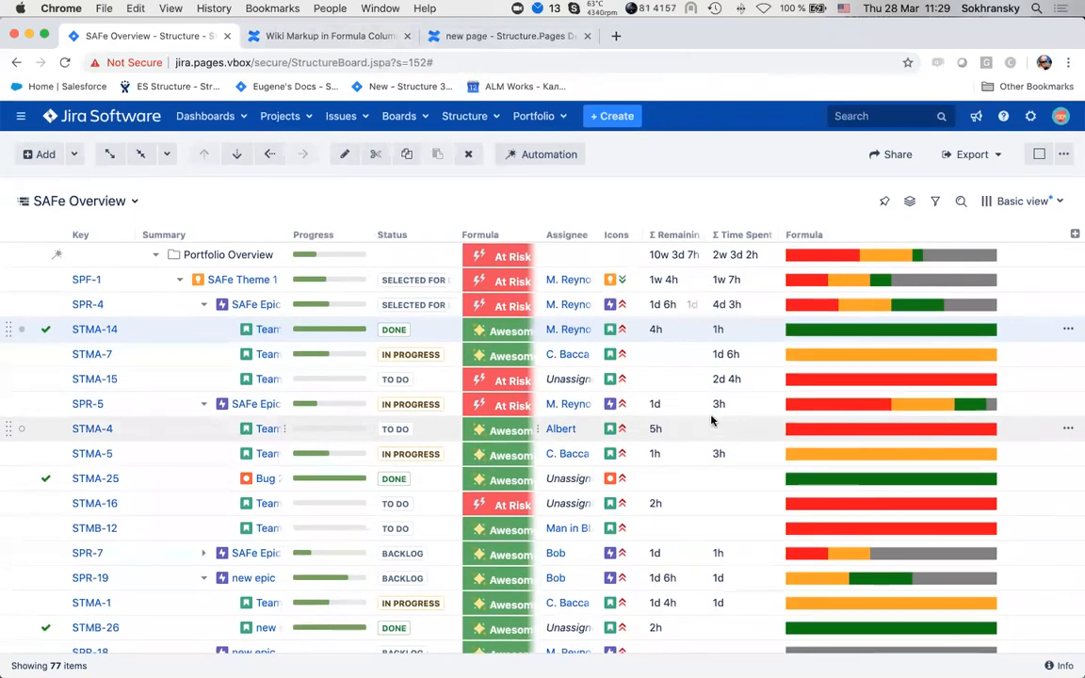
scroll(711, 421, right, 1)
scroll(713, 420, left, 1)
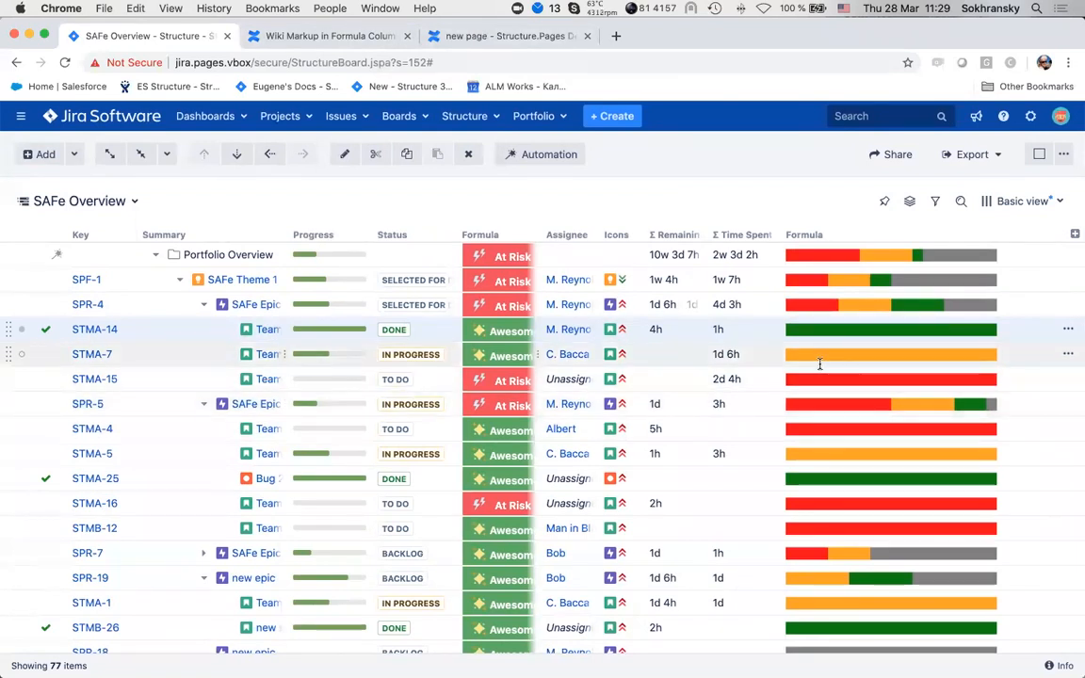
Enable horizontal scrolling for the SAFe Overview columns.
click(1074, 234)
click(1064, 257)
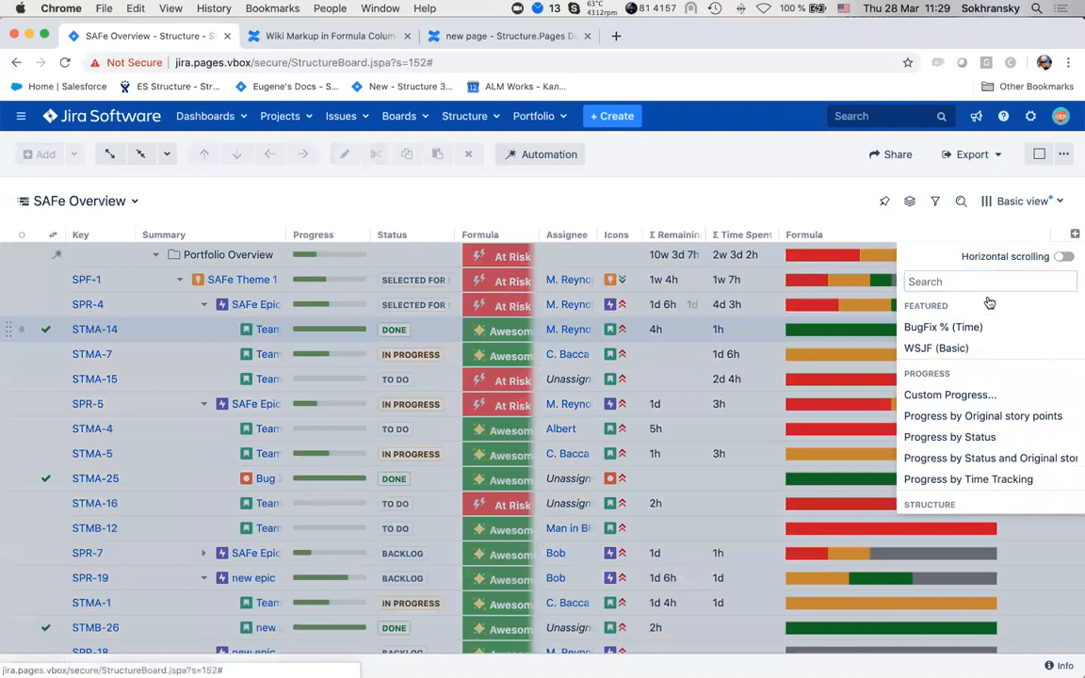
click(771, 197)
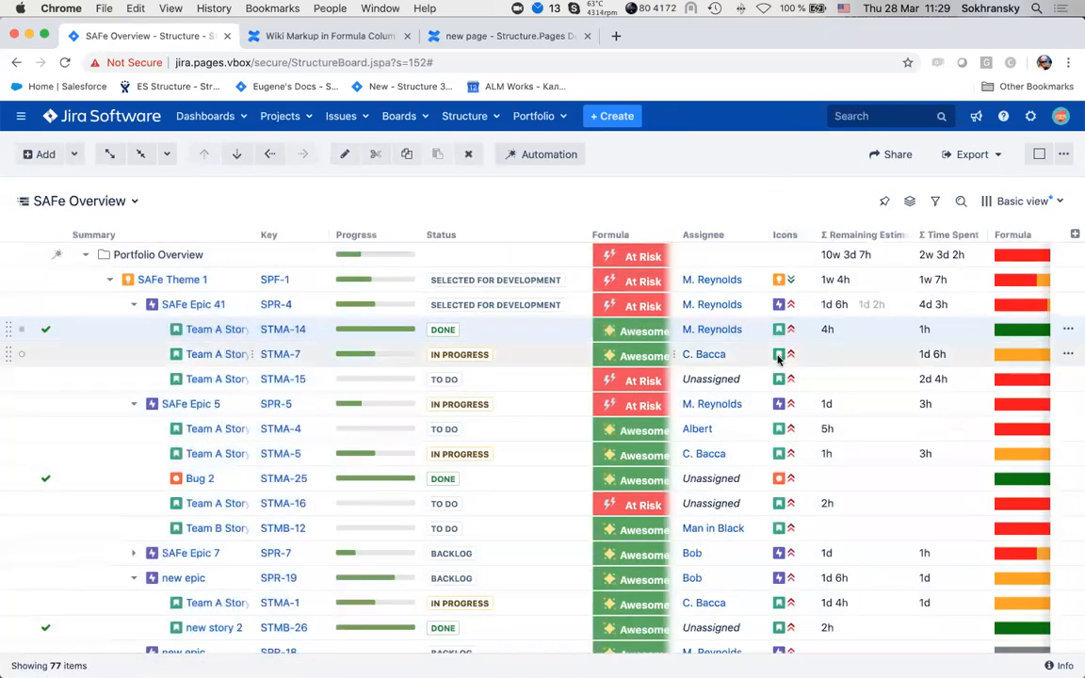
scroll(778, 356, right, 1)
scroll(777, 356, left, 1)
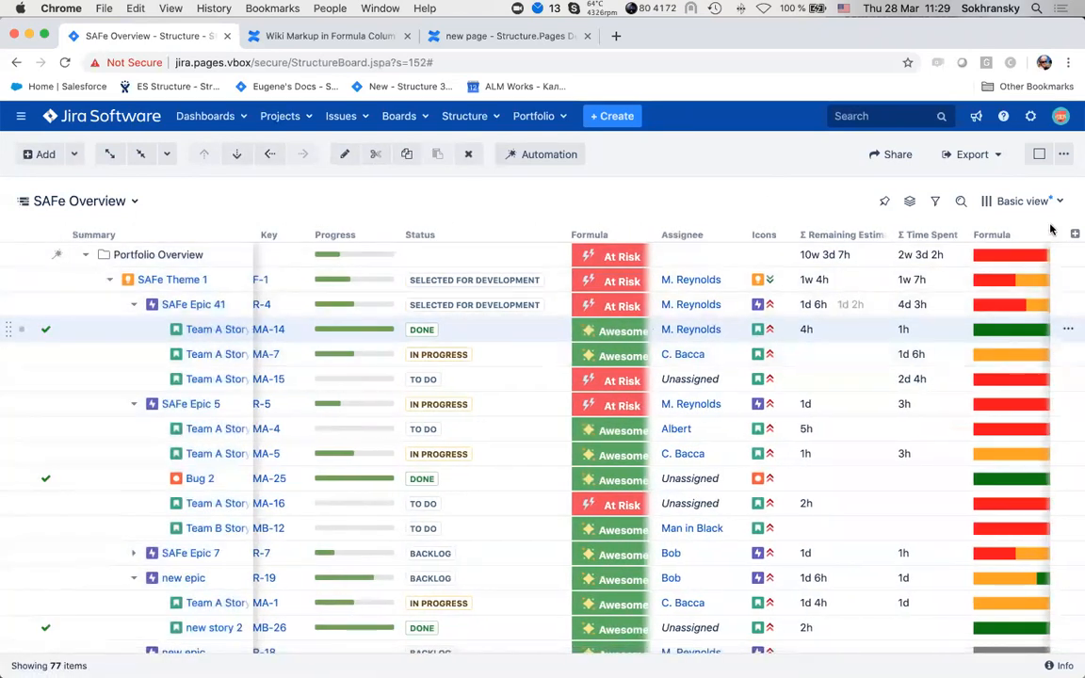
Move the bar chart Formula column between Icons and Σ Remaining Estimate, and widen it to fit the full bars.
drag(1036, 235, 846, 236)
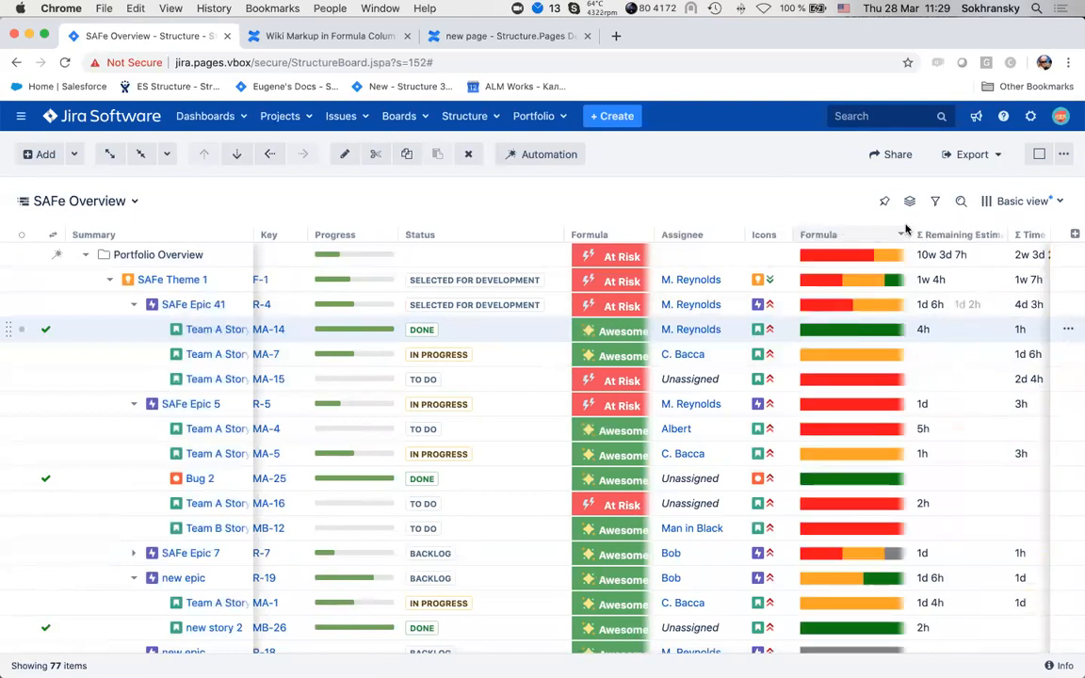
drag(911, 229, 1011, 234)
scroll(941, 367, right, 5)
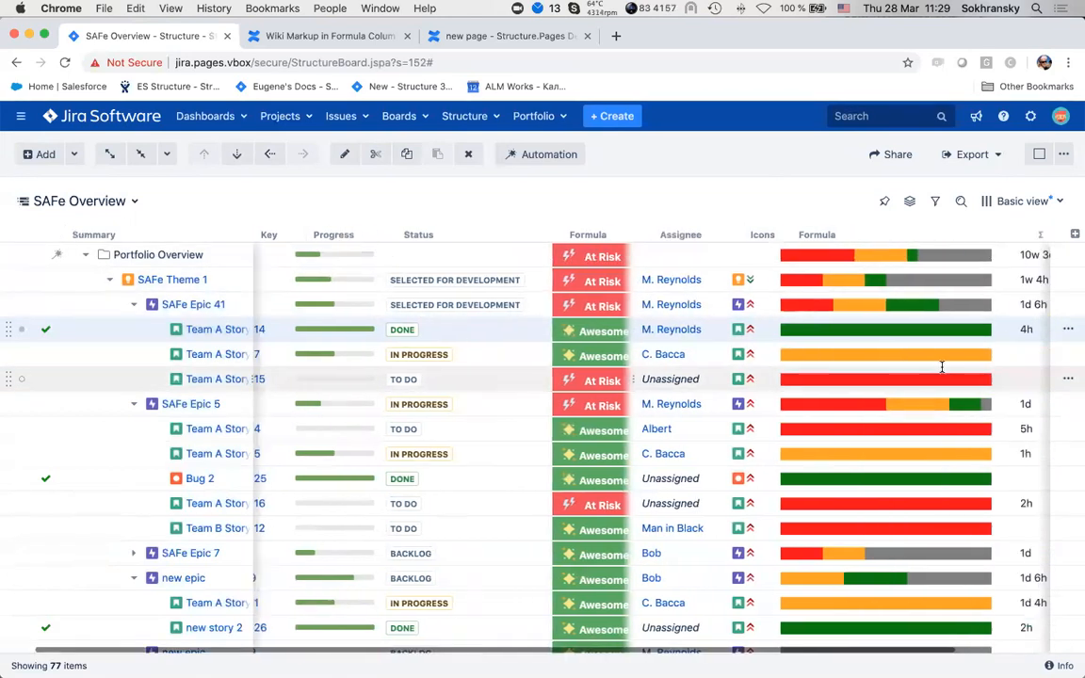
scroll(936, 376, left, 5)
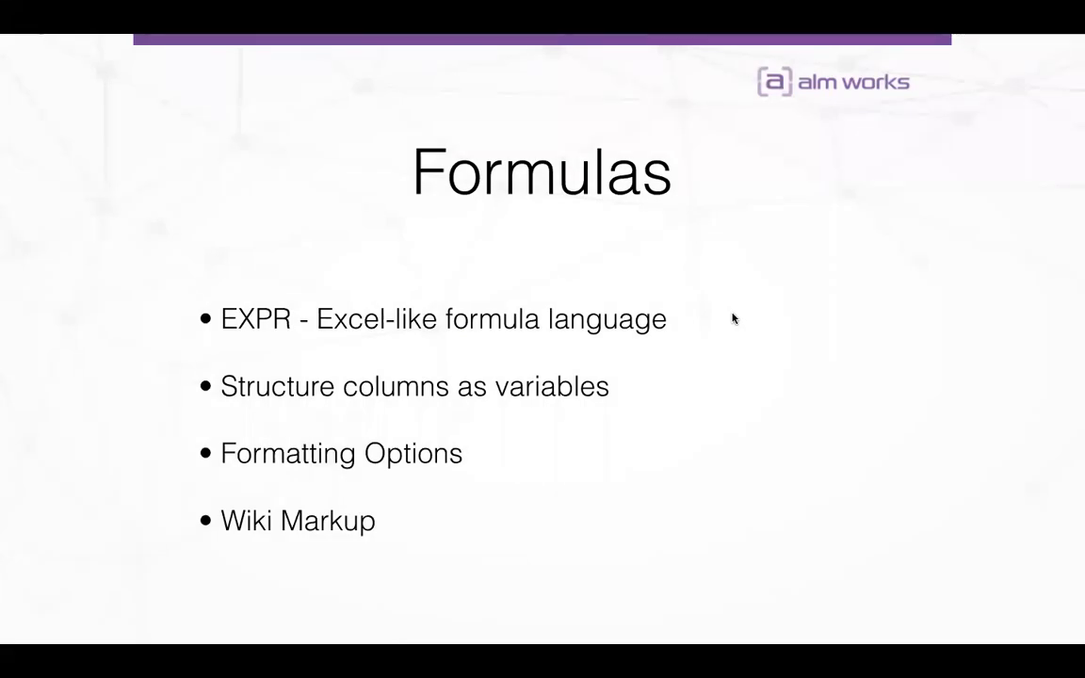
key(Right)
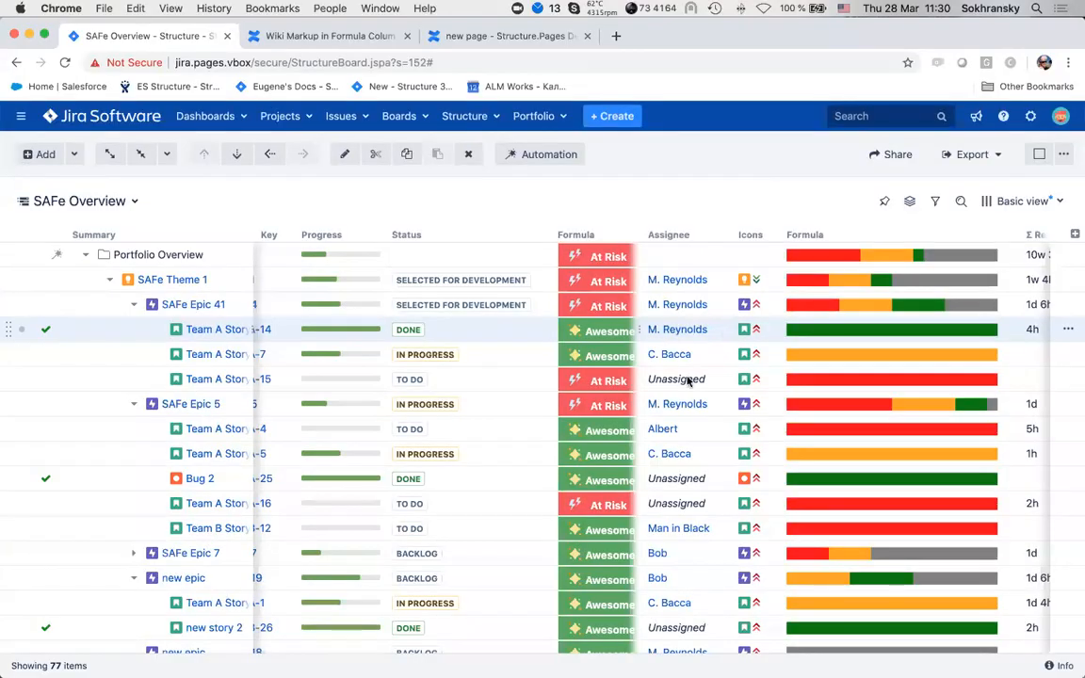
scroll(678, 394, left, 1)
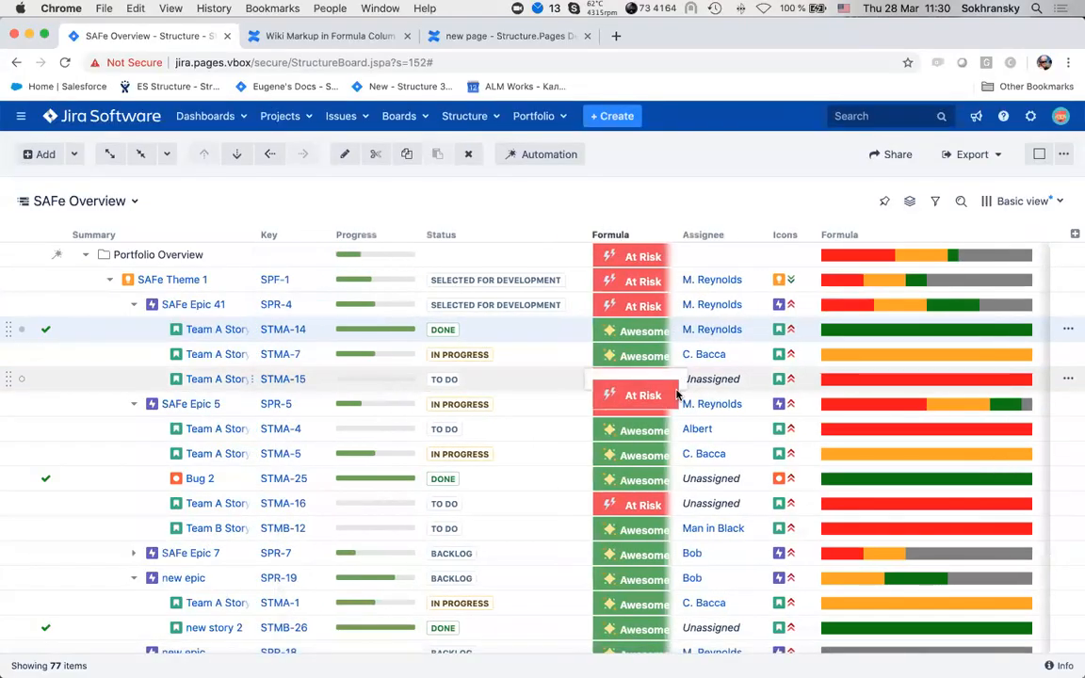
scroll(697, 392, right, 2)
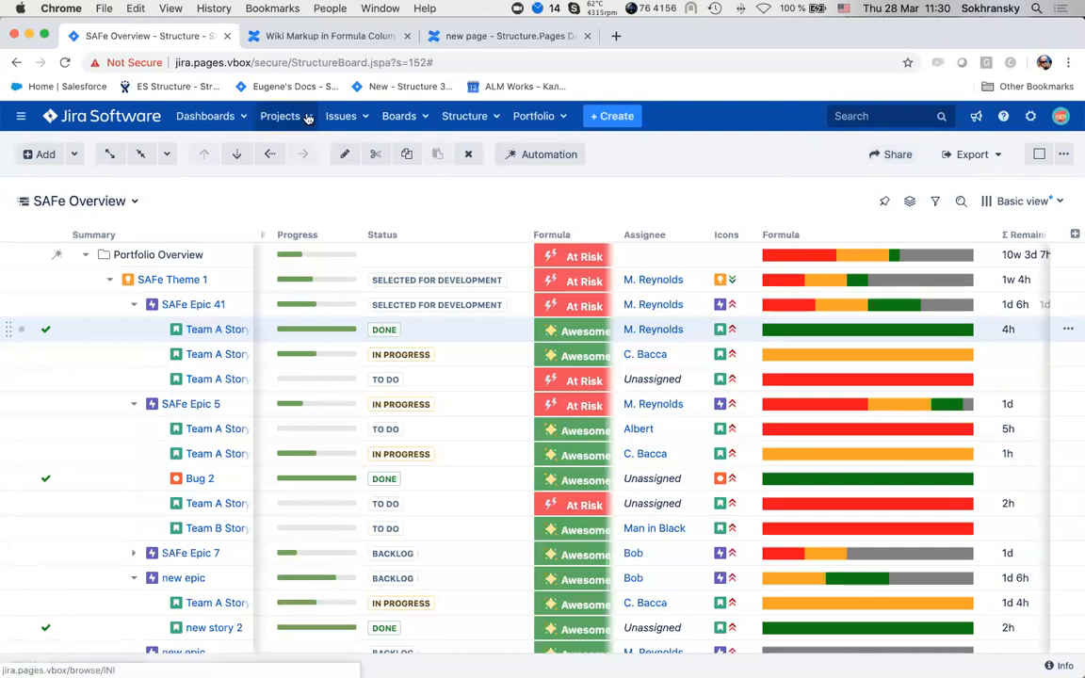
Open the Projects Status Dashboard and expand SAFe Theme 1 and SAFe Epic 41 in the Structure: SAFe Overview gadget.
click(205, 116)
click(243, 159)
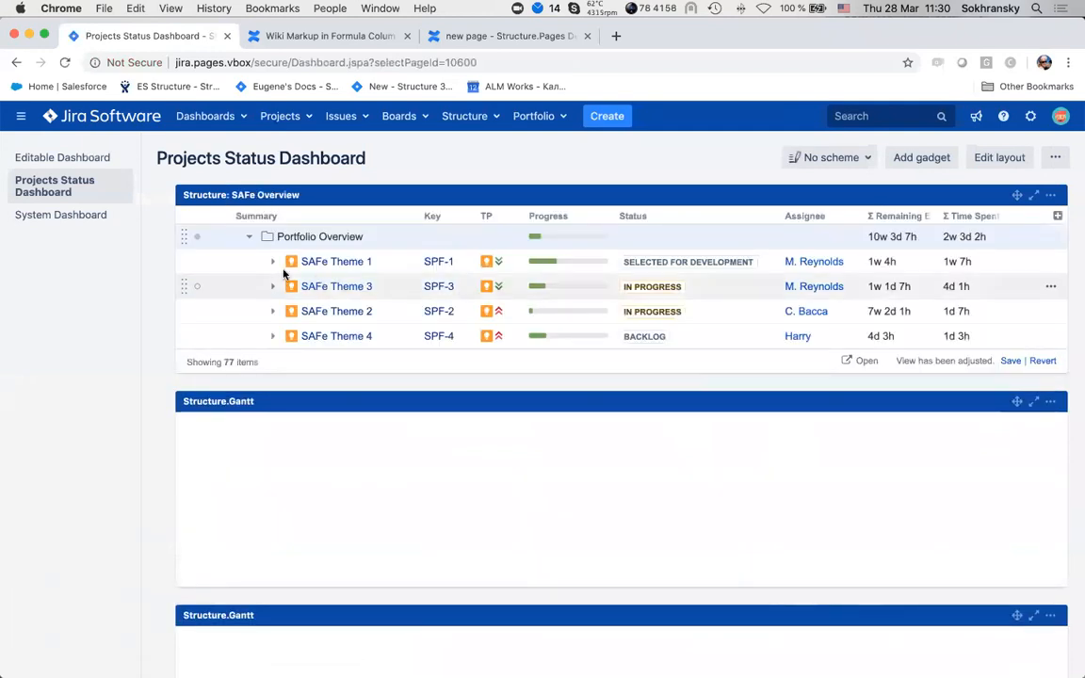
click(274, 263)
click(296, 288)
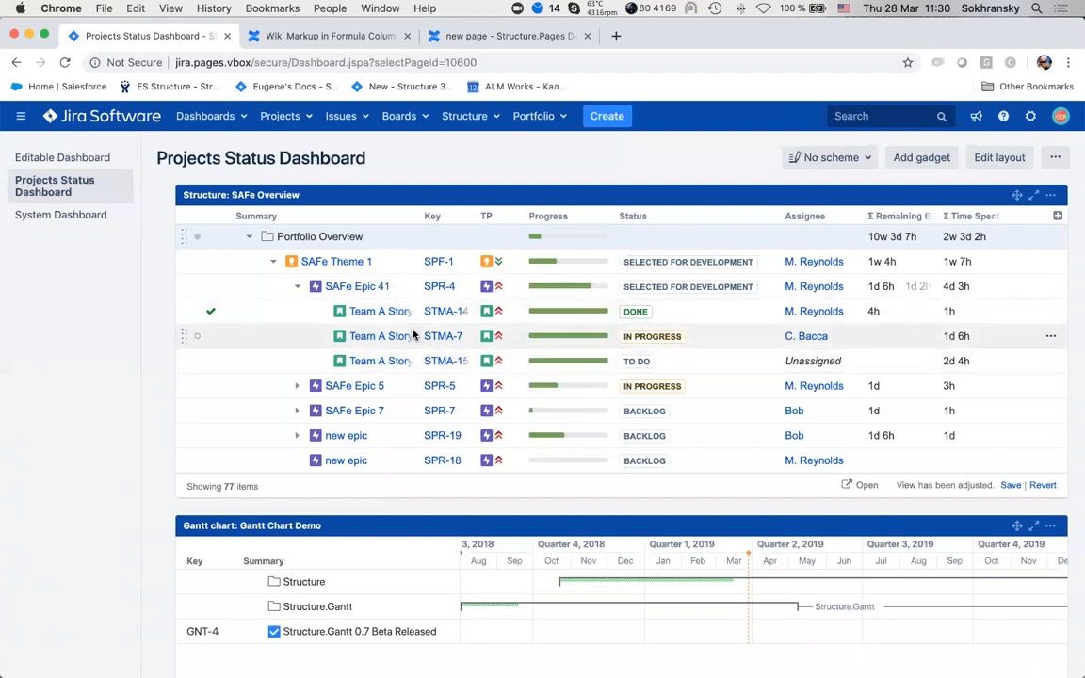
Change the summary of story STMA-14 to "Team A Story 14" in the dashboard's SAFe Overview gadget.
double_click(396, 306)
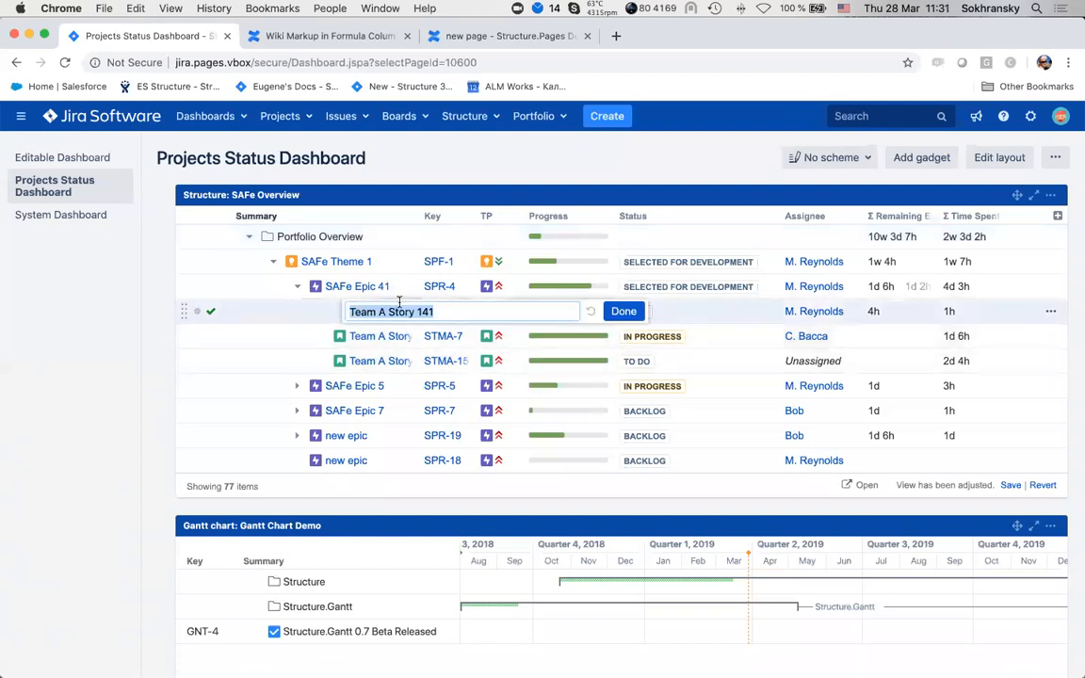
click(472, 314)
key(BackSpace)
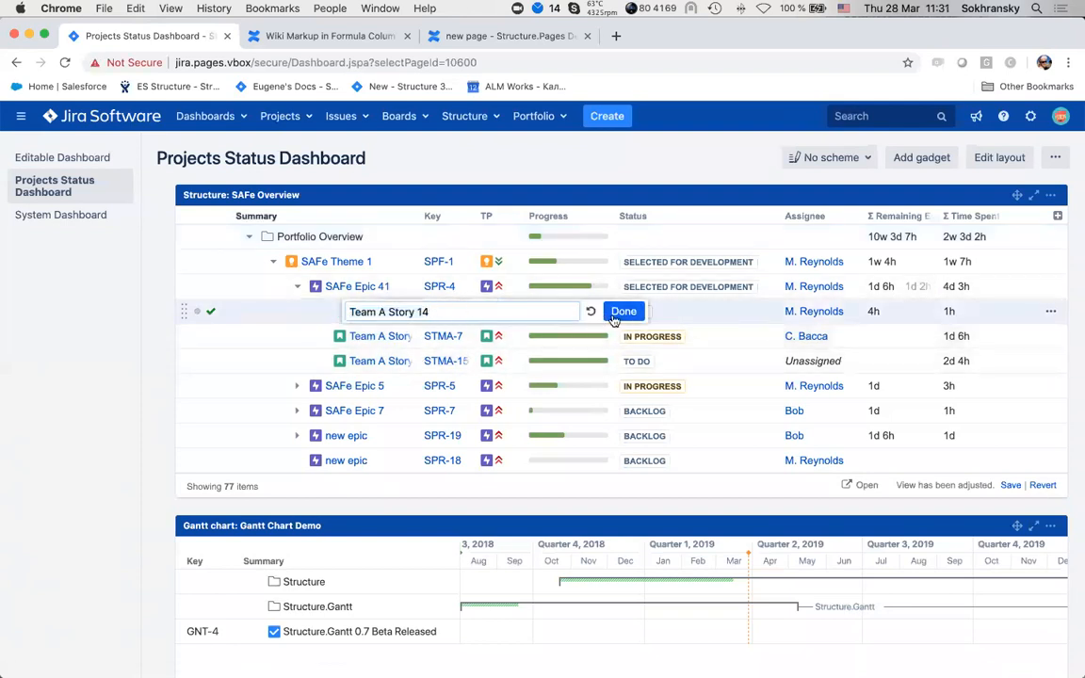
key(Return)
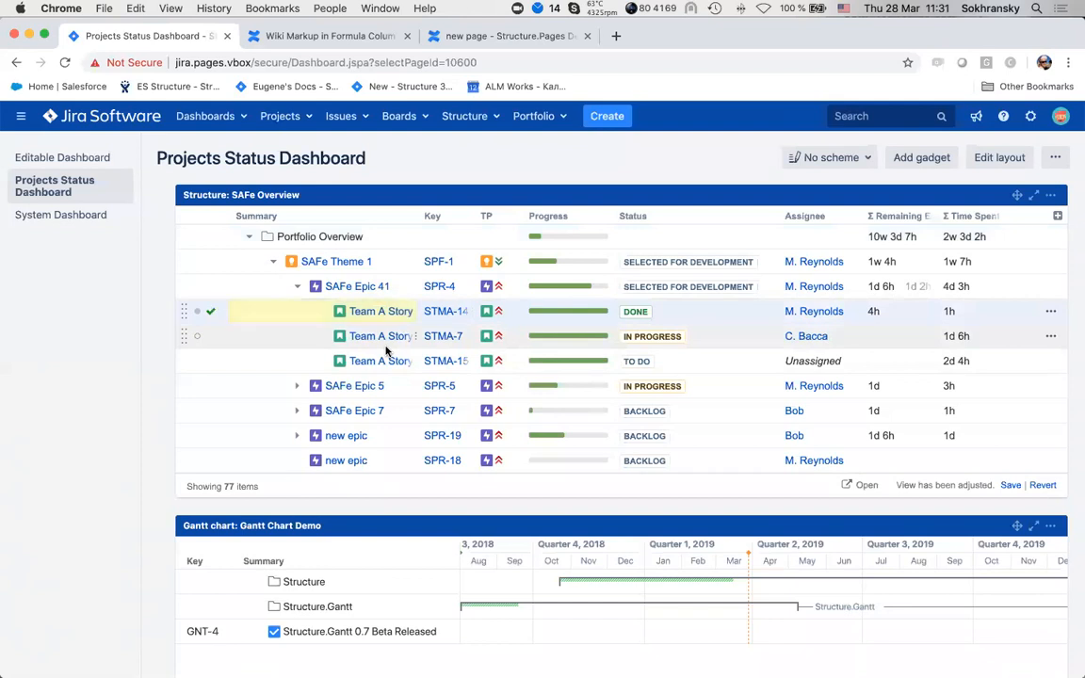
Switch to the Confluence new page, edit it and add a Structure macro with its width set to auto.
click(504, 36)
scroll(713, 354, up, 5)
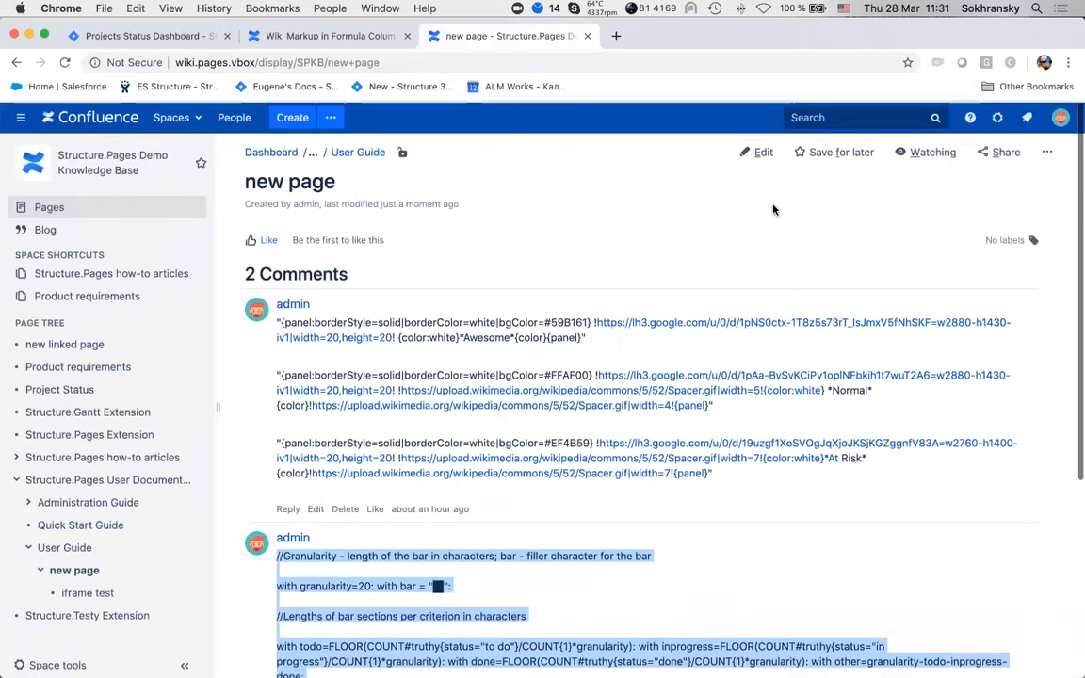
click(759, 150)
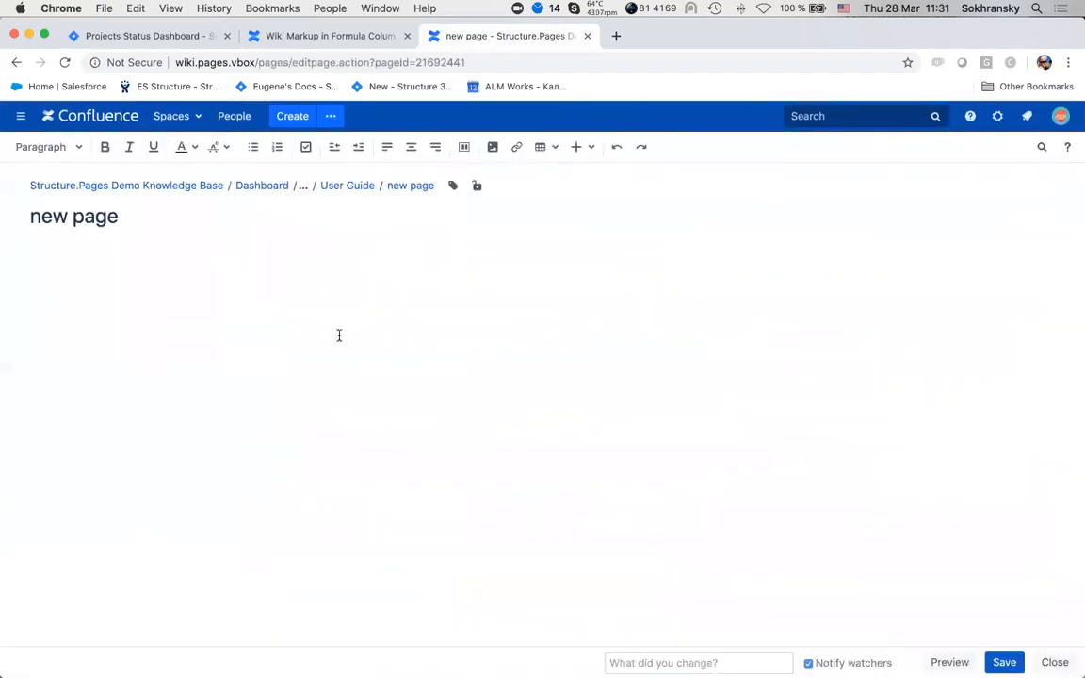
text({ str)
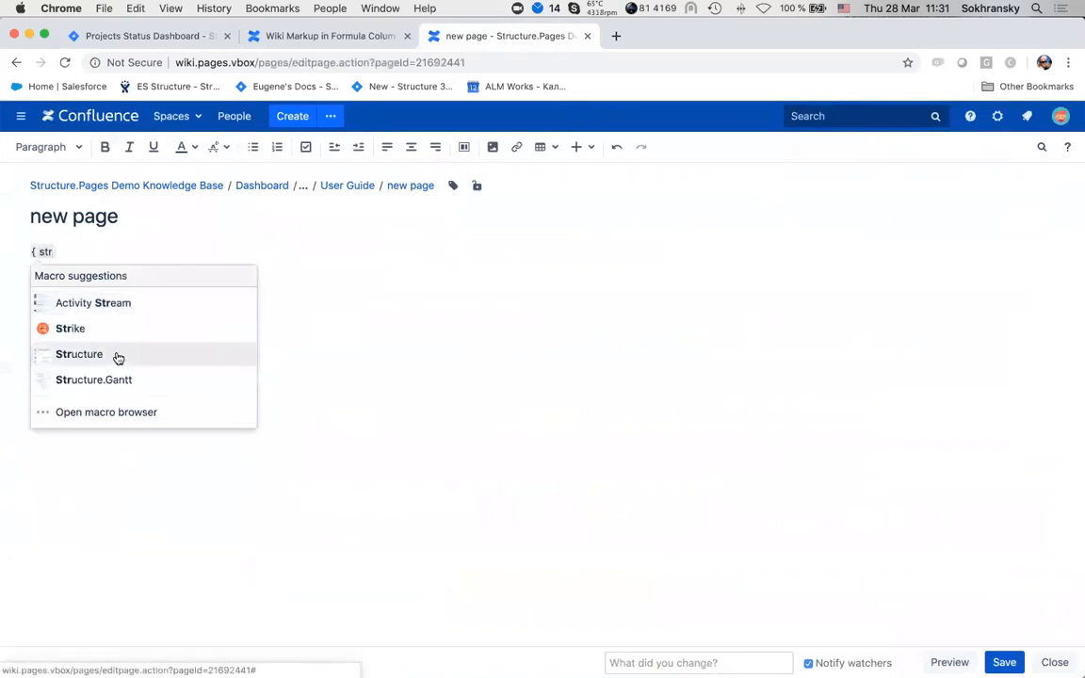
click(118, 358)
text(auto)
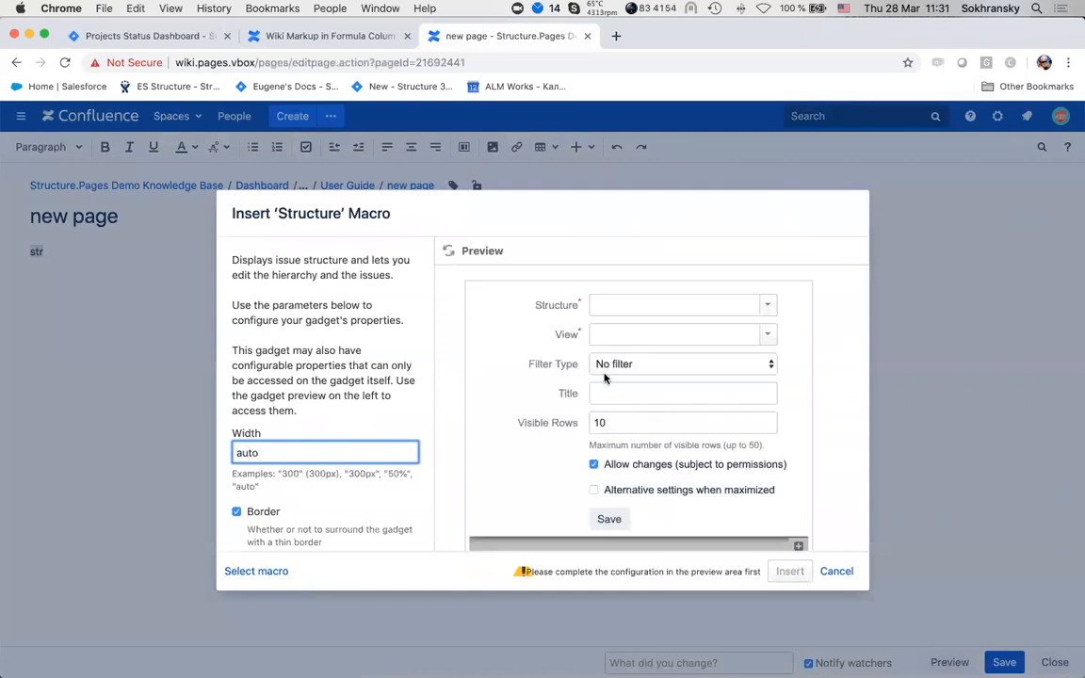
Configure the macro with the SAFe Overview structure and the Tracking view, save these settings and insert it into the page.
click(768, 305)
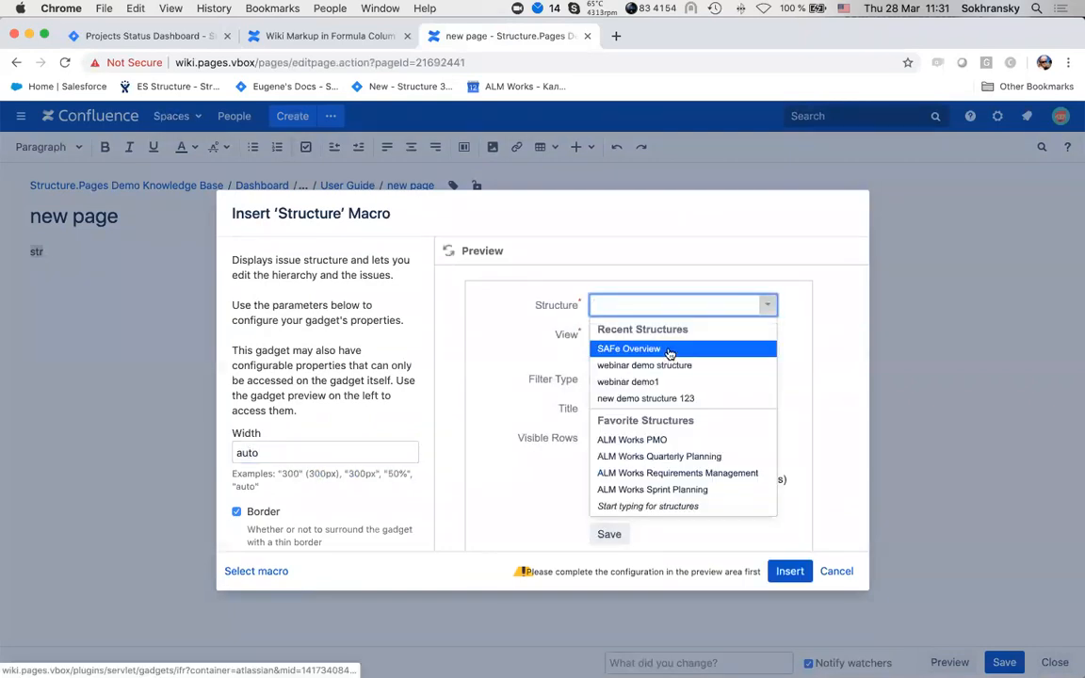
click(670, 351)
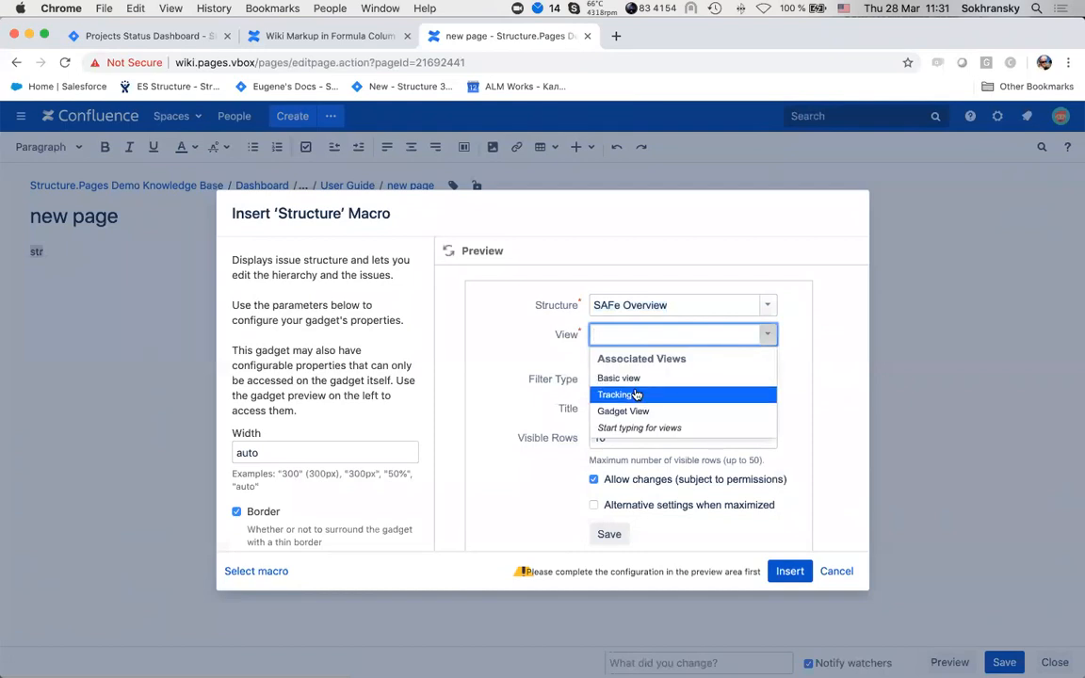
click(648, 394)
scroll(766, 378, down, 3)
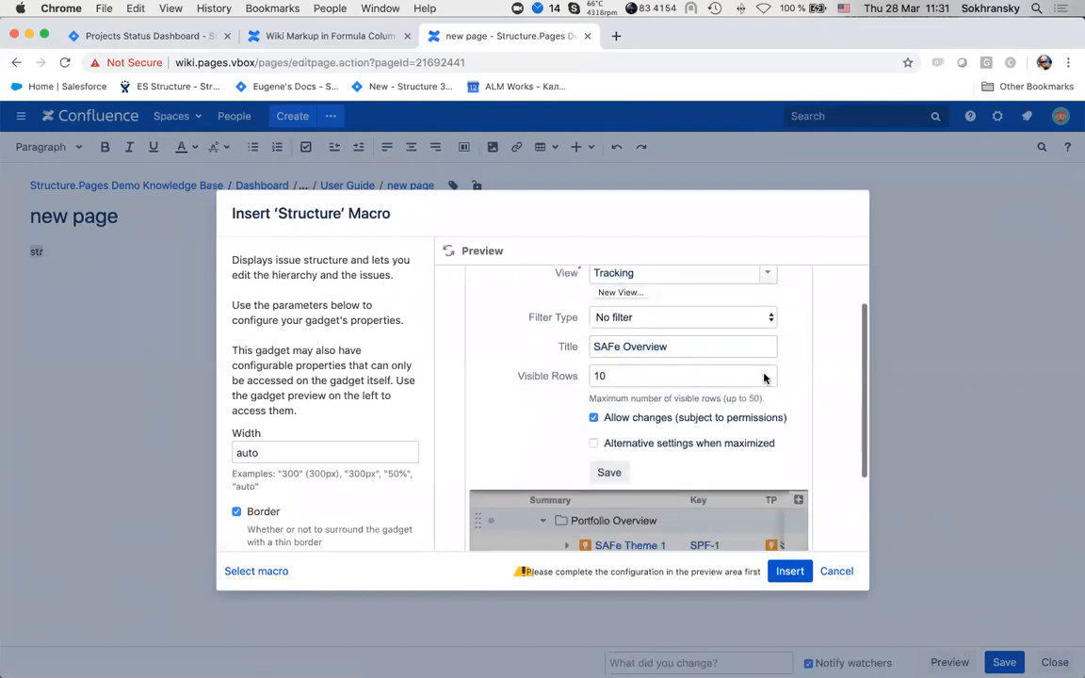
click(610, 453)
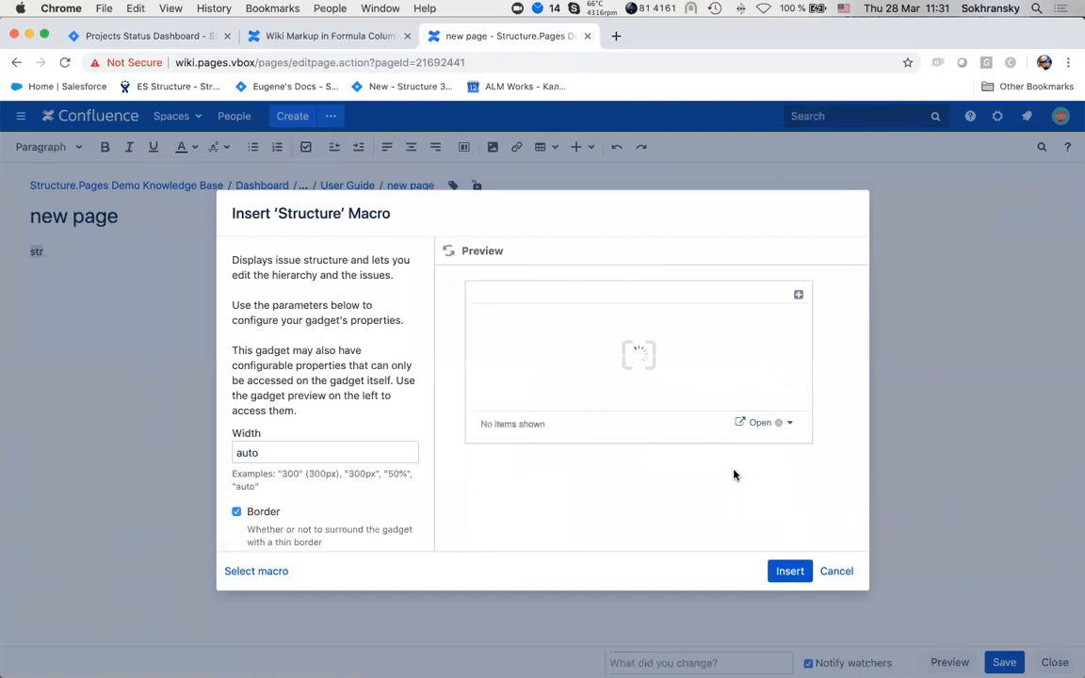
click(786, 572)
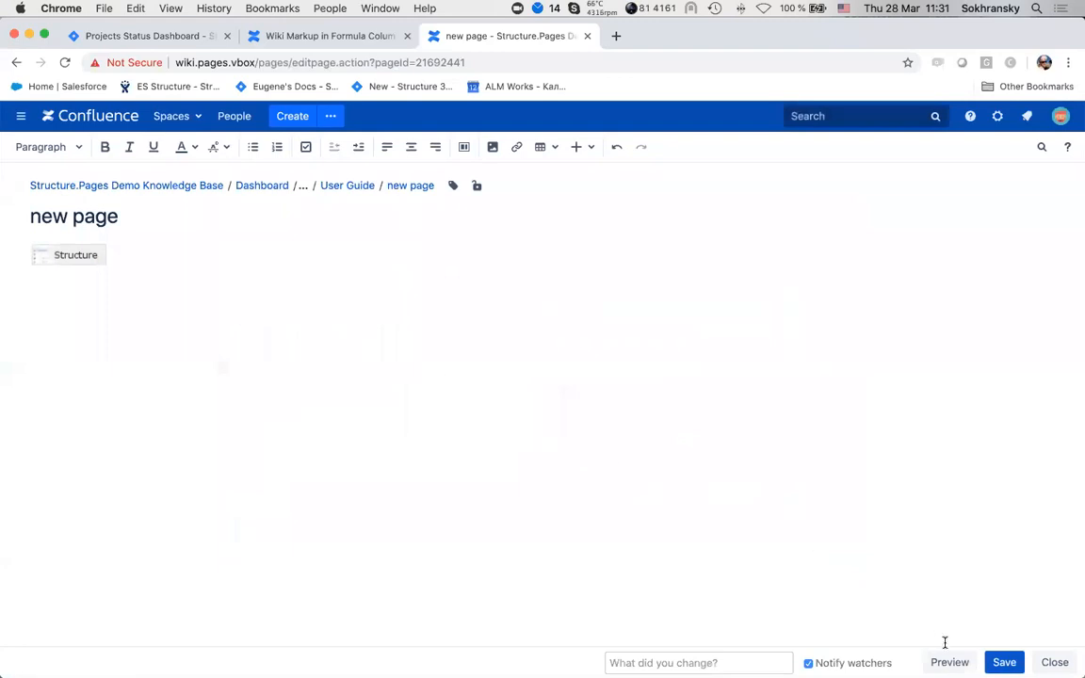
Save the Confluence new page and look across the columns of the embedded structure.
click(999, 660)
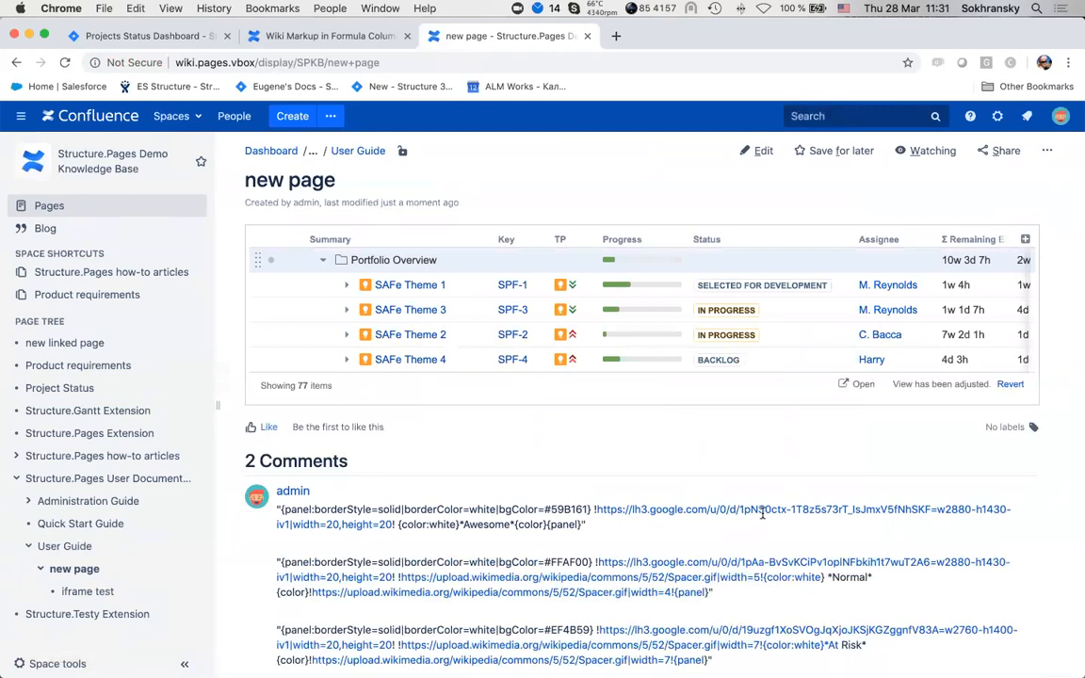
scroll(675, 320, right, 2)
scroll(674, 321, left, 2)
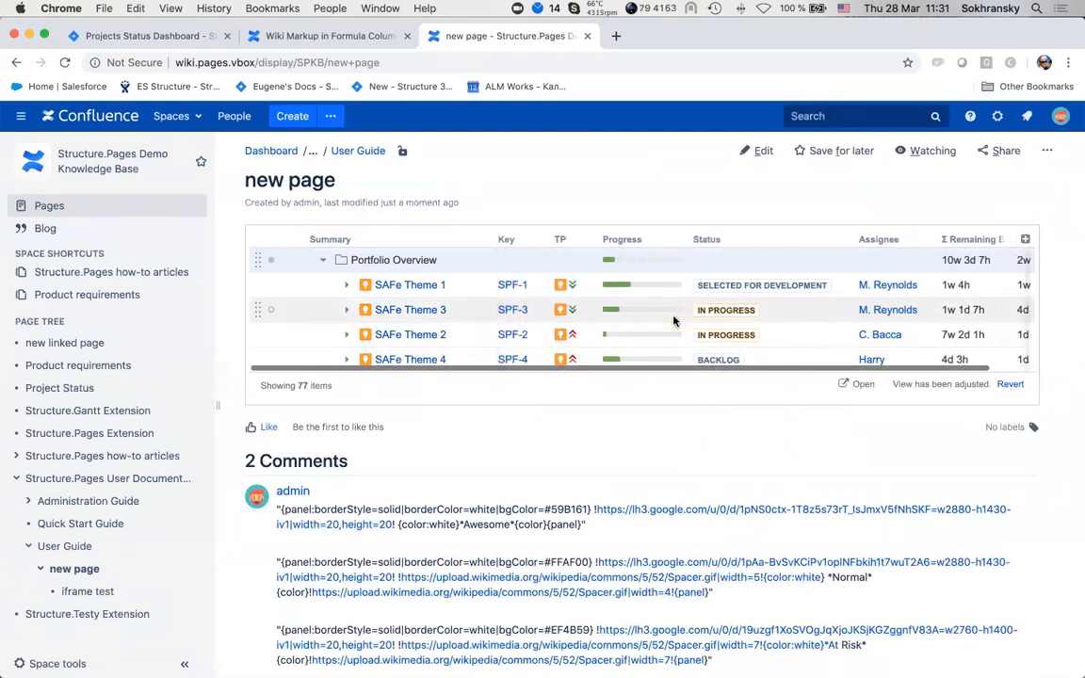
Return to Jira and reopen the SAFe Overview structure.
click(146, 36)
key(super+Tab)
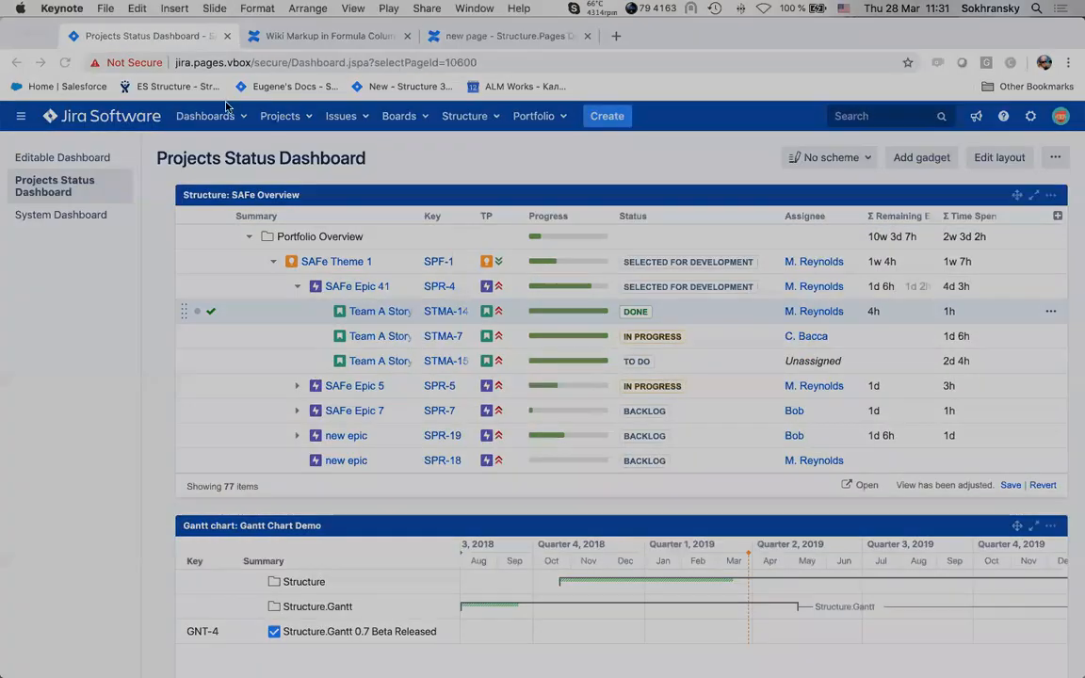
key(super+Tab)
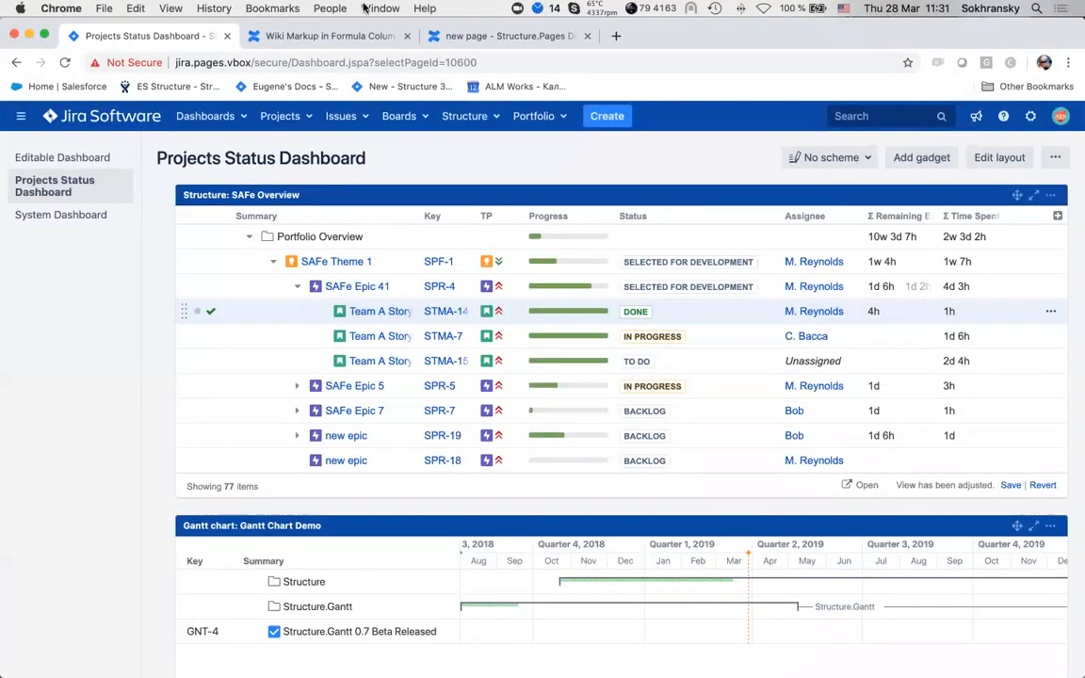
click(438, 116)
click(477, 165)
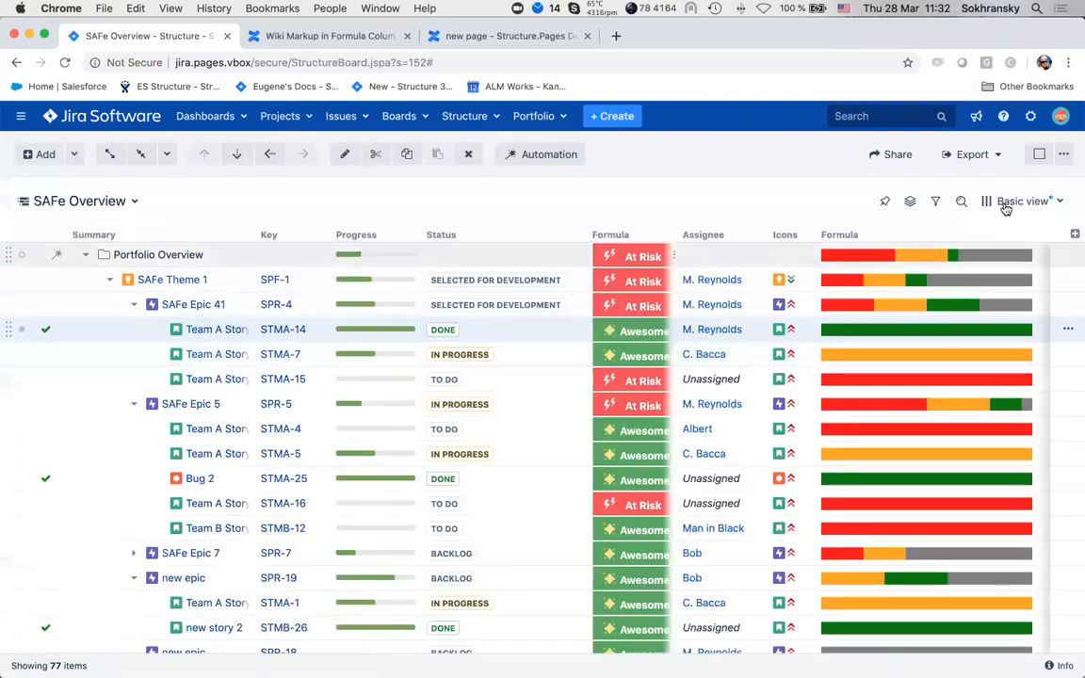
Export SAFe Overview to Excel, open the downloaded file in Excel and enlarge its window.
click(966, 166)
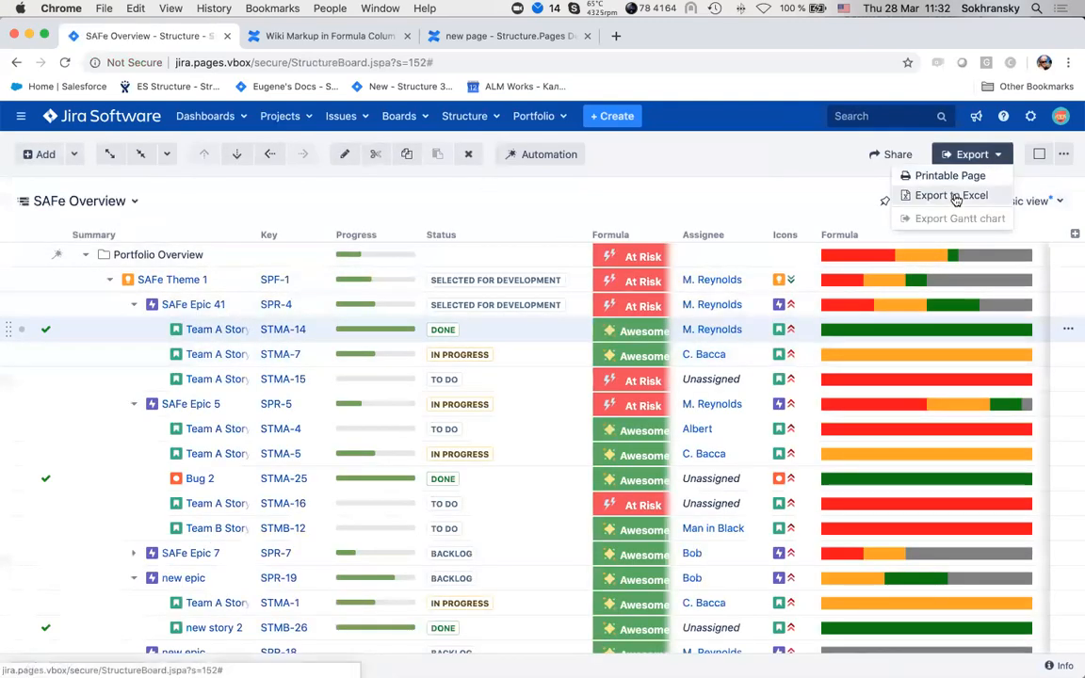
click(942, 194)
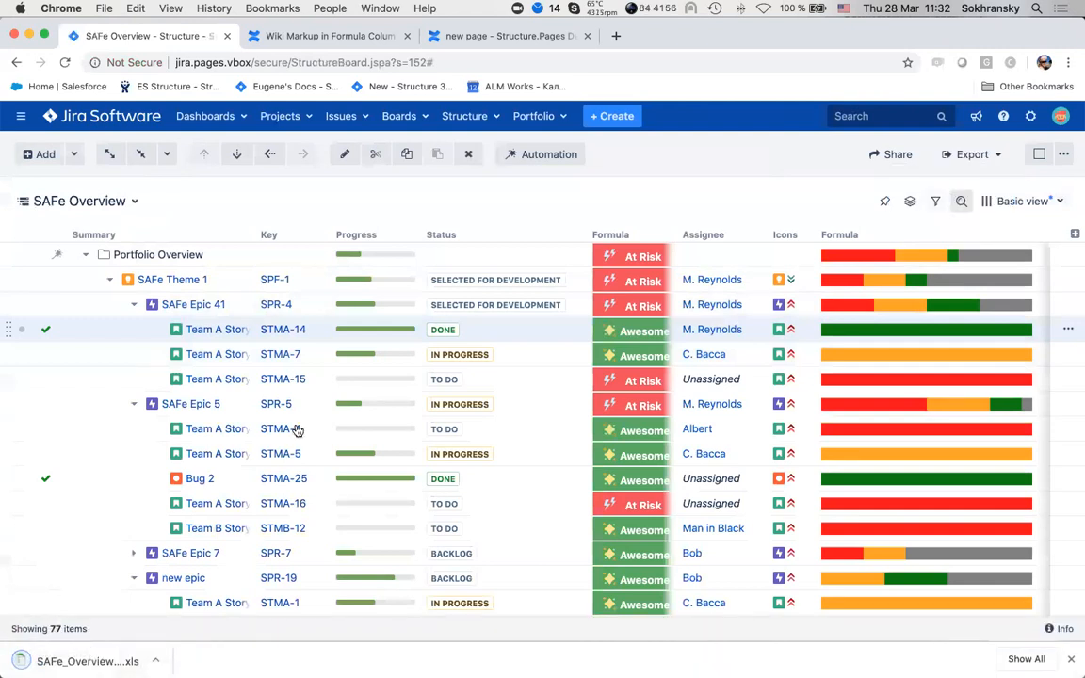
click(83, 661)
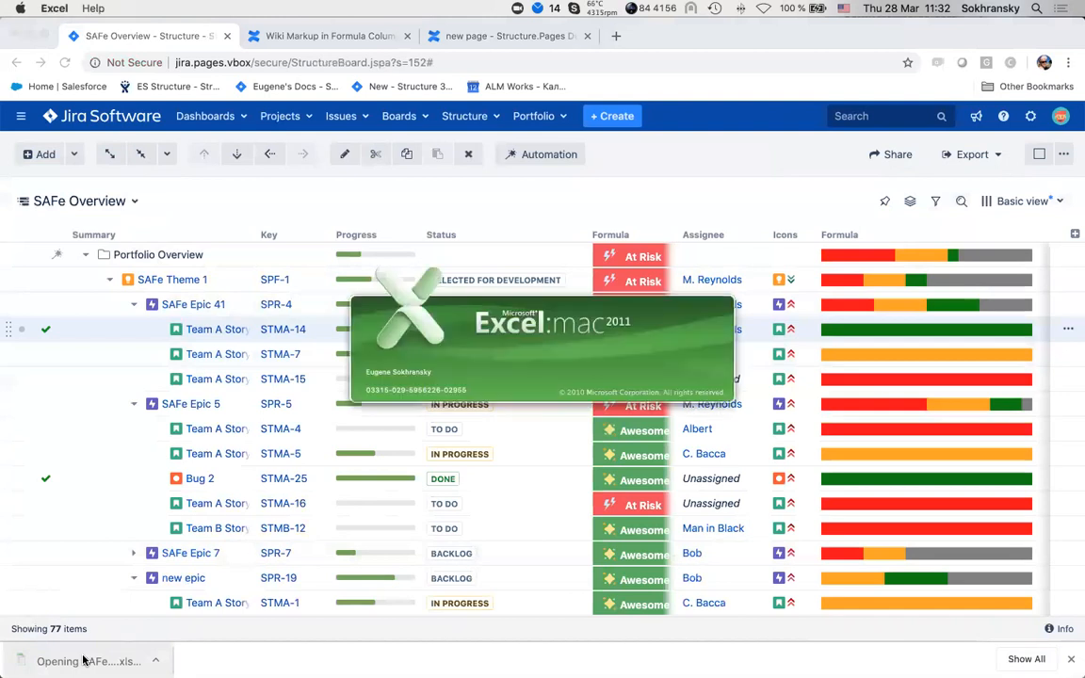
drag(559, 493, 730, 566)
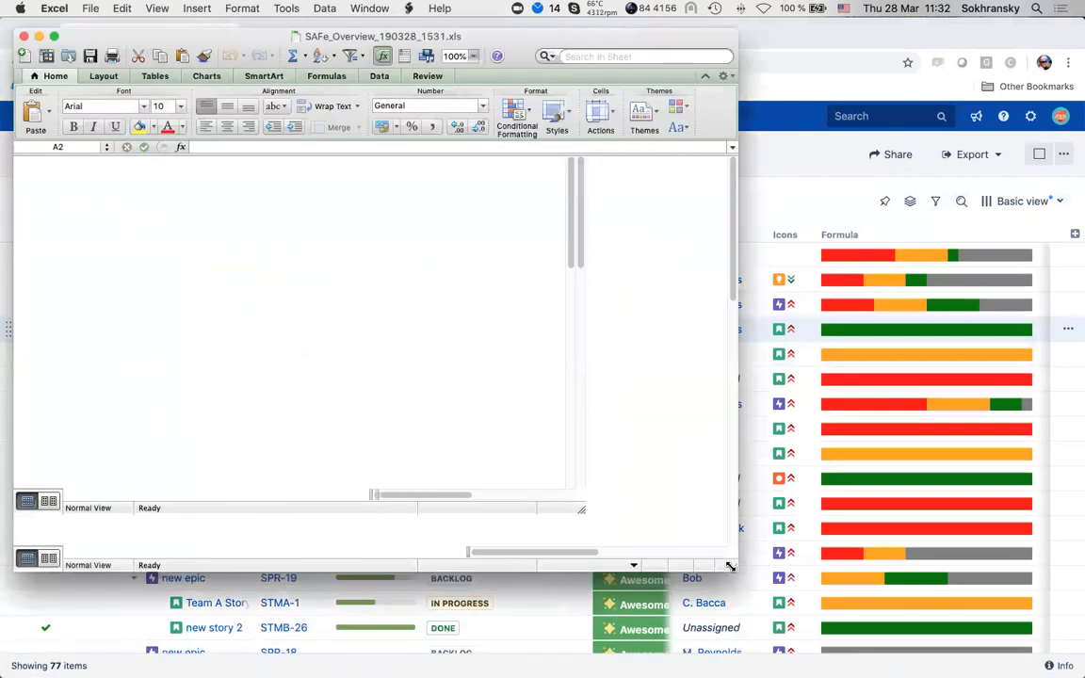
Look across the exported worksheet's columns, collapse and re-expand the outline groups around SAFe Epic 5, and expand the SAFe Epic 7 group.
scroll(600, 339, right, 5)
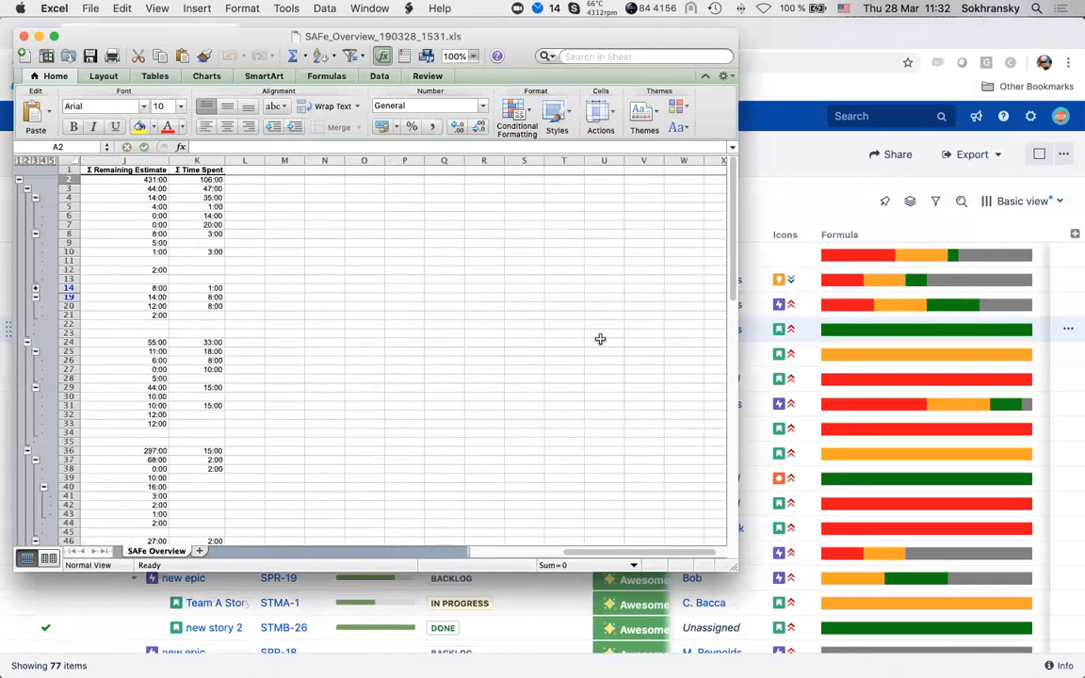
scroll(600, 339, left, 5)
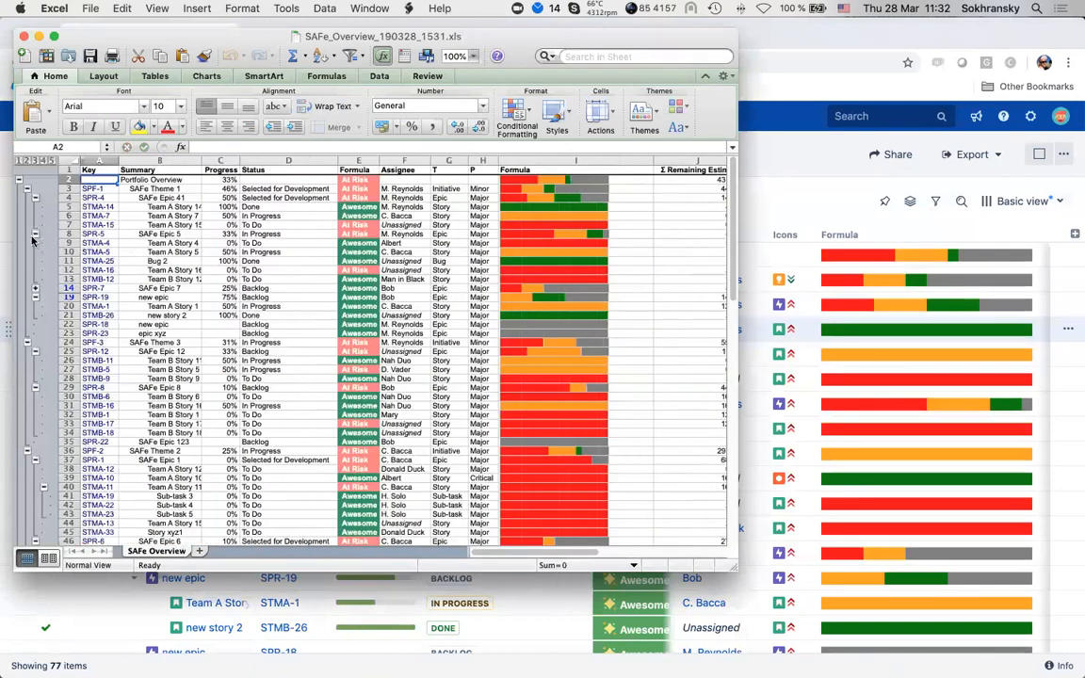
click(33, 236)
click(36, 253)
click(36, 252)
click(34, 235)
click(35, 287)
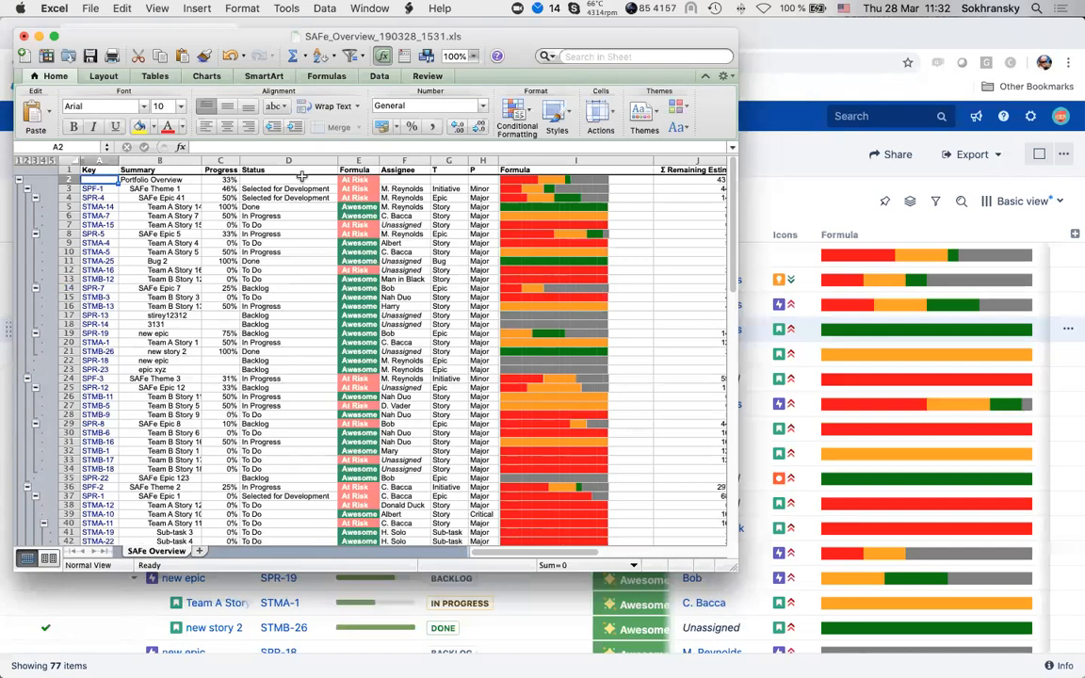
Close the exported SAFe Overview workbook without saving changes and switch to the presentation slides.
click(24, 35)
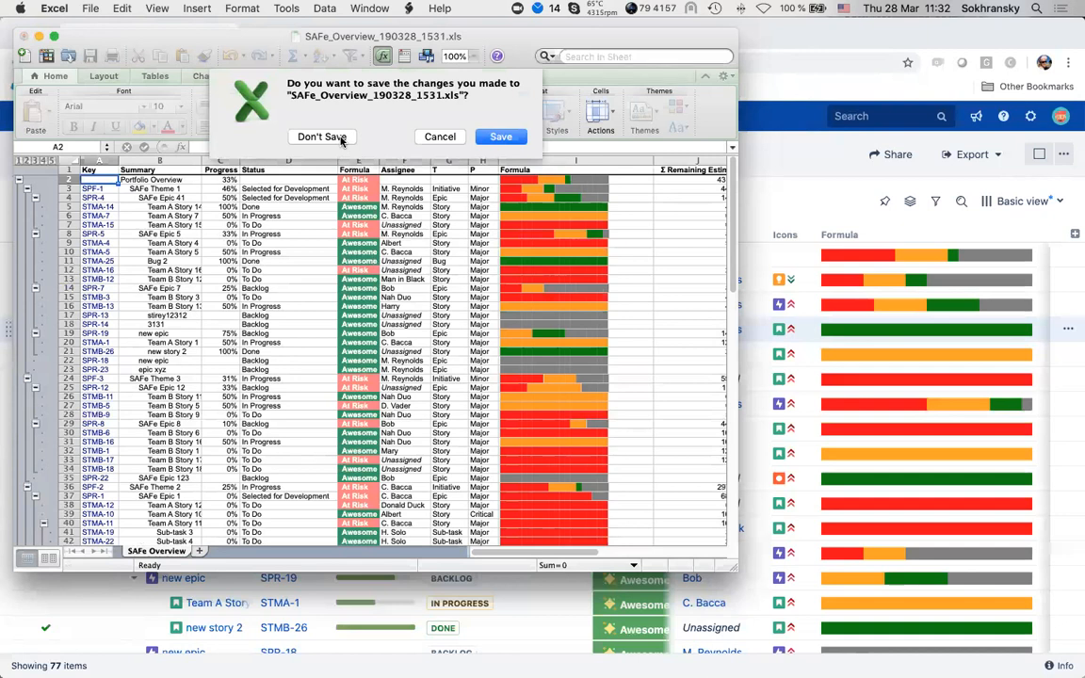
click(341, 138)
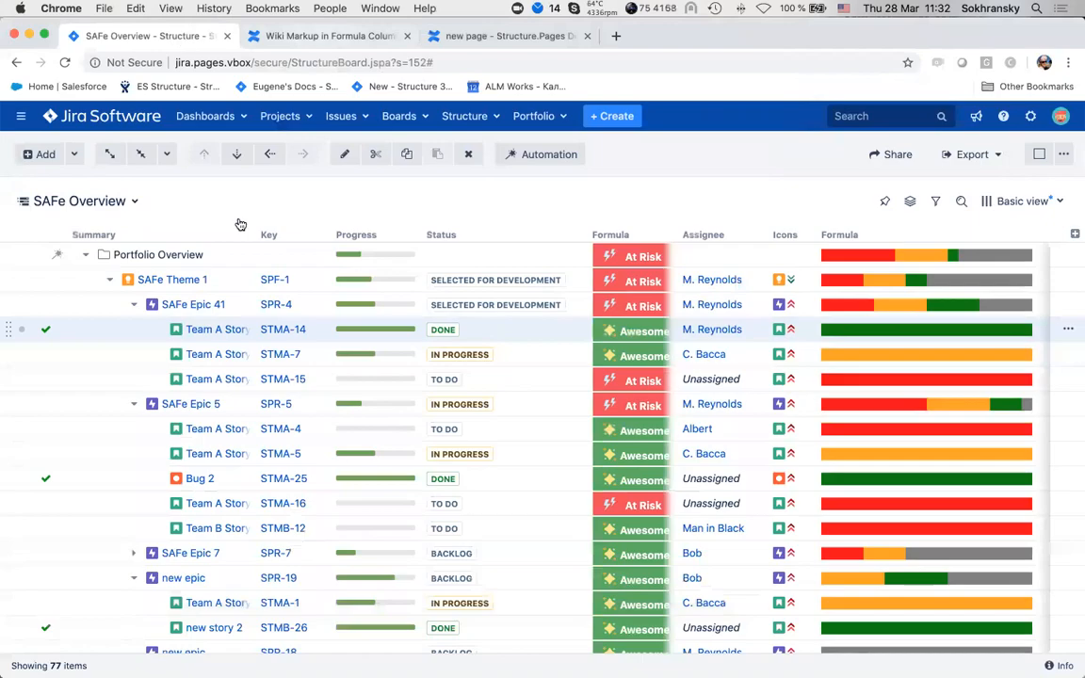
key(super+Tab)
key(super+Tab)
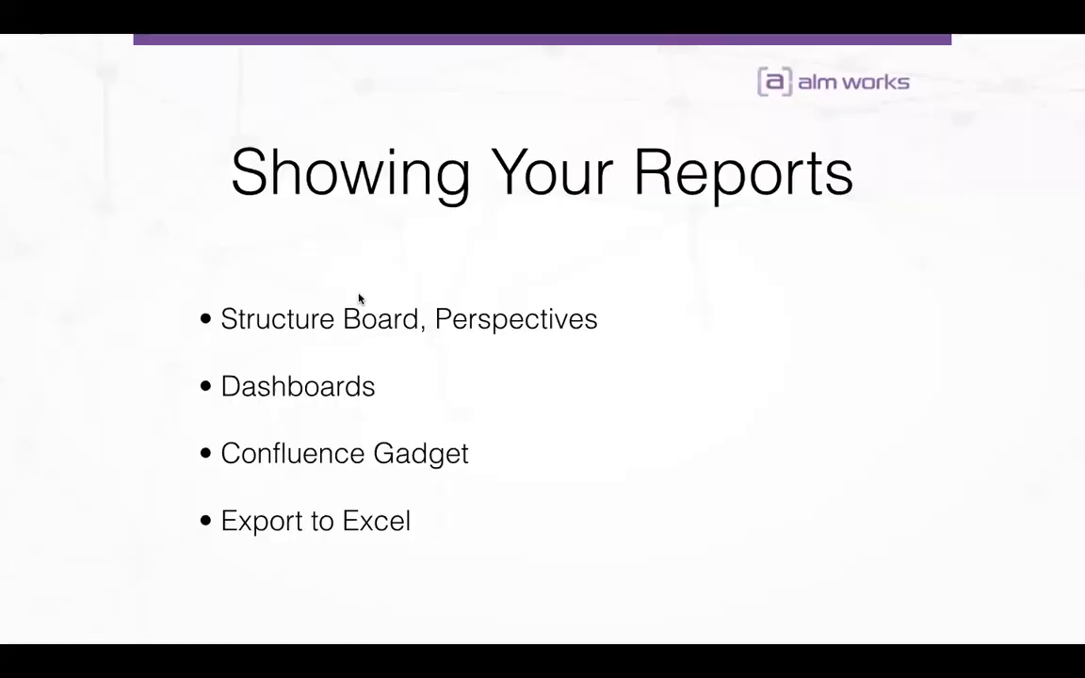
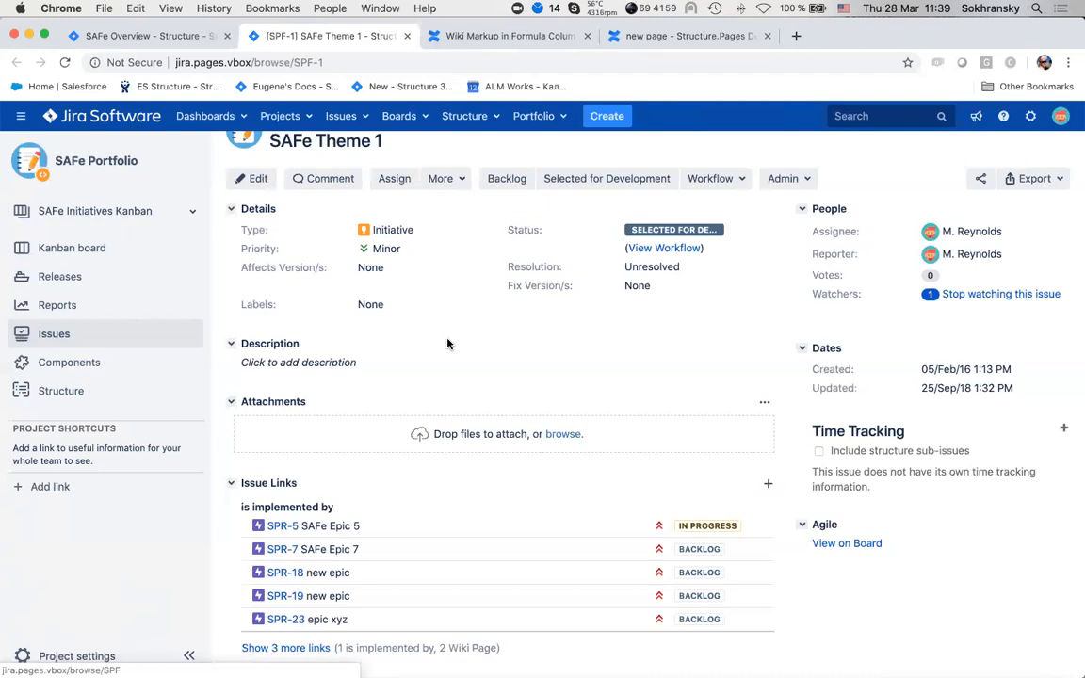
Close the SAFe Theme 1 issue tab and its details, and open the Xray Integration structure.
click(407, 36)
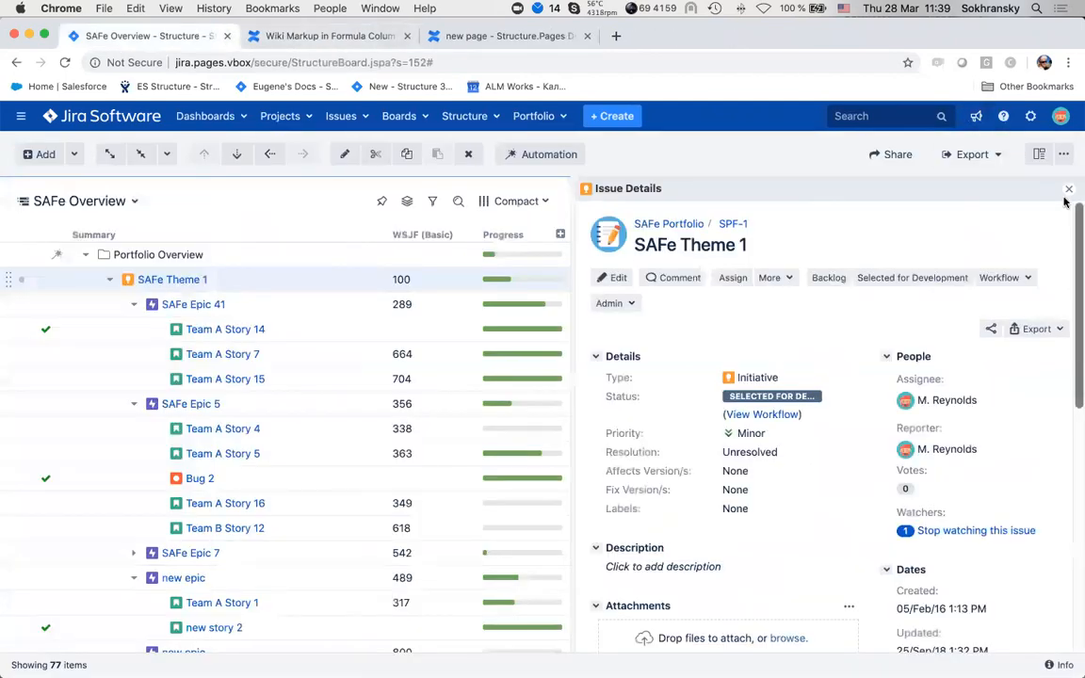
click(1068, 189)
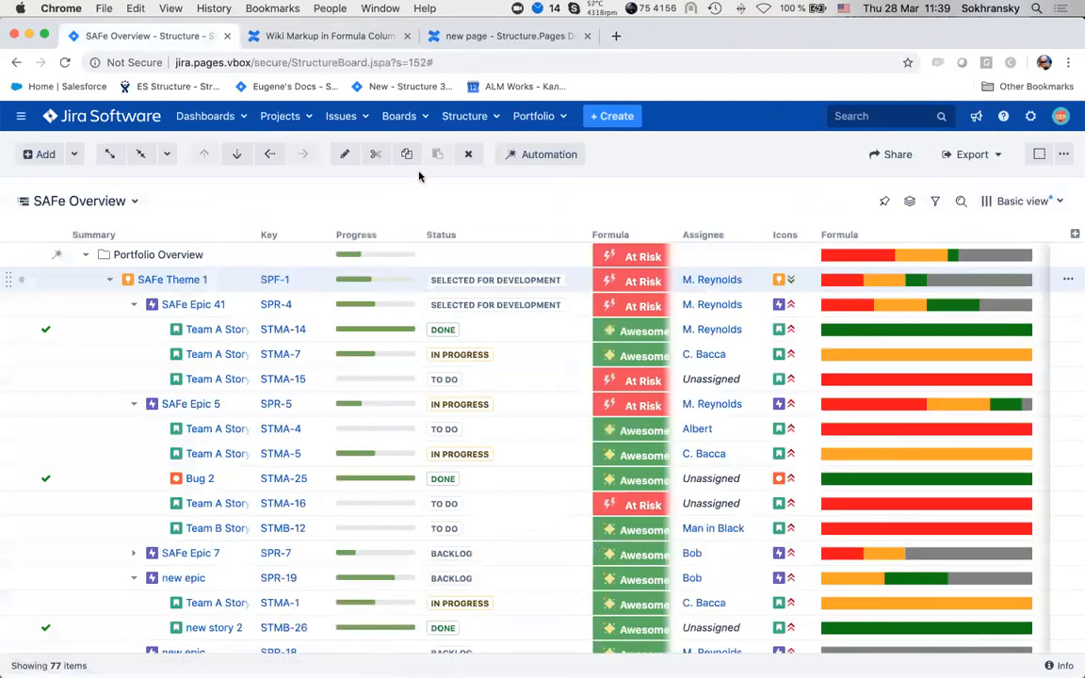
click(132, 201)
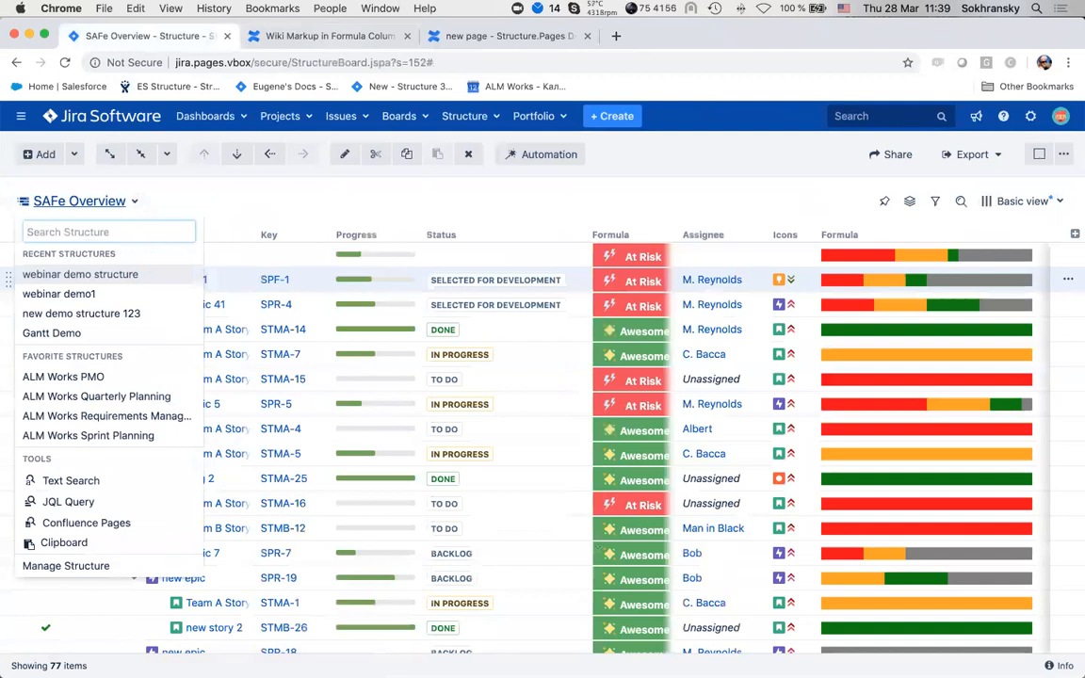
text(xra)
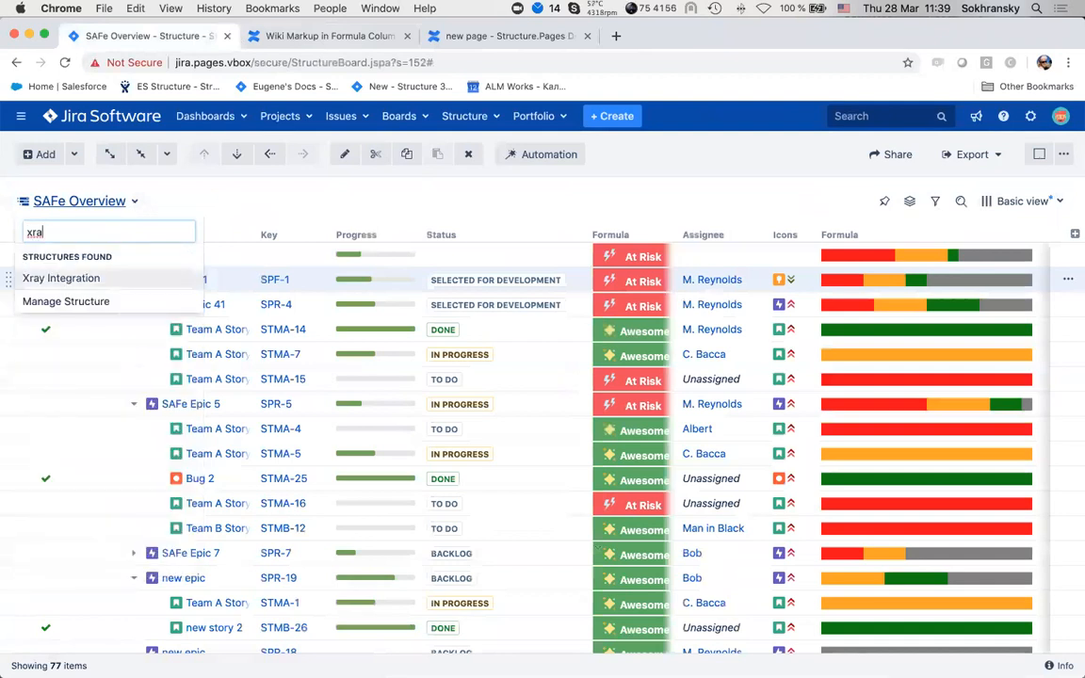
key(Return)
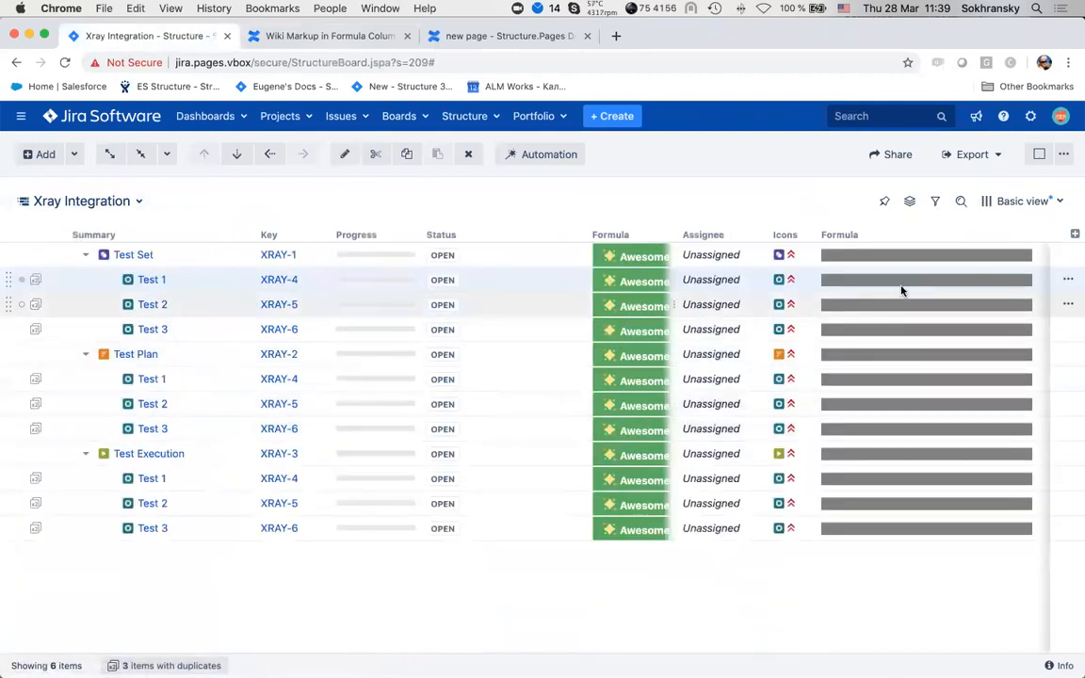
Apply the Xray Integration view to the structure and examine the Test Execution status bar.
click(1057, 204)
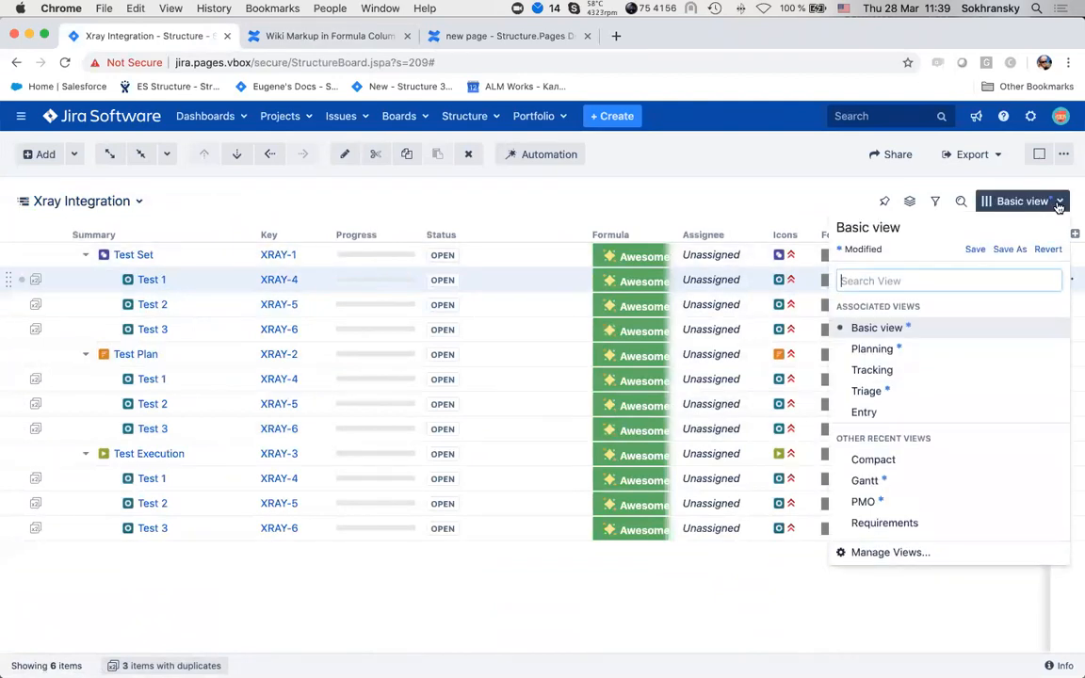
text(xr)
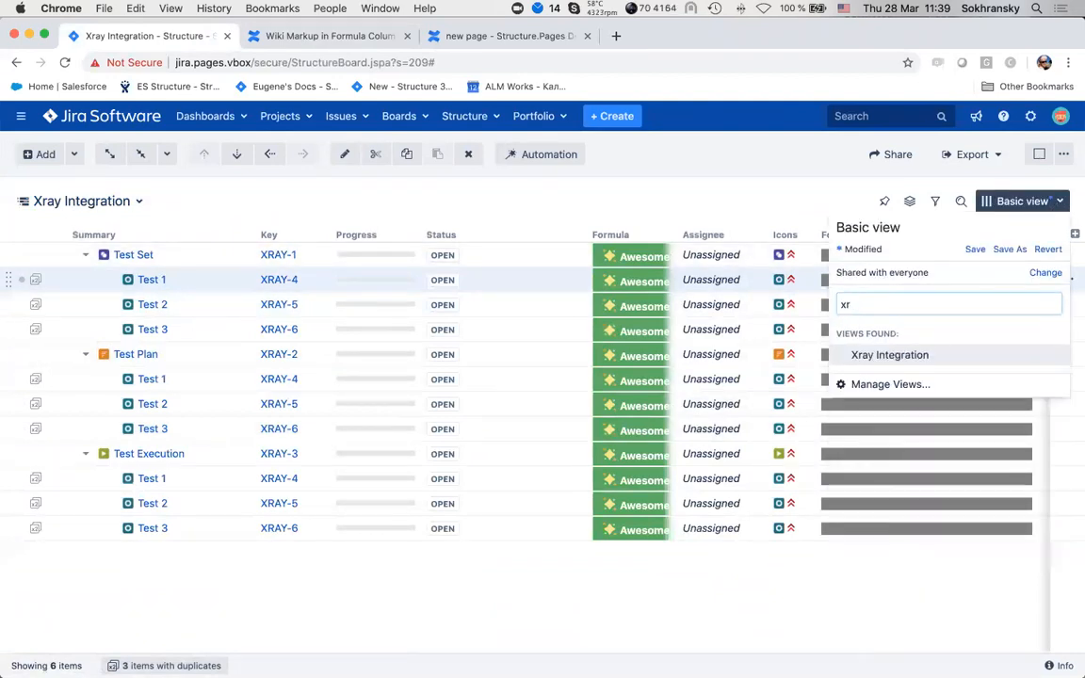
click(946, 355)
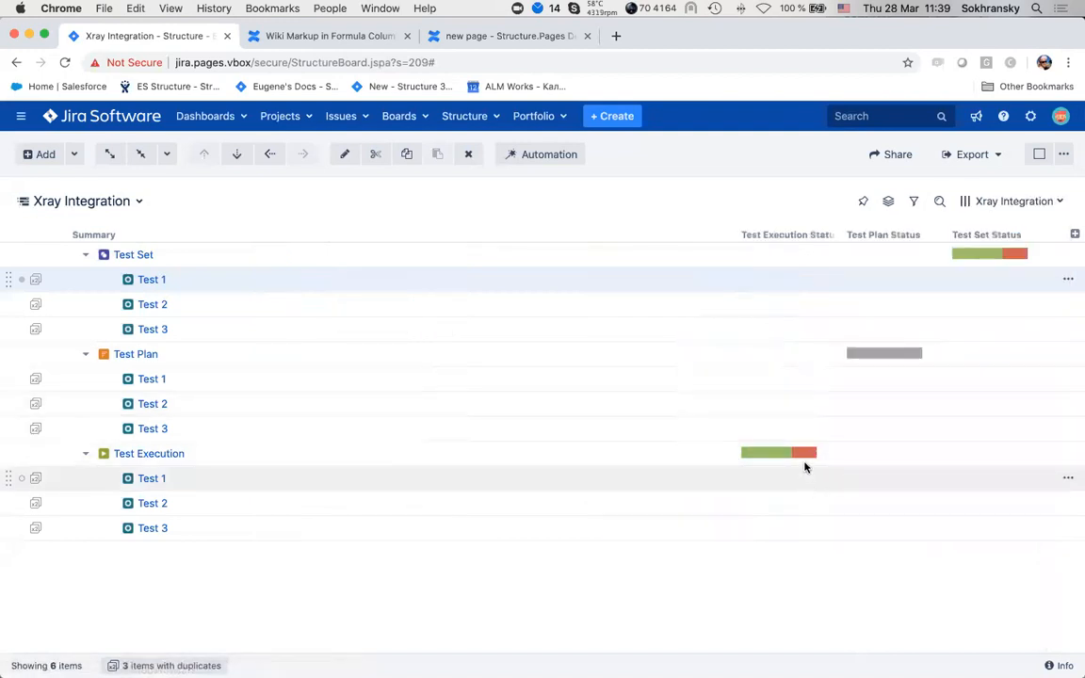
mouse_move(789, 456)
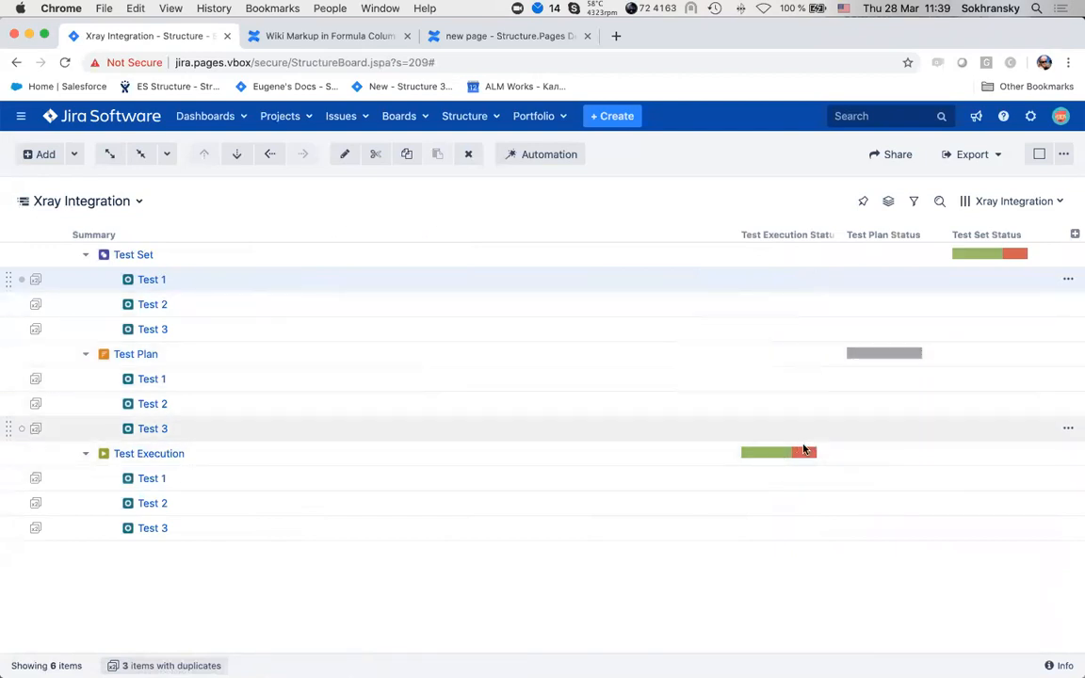
Open the Test Execution issue in a new tab, look through its page, and return to the Xray Integration structure.
super+click(175, 453)
click(291, 35)
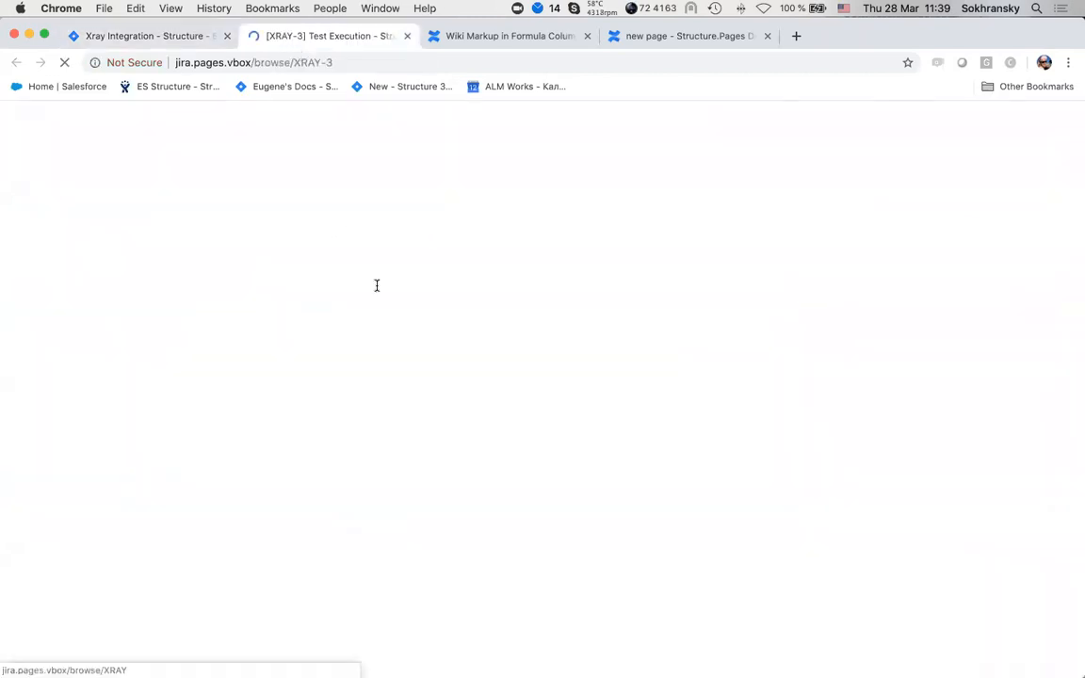
scroll(453, 352, down, 5)
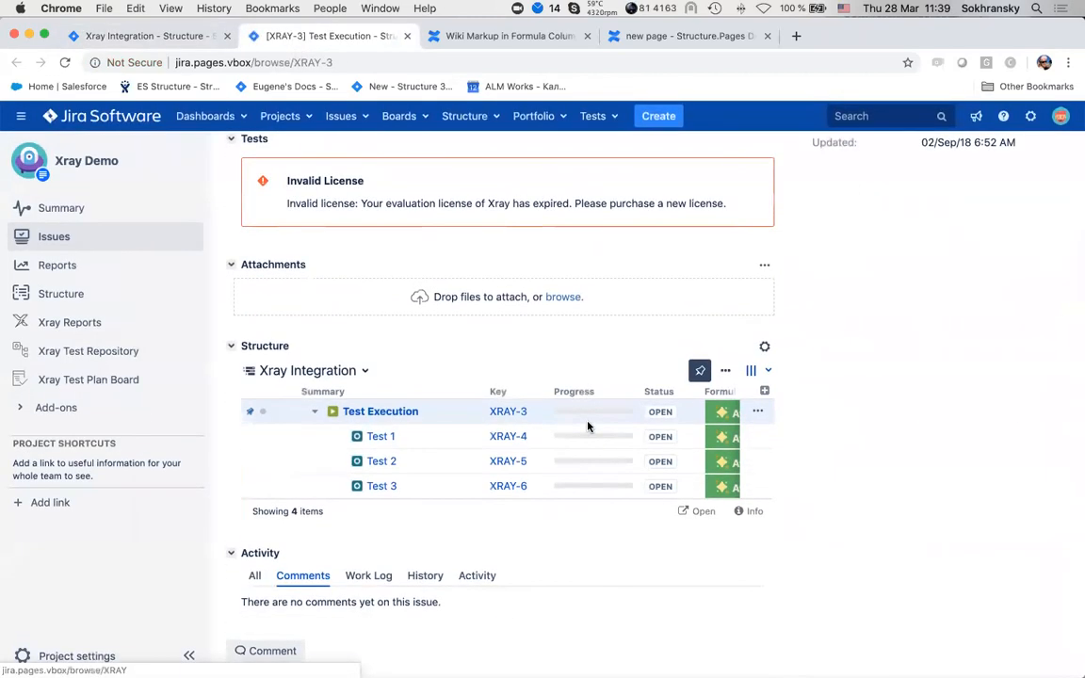
scroll(588, 427, up, 3)
scroll(588, 427, up, 4)
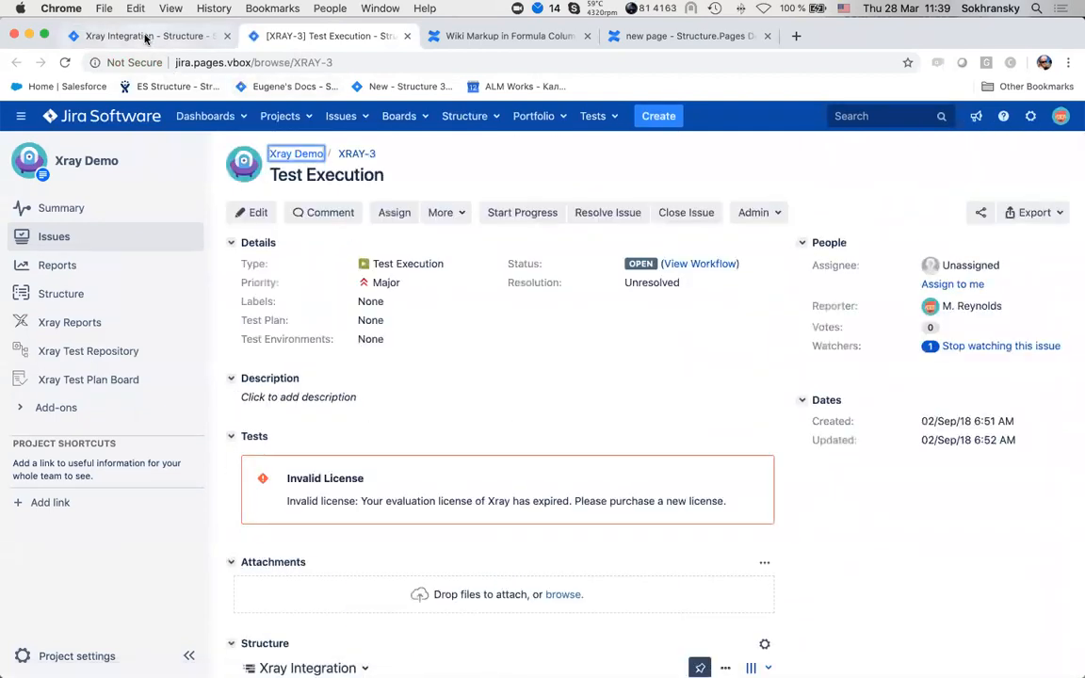
click(145, 36)
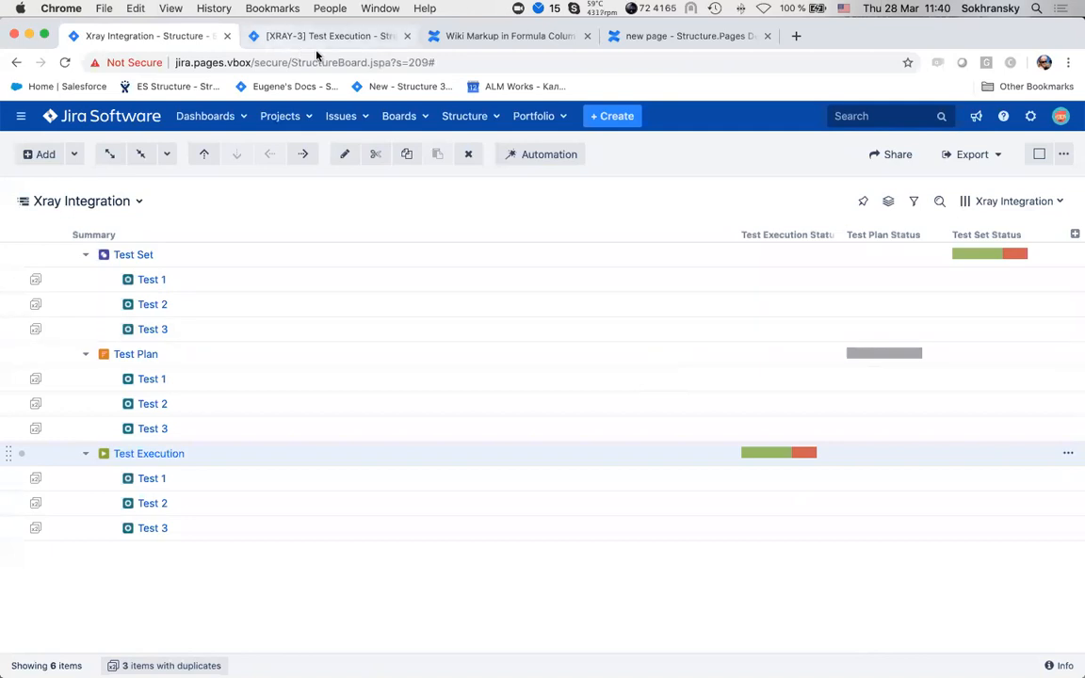
Start progress on Test 2 under Test Plan, and switch to the SAFe Overview structure.
click(1069, 404)
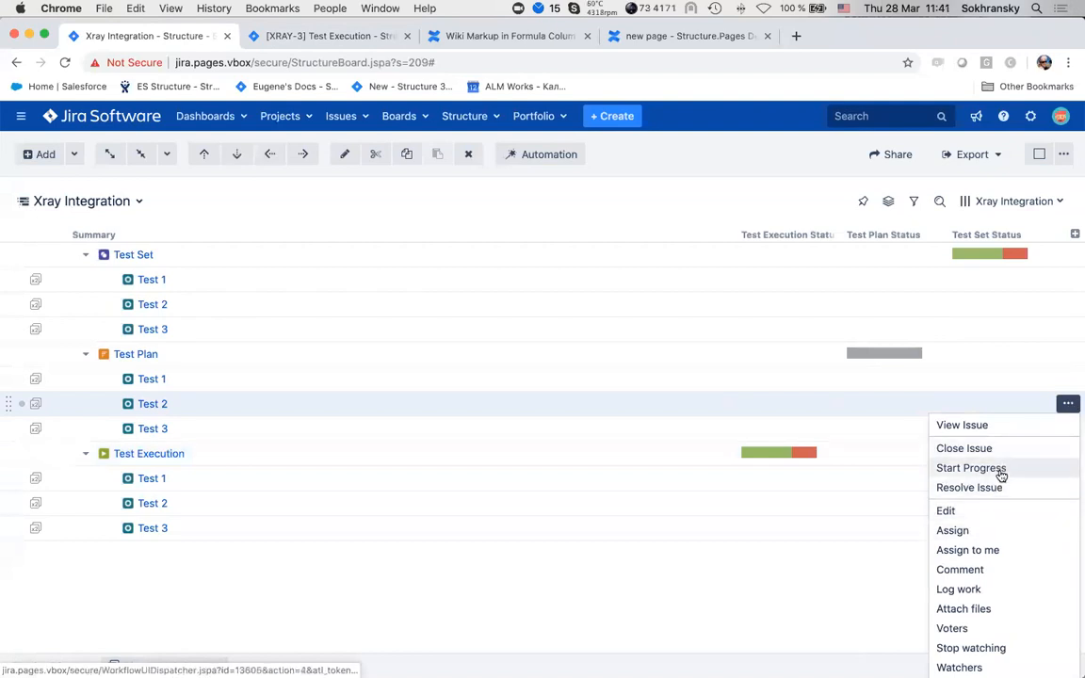
click(1001, 475)
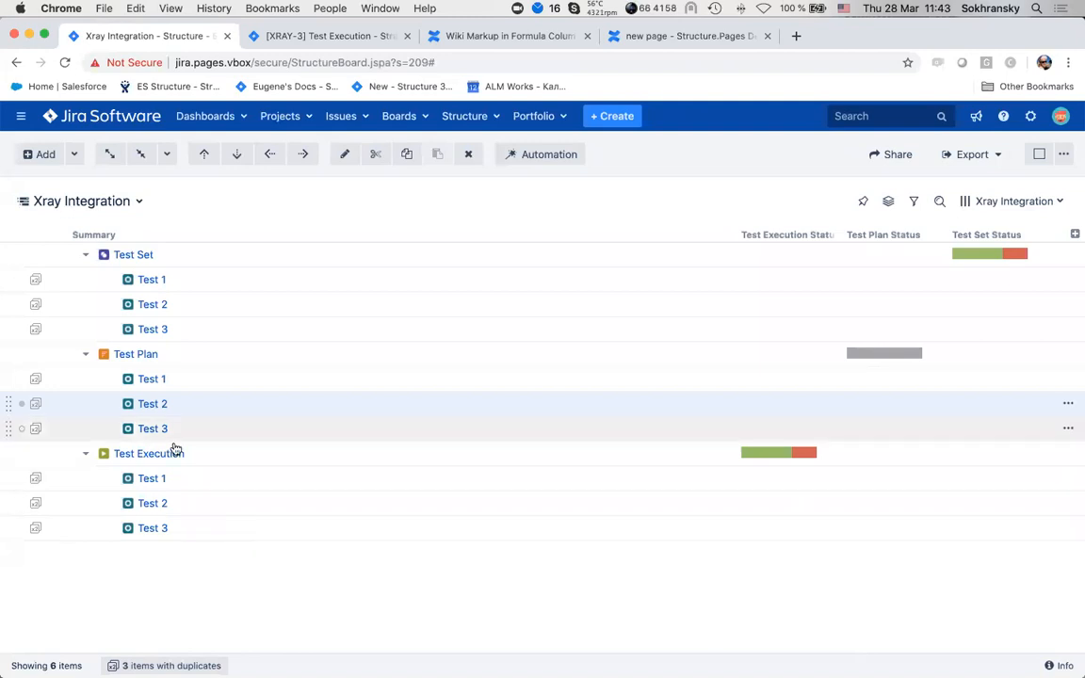
click(140, 205)
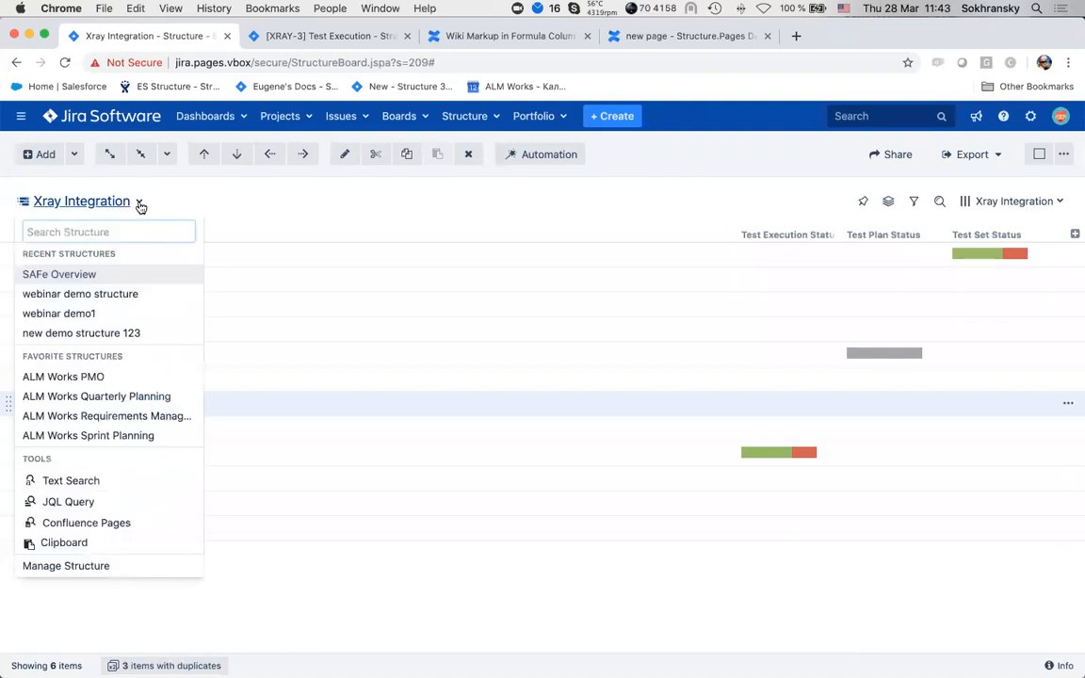
click(106, 275)
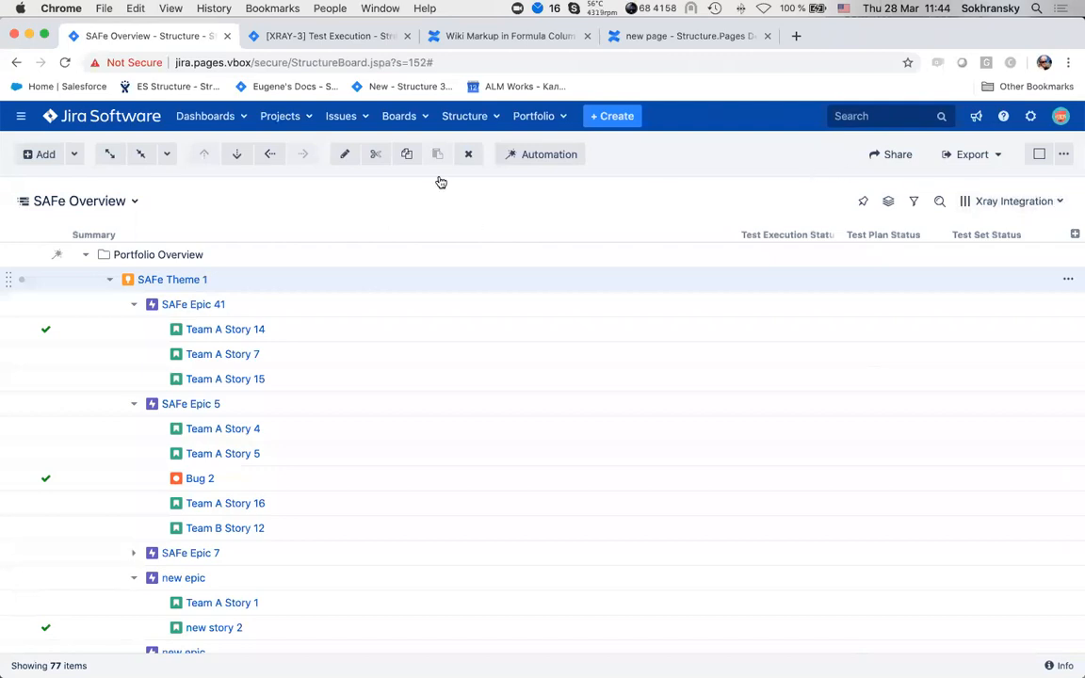
Open the Gantt Demo structure and show it in the Gantt + Resources layout.
click(136, 202)
text(ga)
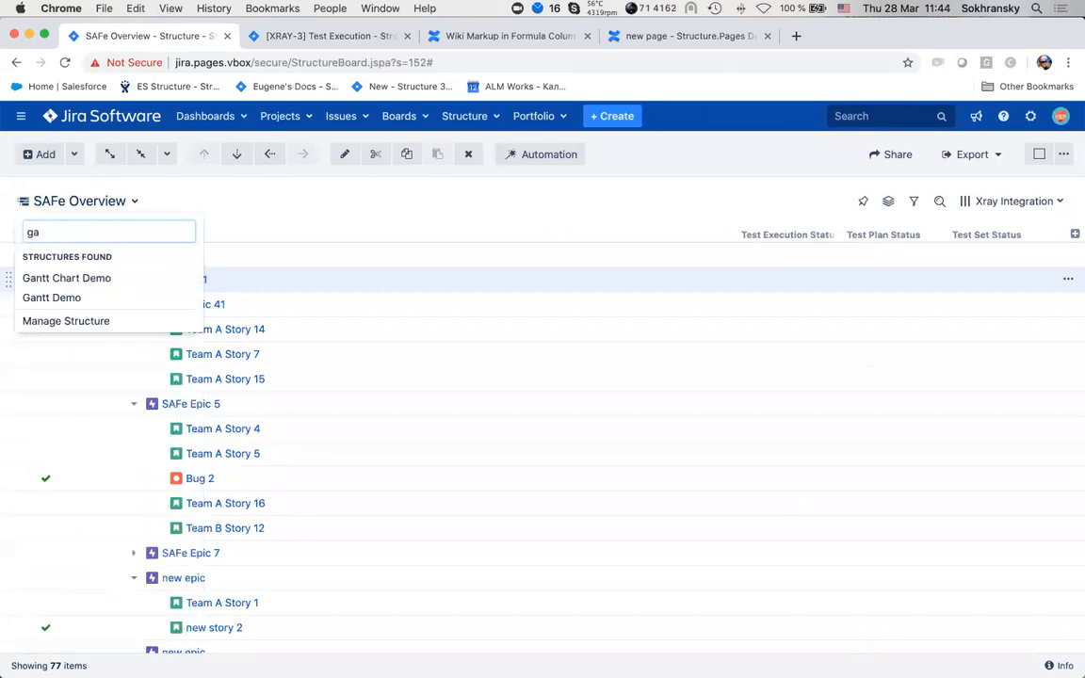
key(Down)
key(Down)
key(Return)
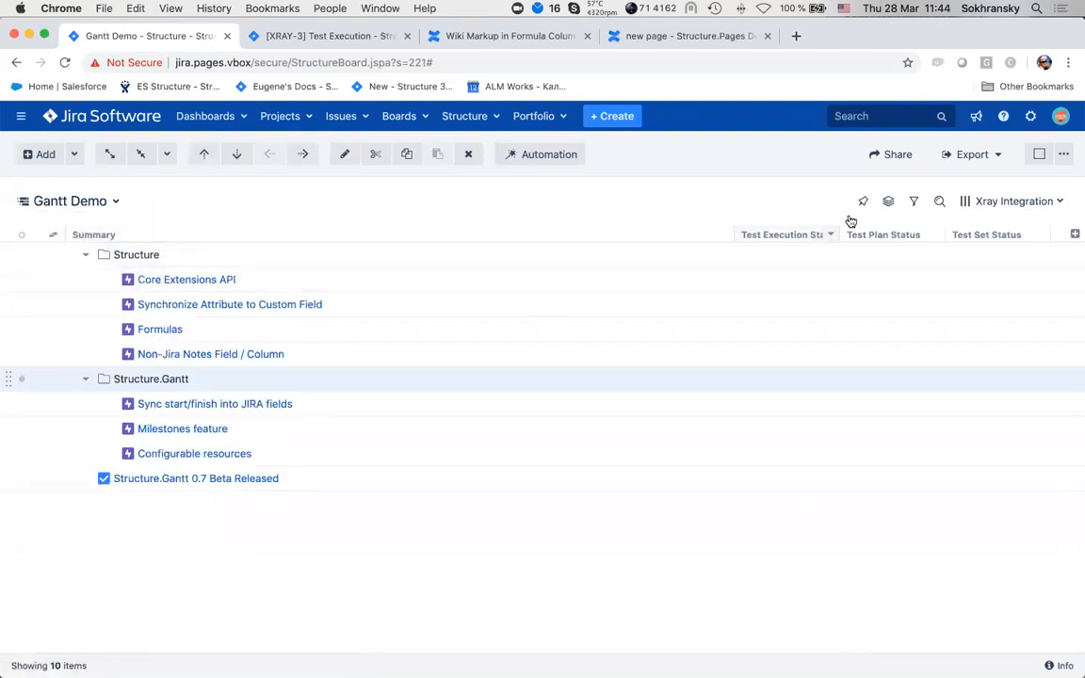
click(1065, 156)
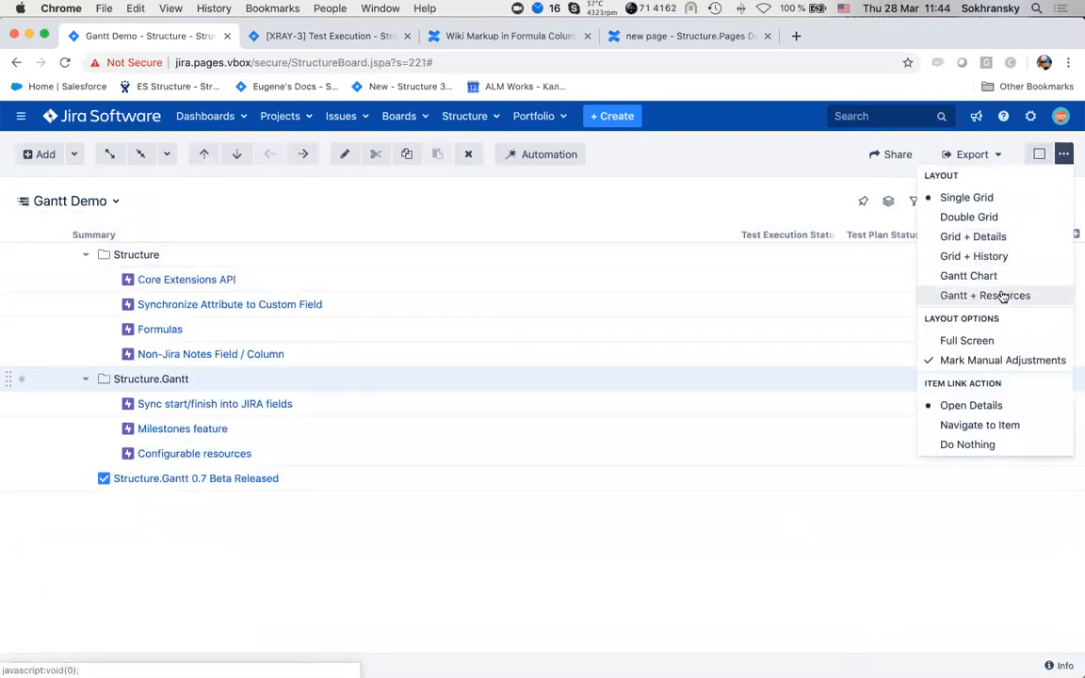
click(1002, 295)
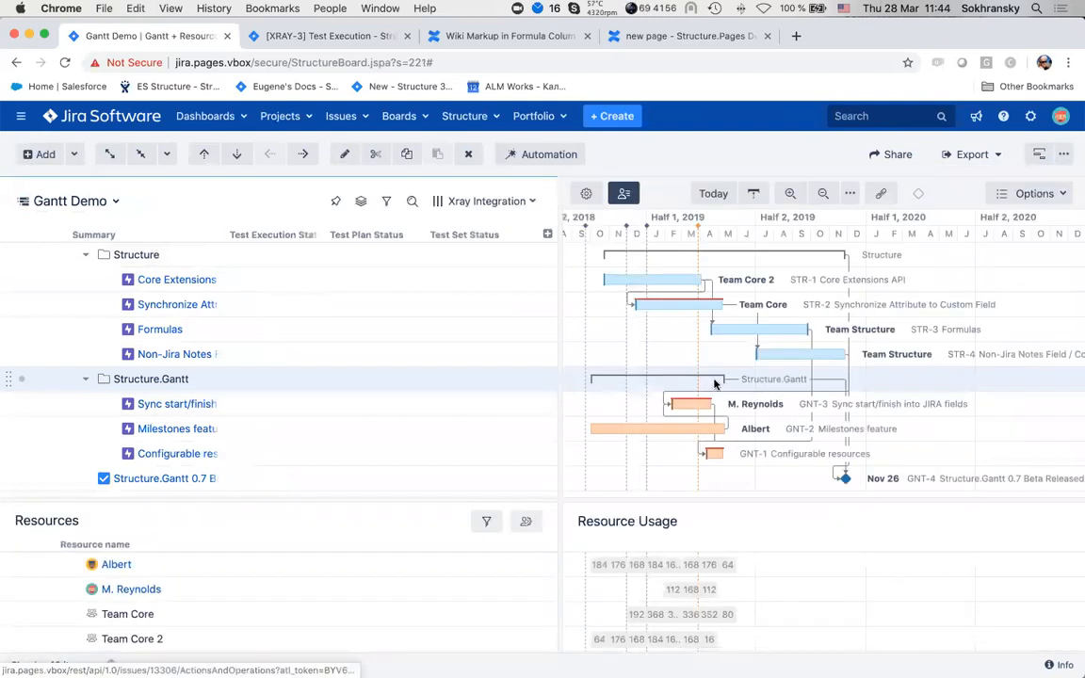
scroll(794, 376, left, 1)
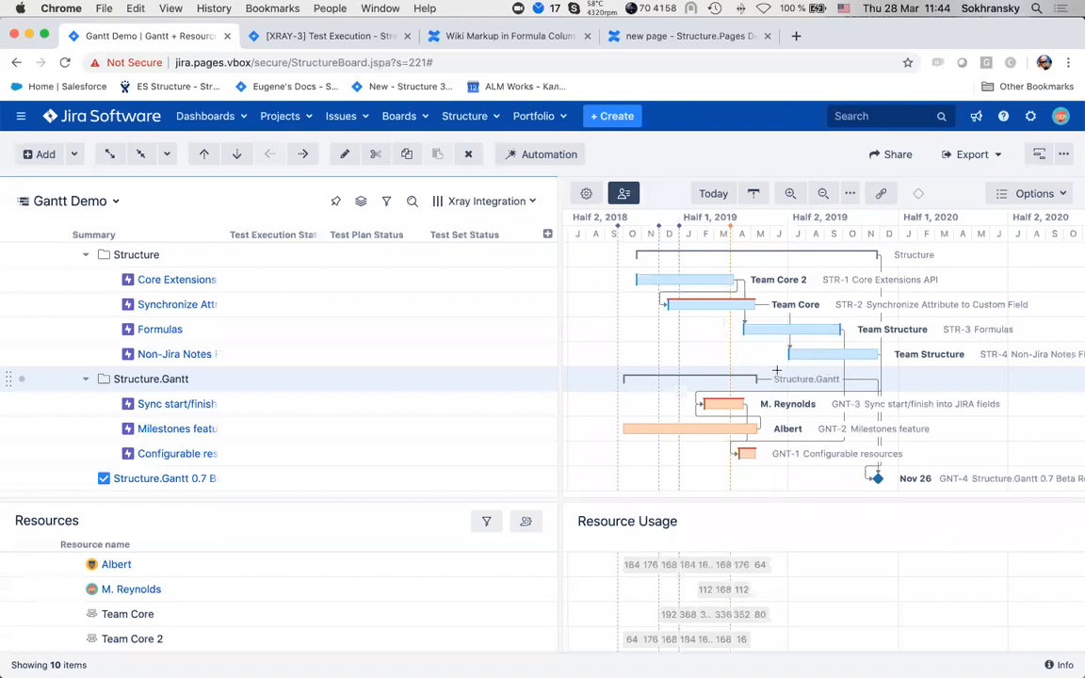
Set the Synchronize Attribute to Custom Field task to automatic scheduling and check its details on the Gantt chart.
click(733, 307)
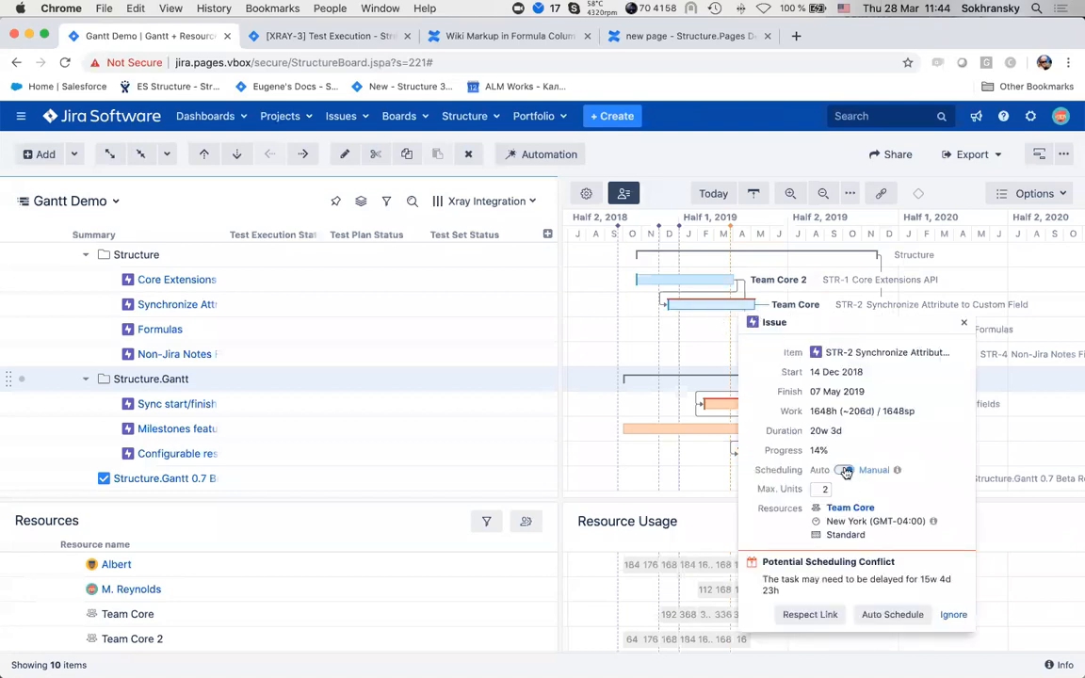
click(655, 336)
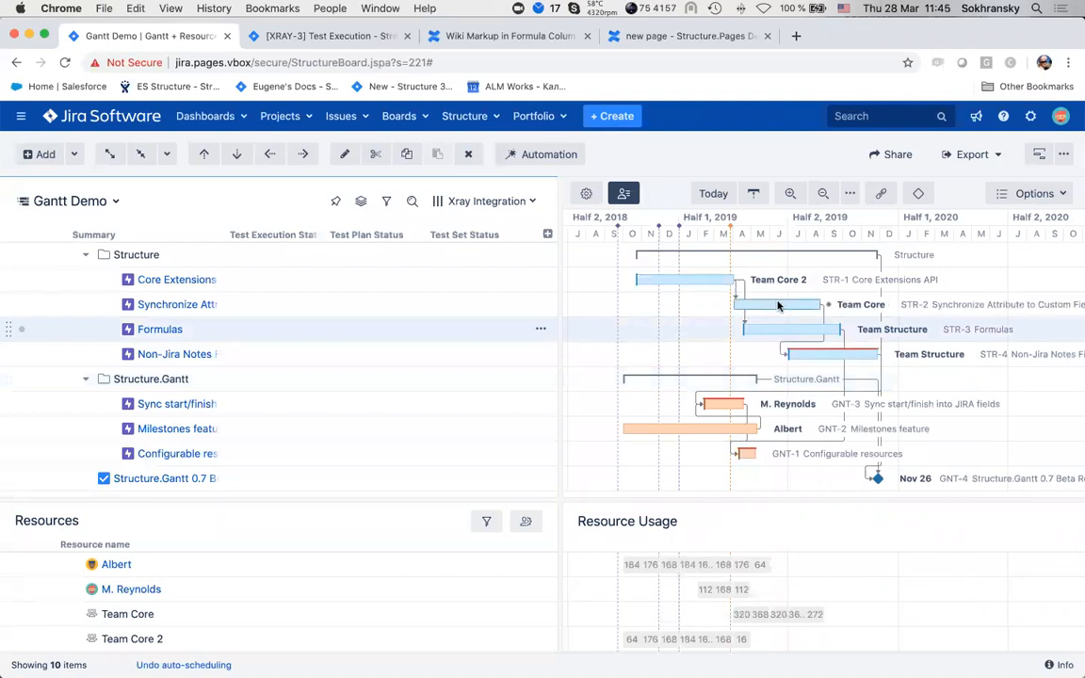
click(779, 306)
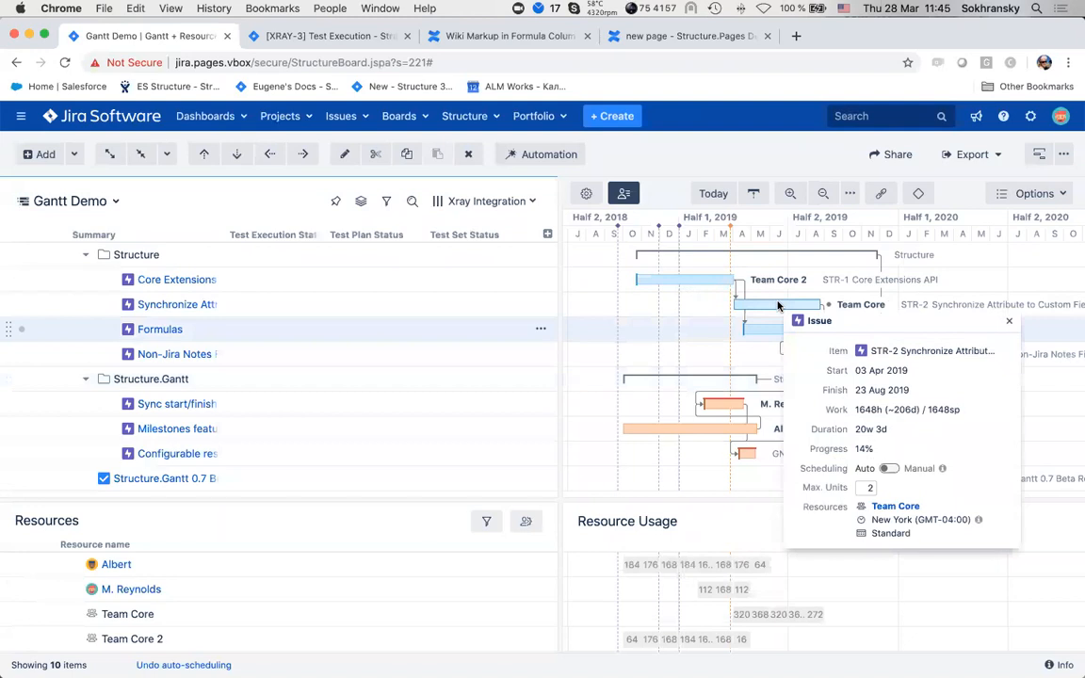
click(711, 336)
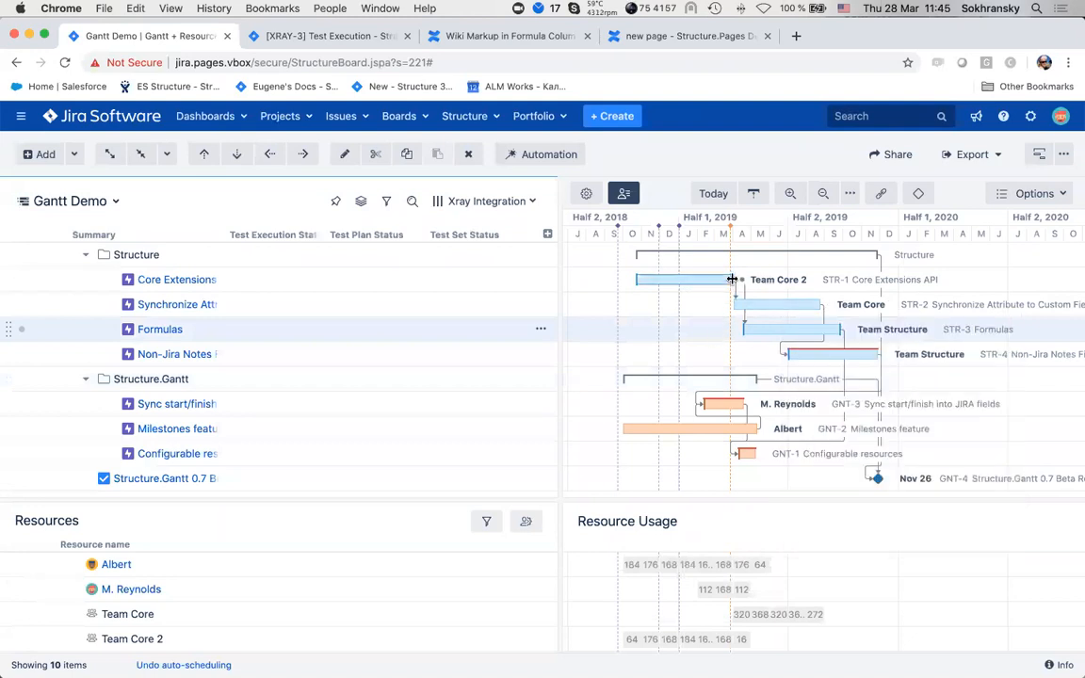
Extend the Core Extensions API task's finish to about early June 2019 and view the dependent STR-2 task's details.
drag(732, 279, 774, 280)
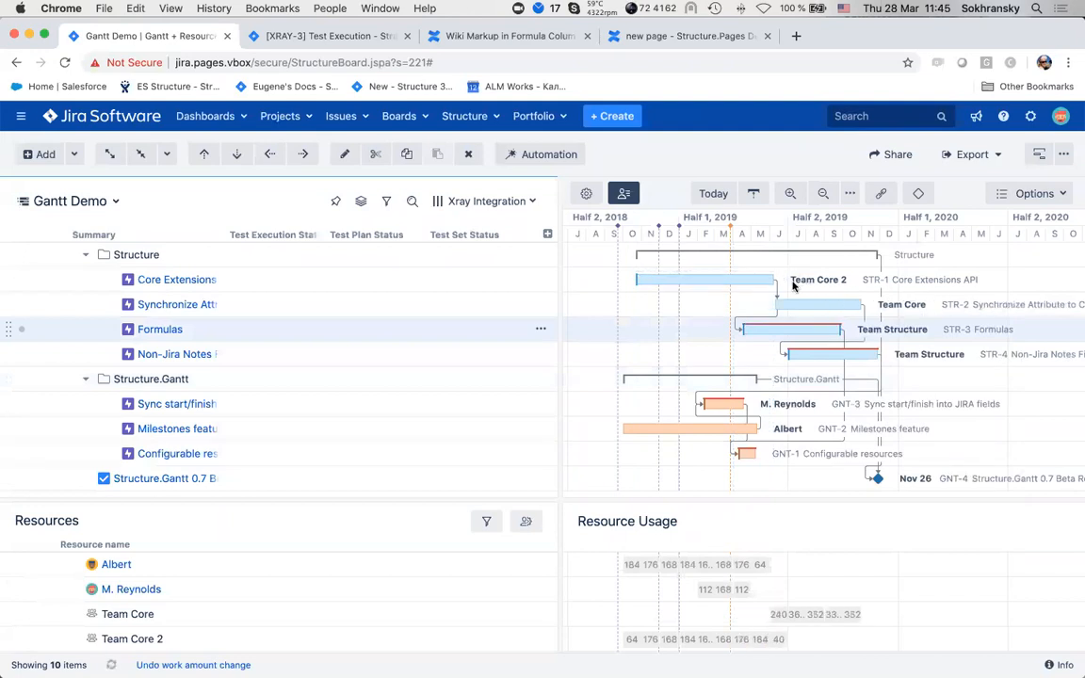
click(777, 303)
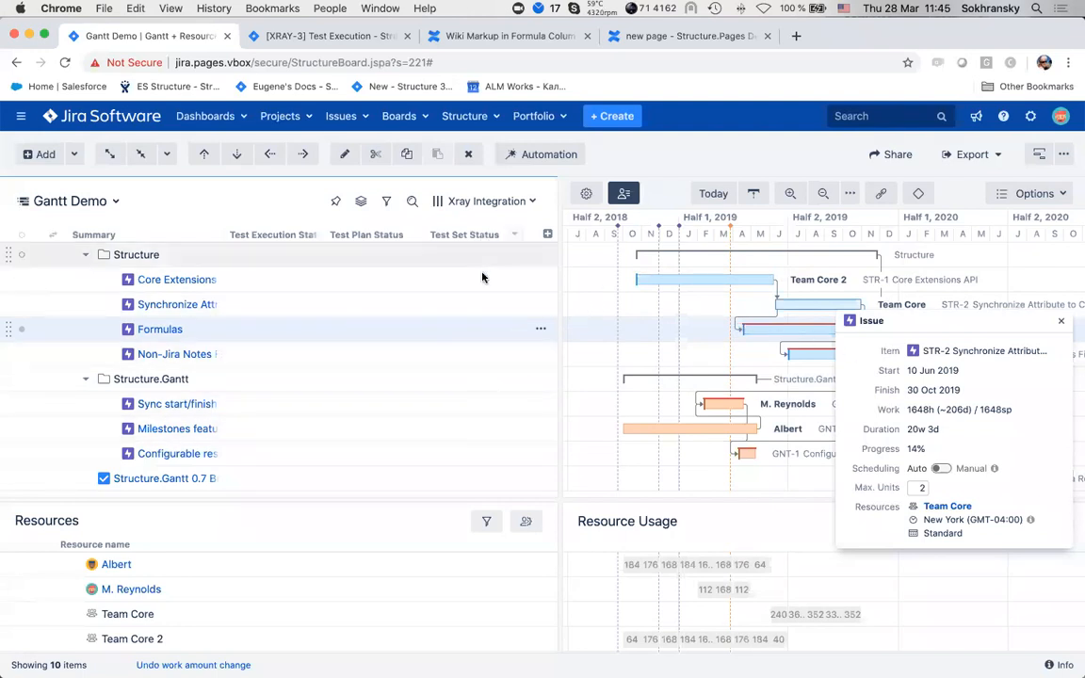
Close the STR-2 task details and view the structure embedded in the Confluence new page before returning to Gantt Demo.
click(653, 312)
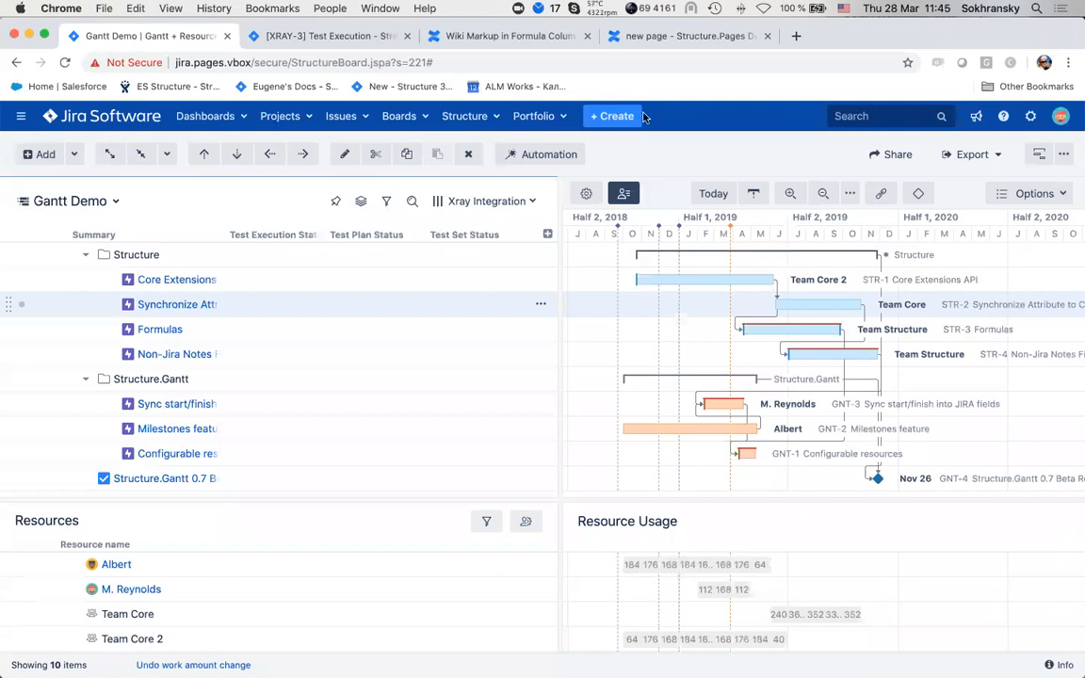
click(607, 35)
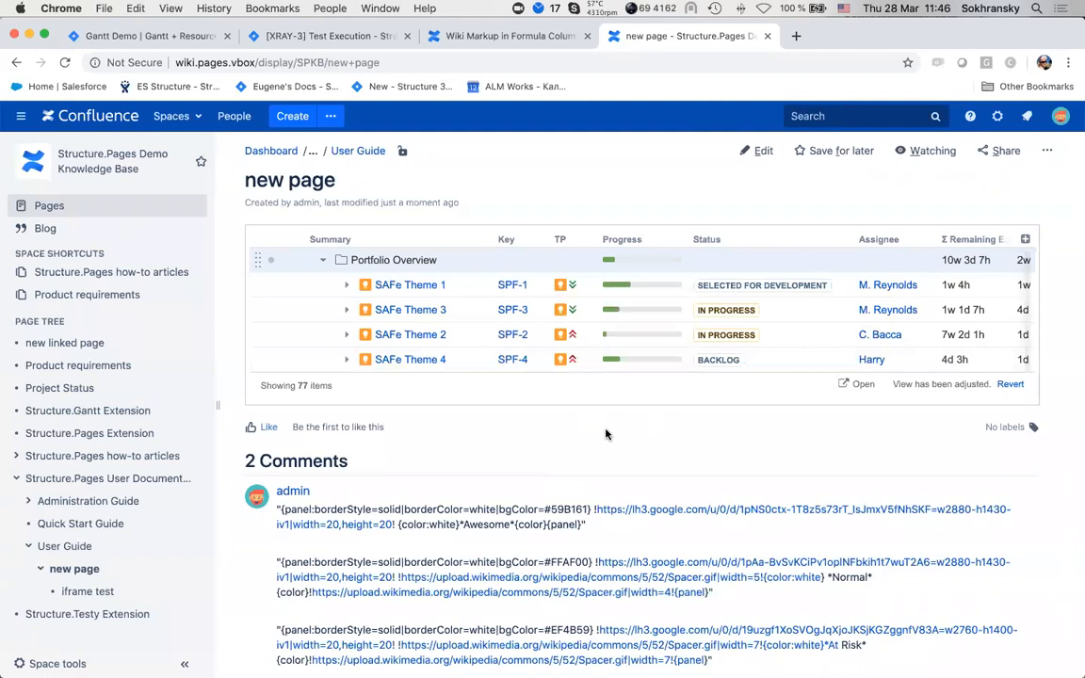
click(200, 38)
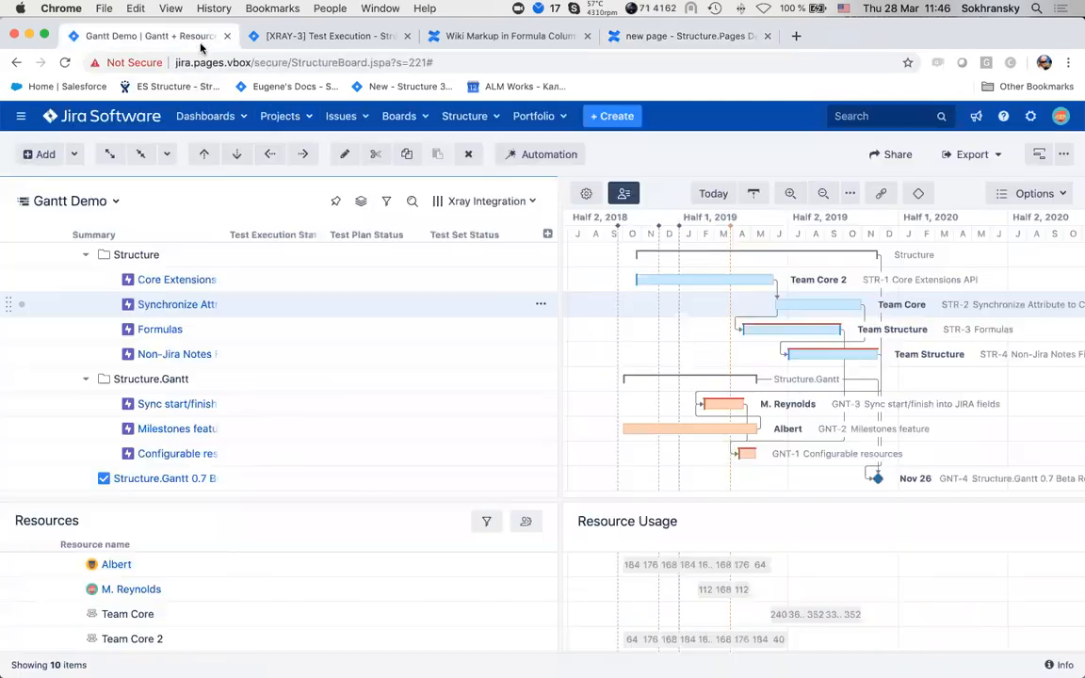
Find and open the Pages Demo structure and dismiss the Create Gantt chart setup.
click(117, 203)
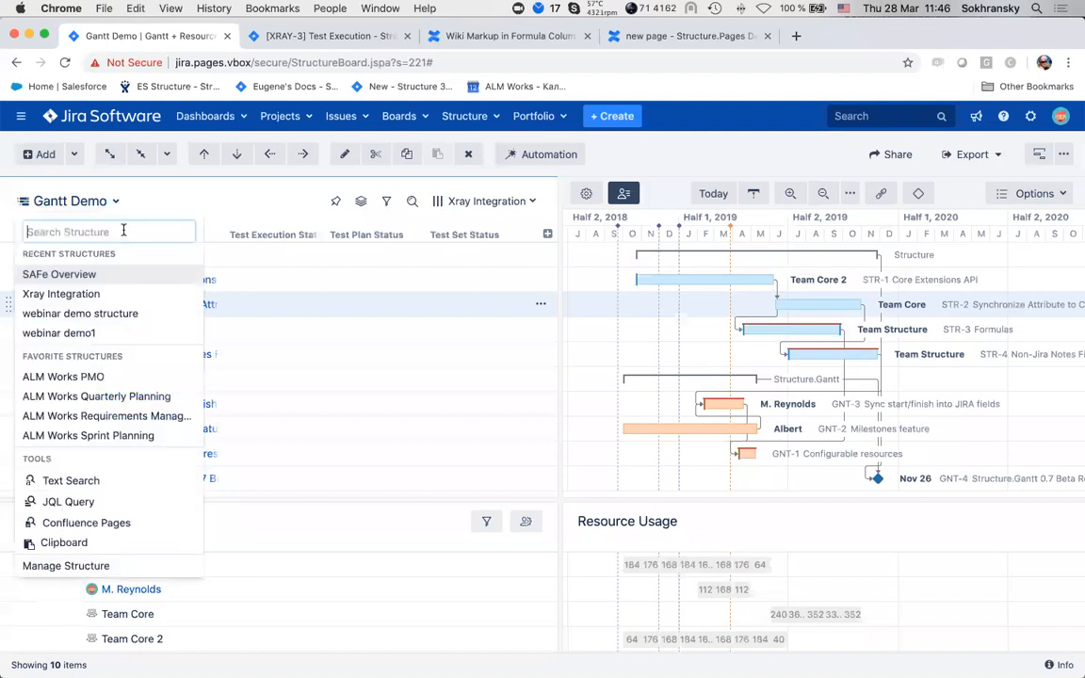
text(pa)
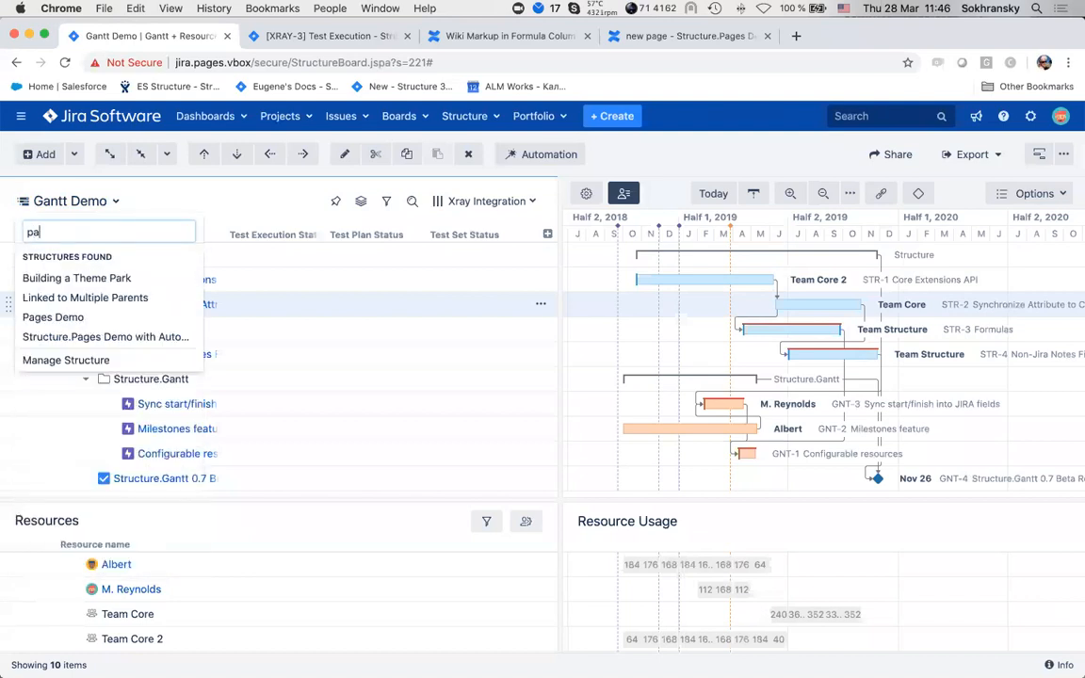
click(93, 317)
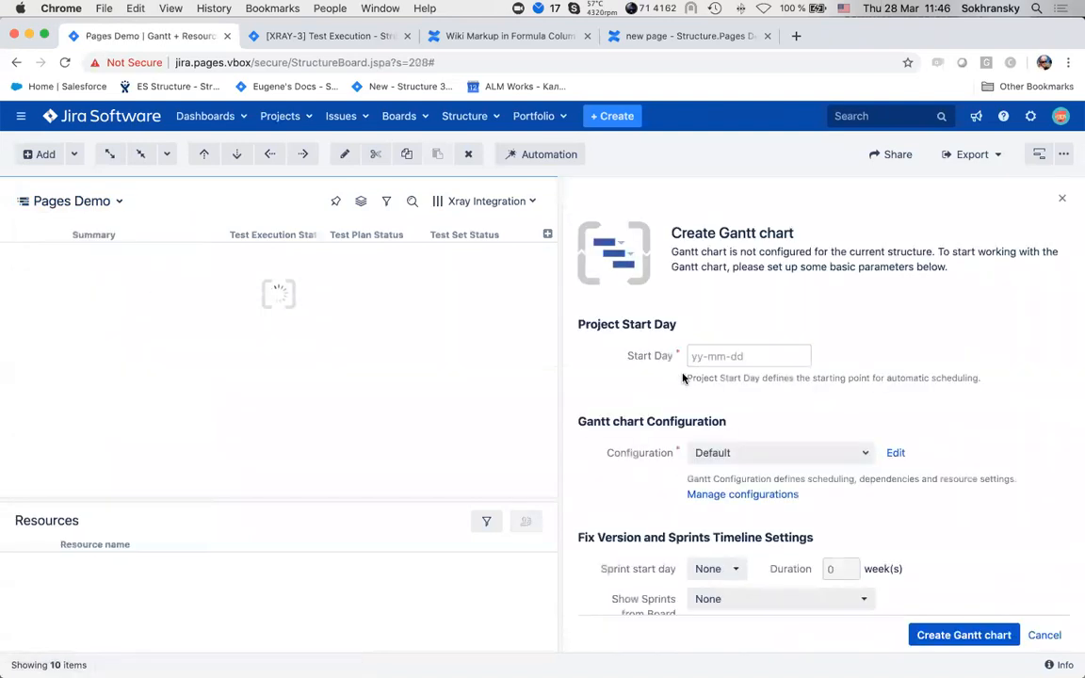
click(1064, 200)
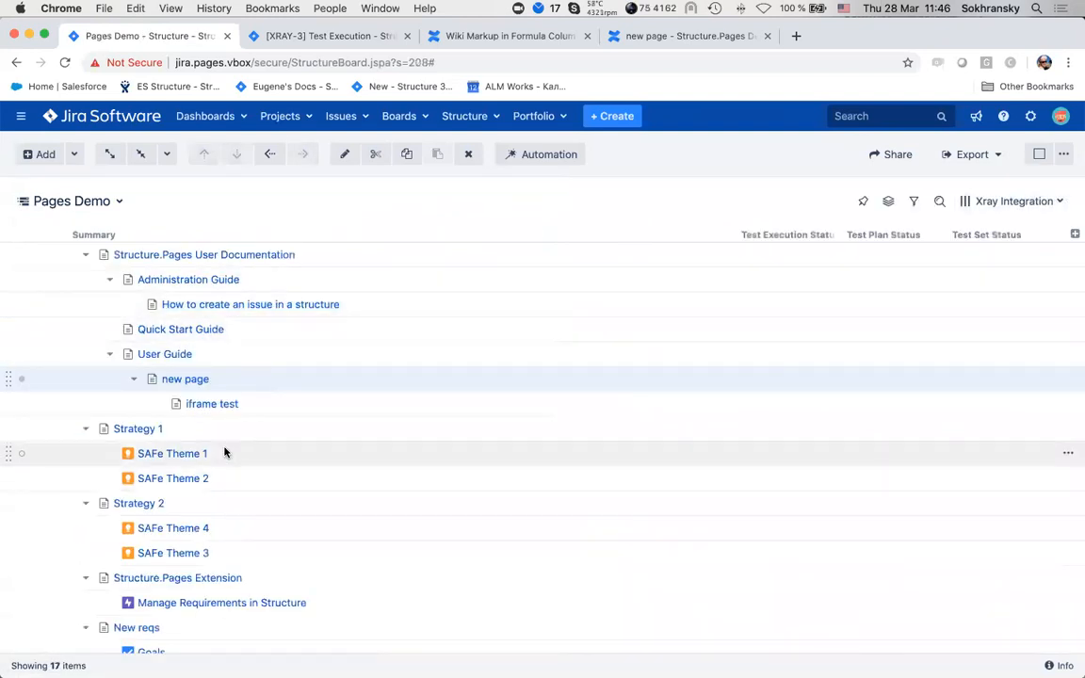
Open the Strategy 1 Confluence page beside the structure, add the text "gffhgf" to its body and save it.
click(141, 428)
key(o)
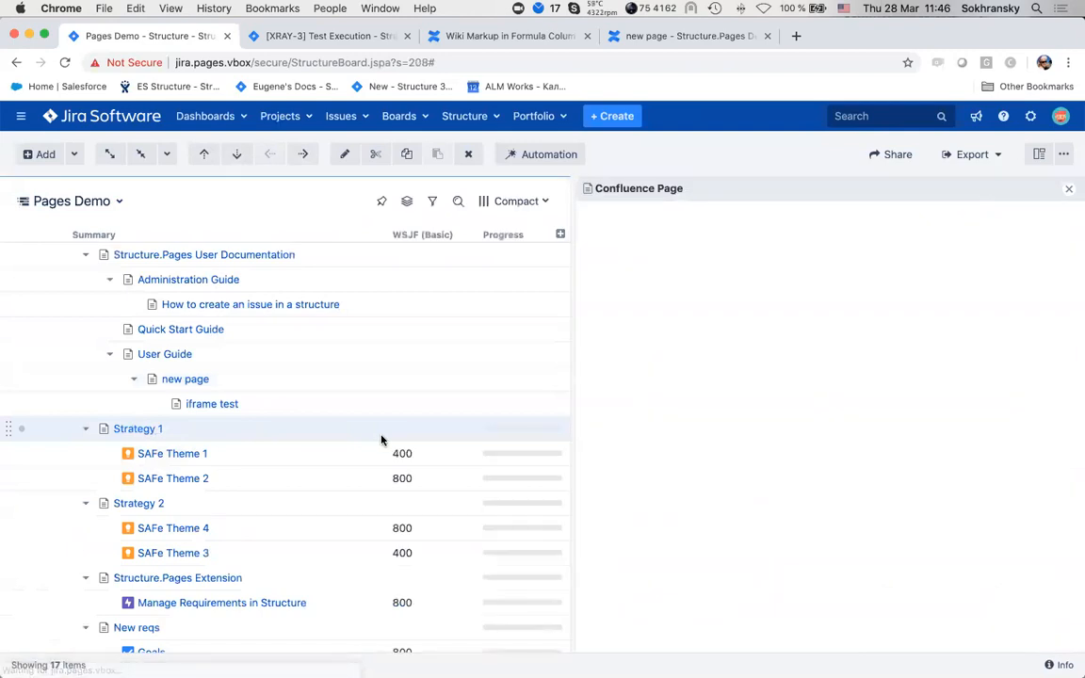
click(755, 224)
text(gffhgf)
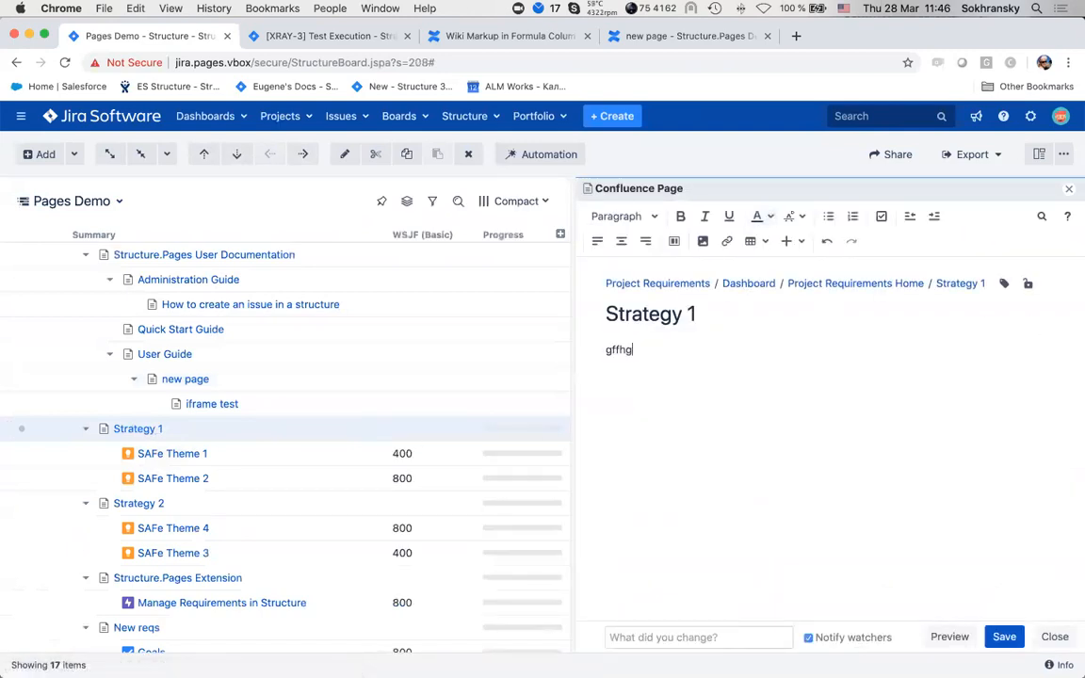
click(1006, 638)
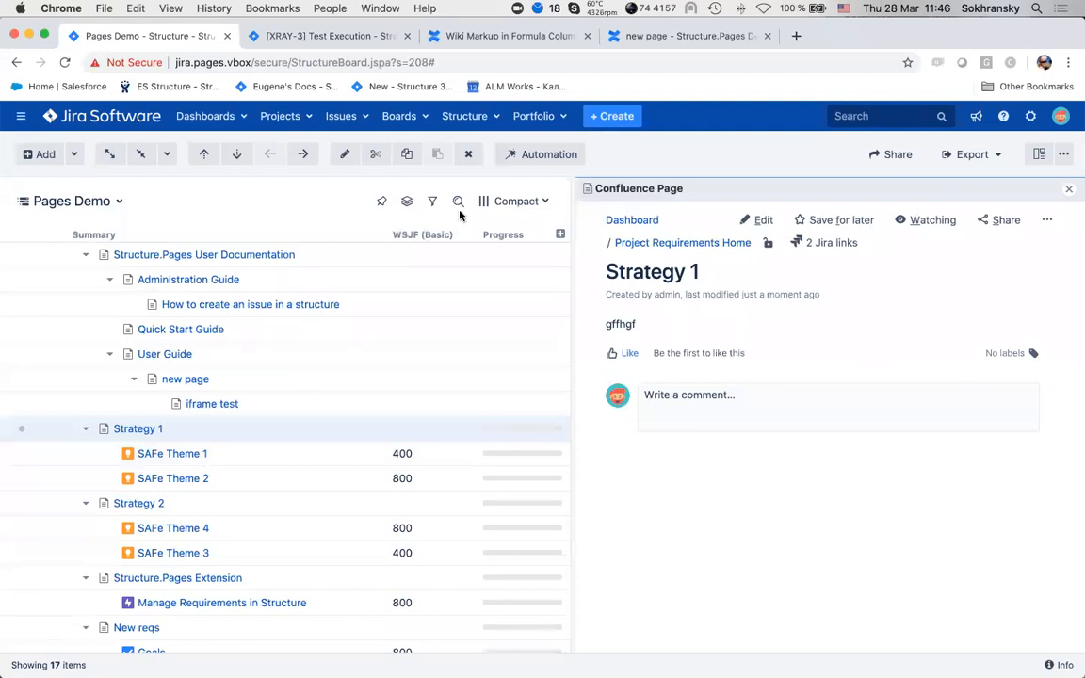
View the structure embedded in the Confluence new page again, and close the Strategy 1 page preview in Pages Demo.
click(650, 36)
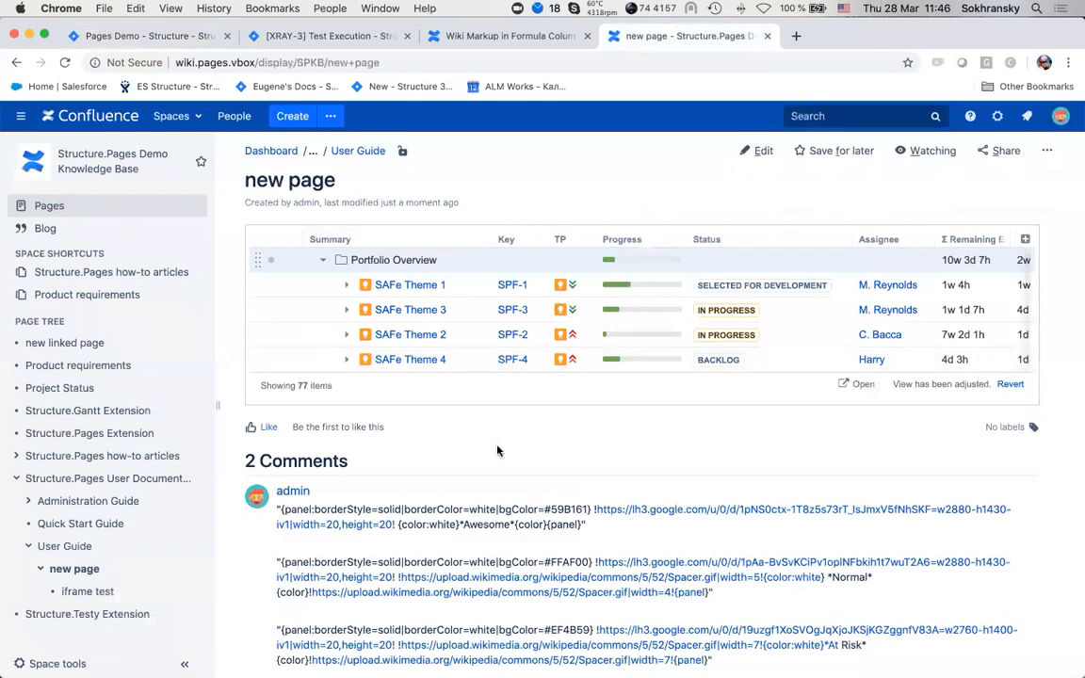
click(151, 36)
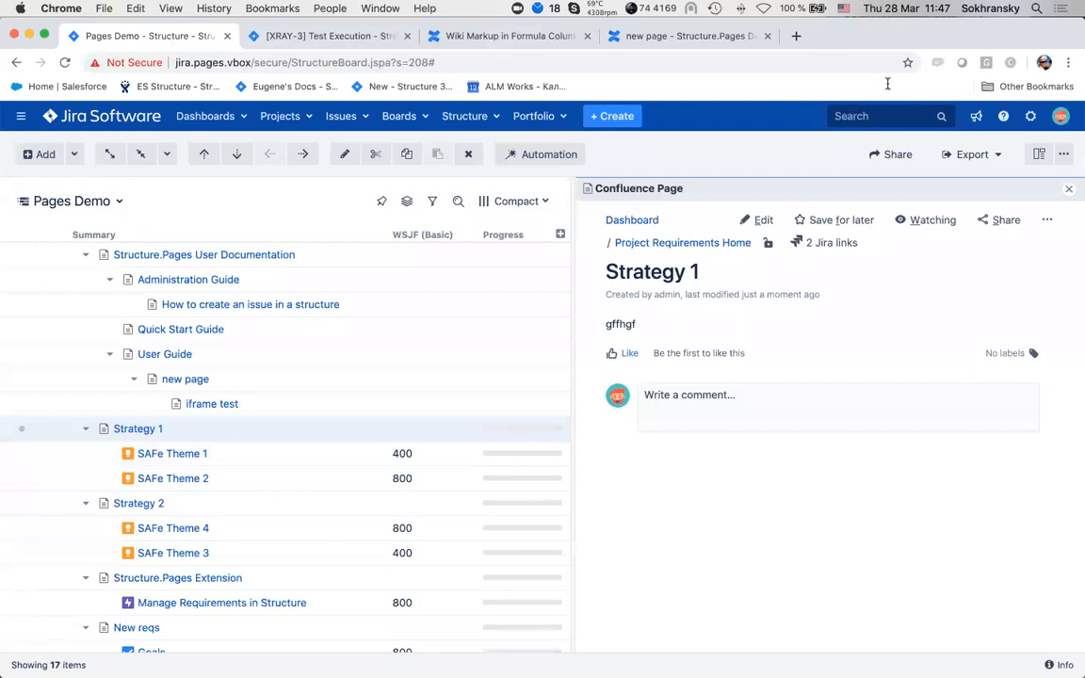
click(1067, 192)
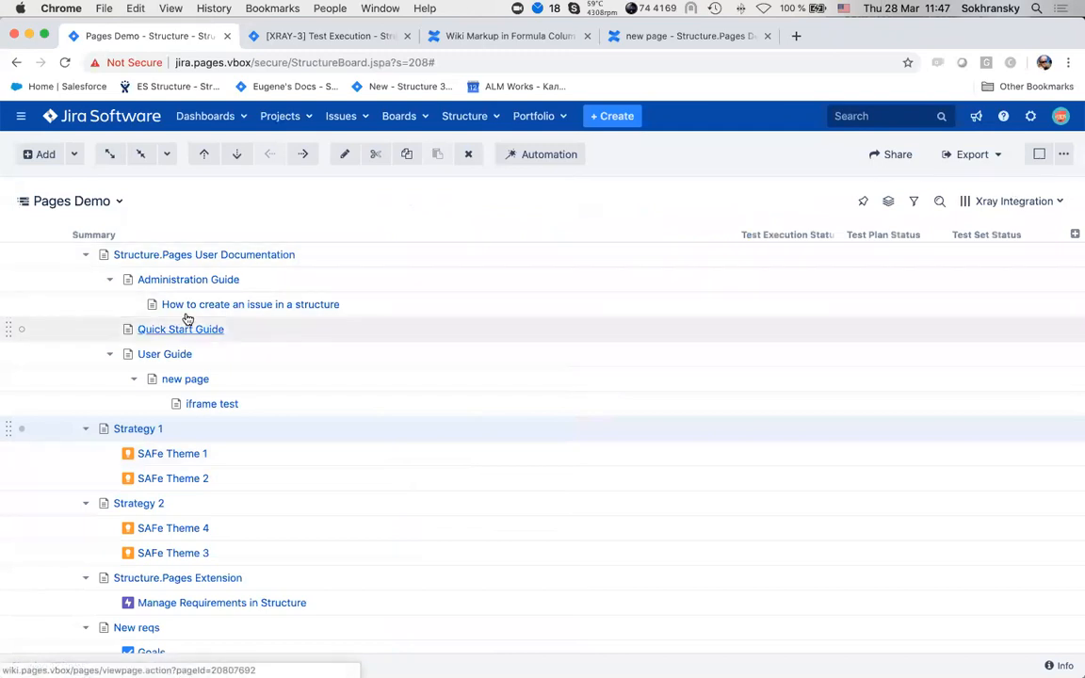
Open the SAFe Theme 1 issue in a separate tab and expand its Structure section to examine its place in Pages Demo.
super+click(179, 453)
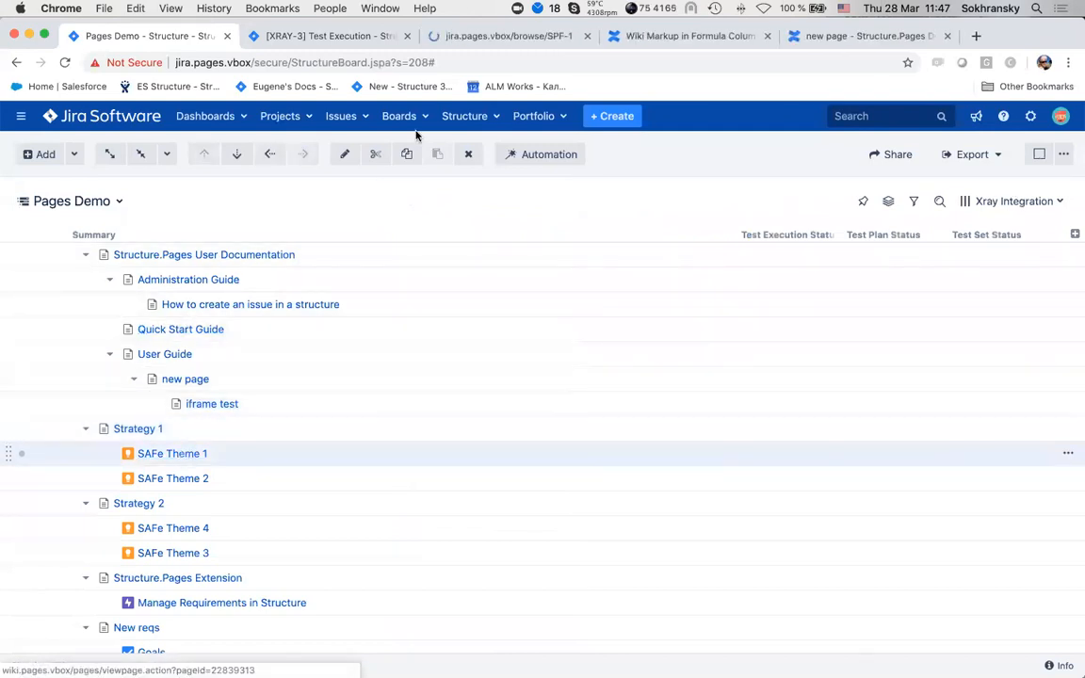
click(491, 38)
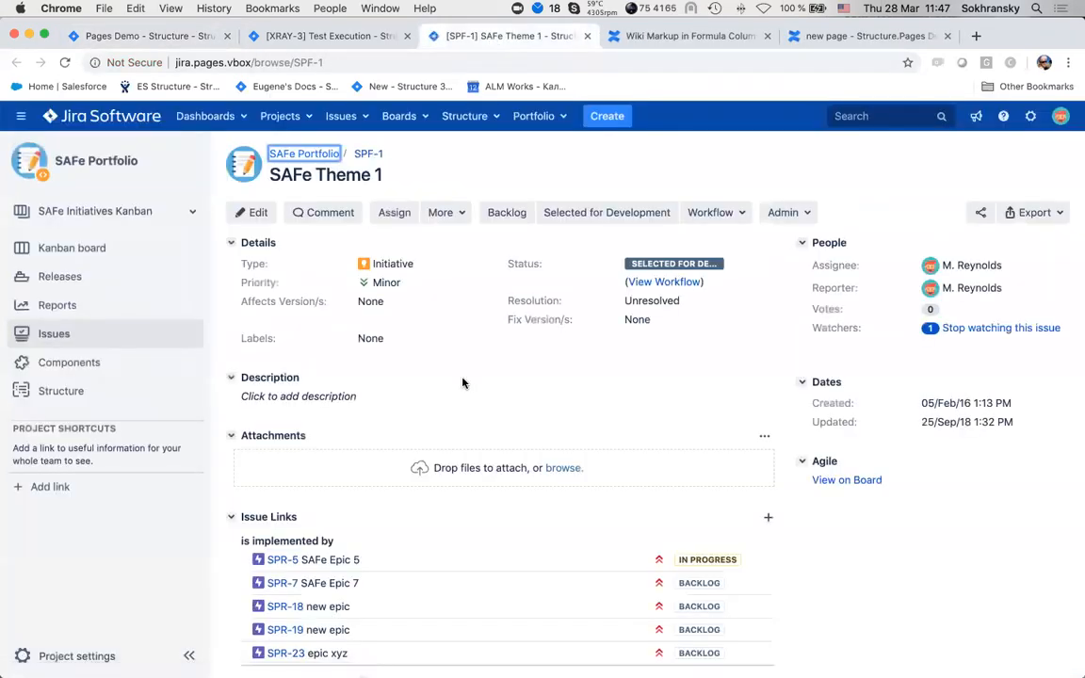
scroll(462, 379, down, 3)
scroll(463, 378, down, 1)
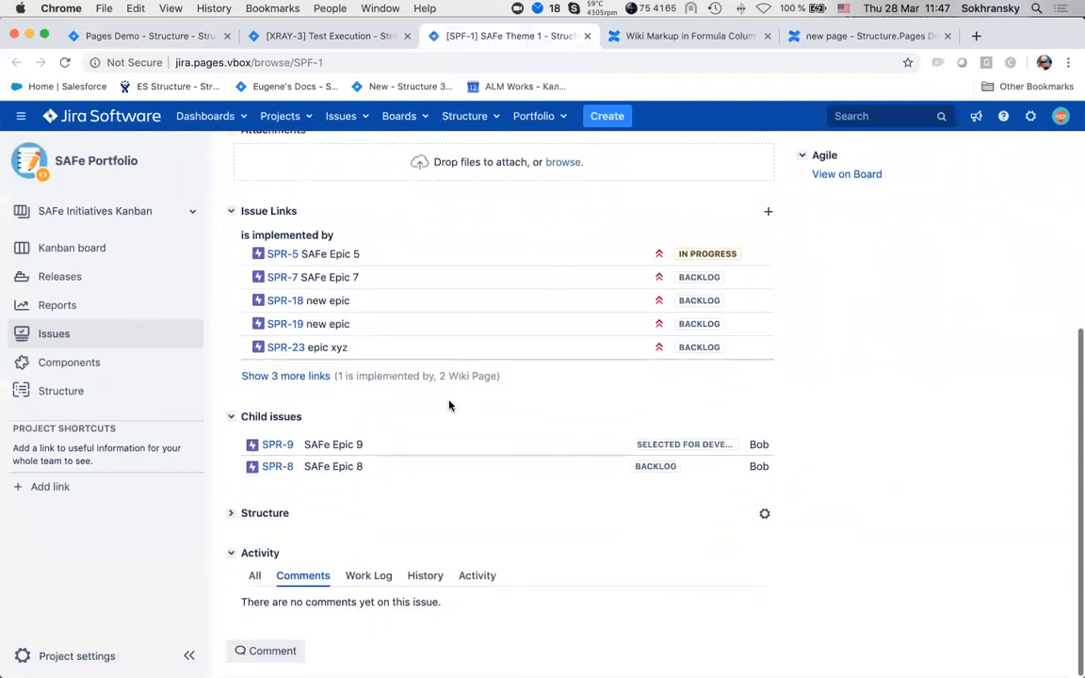
click(233, 514)
scroll(575, 511, down, 4)
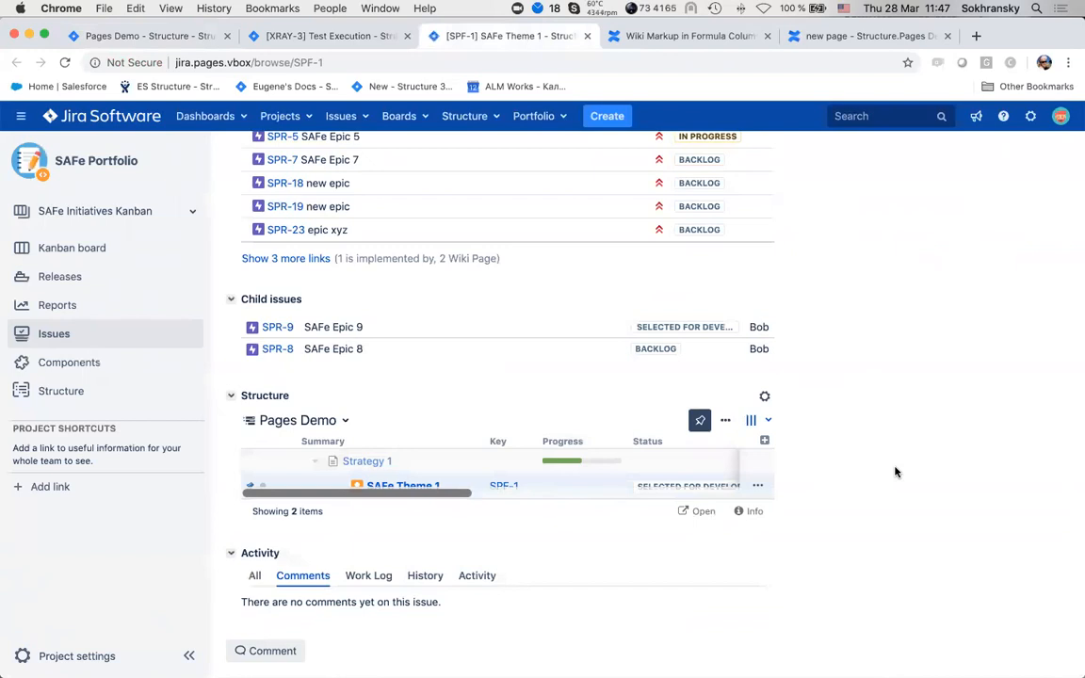
scroll(895, 471, up, 10)
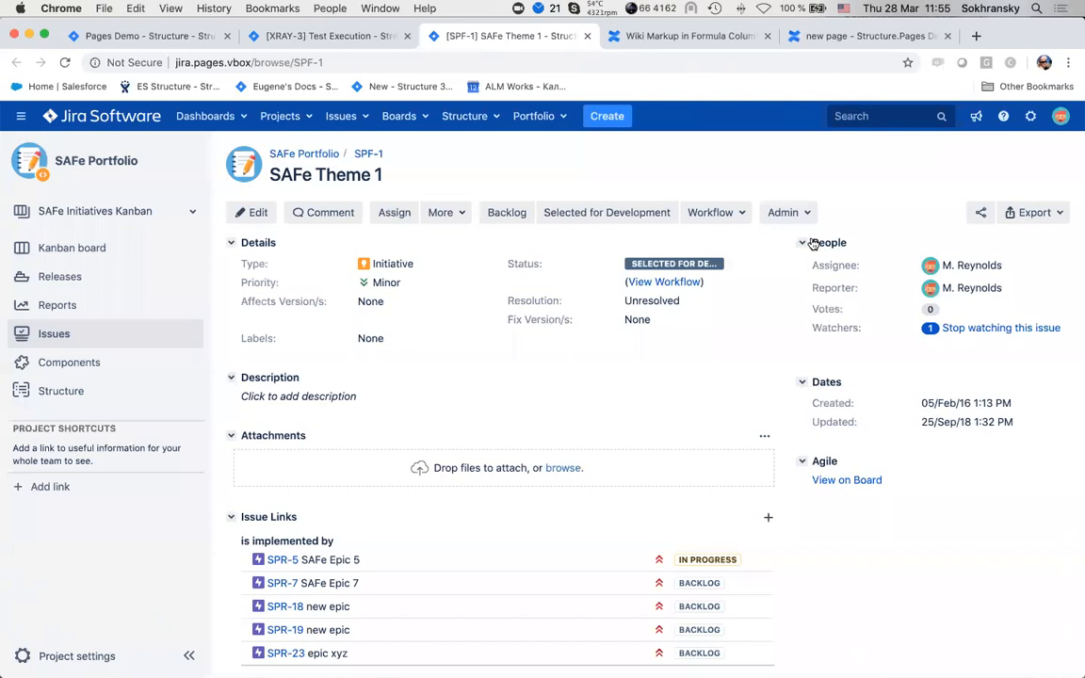
Return to the structure board, open SAFe Overview in the Basic view and revert that view's modifications.
click(162, 34)
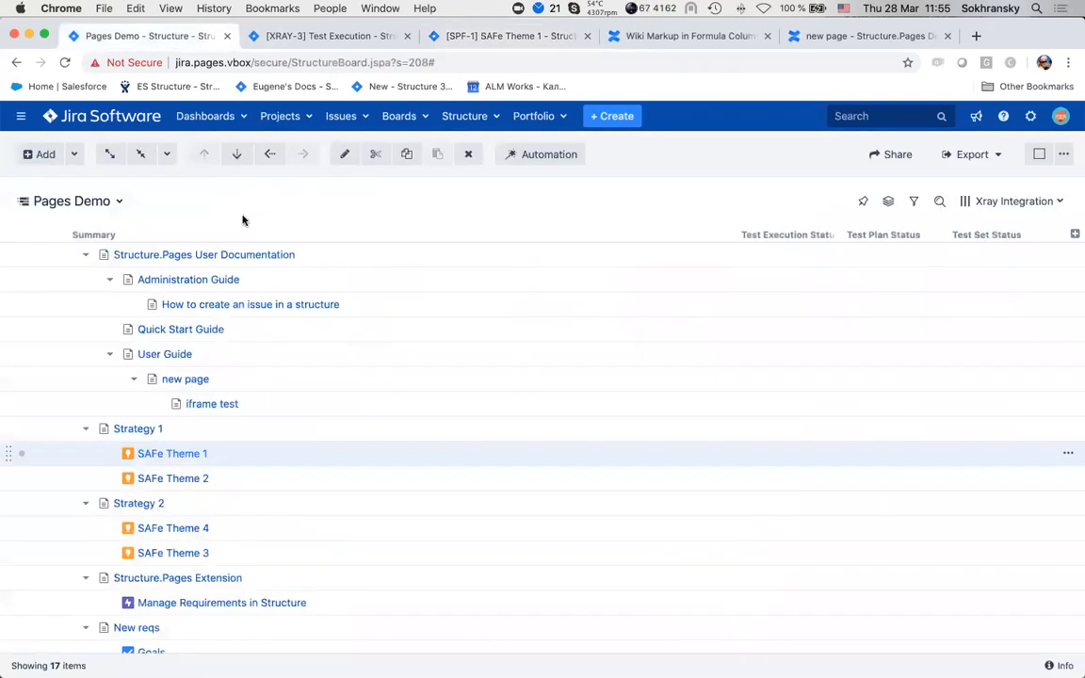
click(118, 200)
click(87, 294)
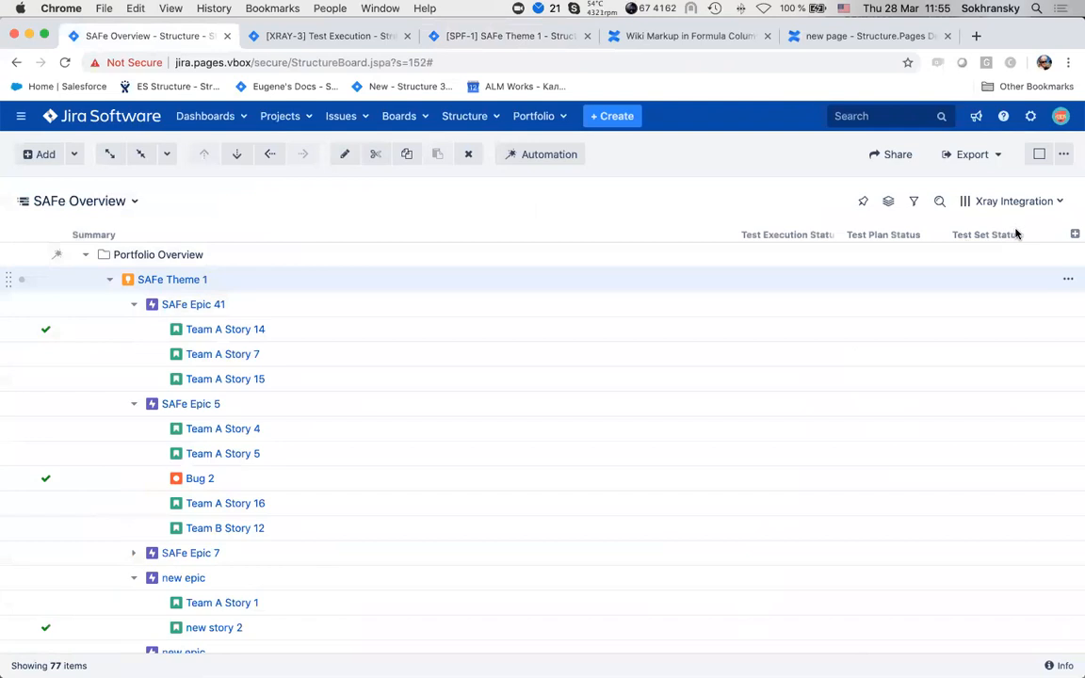
click(1061, 200)
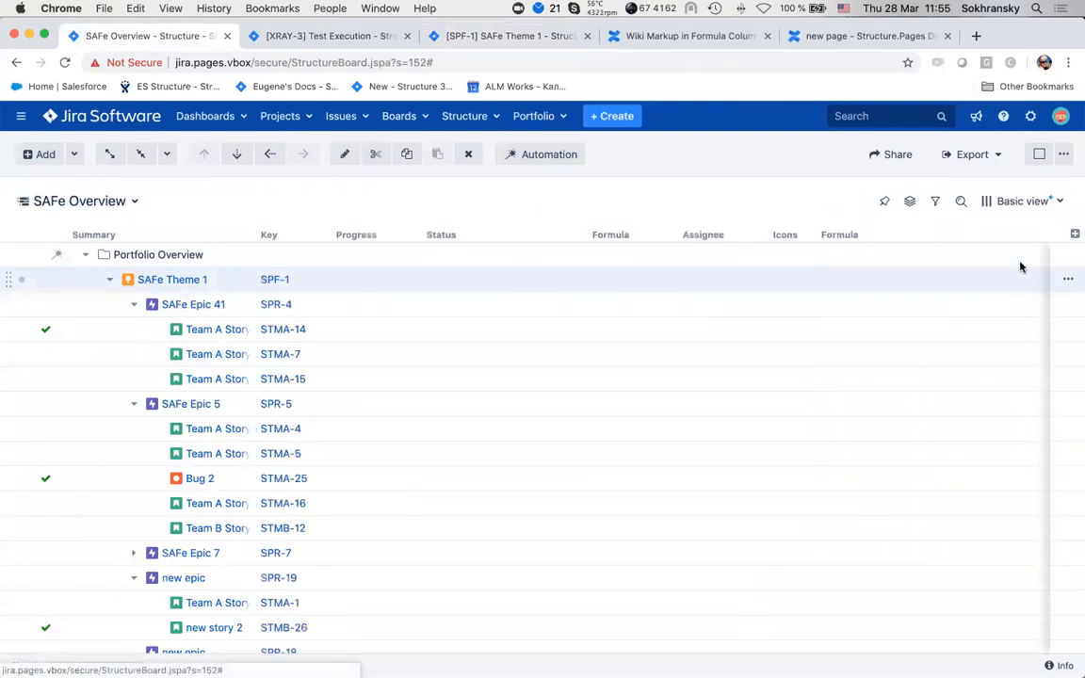
click(1056, 205)
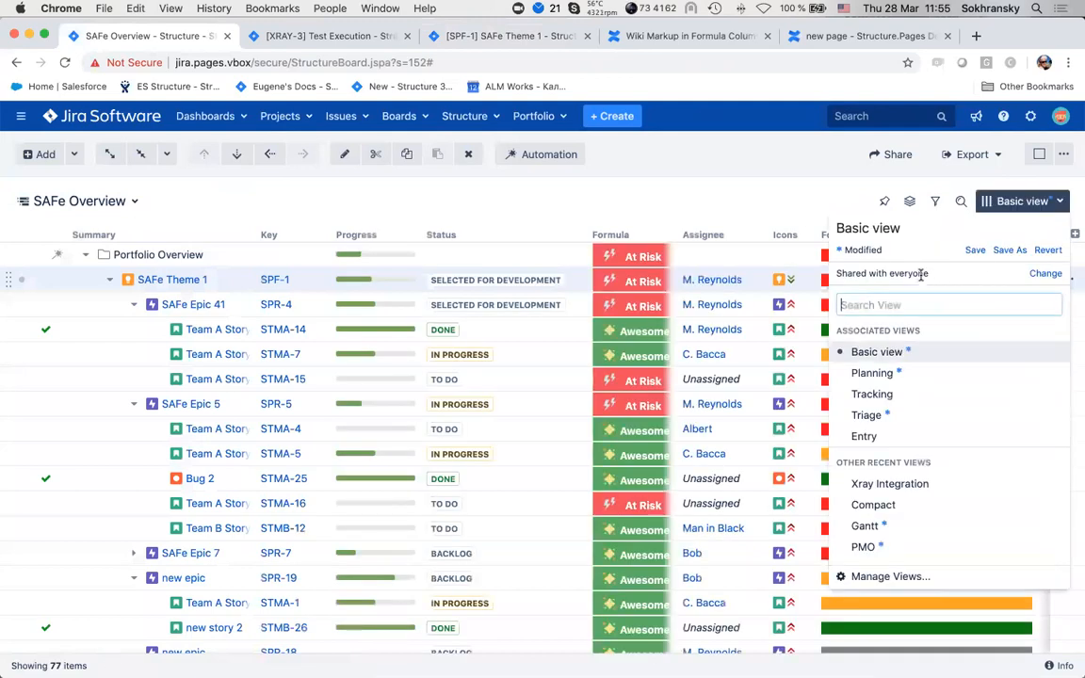
click(1046, 250)
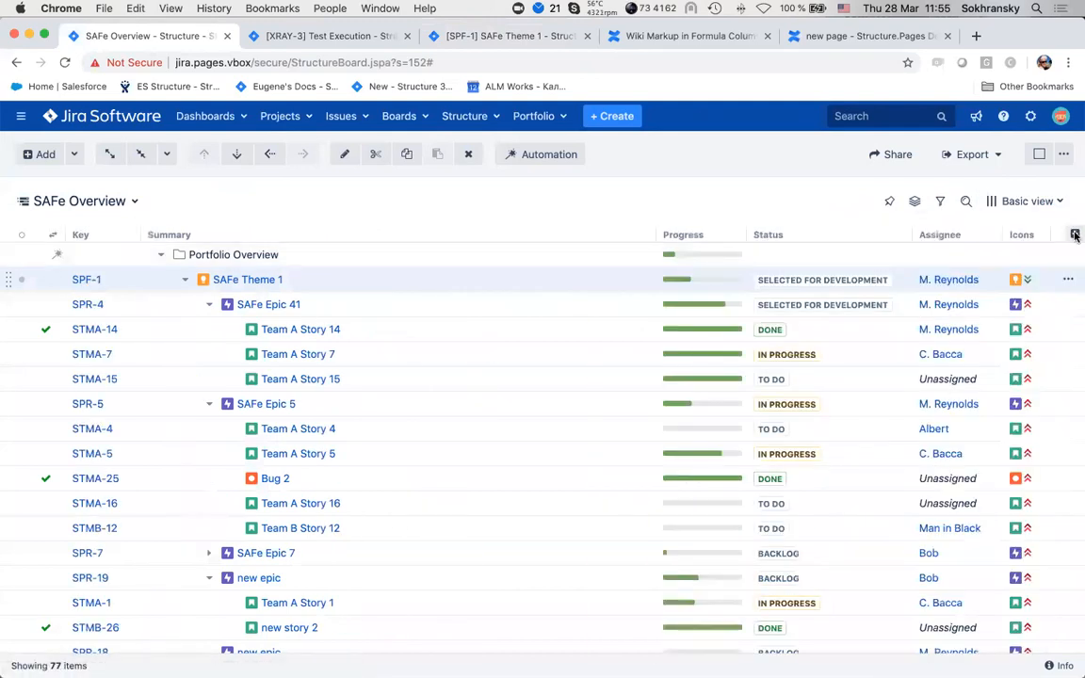
Add the WSJF (Basic) column to the SAFe Overview structure and open the column's settings.
click(1075, 234)
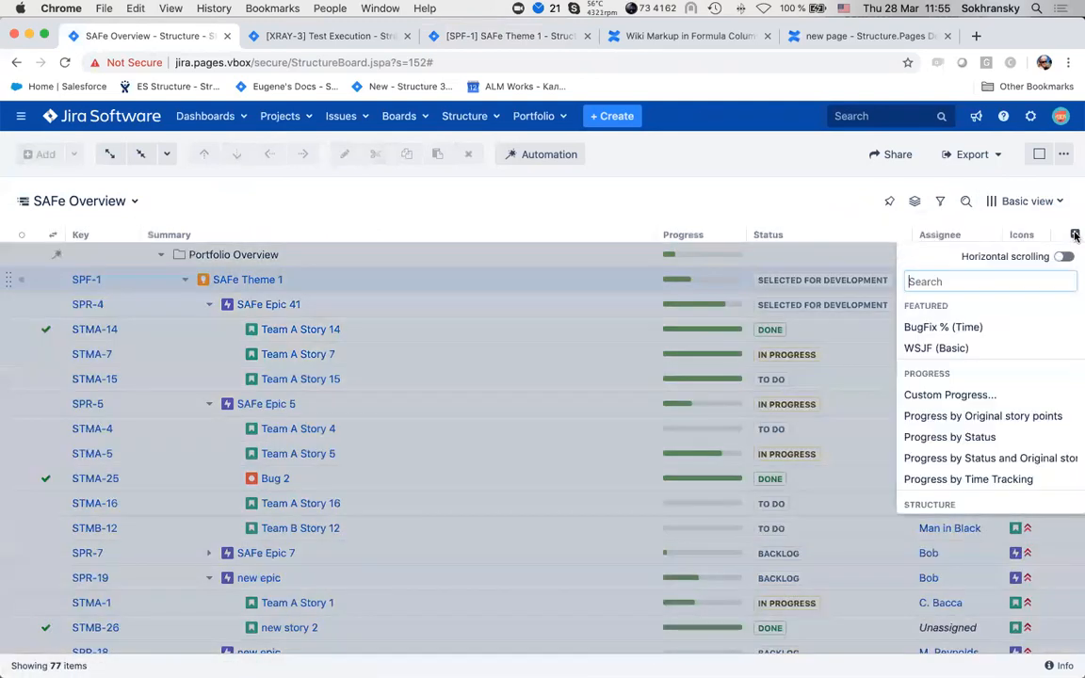
click(954, 349)
click(1040, 235)
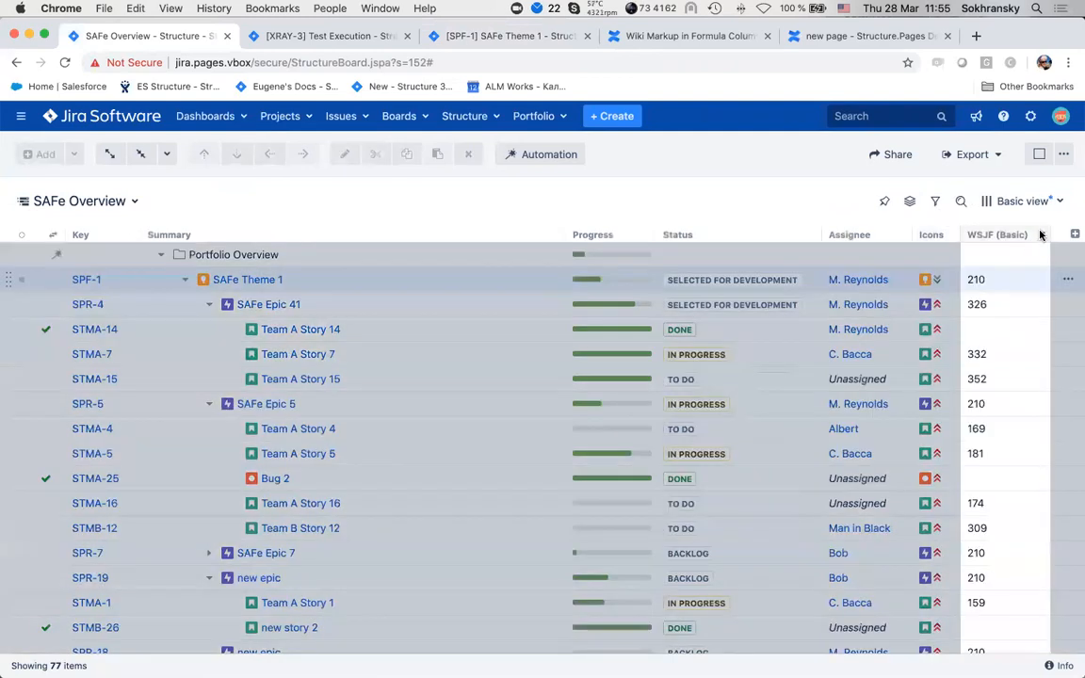
Examine the priority values, interest factor and due-date factor defined in the WSJF (Basic) column's formula.
scroll(871, 332, down, 5)
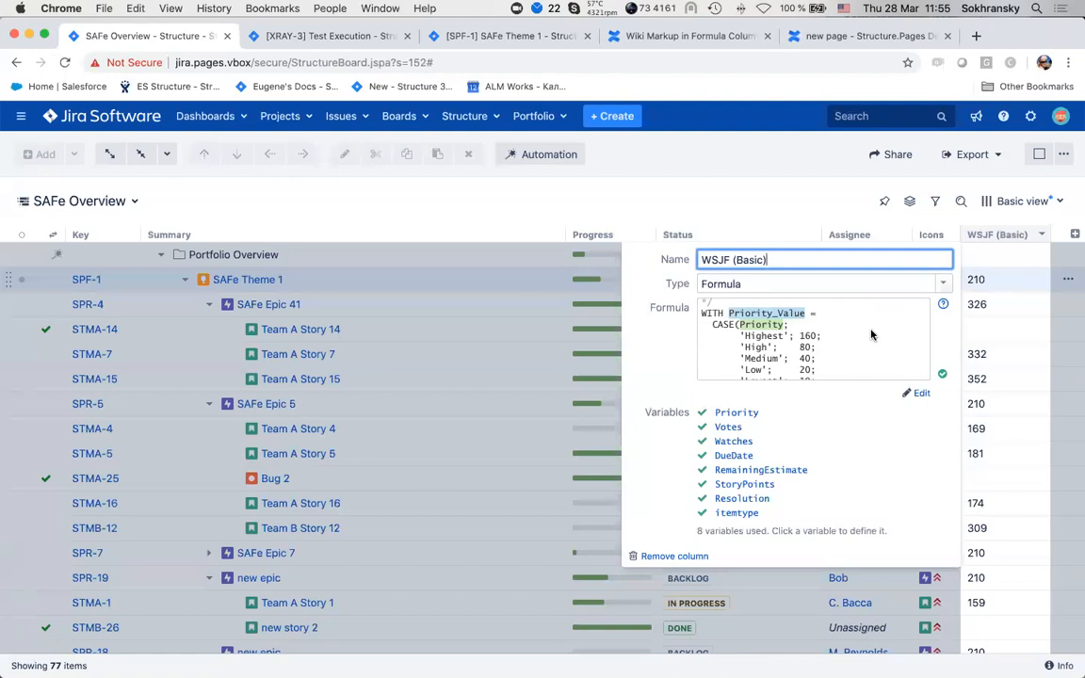
scroll(871, 335, down, 2)
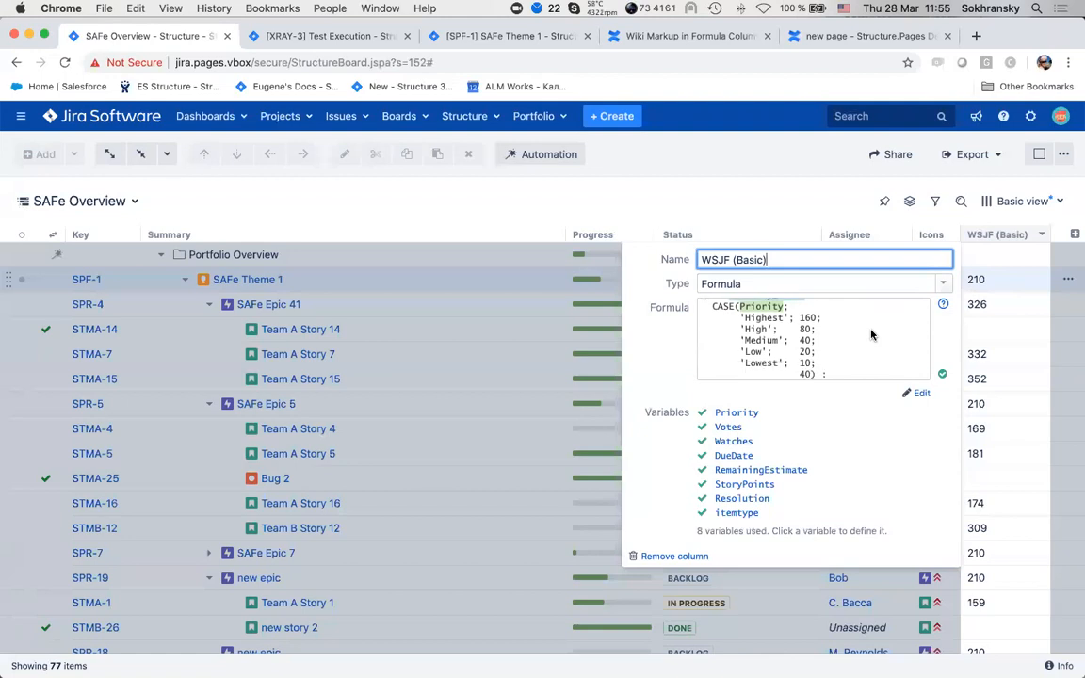
scroll(871, 335, up, 3)
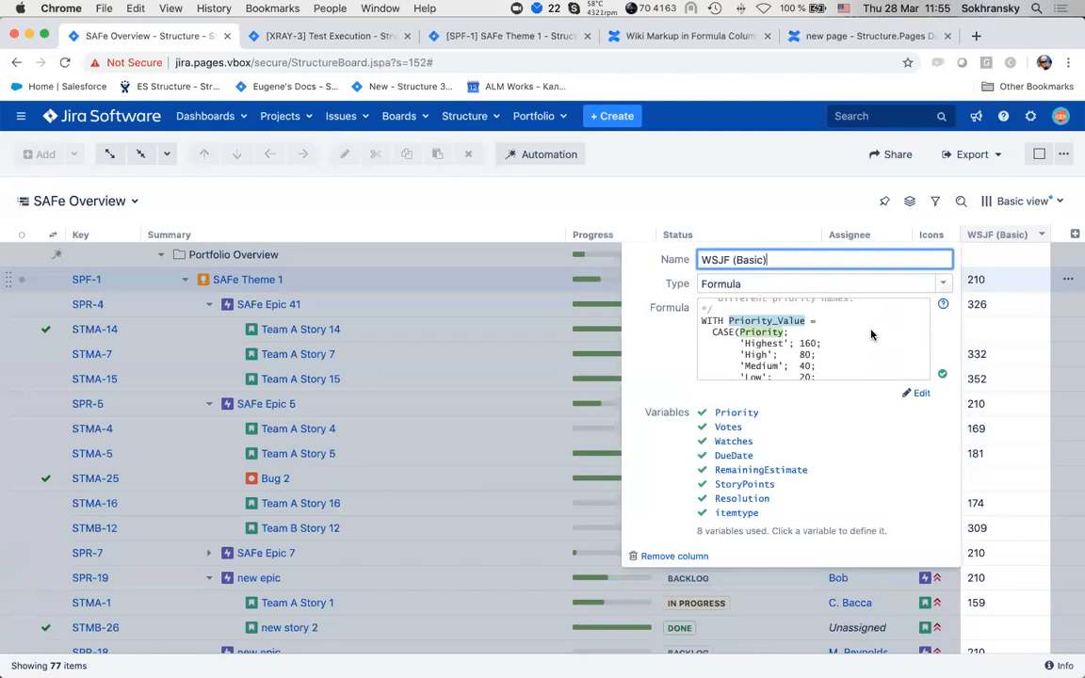
scroll(871, 334, down, 2)
scroll(871, 334, up, 3)
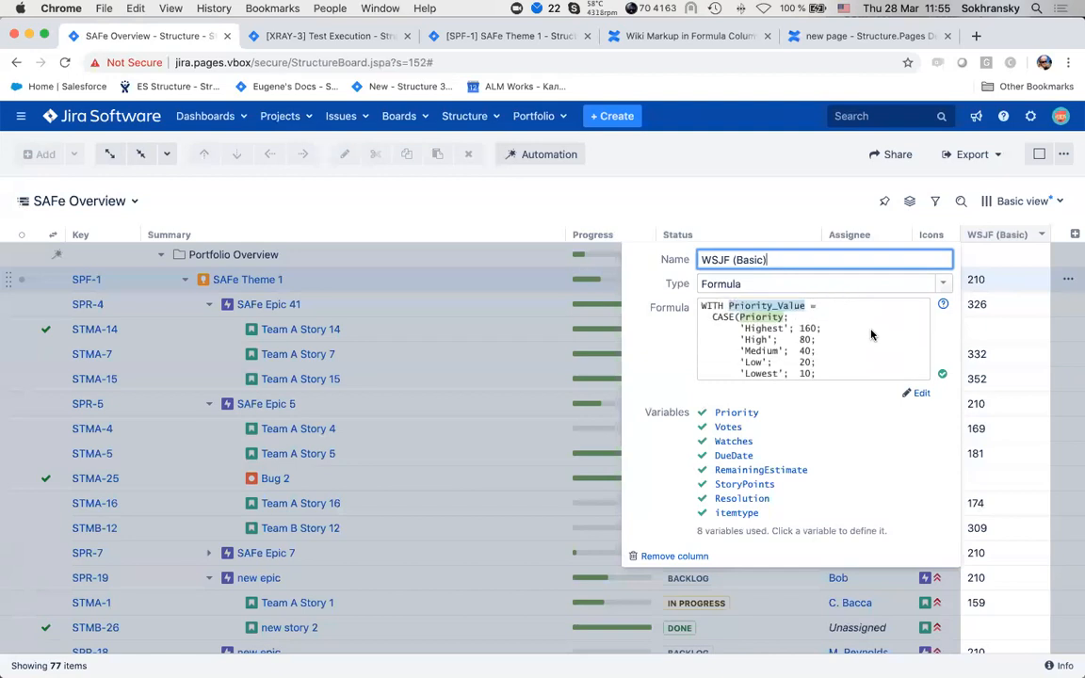
scroll(871, 335, down, 6)
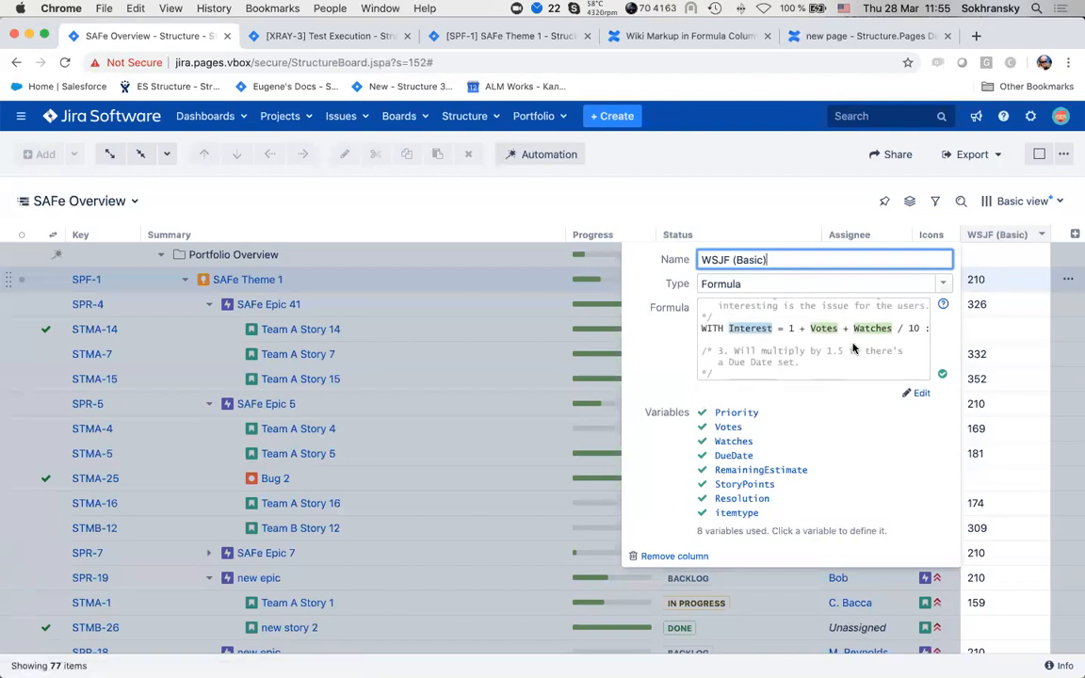
scroll(853, 349, down, 4)
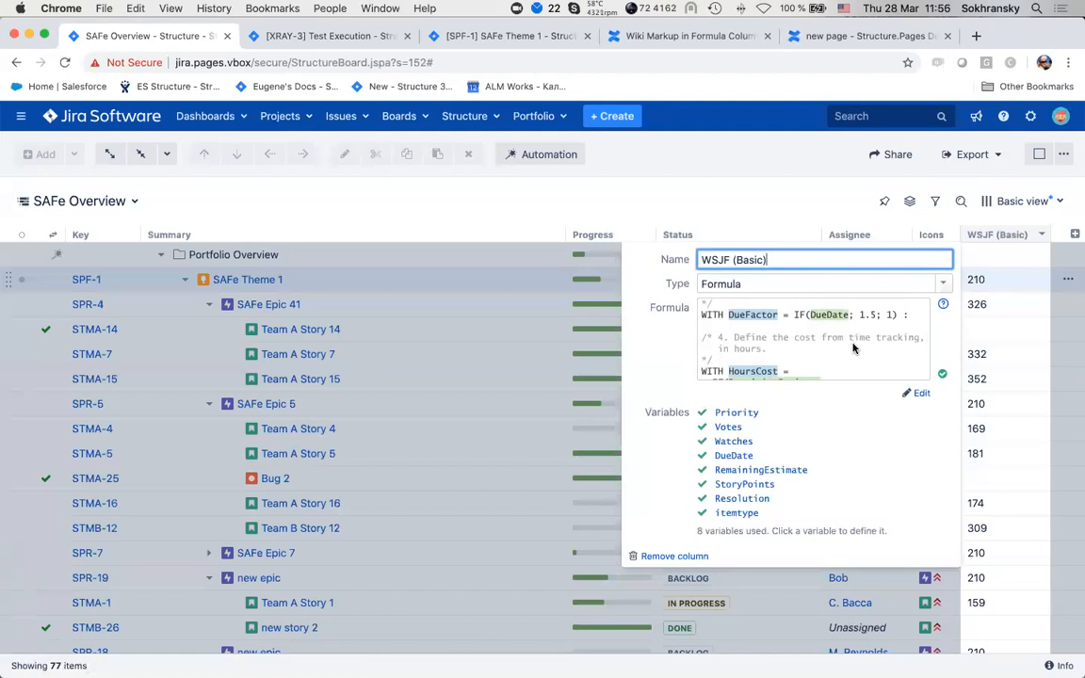
scroll(852, 346, down, 2)
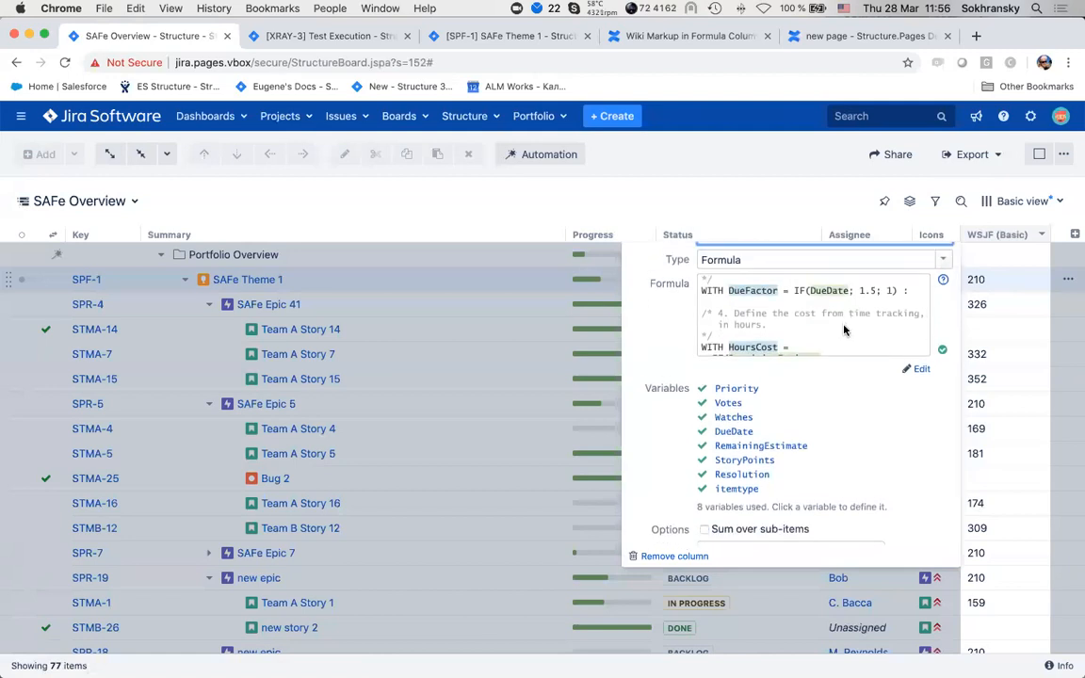
Examine the formula's hours, story point and default cost terms and its final WSJF expression, and close the column settings.
scroll(845, 339, down, 3)
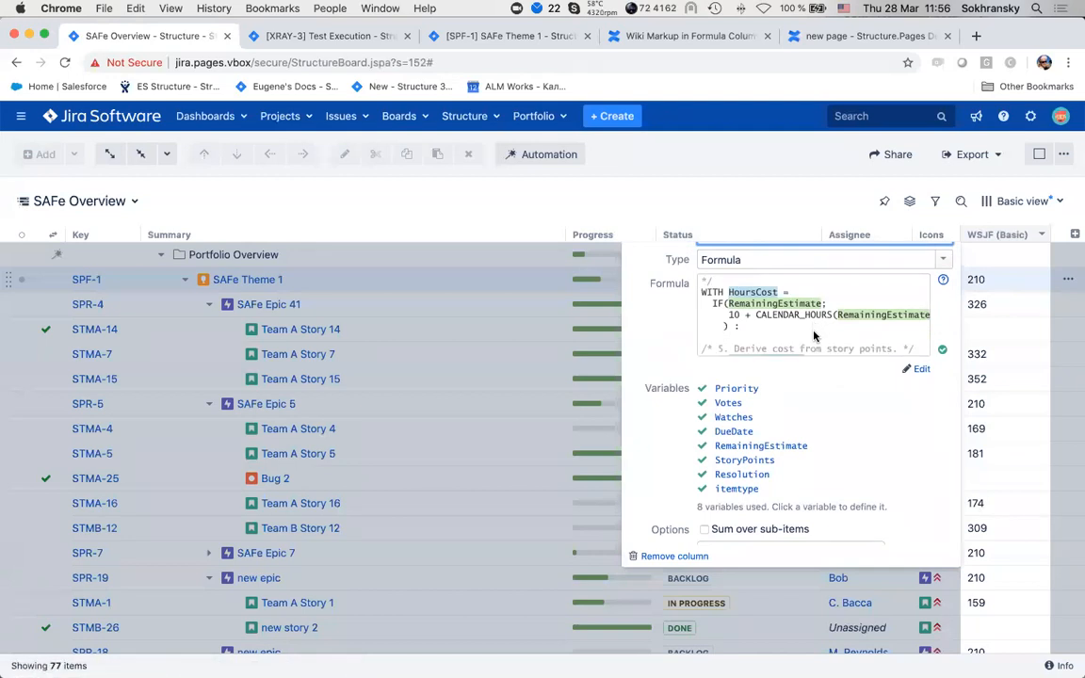
scroll(815, 336, down, 3)
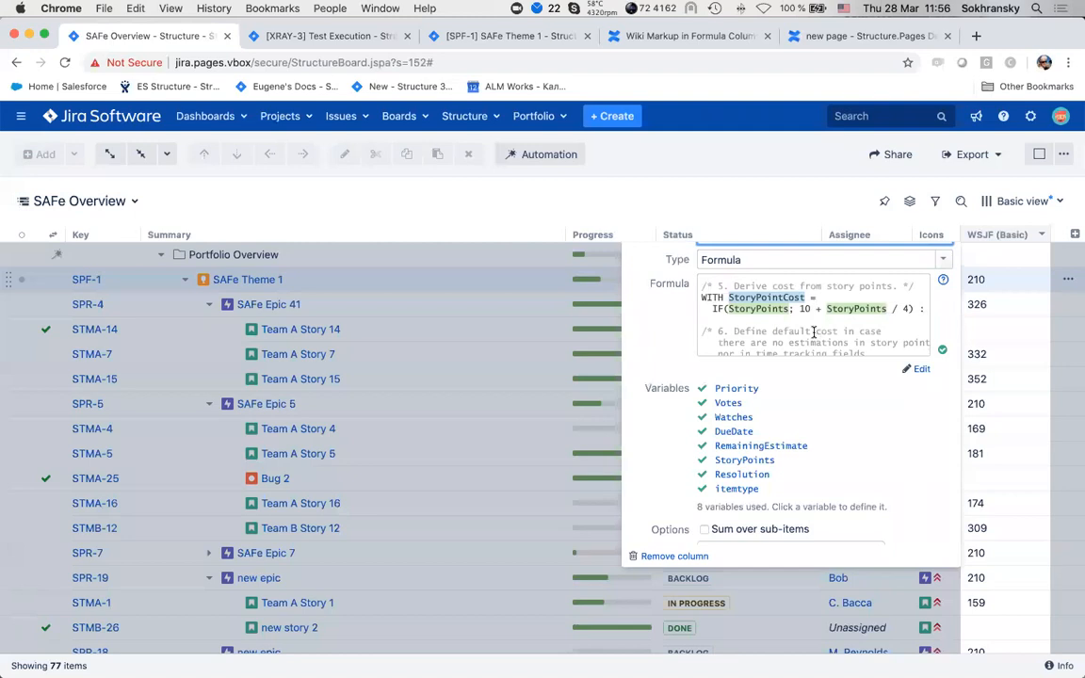
scroll(815, 331, down, 3)
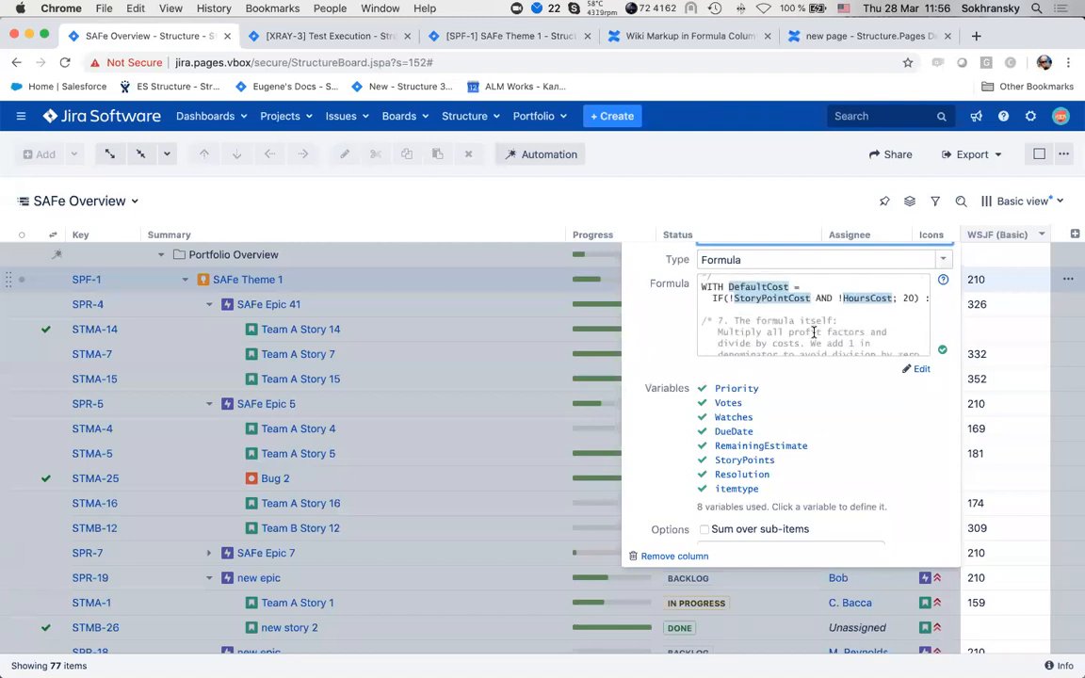
scroll(814, 332, down, 4)
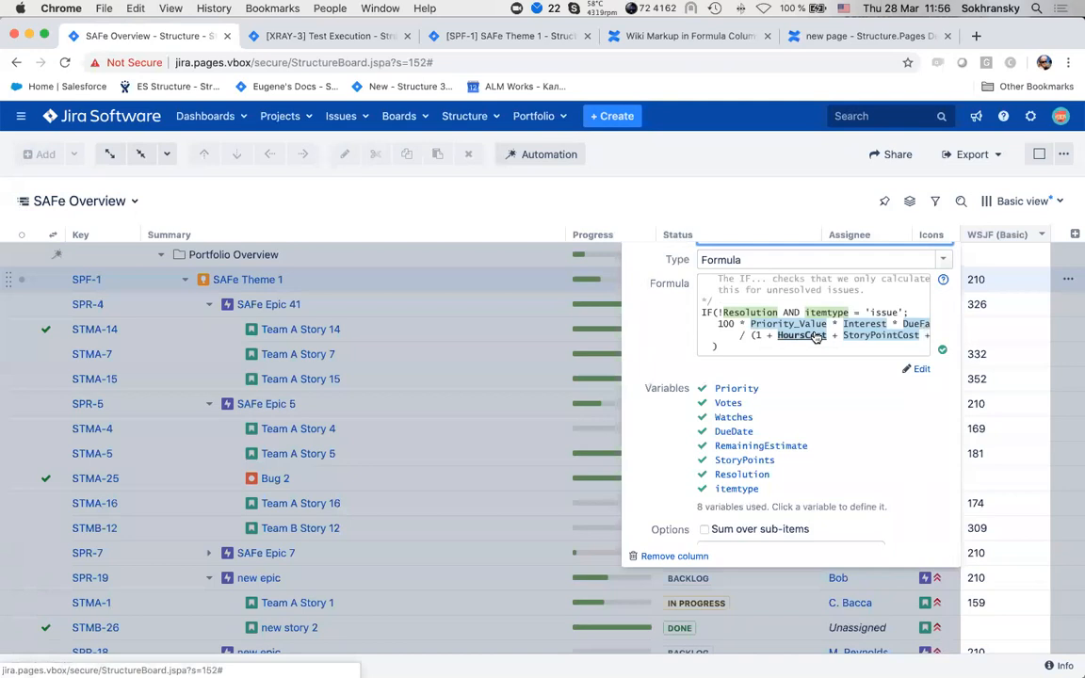
scroll(816, 337, down, 1)
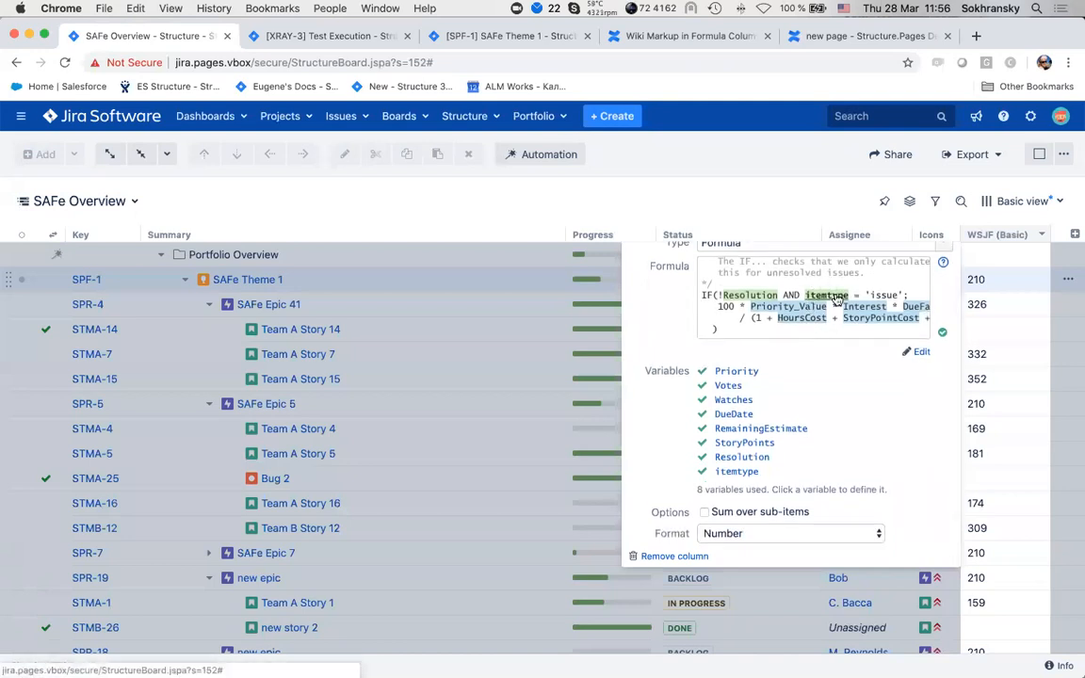
scroll(835, 299, right, 3)
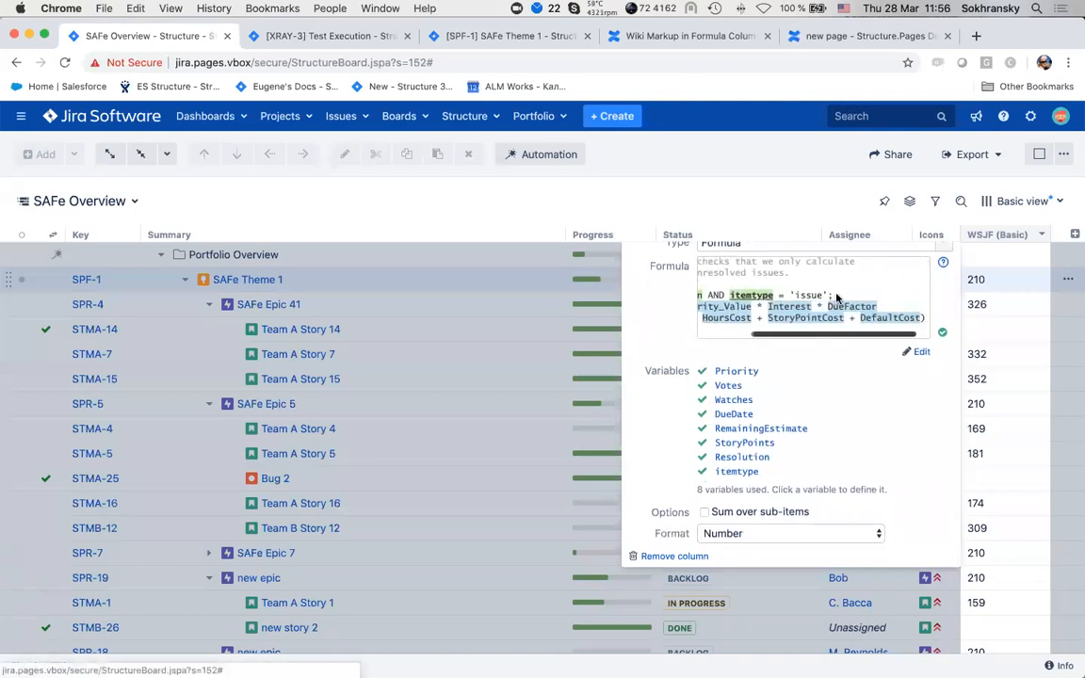
click(777, 196)
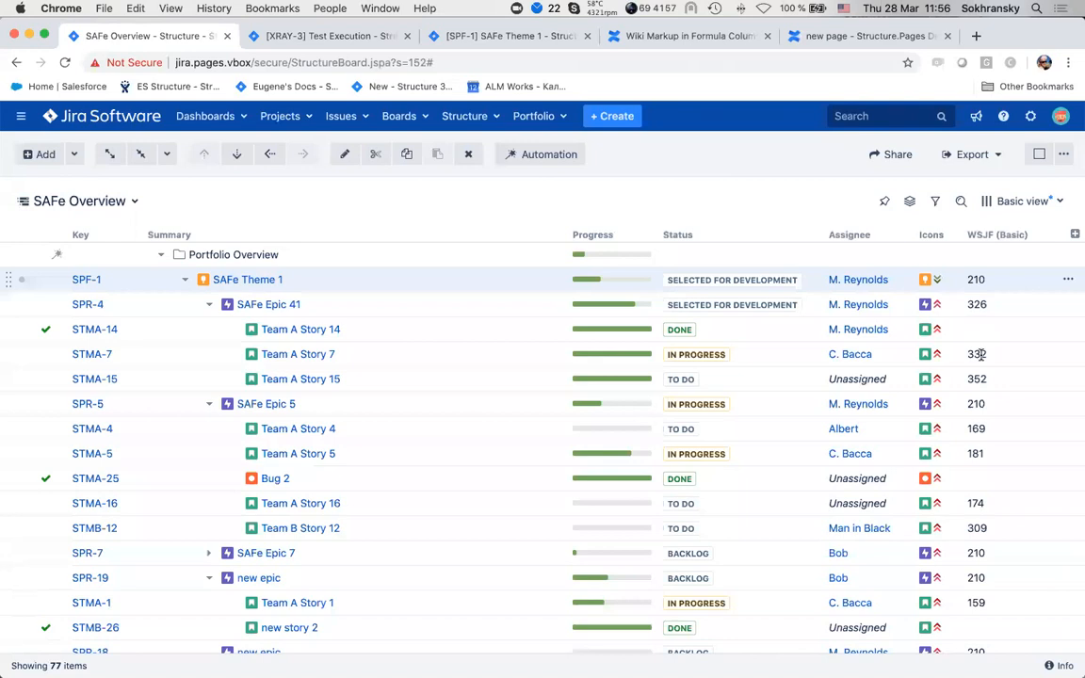
Open the Structure for Jira app page on Atlassian Marketplace in place of the XRAY-3 Test Execution issue.
click(362, 35)
text(ke)
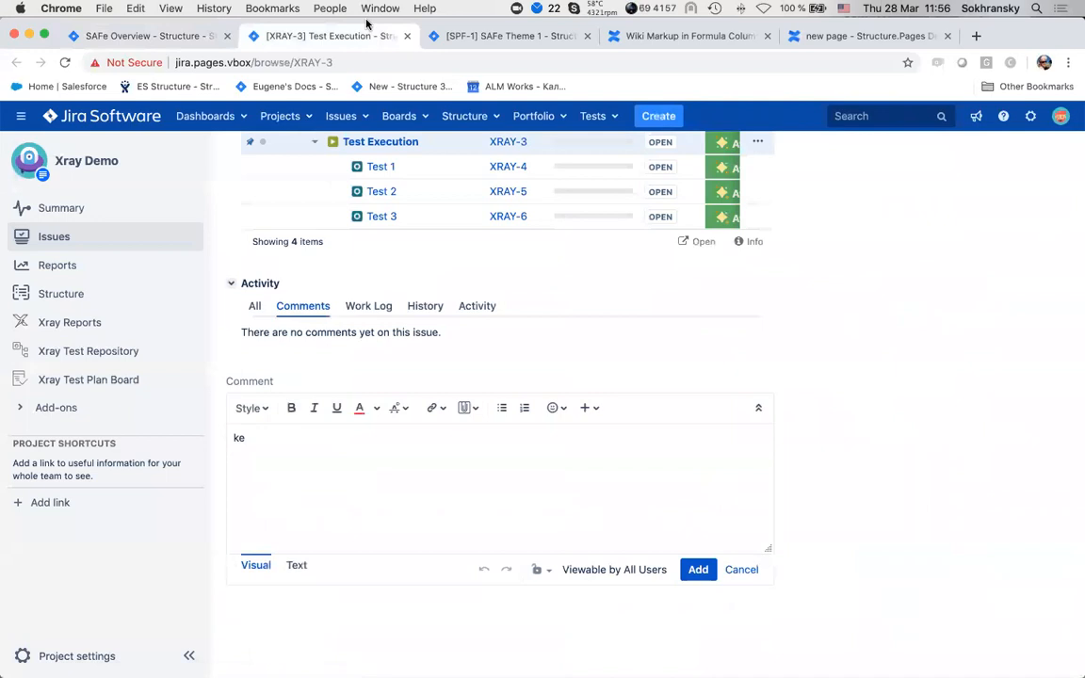
click(306, 63)
text(market)
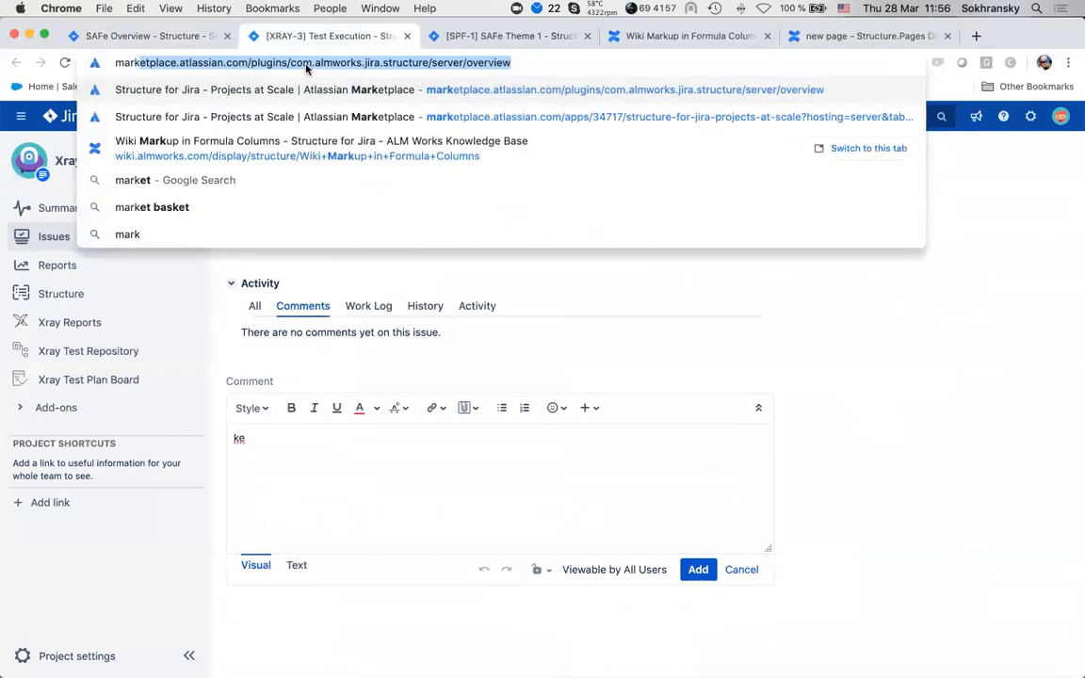
key(Return)
click(655, 247)
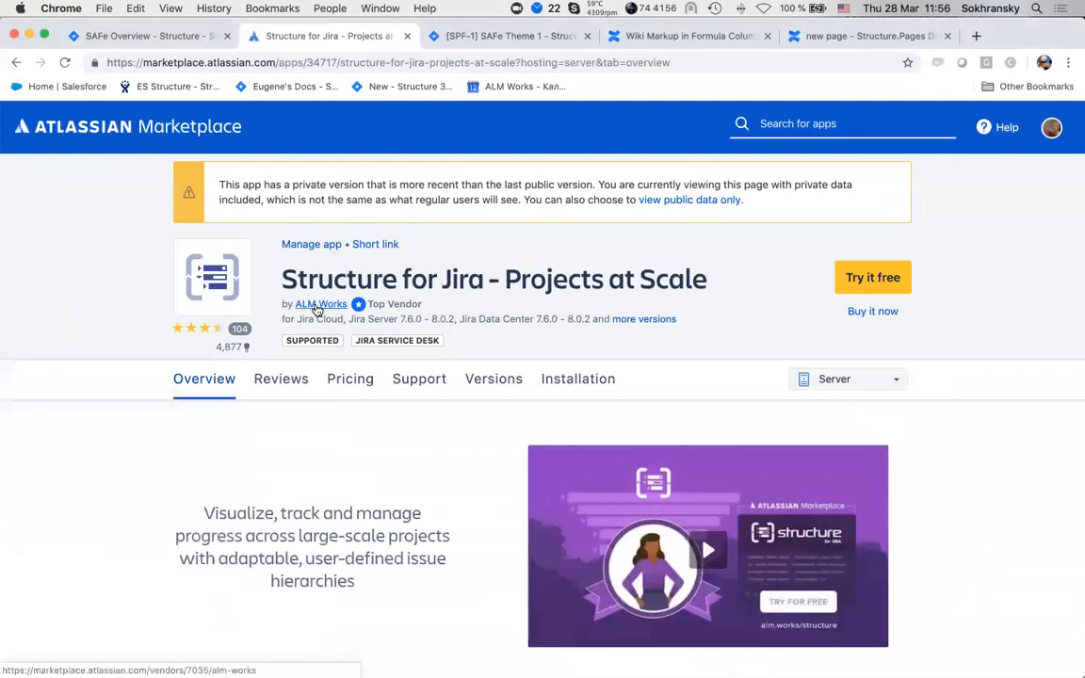
Go to the ALM Works vendor page and open the Structure.Gantt - Planning at Scale app from its app list.
click(312, 306)
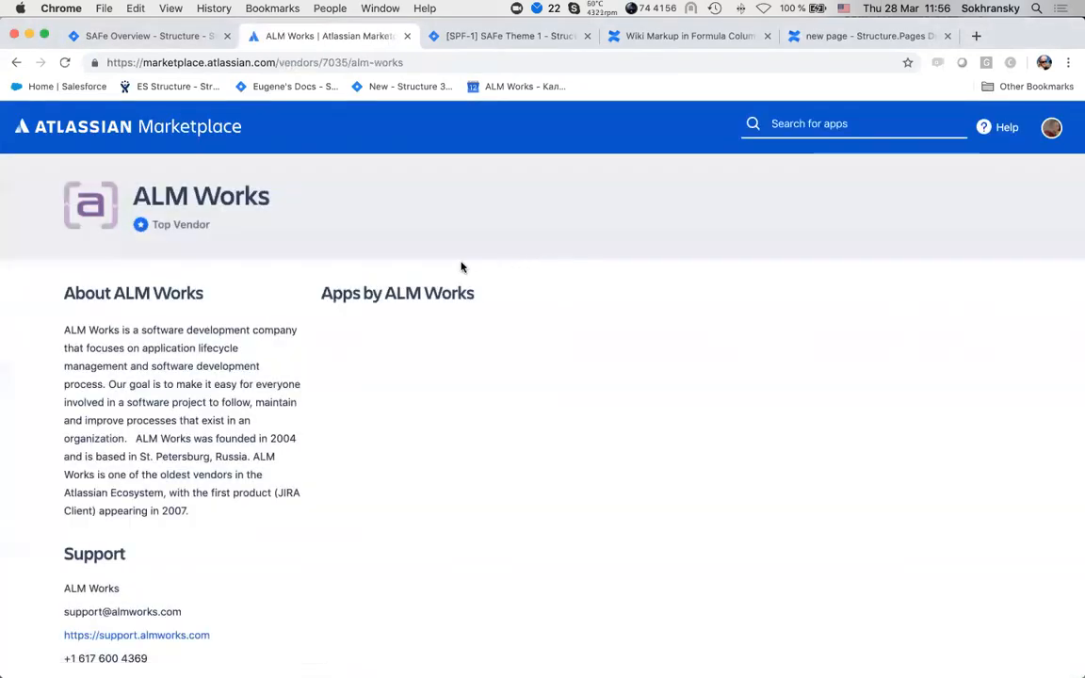
scroll(649, 386, down, 3)
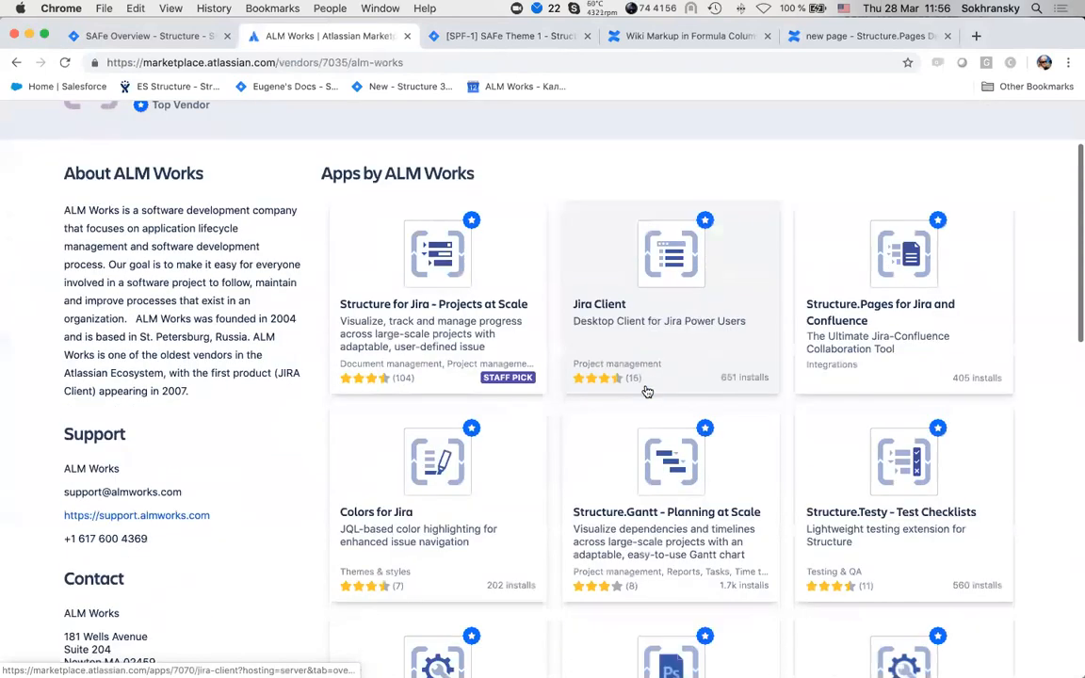
click(666, 461)
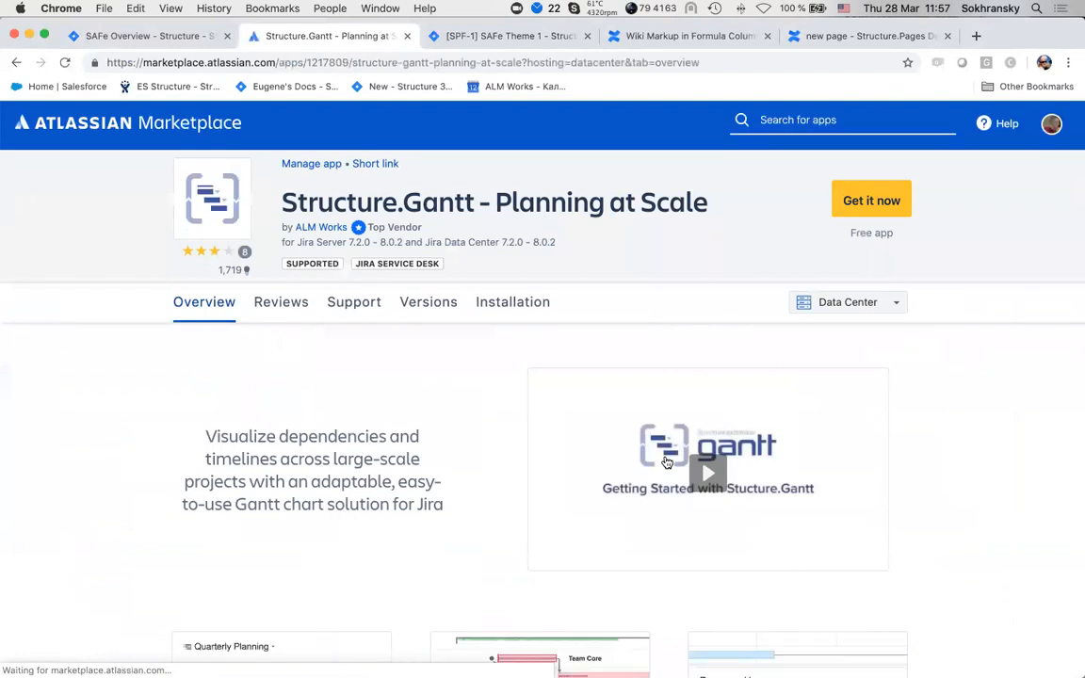
Look through the Structure.Gantt overview and switch to the presentation's Q&A slide.
scroll(666, 461, down, 3)
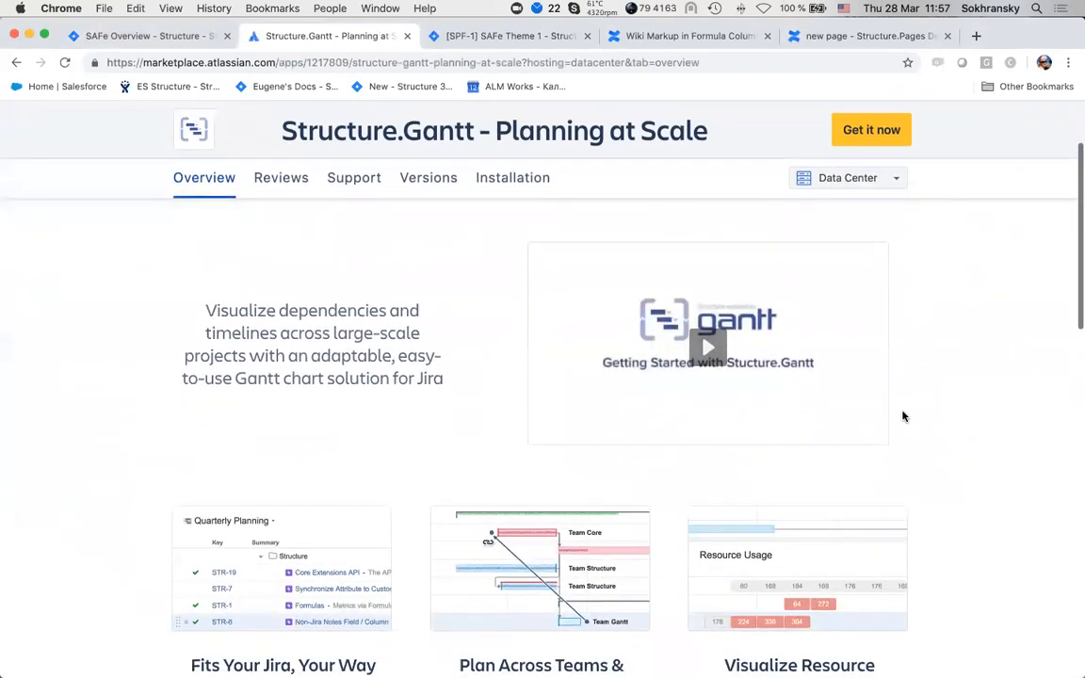
scroll(902, 416, down, 2)
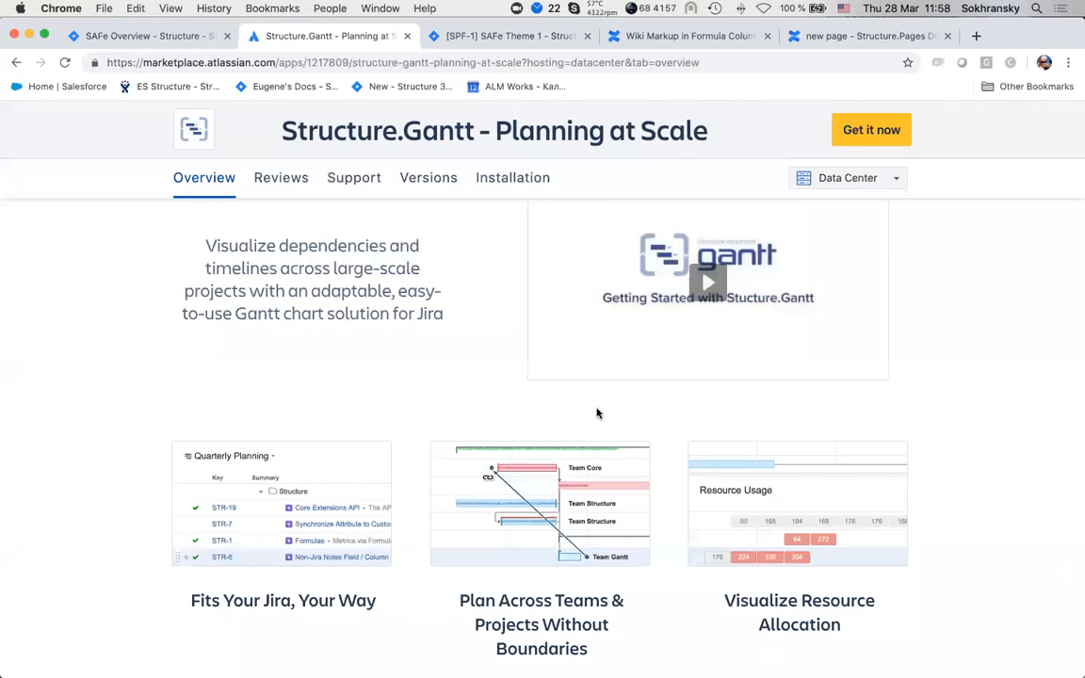
key(super+Tab)
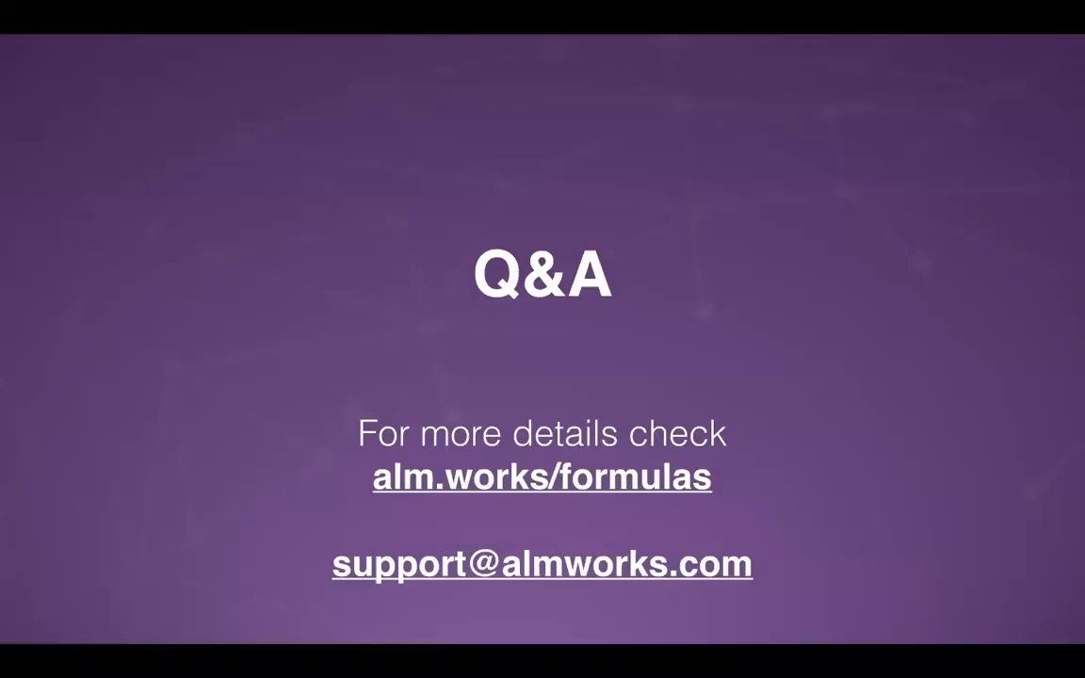